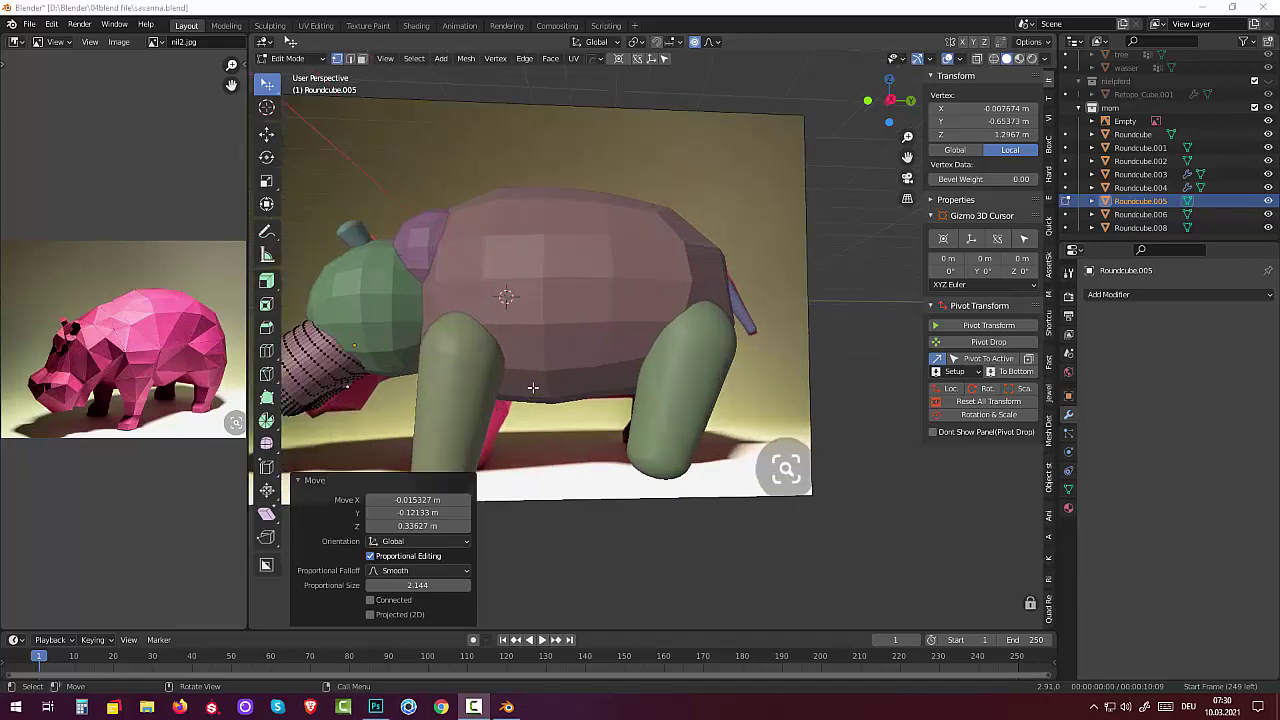
Step: Switch the hippo model from Edit Mode back to Object Mode
{"action": "mouse_move", "coordinate": [560, 334]}
{"action": "middle_mouse_down"}
{"action": "mouse_move", "coordinate": [691, 314]}
{"action": "mouse_move", "coordinate": [693, 337]}
{"action": "mouse_move", "coordinate": [622, 330]}
{"action": "mouse_move", "coordinate": [471, 396]}
{"action": "middle_mouse_up"}
{"action": "scroll", "coordinate": [471, 396], "scroll_direction": "down", "scroll_amount": 2}
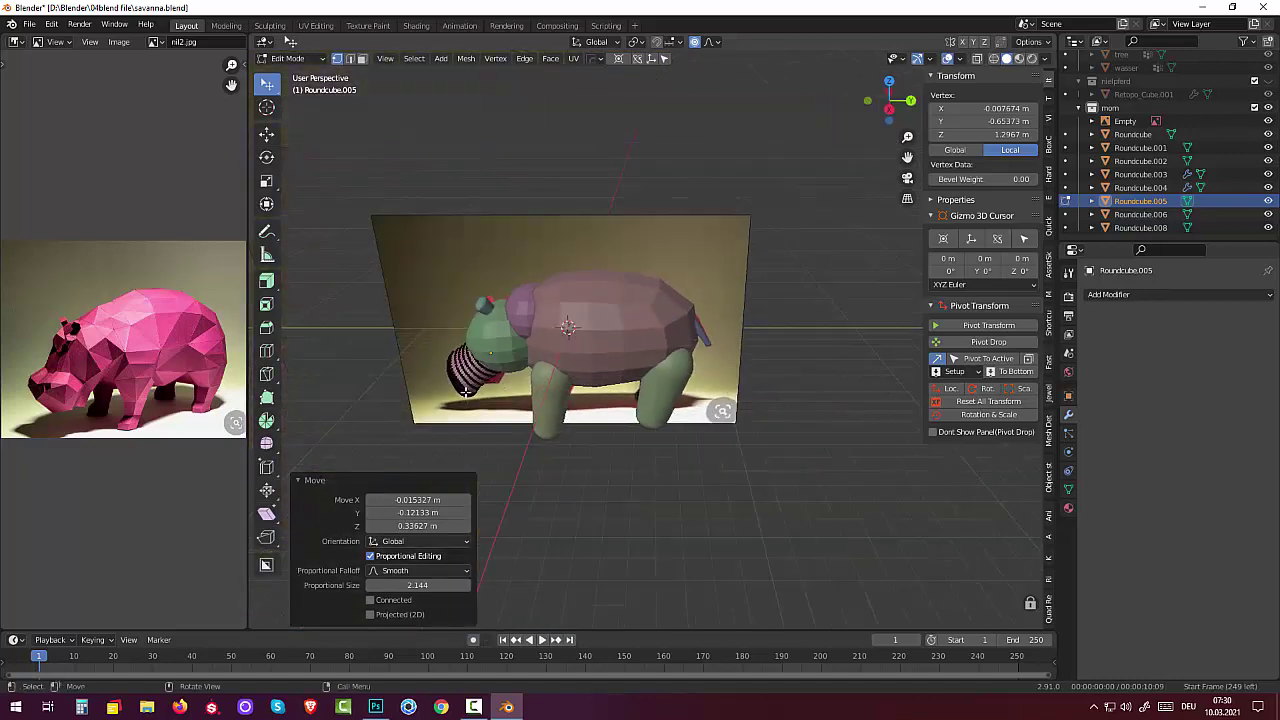
{"action": "left_click", "coordinate": [287, 58]}
{"action": "left_click", "coordinate": [294, 74]}
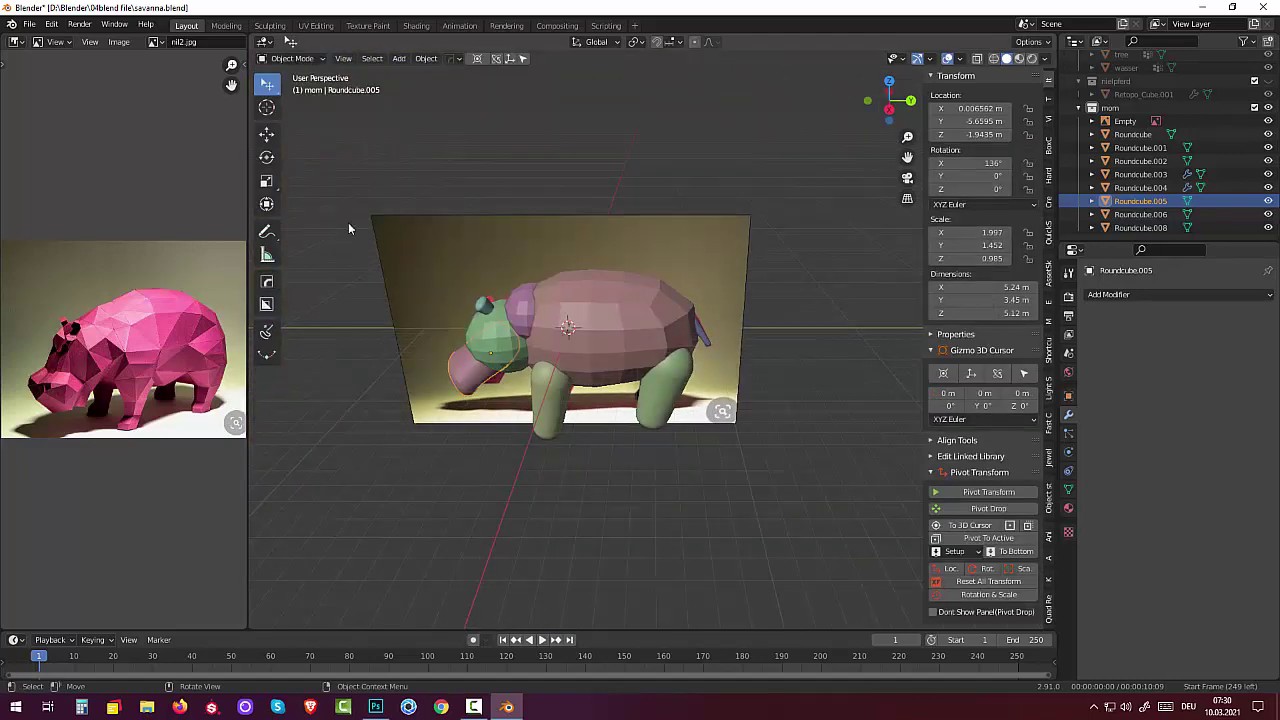
Step: Deselect the head and hide the reference image Empty from the viewport
{"action": "left_click", "coordinate": [502, 346]}
{"action": "mouse_move", "coordinate": [502, 346]}
{"action": "middle_mouse_down"}
{"action": "mouse_move", "coordinate": [657, 350]}
{"action": "mouse_move", "coordinate": [657, 316]}
{"action": "middle_mouse_up"}
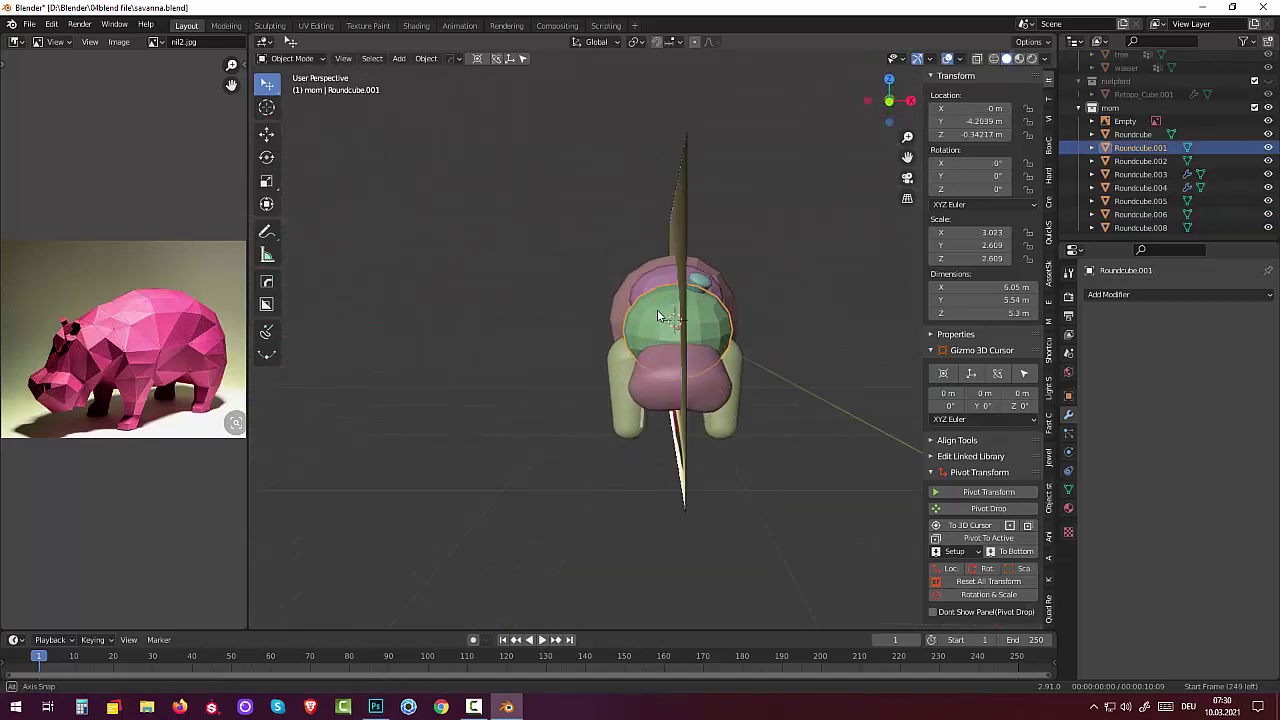
{"action": "mouse_move", "coordinate": [657, 316]}
{"action": "middle_mouse_down"}
{"action": "mouse_move", "coordinate": [513, 318]}
{"action": "mouse_move", "coordinate": [463, 456]}
{"action": "middle_mouse_up"}
{"action": "left_click", "coordinate": [468, 483]}
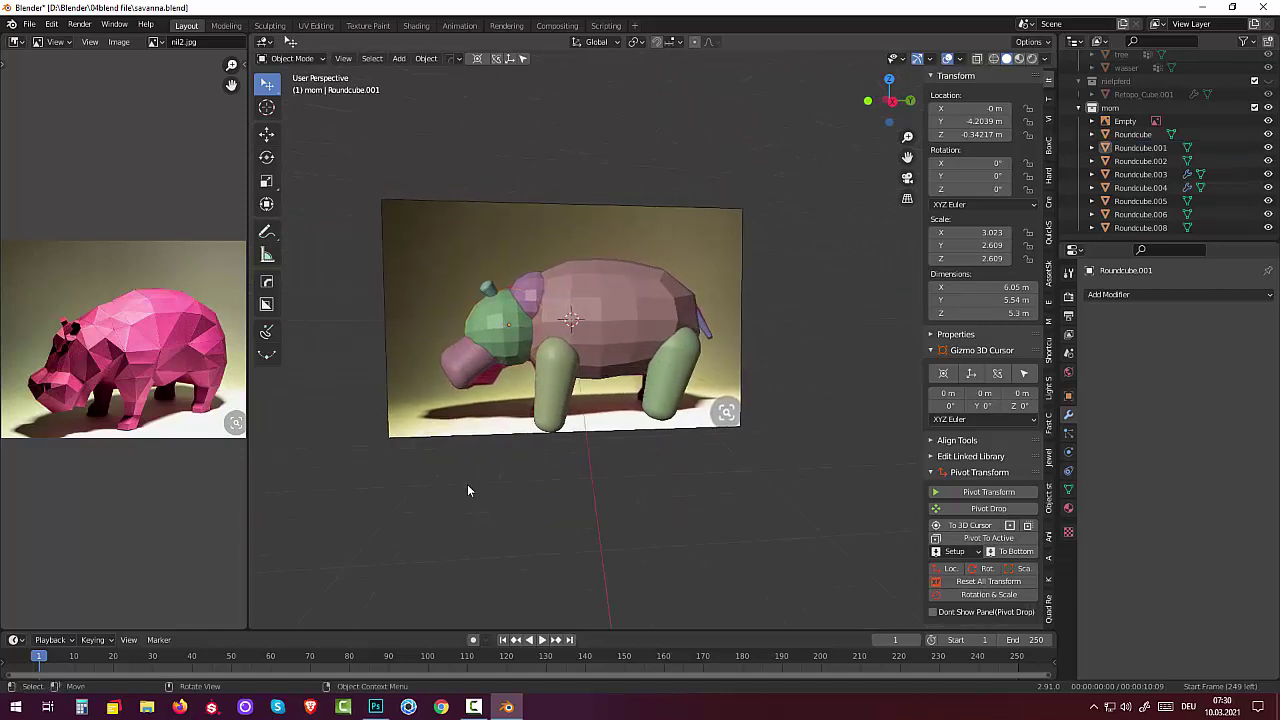
{"action": "left_click", "coordinate": [1268, 124]}
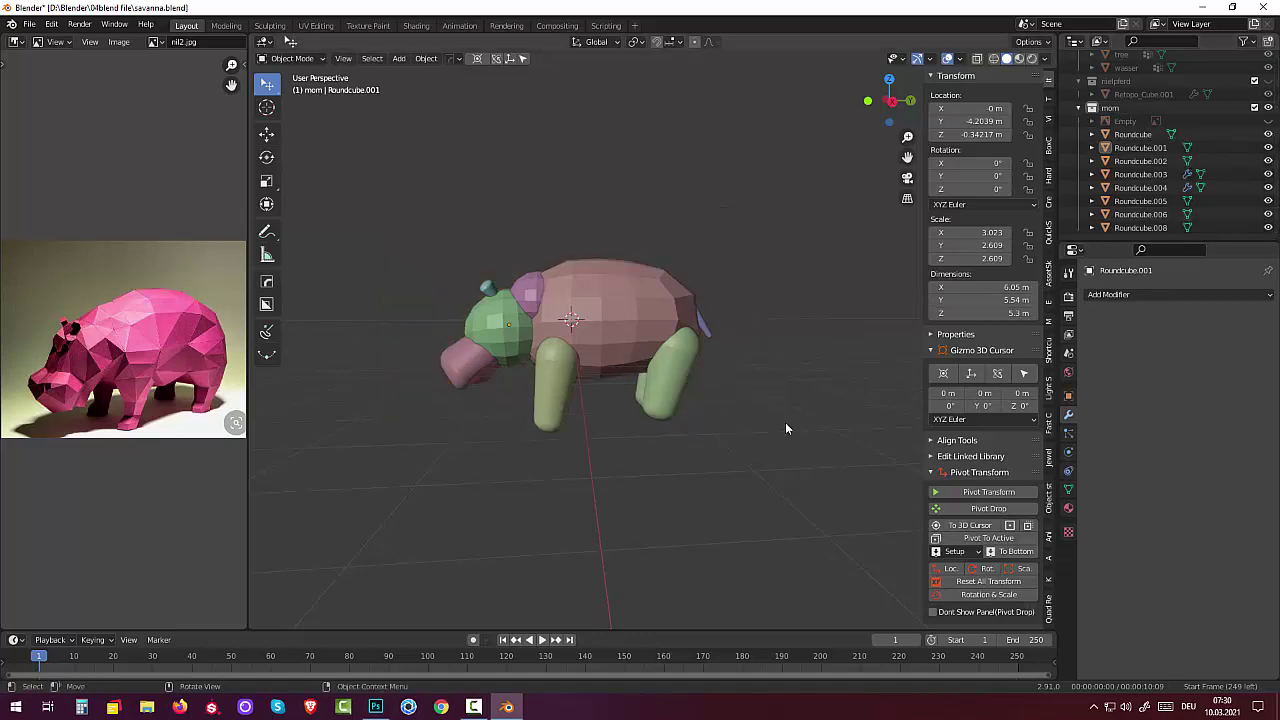
Step: Open the snout piece Roundcube.005 in Edit Mode, grow the selection and view from below
{"action": "mouse_move", "coordinate": [785, 422]}
{"action": "middle_mouse_down"}
{"action": "mouse_move", "coordinate": [686, 455]}
{"action": "mouse_move", "coordinate": [672, 405]}
{"action": "mouse_move", "coordinate": [680, 331]}
{"action": "mouse_move", "coordinate": [742, 296]}
{"action": "mouse_move", "coordinate": [808, 349]}
{"action": "mouse_move", "coordinate": [838, 300]}
{"action": "middle_mouse_up"}
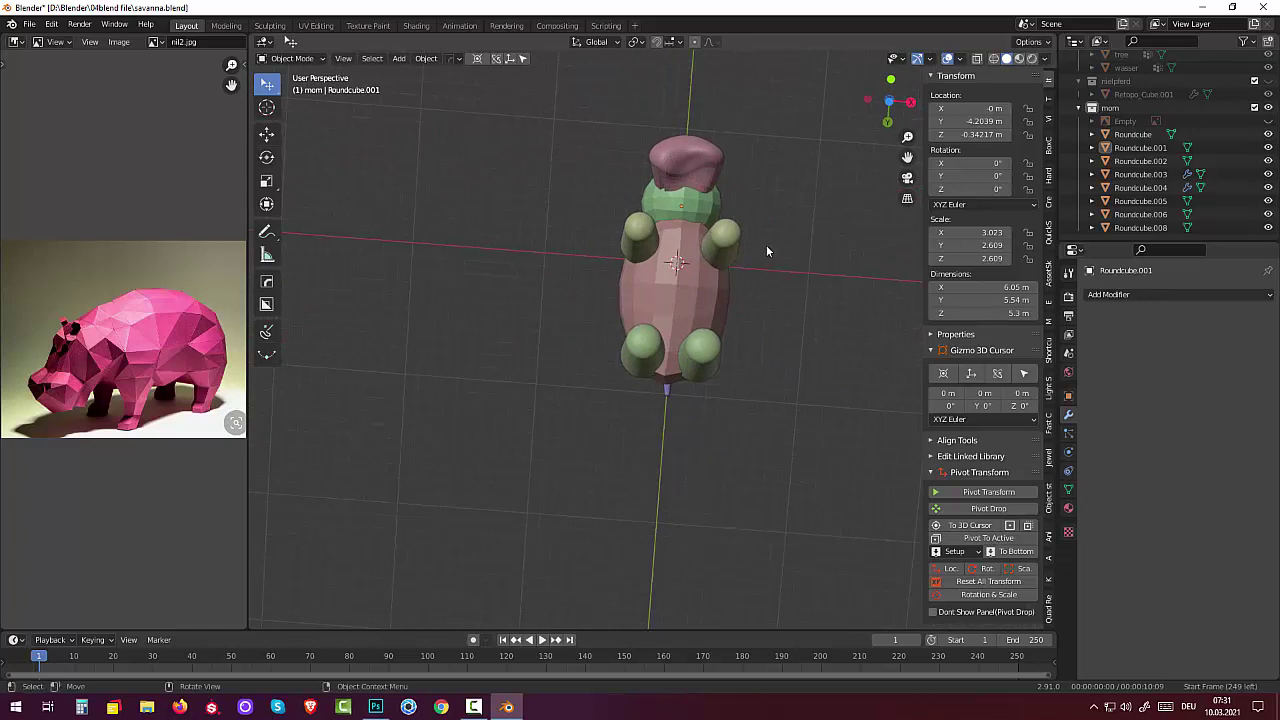
{"action": "left_click", "coordinate": [767, 300], "text": "ctrl"}
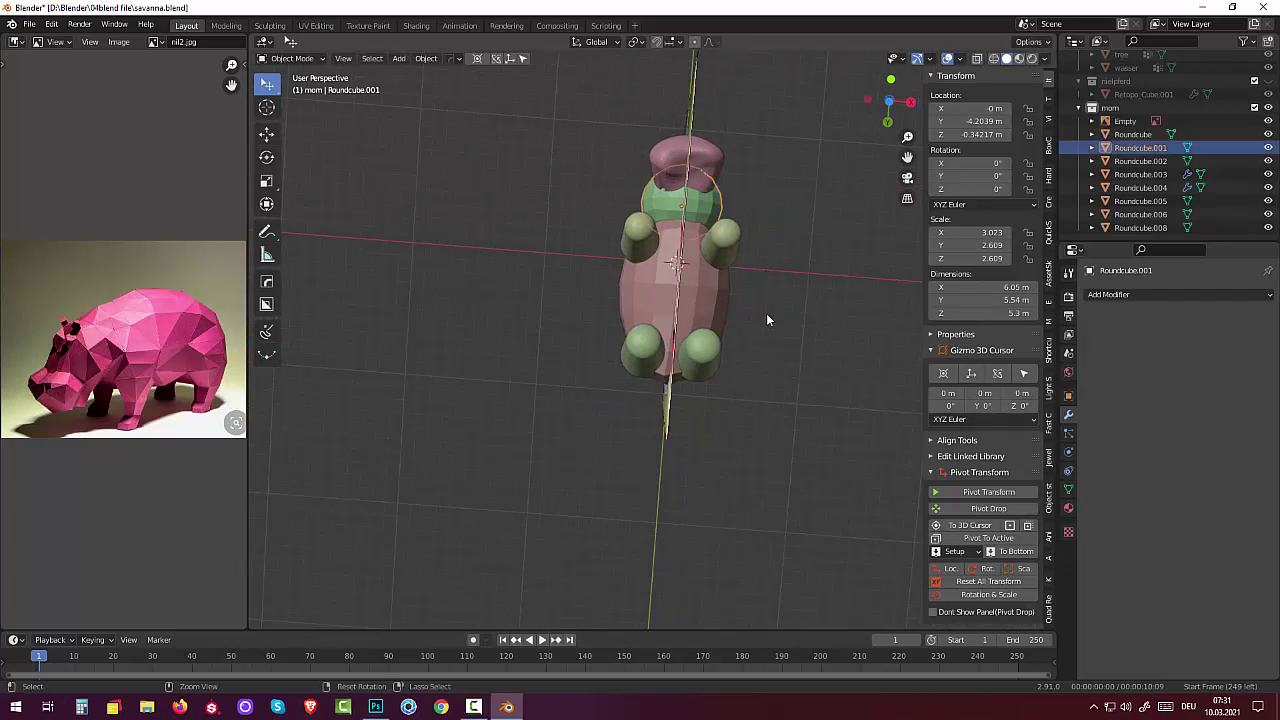
{"action": "key", "text": "Tab"}
{"action": "key", "text": "ctrl+KP_Add"}
{"action": "key", "text": "ctrl+KP_Add"}
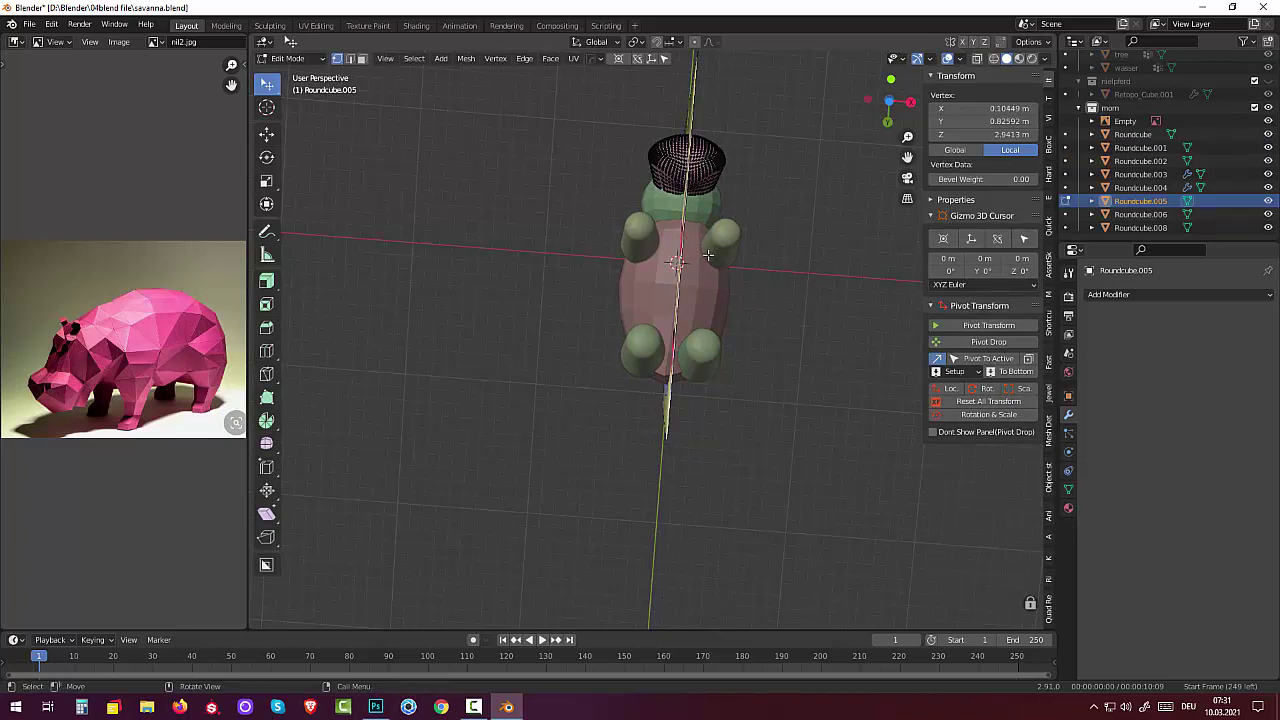
{"action": "key", "text": "KP_1"}
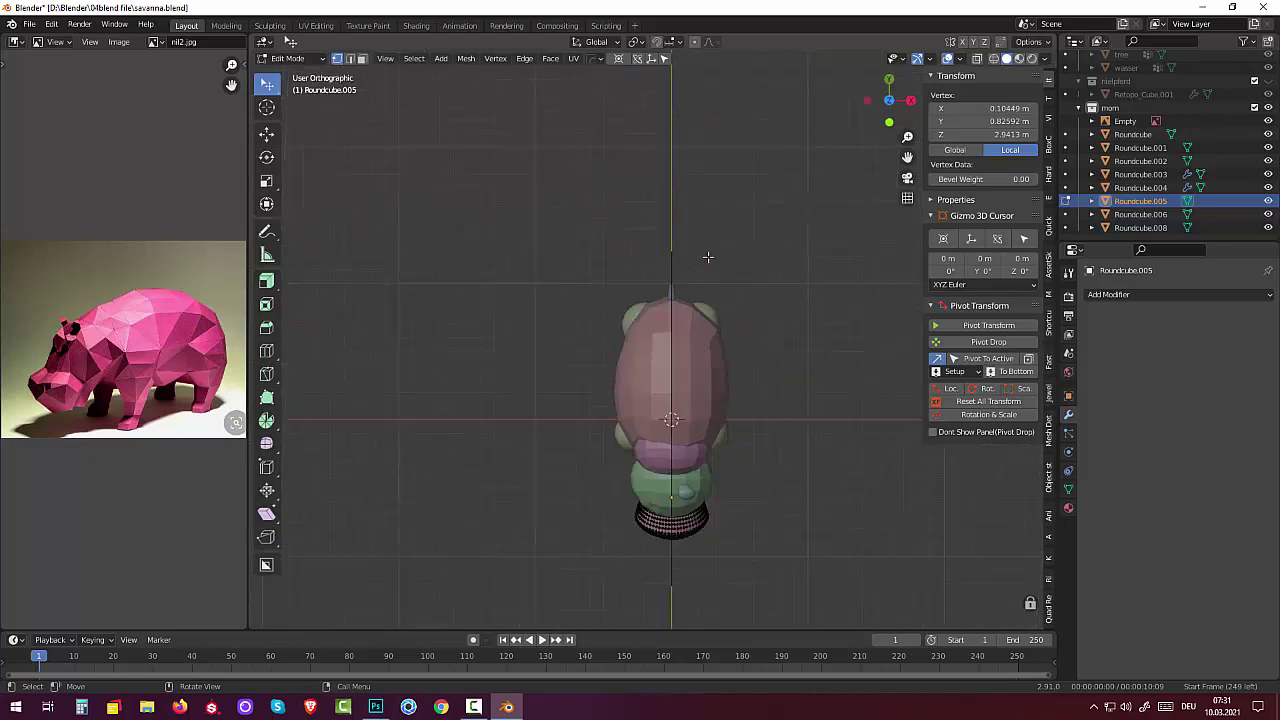
{"action": "key", "text": "KP_7"}
{"action": "key", "text": "ctrl+KP_7"}
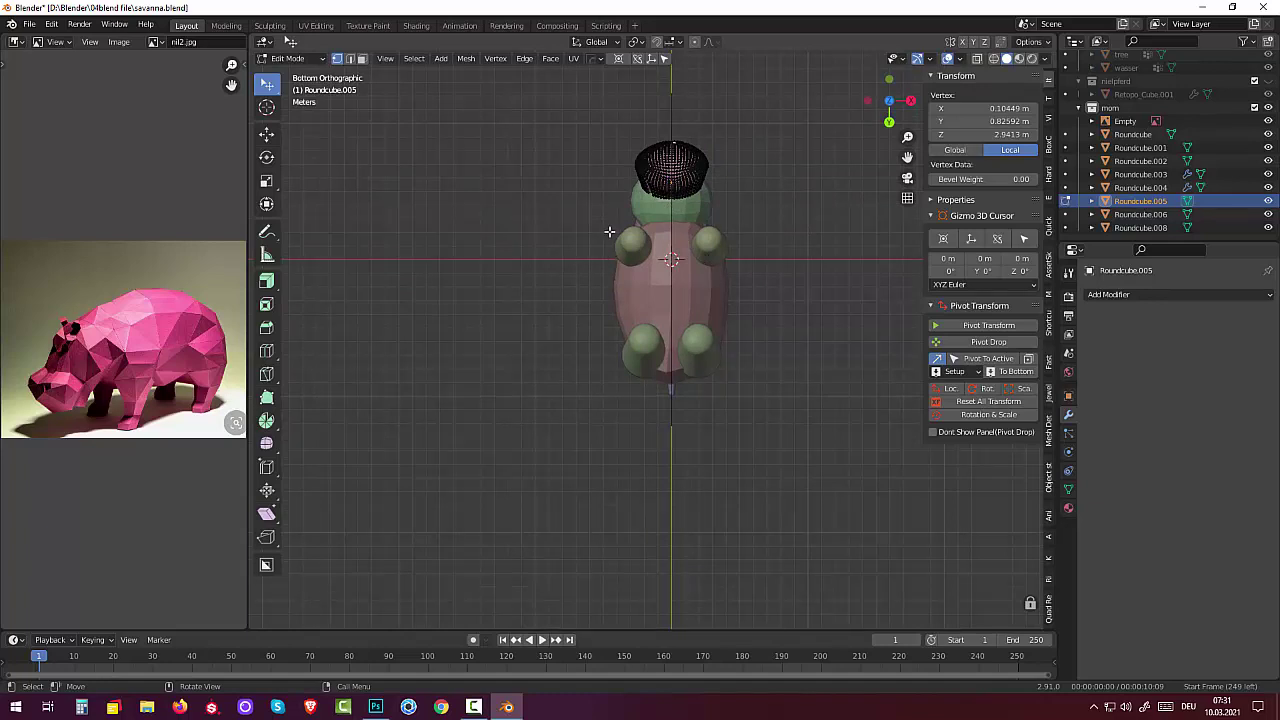
Step: Reshape the muzzle by moving snout vertices with smooth proportional editing
{"action": "key", "text": "g"}
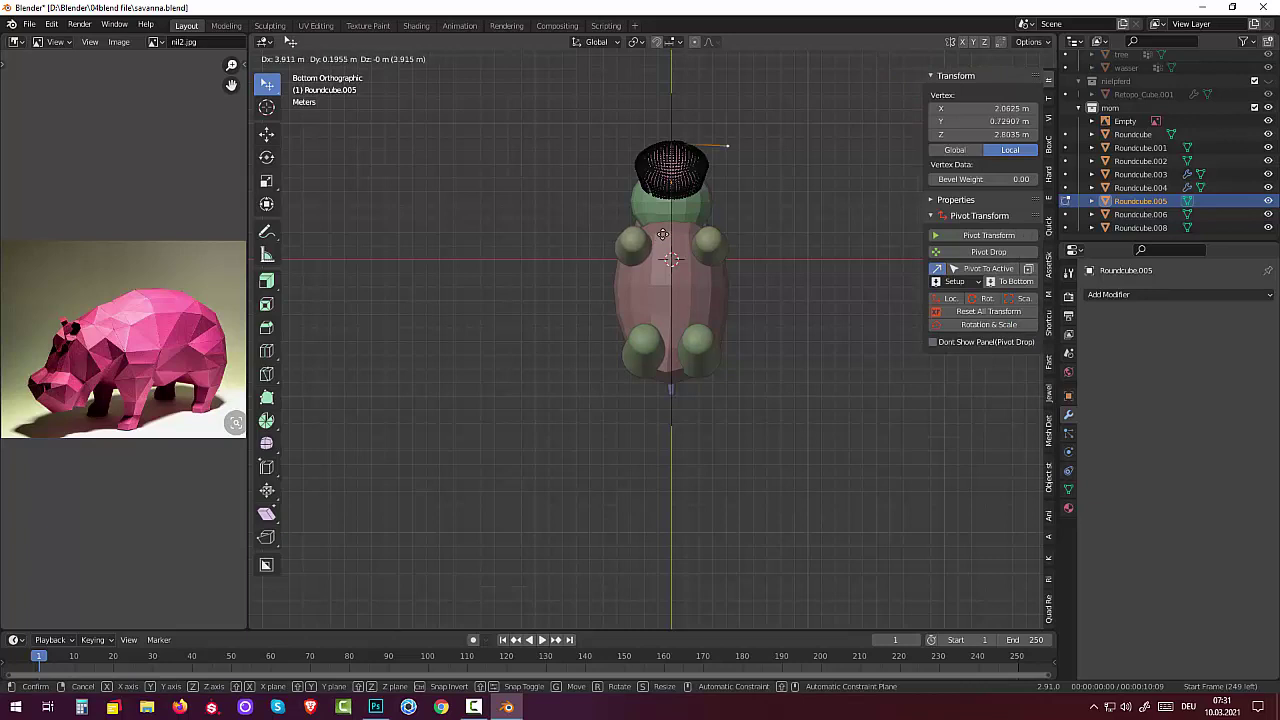
{"action": "key", "text": "Escape"}
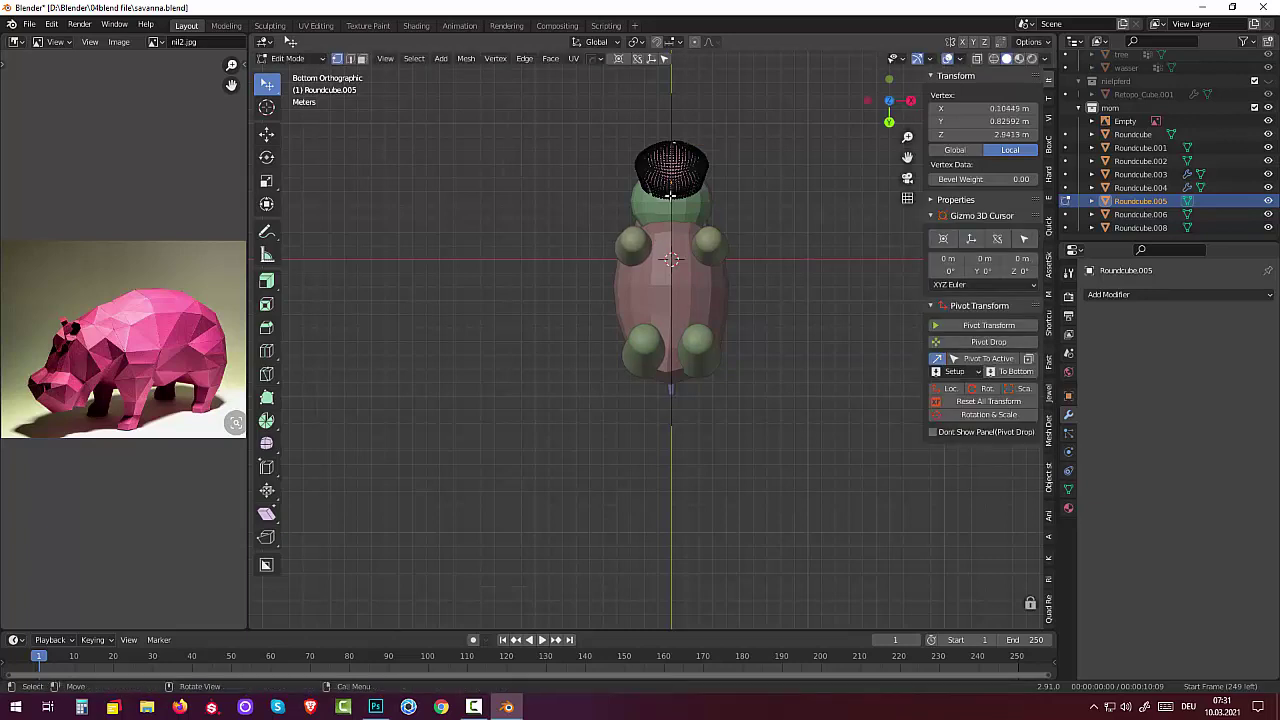
{"action": "left_click", "coordinate": [672, 190]}
{"action": "key", "text": "g"}
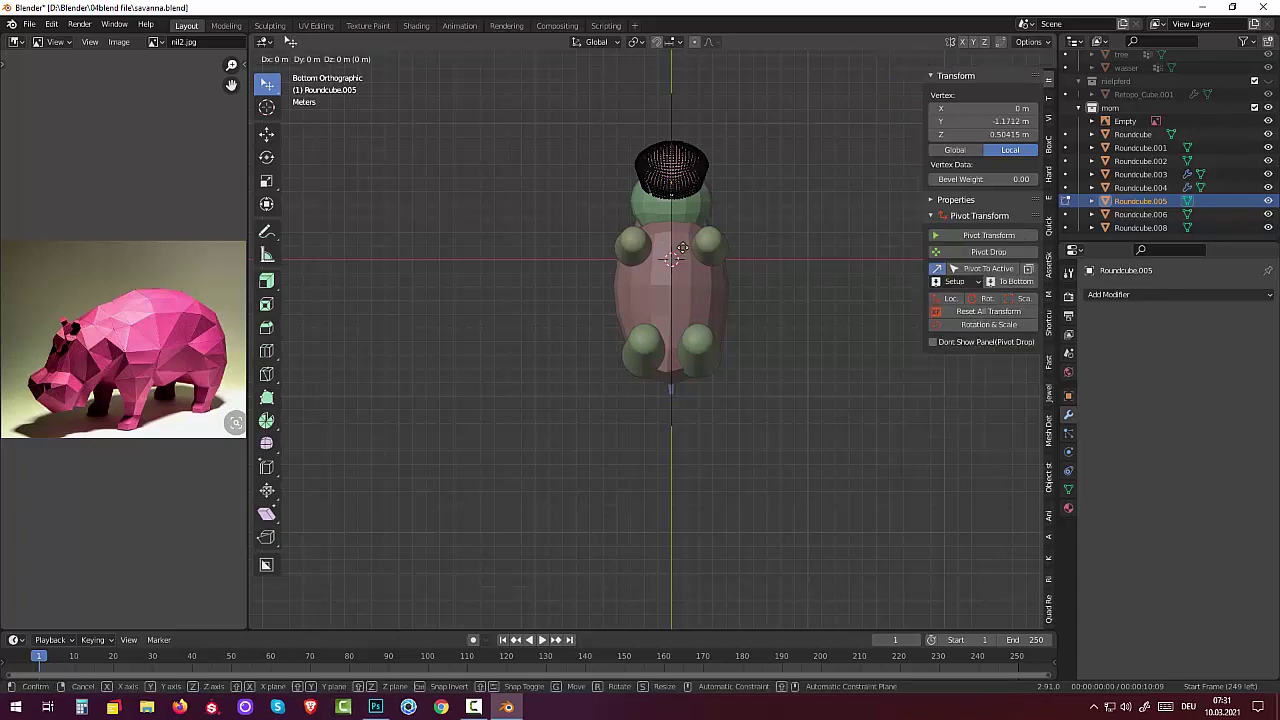
{"action": "key", "text": "g"}
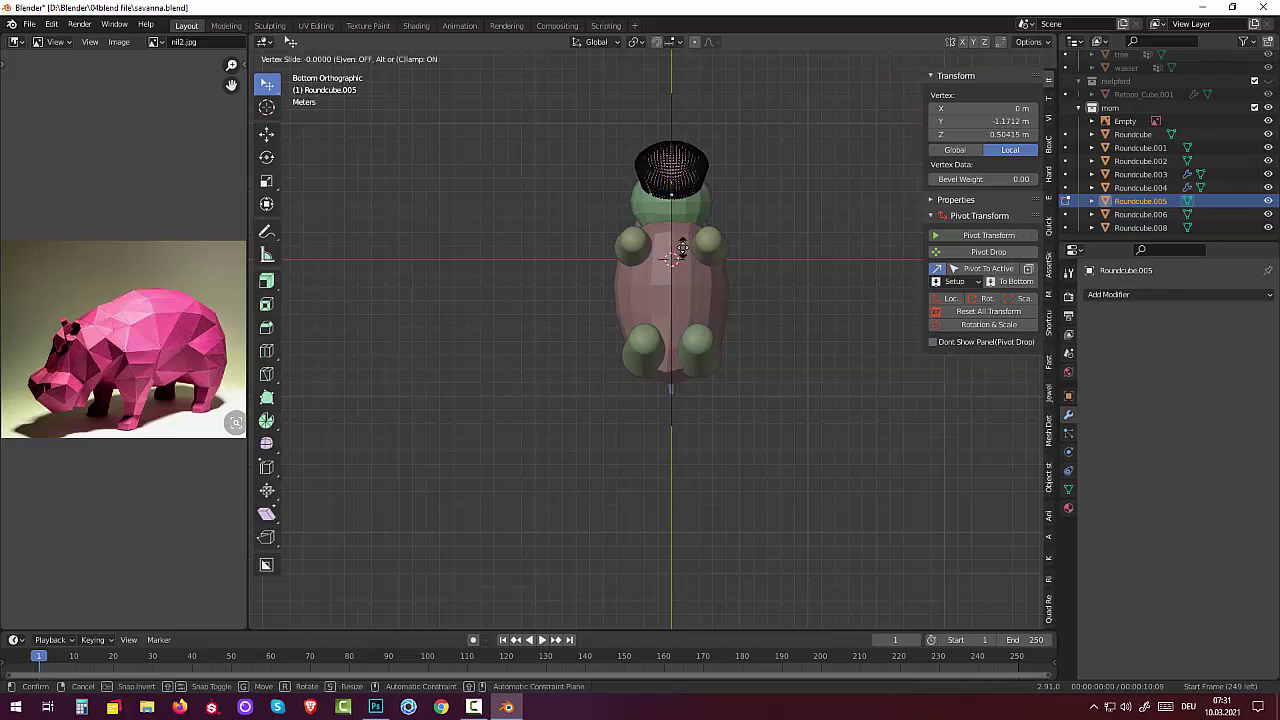
{"action": "key", "text": "Escape"}
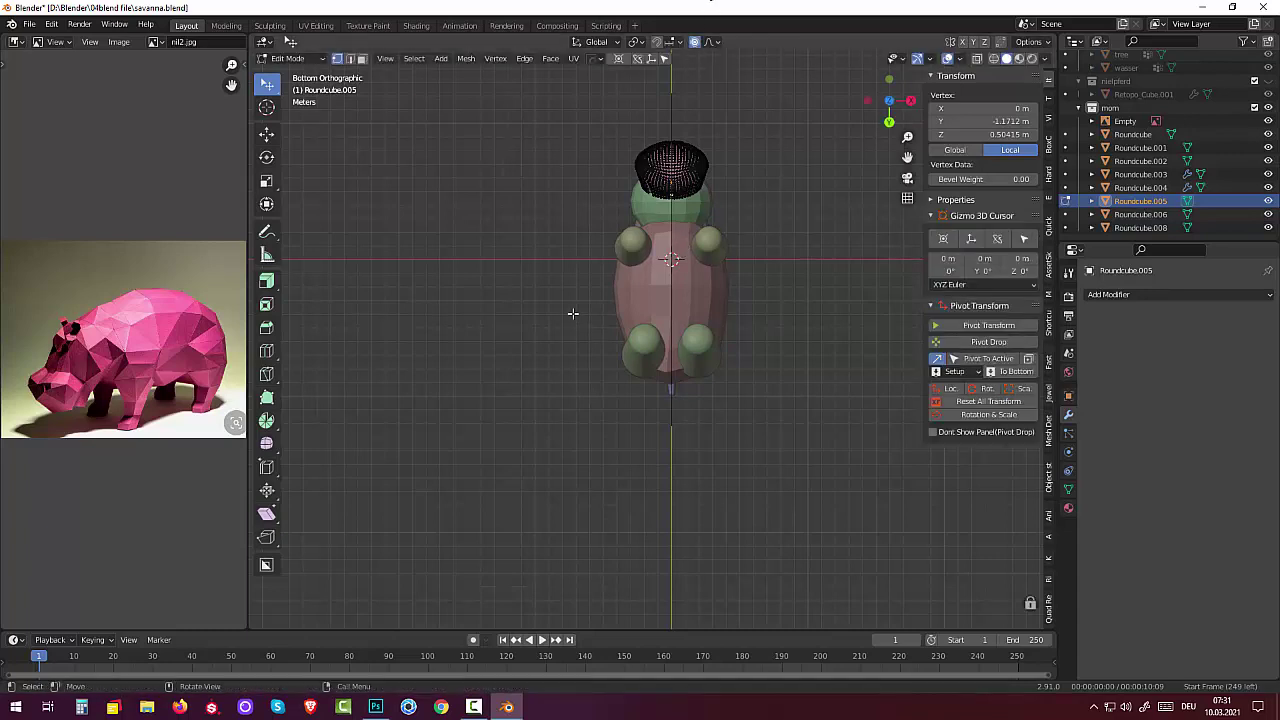
{"action": "key", "text": "g"}
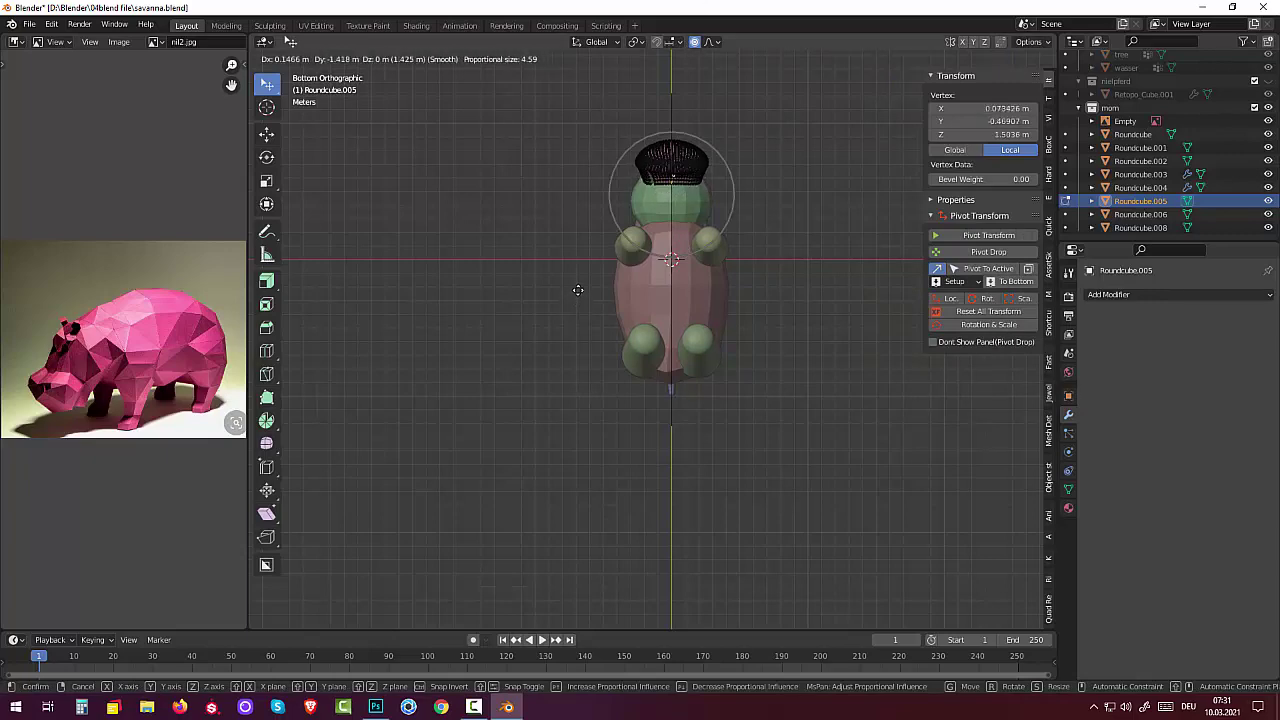
{"action": "left_click", "coordinate": [578, 290]}
{"action": "mouse_move", "coordinate": [600, 284]}
{"action": "middle_mouse_down"}
{"action": "mouse_move", "coordinate": [589, 396]}
{"action": "mouse_move", "coordinate": [503, 389]}
{"action": "mouse_move", "coordinate": [597, 440]}
{"action": "middle_mouse_up"}
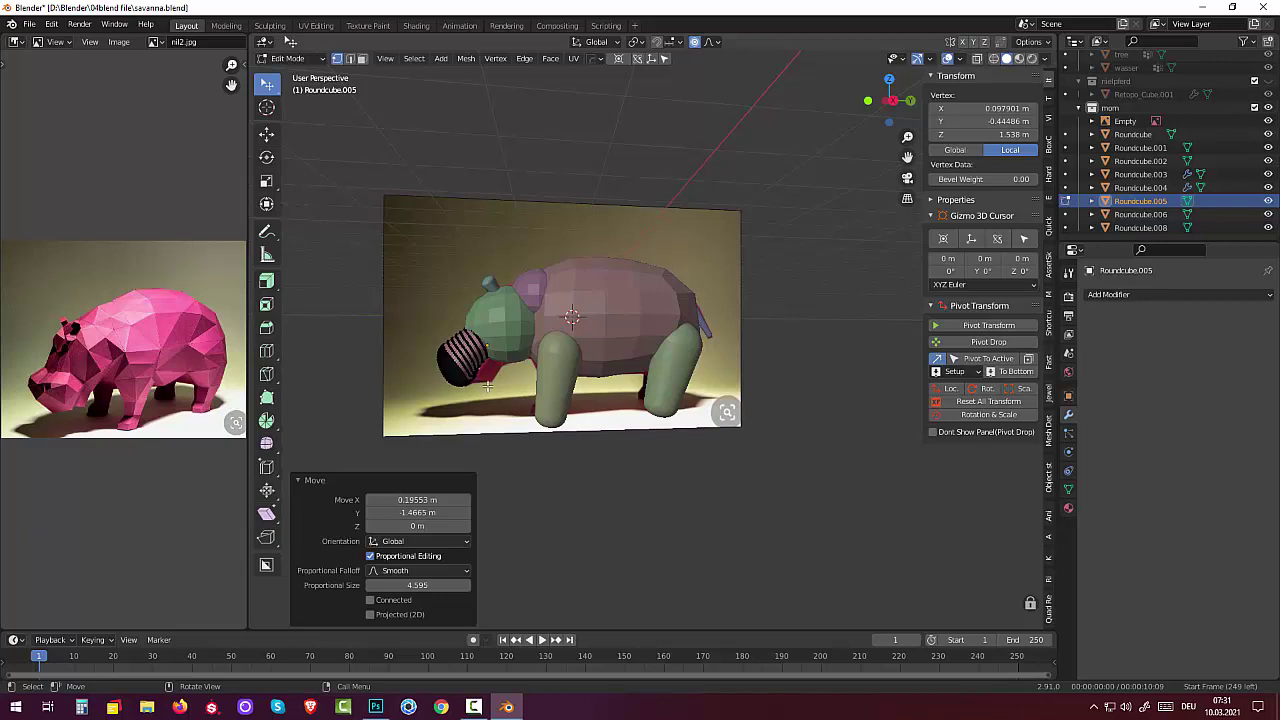
Step: From the right view, lower the snout with two proportional moves using a smaller radius
{"action": "key", "text": "KP_3"}
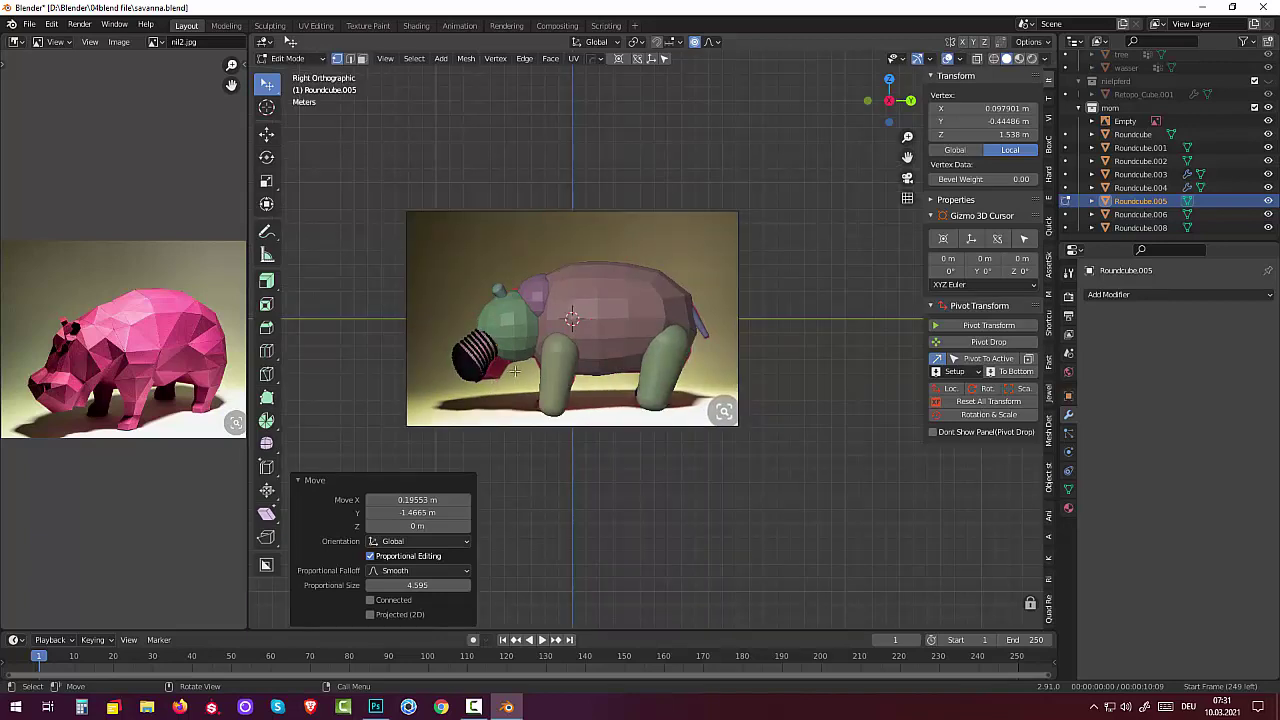
{"action": "key", "text": "g"}
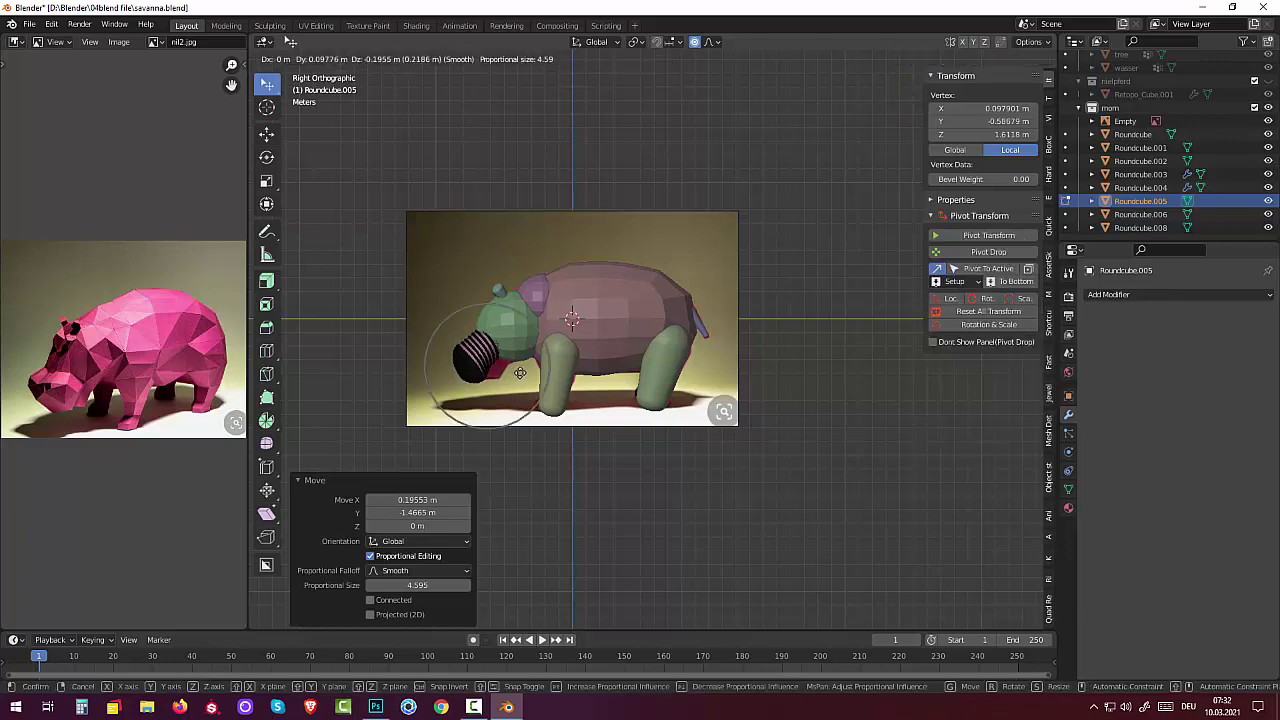
{"action": "left_click", "coordinate": [519, 371]}
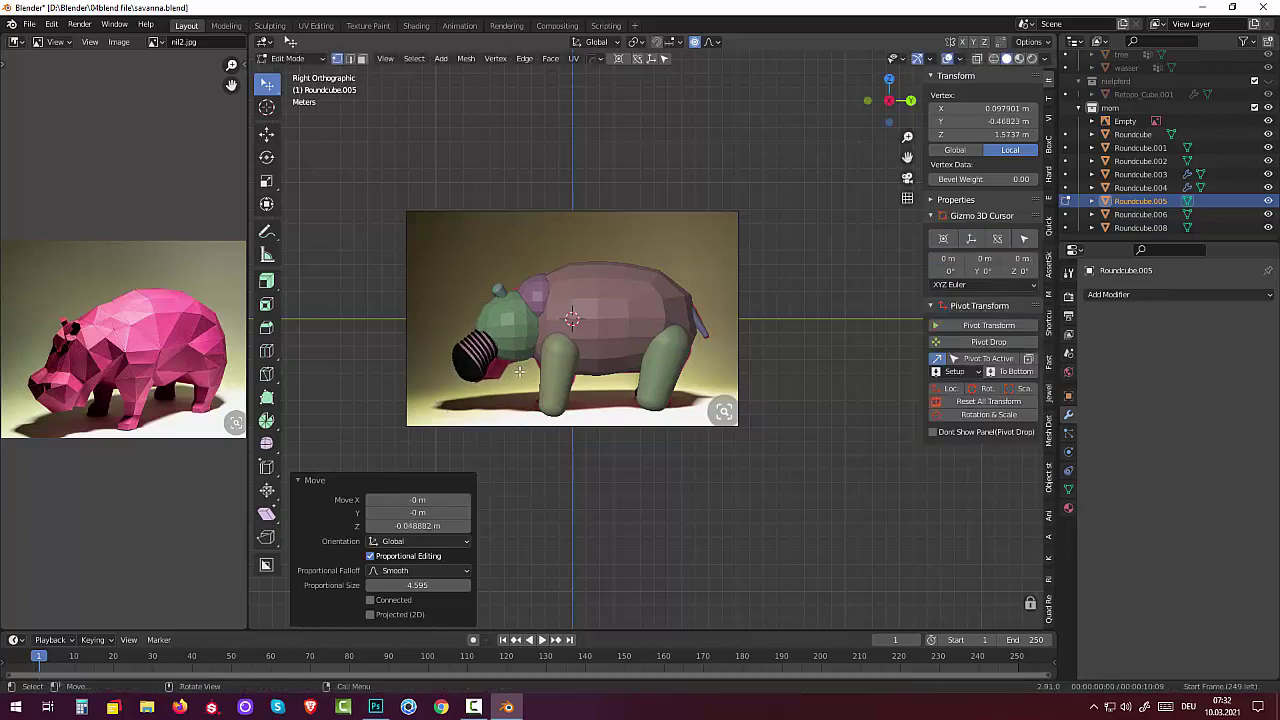
{"action": "key", "text": "g"}
{"action": "scroll", "coordinate": [519, 371], "scroll_direction": "up", "scroll_amount": 3}
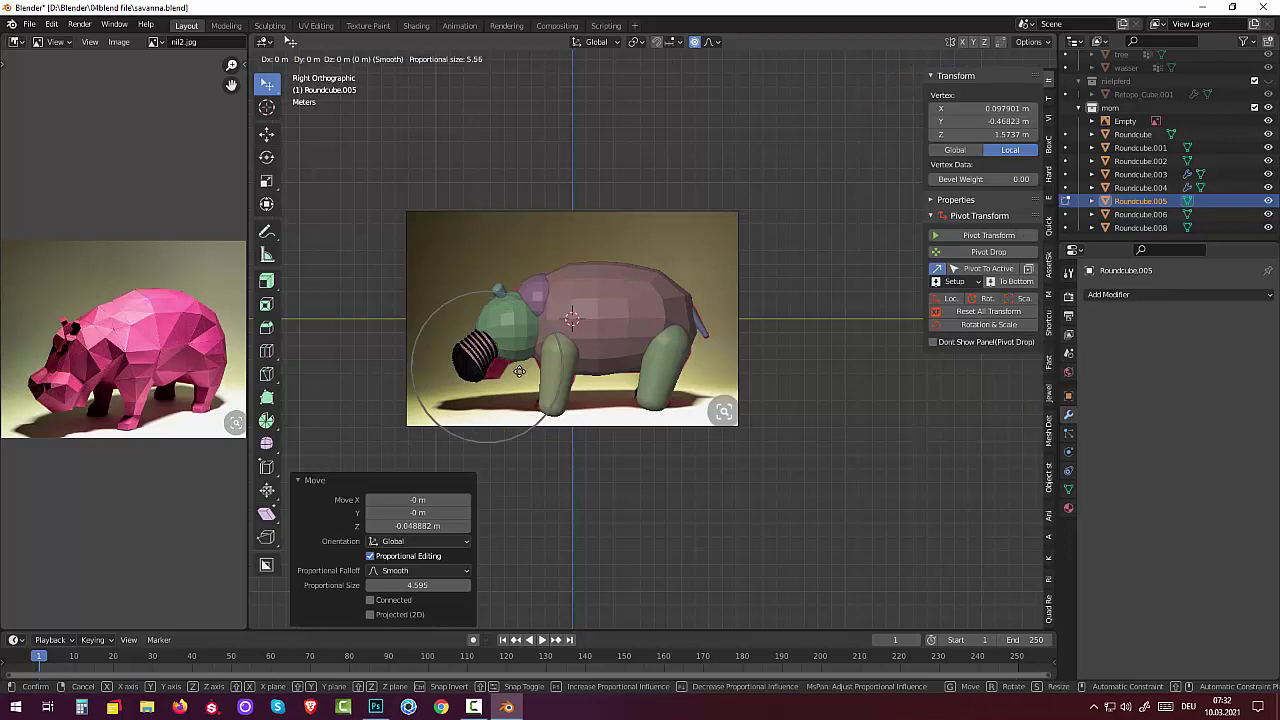
{"action": "scroll", "coordinate": [519, 371], "scroll_direction": "up", "scroll_amount": 6}
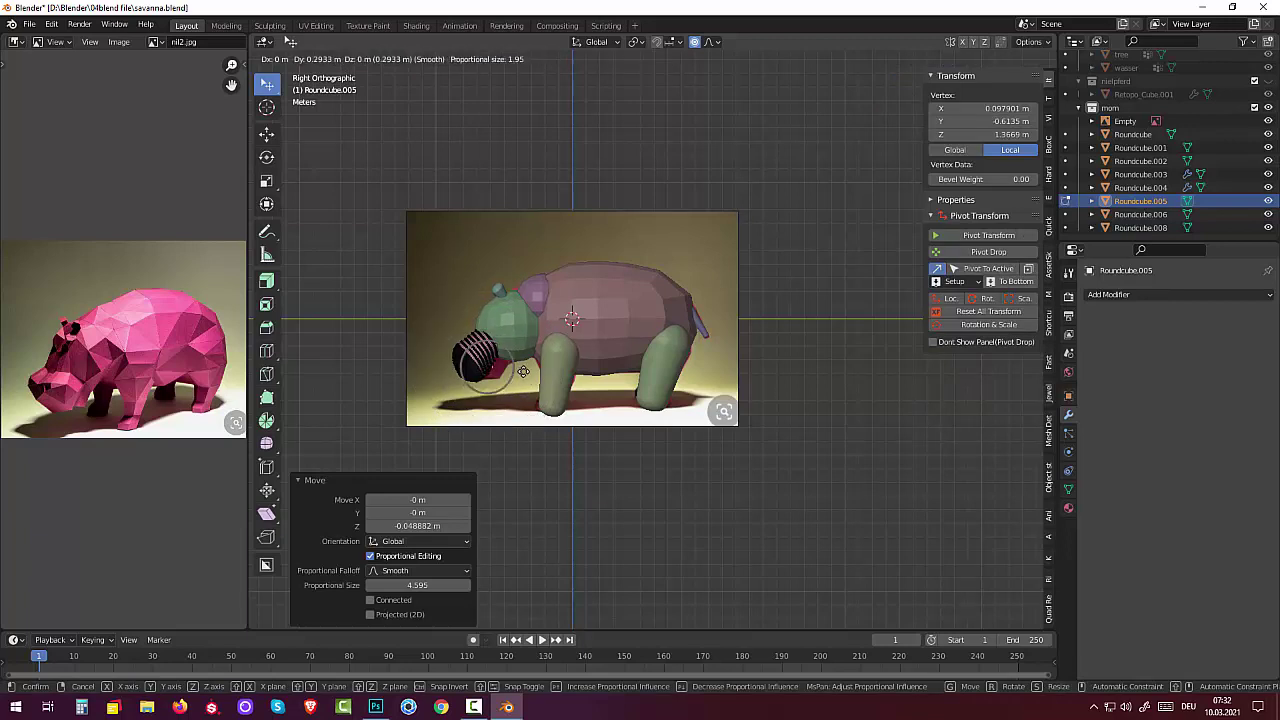
{"action": "left_click", "coordinate": [523, 371]}
Step: Deselect the snout vertices and return to Object Mode
{"action": "left_click", "coordinate": [634, 520]}
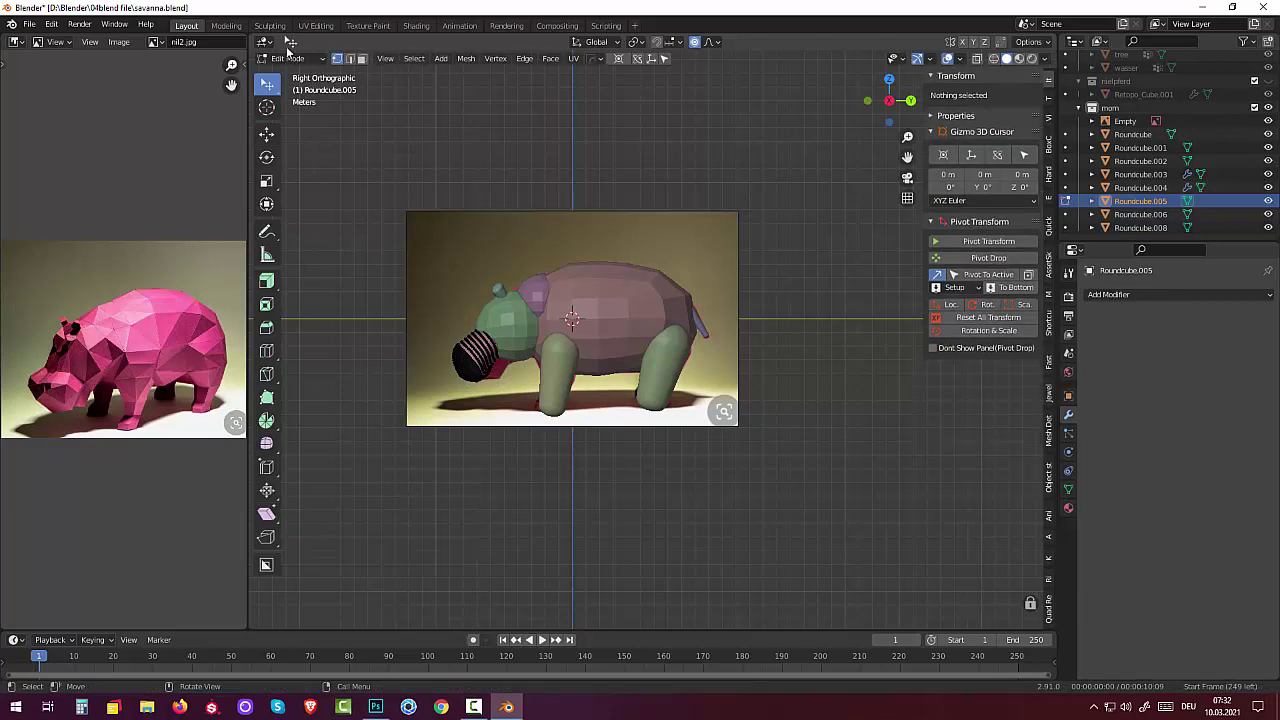
{"action": "left_click", "coordinate": [287, 58]}
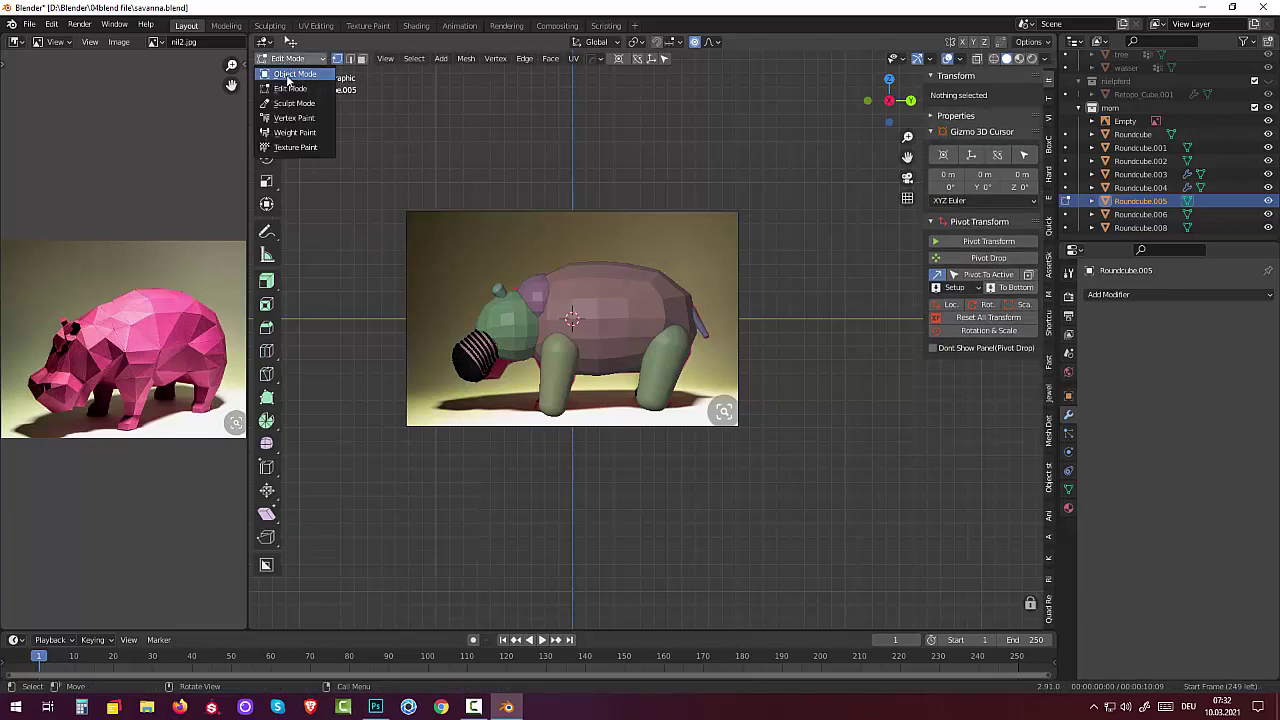
{"action": "left_click", "coordinate": [292, 74]}
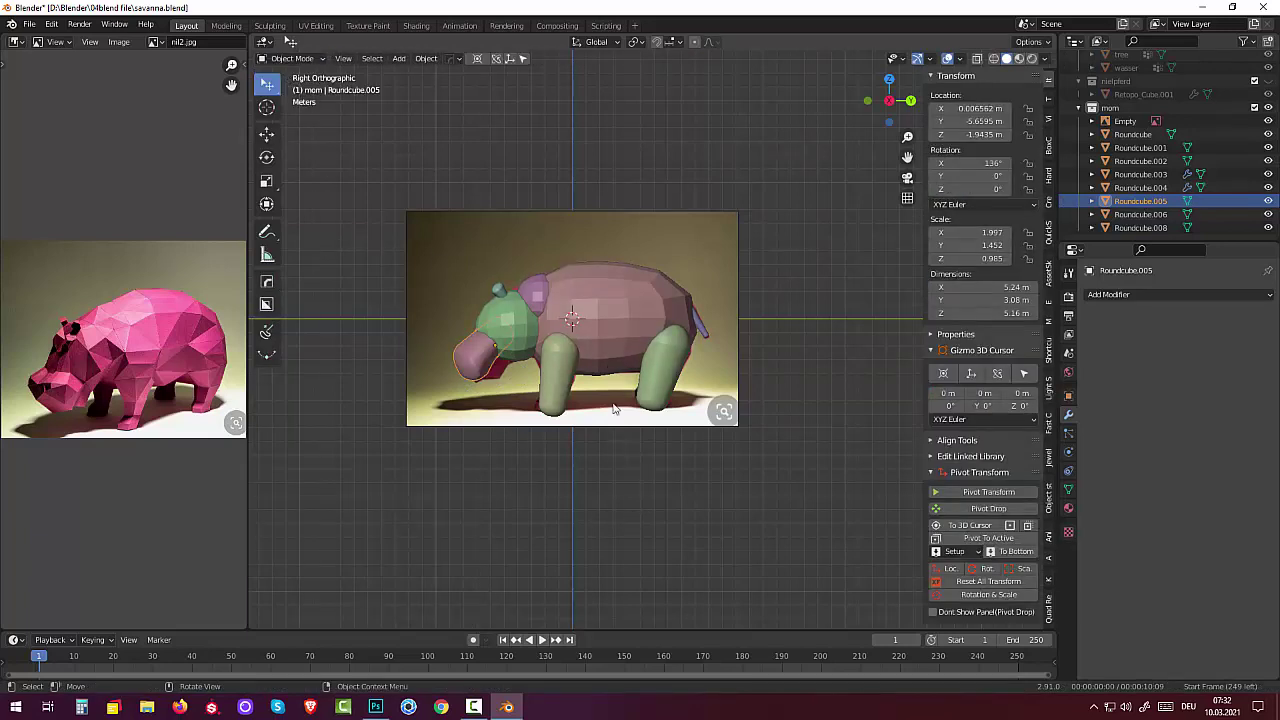
Step: Box-select all hippo parts, hide the reference Empty, and join them into one Roundcube mesh
{"action": "left_click", "coordinate": [603, 339]}
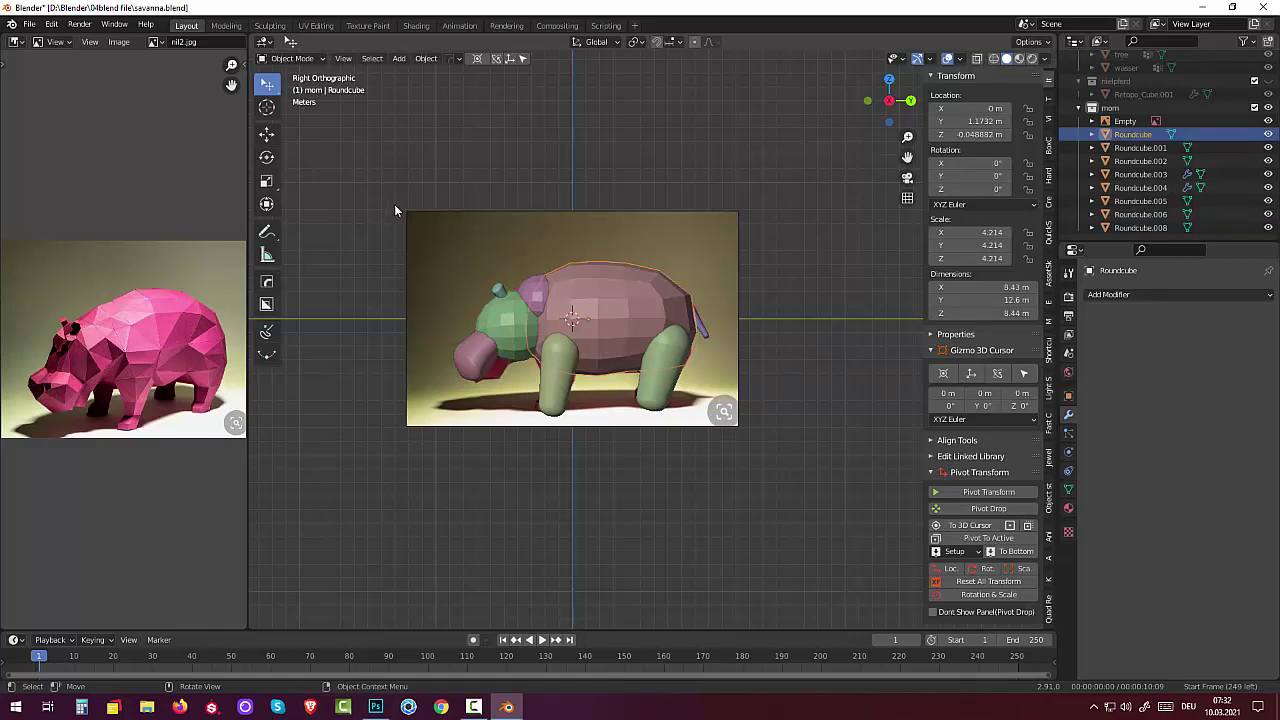
{"action": "left_click_drag", "start_coordinate": [408, 203], "coordinate": [822, 482]}
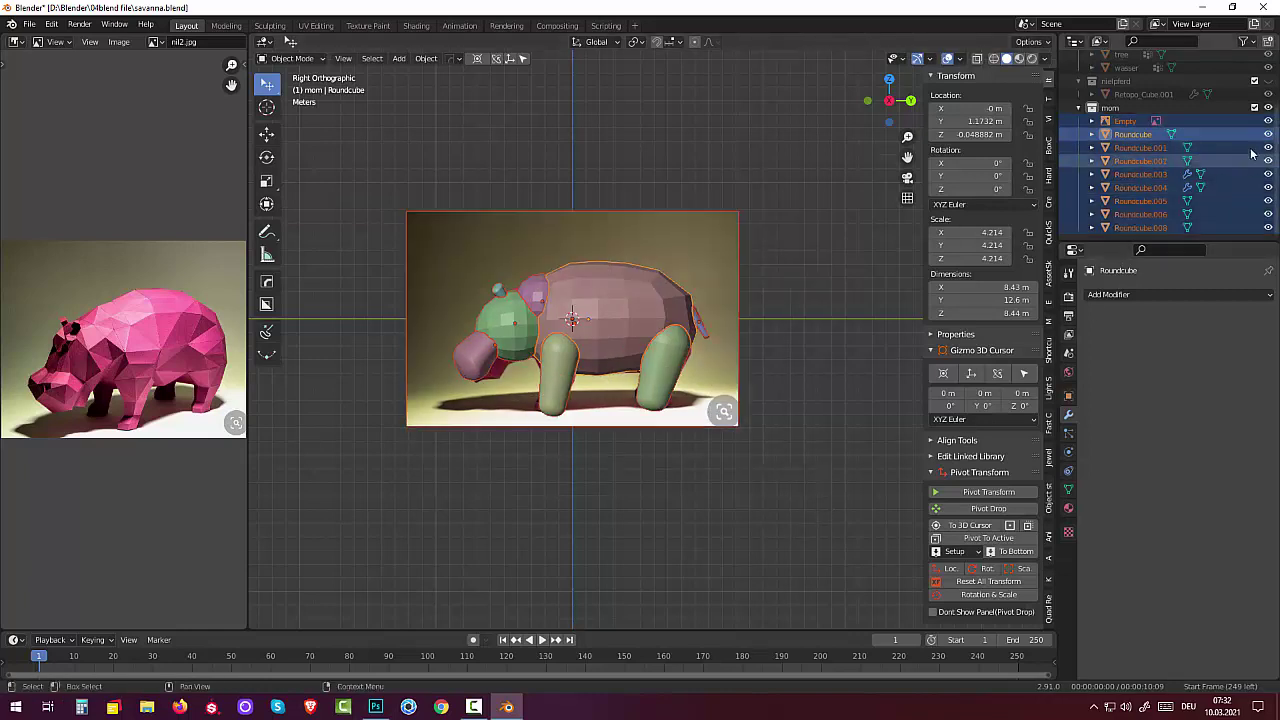
{"action": "left_click", "coordinate": [1268, 121]}
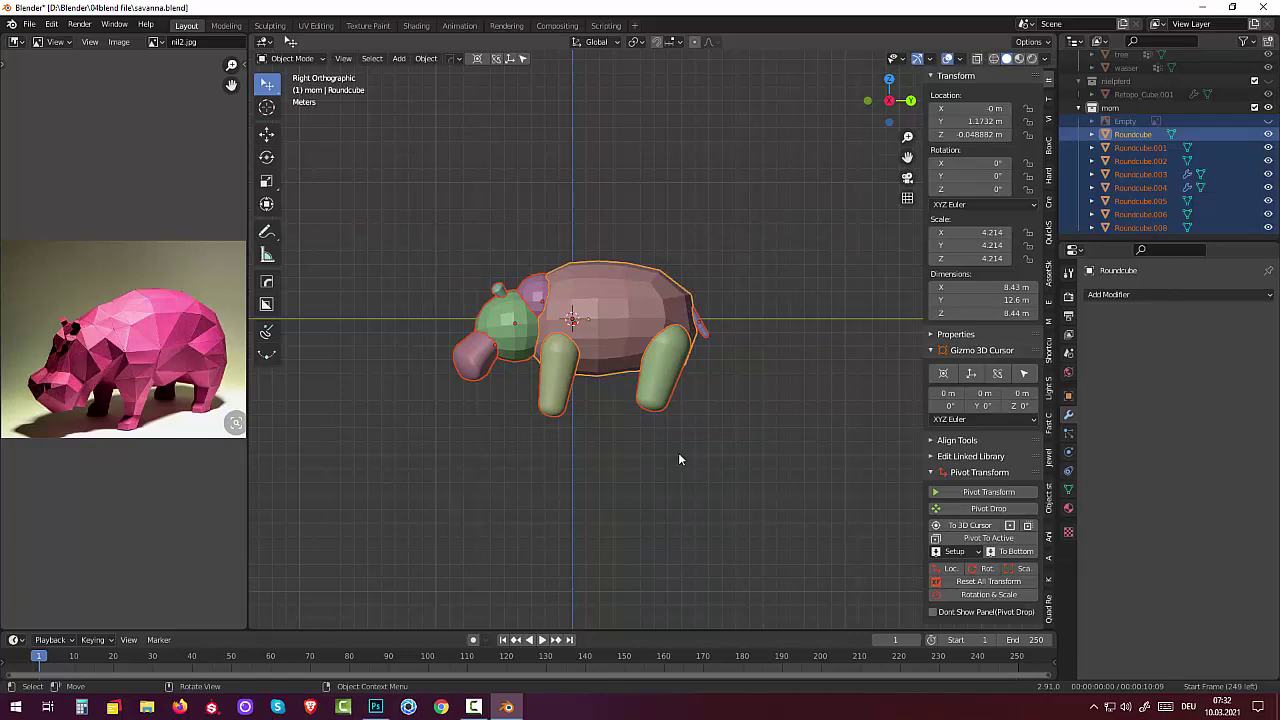
{"action": "left_click", "coordinate": [424, 58]}
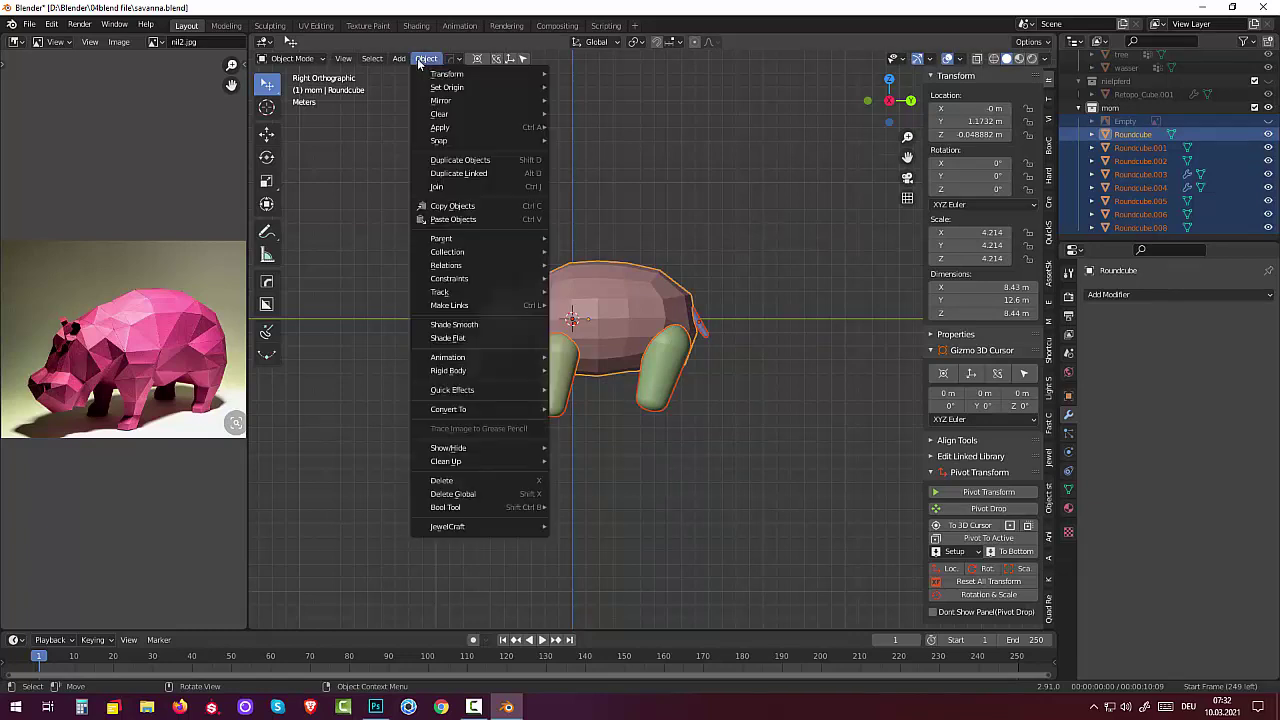
{"action": "left_click", "coordinate": [436, 187]}
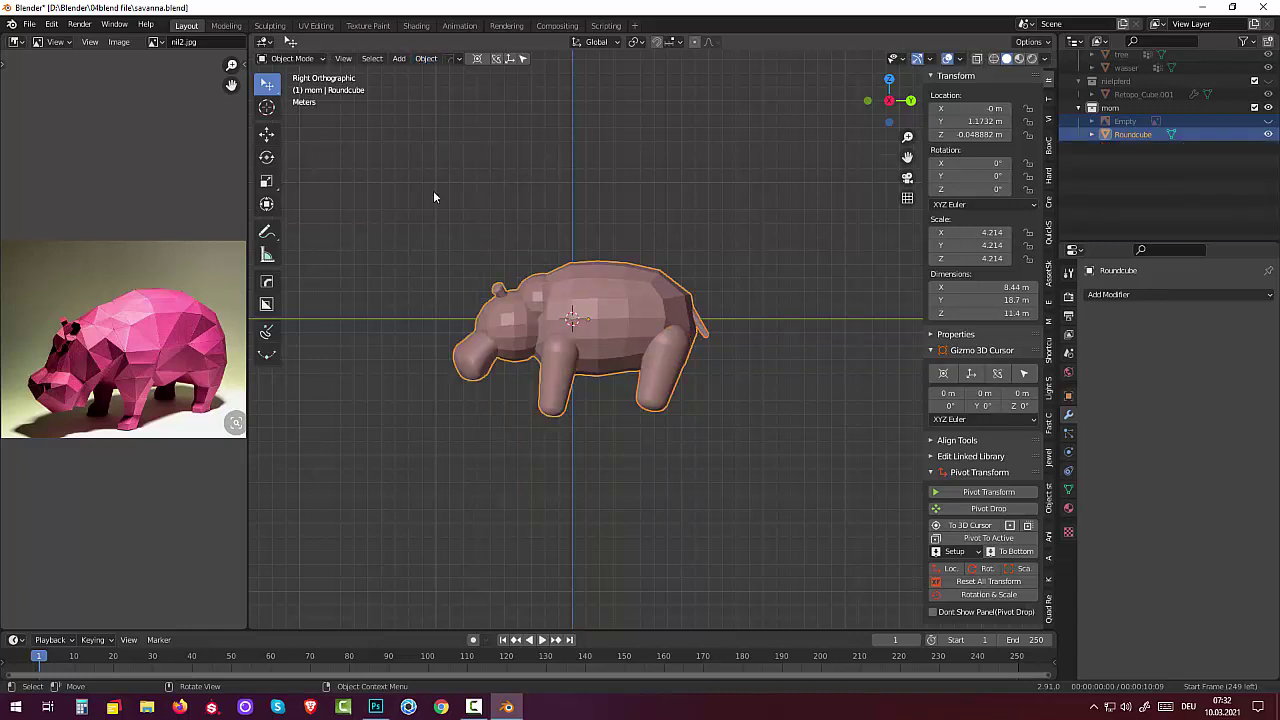
{"action": "scroll", "coordinate": [1130, 150], "scroll_direction": "up", "scroll_amount": 3}
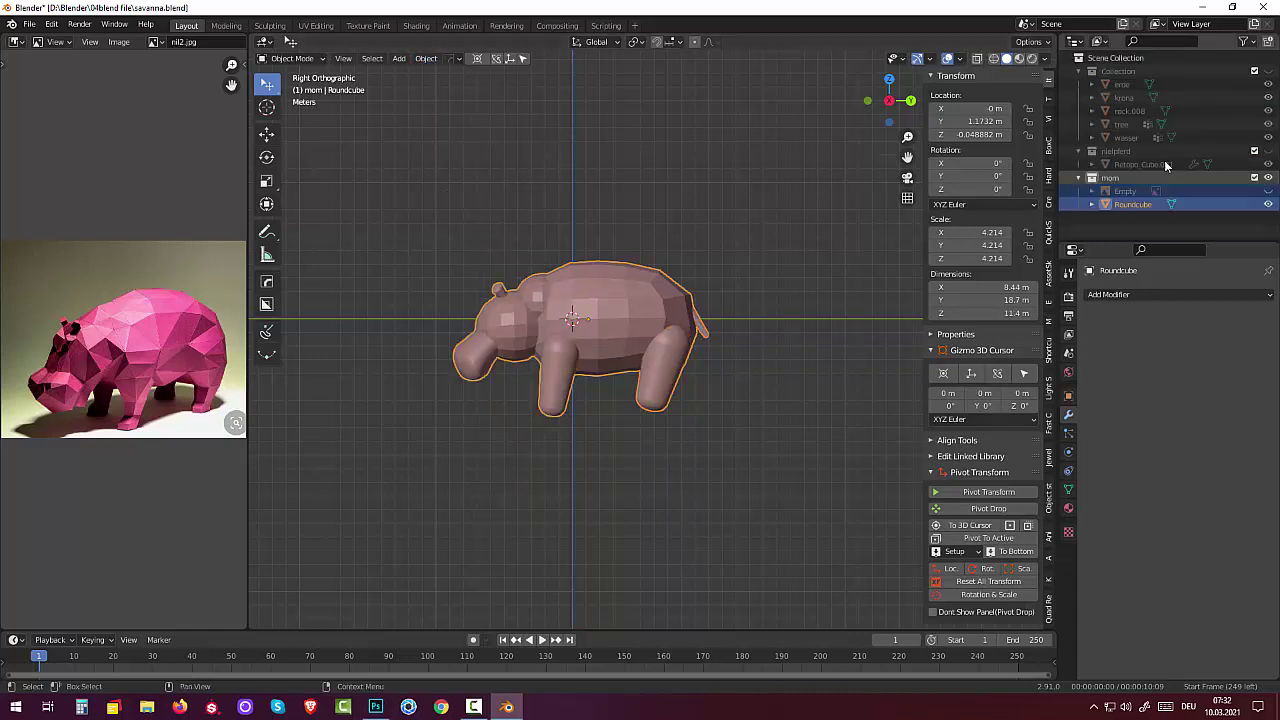
Step: Rename the Roundcube object to 'nilpferd' in the Outliner
{"action": "double_click", "coordinate": [1133, 204]}
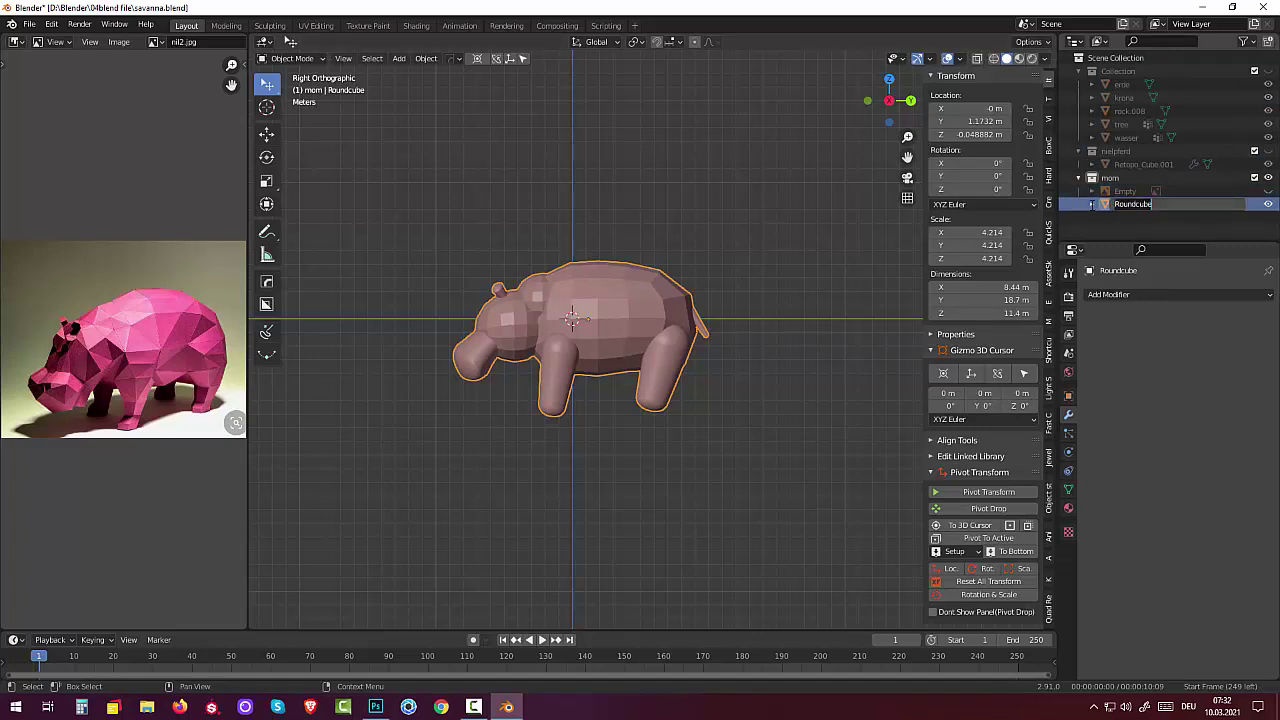
{"action": "type", "text": "nilpferd"}
{"action": "key", "text": "Return"}
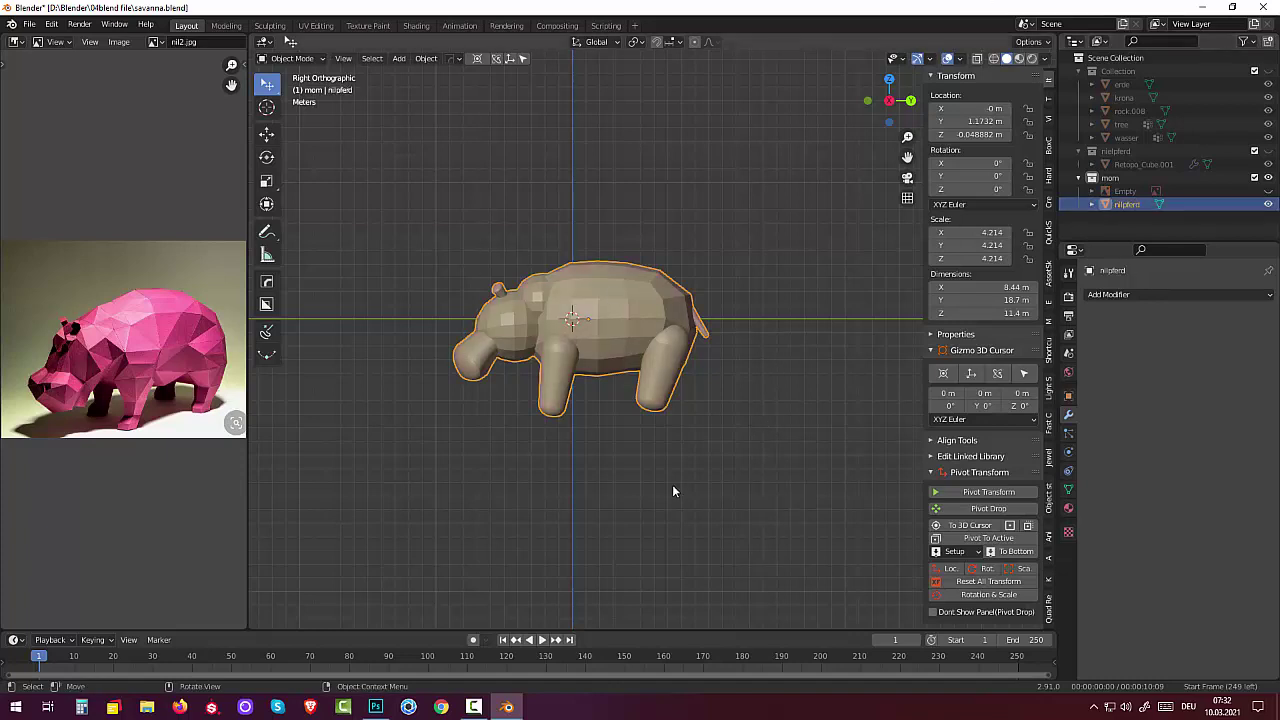
{"action": "left_click", "coordinate": [306, 62]}
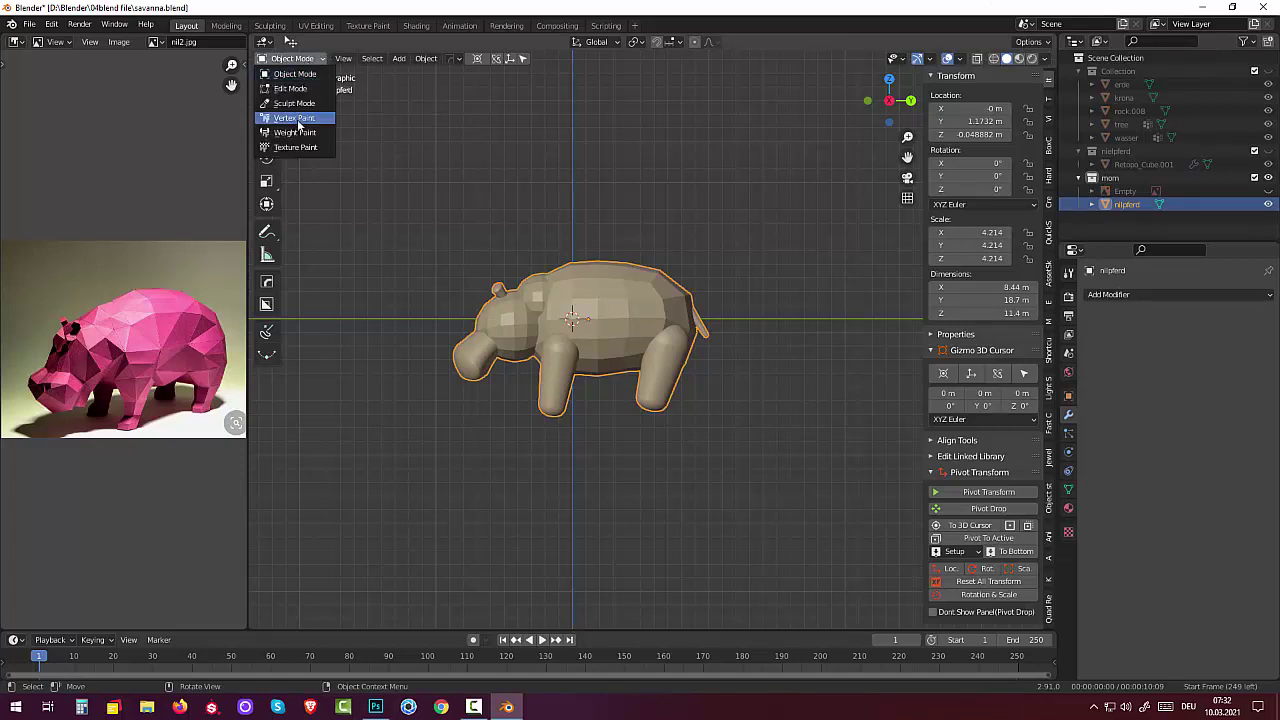
Step: Put nilpferd into Sculpt Mode and cycle through material, wireframe and solid shading
{"action": "left_click", "coordinate": [295, 104]}
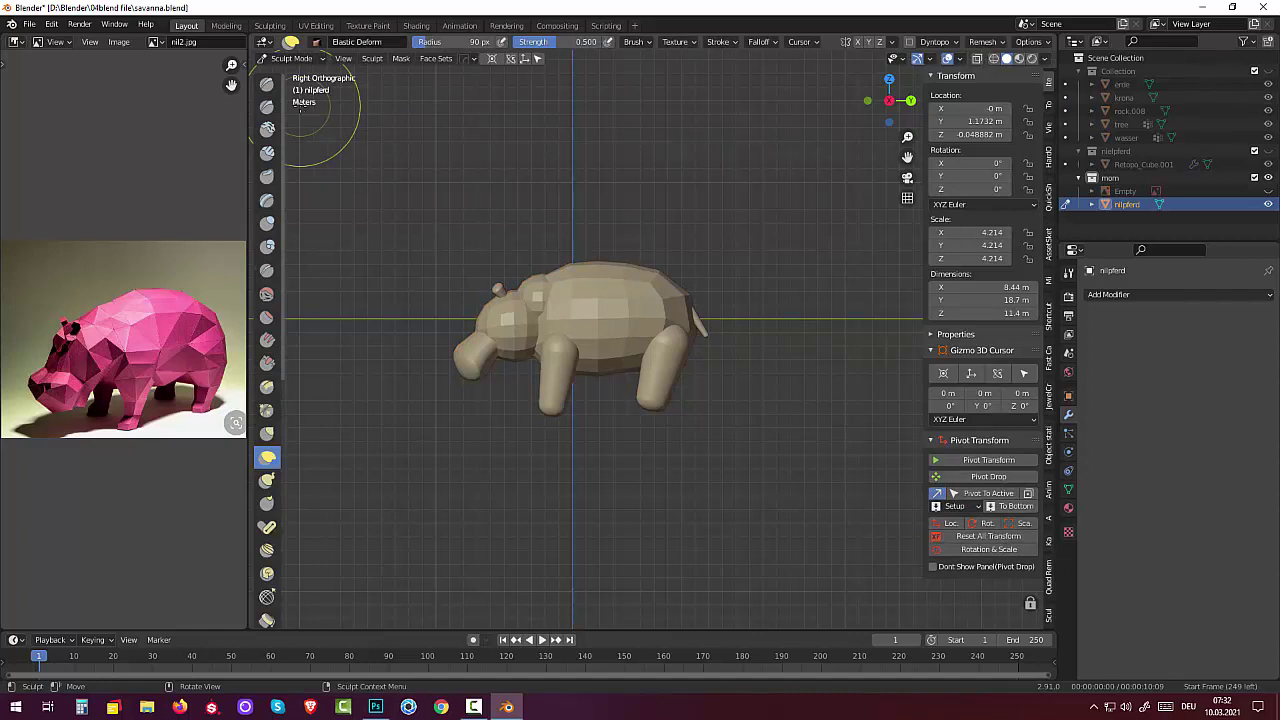
{"action": "left_click", "coordinate": [1019, 59]}
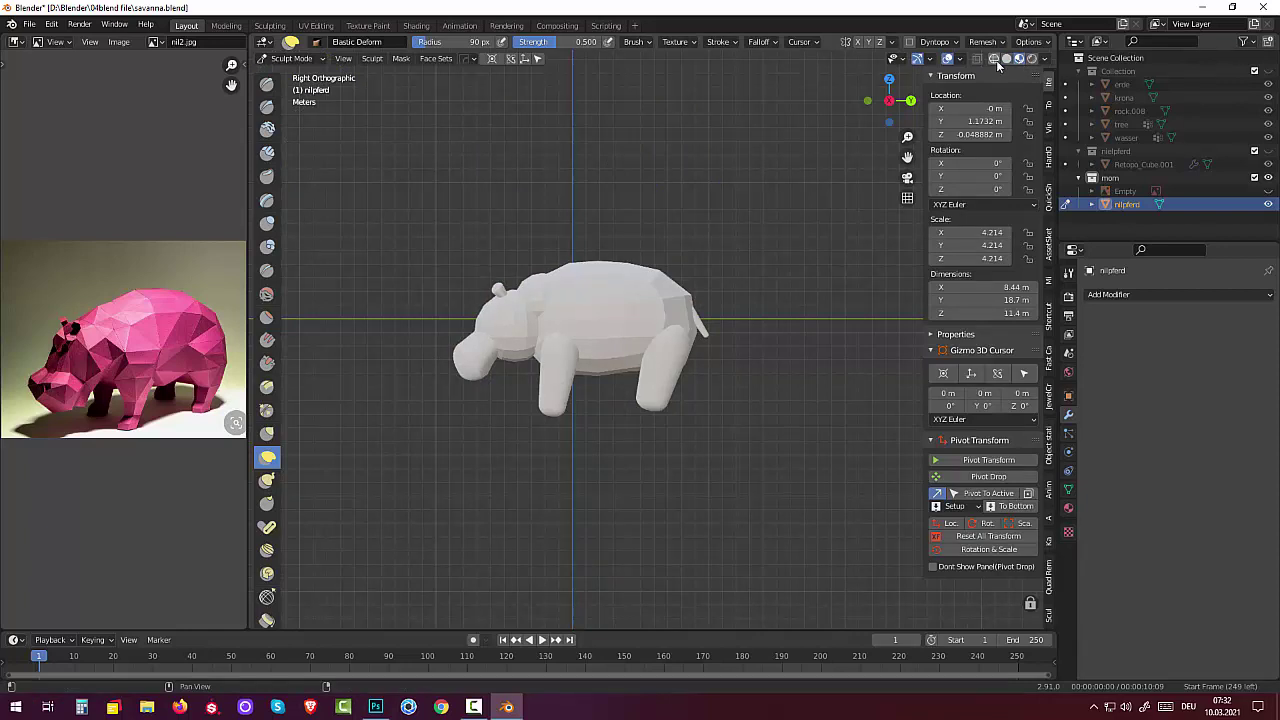
{"action": "left_click", "coordinate": [995, 59]}
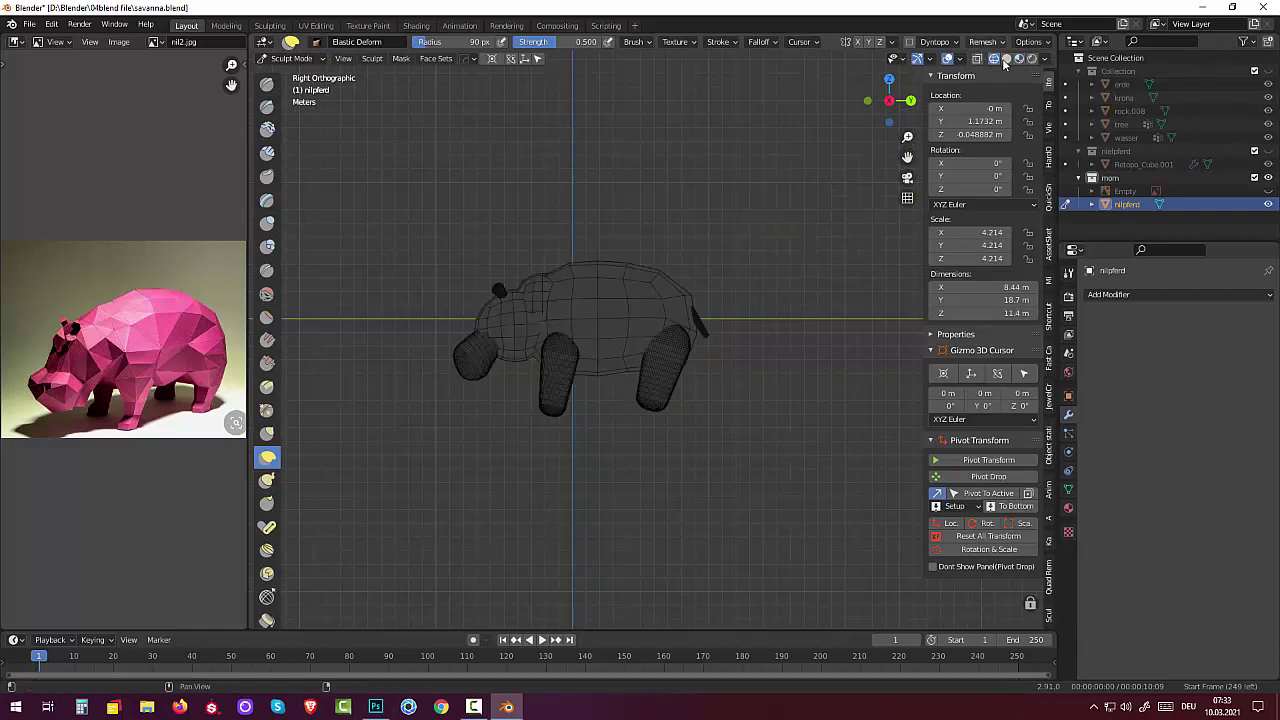
{"action": "left_click", "coordinate": [1005, 60]}
Step: In the Remesh settings, drag the voxel size to 0.0375
{"action": "mouse_move", "coordinate": [766, 223]}
{"action": "middle_mouse_down"}
{"action": "mouse_move", "coordinate": [802, 462]}
{"action": "mouse_move", "coordinate": [810, 248]}
{"action": "mouse_move", "coordinate": [771, 255]}
{"action": "middle_mouse_up"}
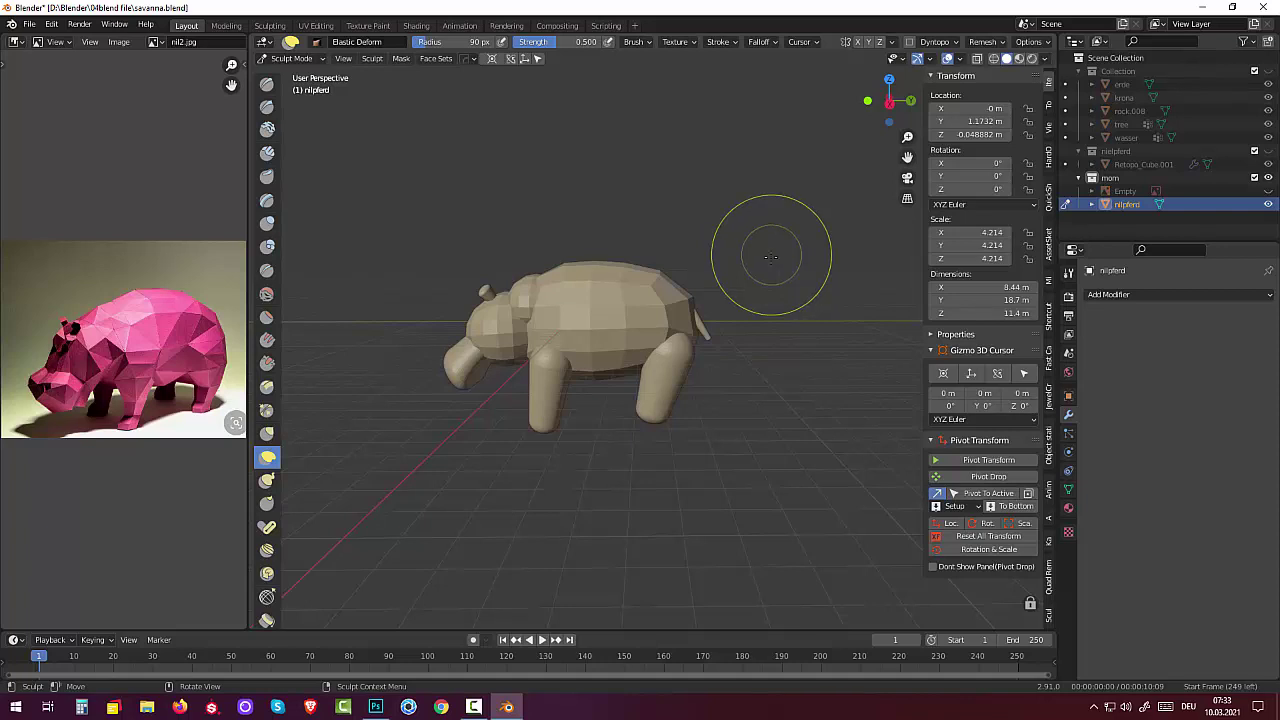
{"action": "mouse_move", "coordinate": [775, 358]}
{"action": "middle_mouse_down"}
{"action": "mouse_move", "coordinate": [777, 373]}
{"action": "mouse_move", "coordinate": [839, 361]}
{"action": "mouse_move", "coordinate": [827, 378]}
{"action": "mouse_move", "coordinate": [774, 351]}
{"action": "middle_mouse_up"}
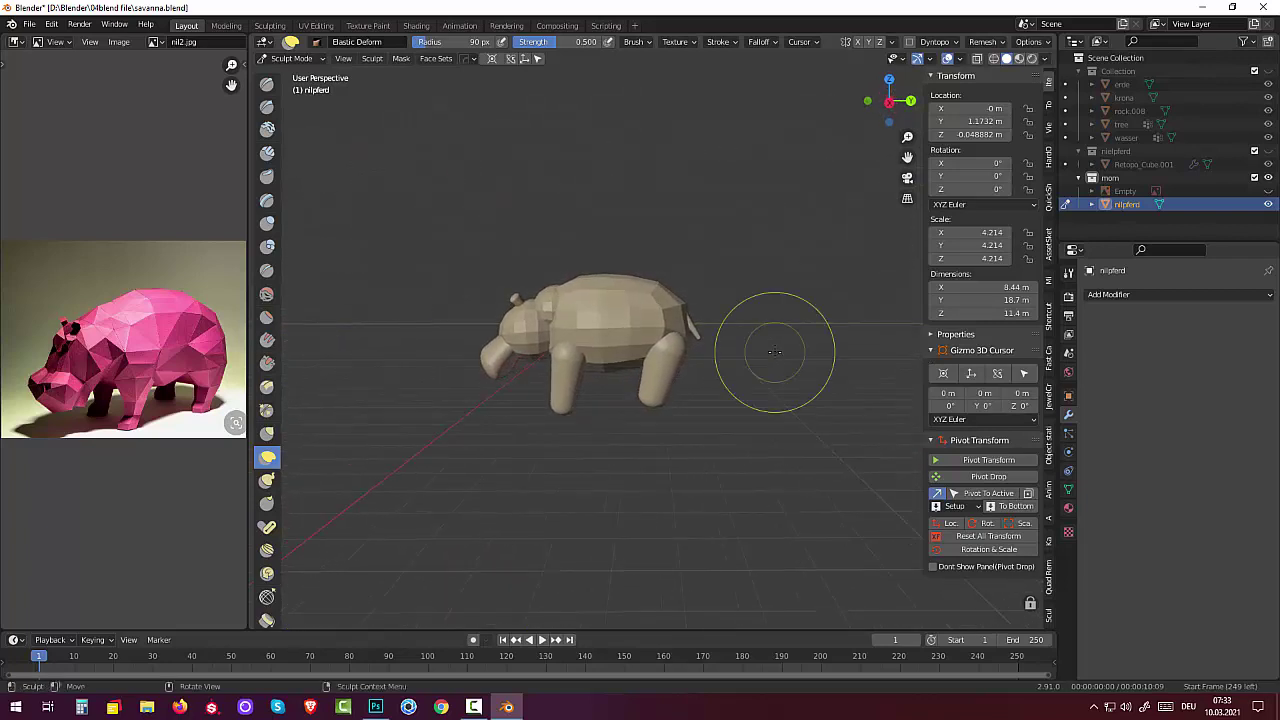
{"action": "left_click", "coordinate": [985, 42]}
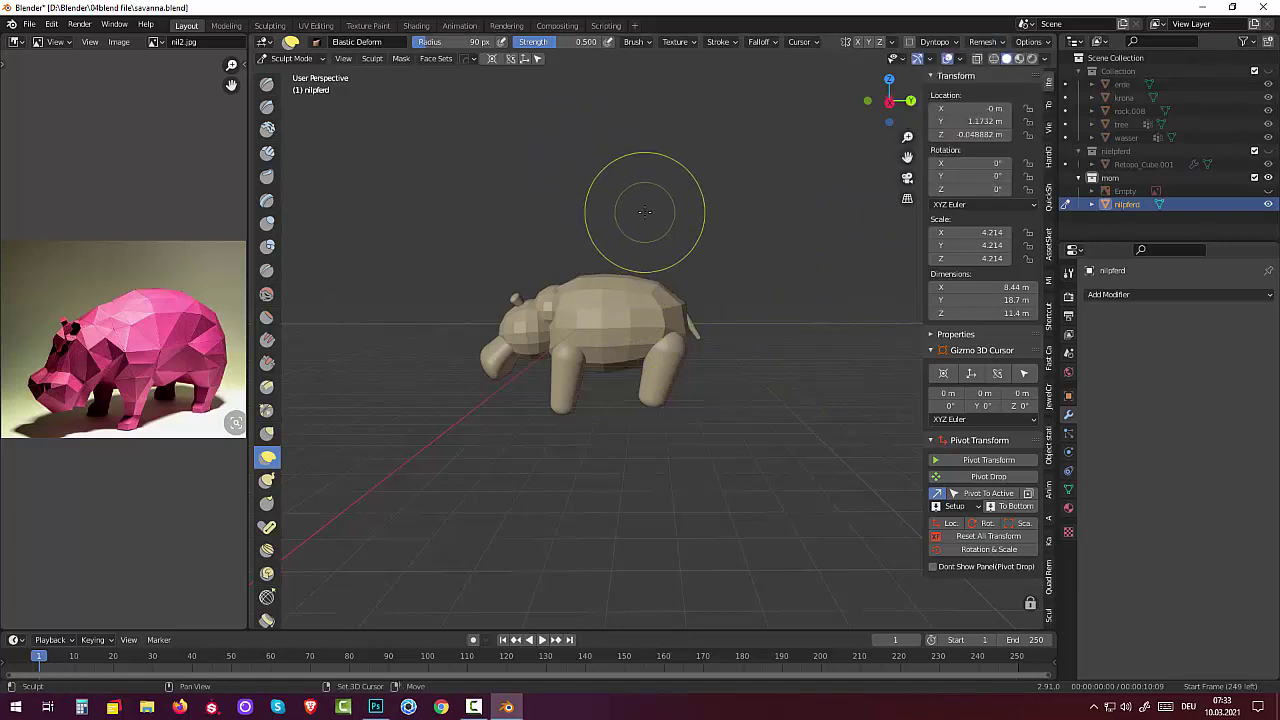
{"action": "key", "text": "r"}
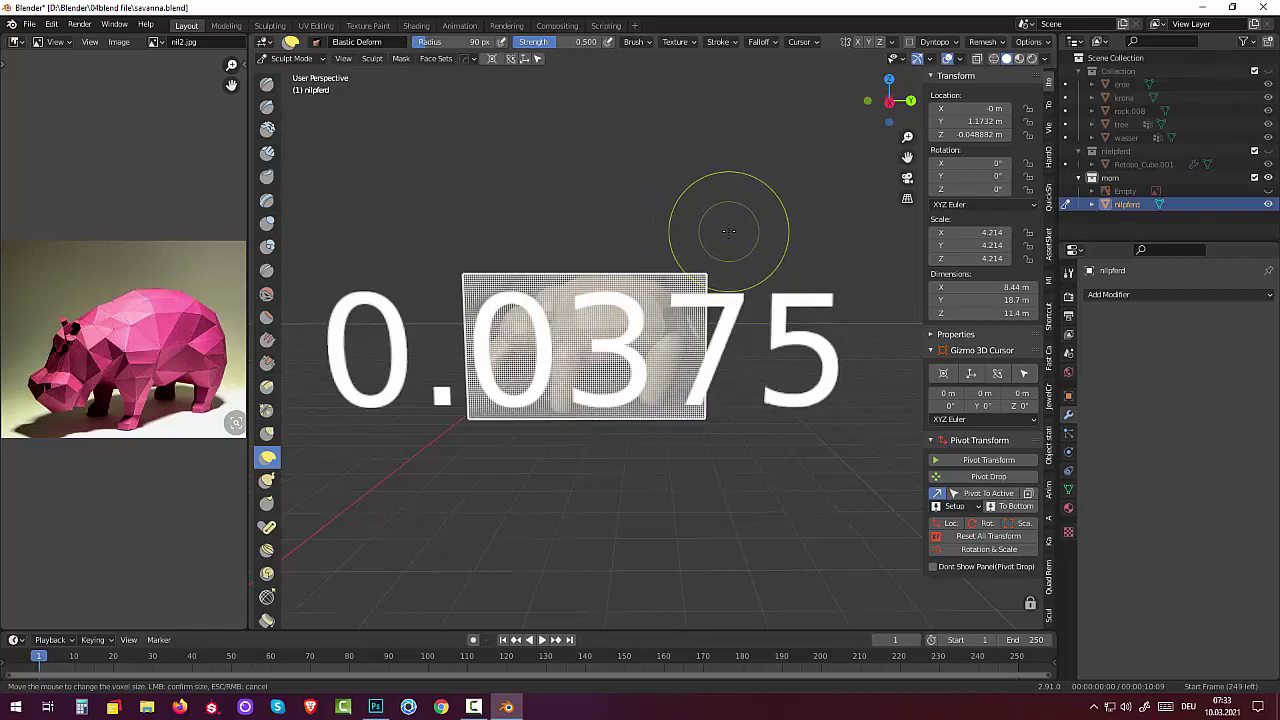
Step: Confirm the 0.0375 m voxel size and remesh the hippo into one continuous surface
{"action": "left_click", "coordinate": [728, 231]}
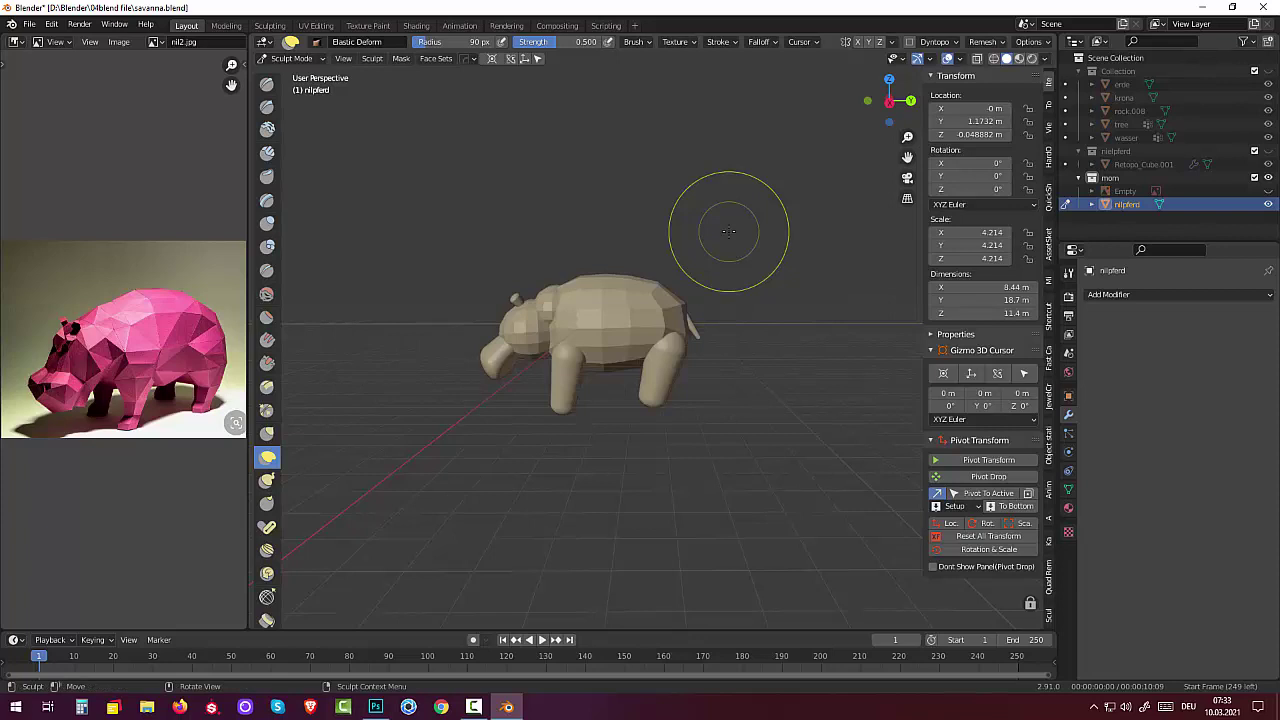
{"action": "left_click", "coordinate": [994, 44]}
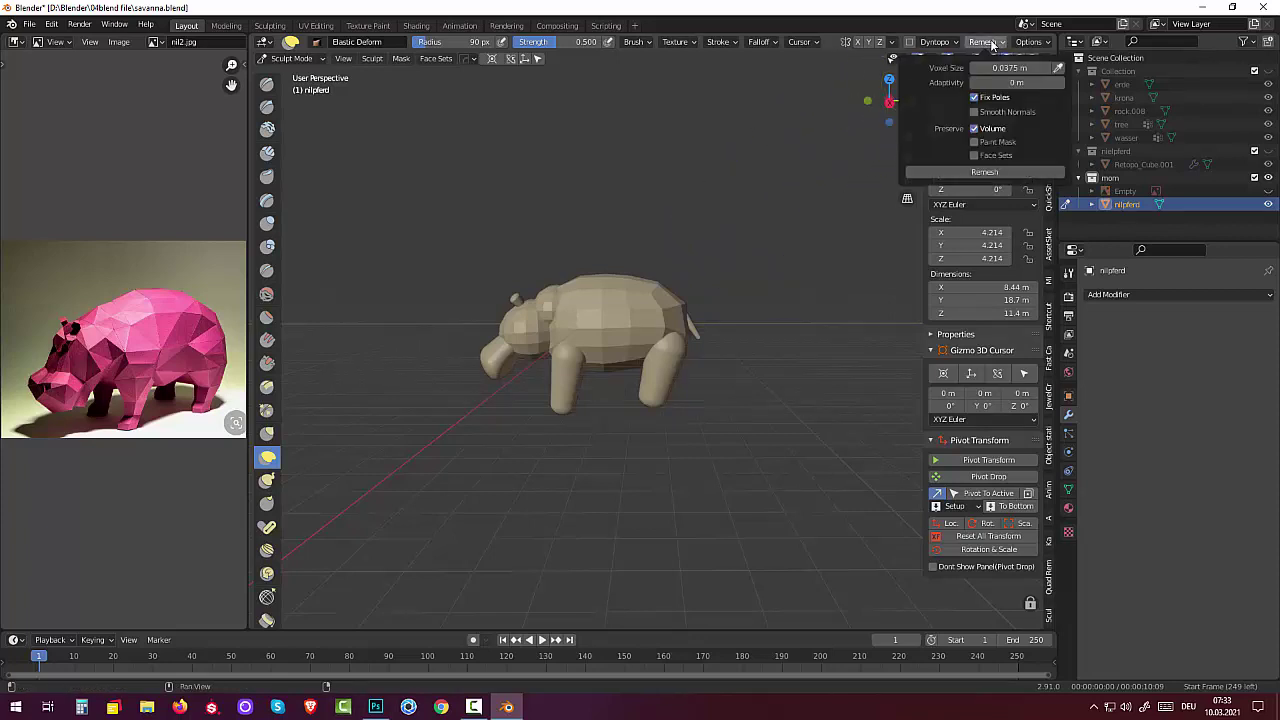
{"action": "left_click", "coordinate": [983, 173]}
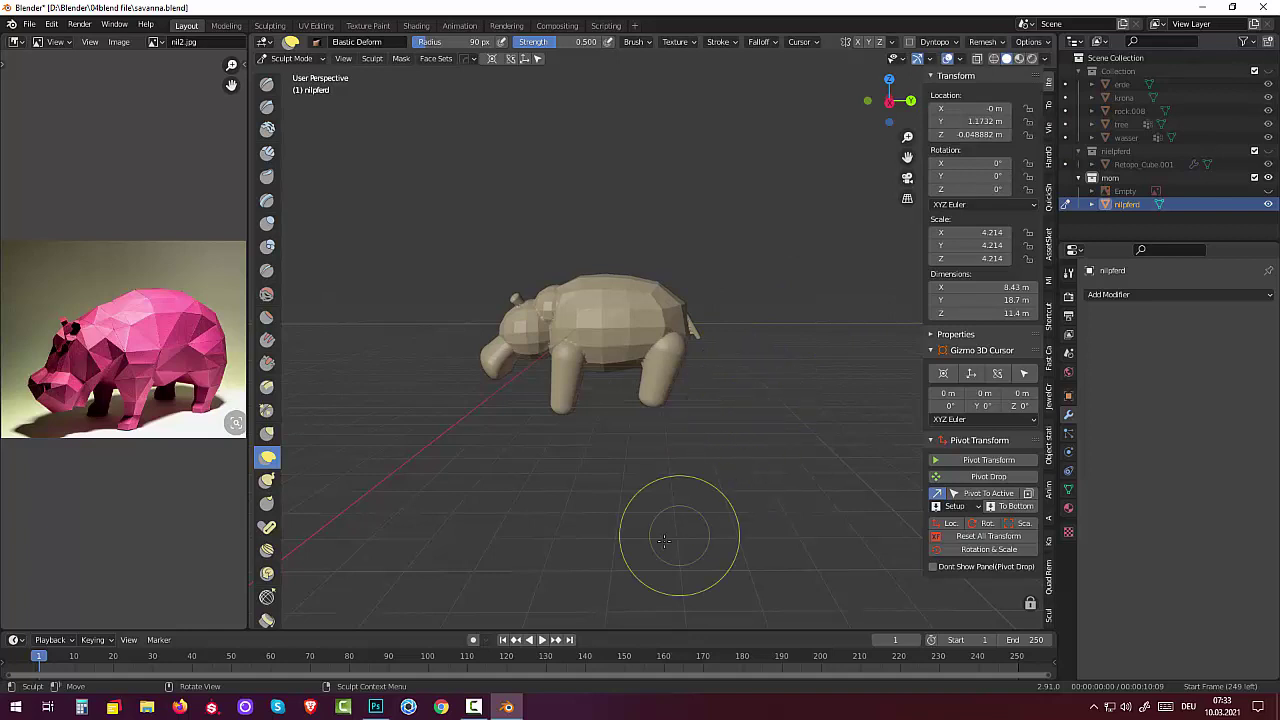
{"action": "scroll", "coordinate": [628, 486], "scroll_direction": "up", "scroll_amount": 3}
{"action": "scroll", "coordinate": [630, 486], "scroll_direction": "up", "scroll_amount": 2}
{"action": "scroll", "coordinate": [630, 487], "scroll_direction": "down", "scroll_amount": 2}
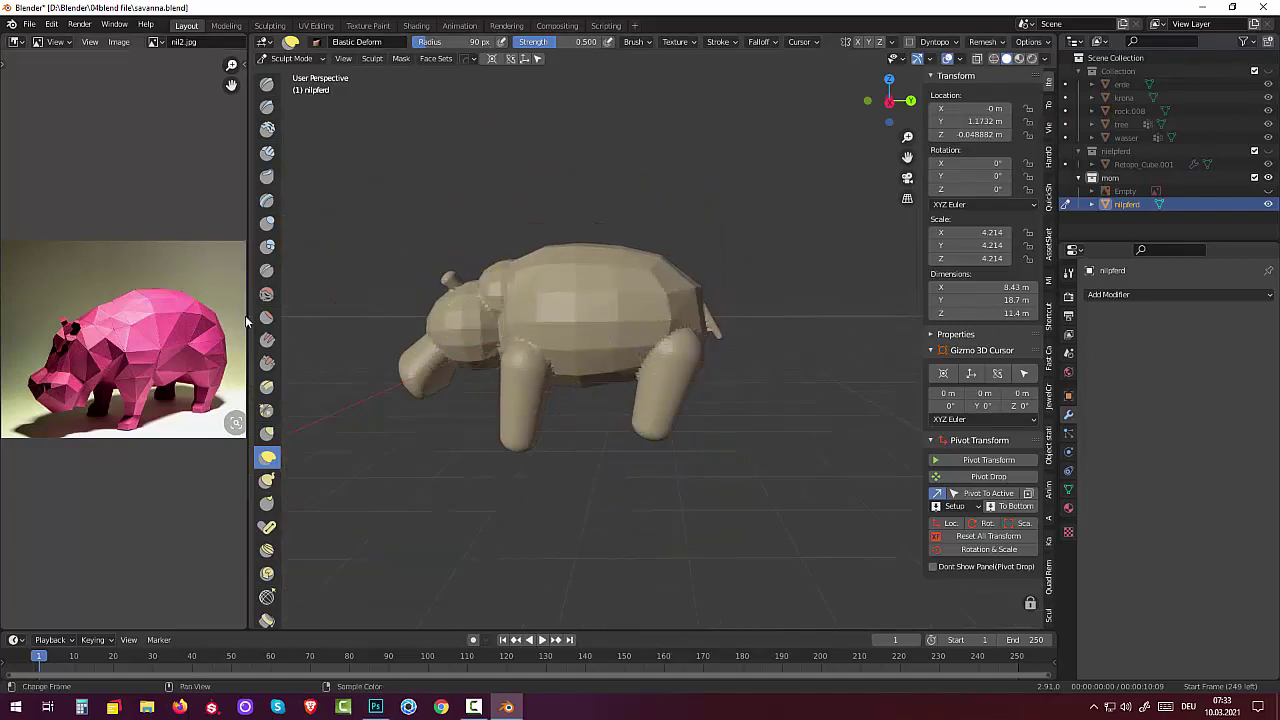
Step: Use the Smooth brush at a 10 px radius to smooth the hind leg and head
{"action": "left_click", "coordinate": [267, 293]}
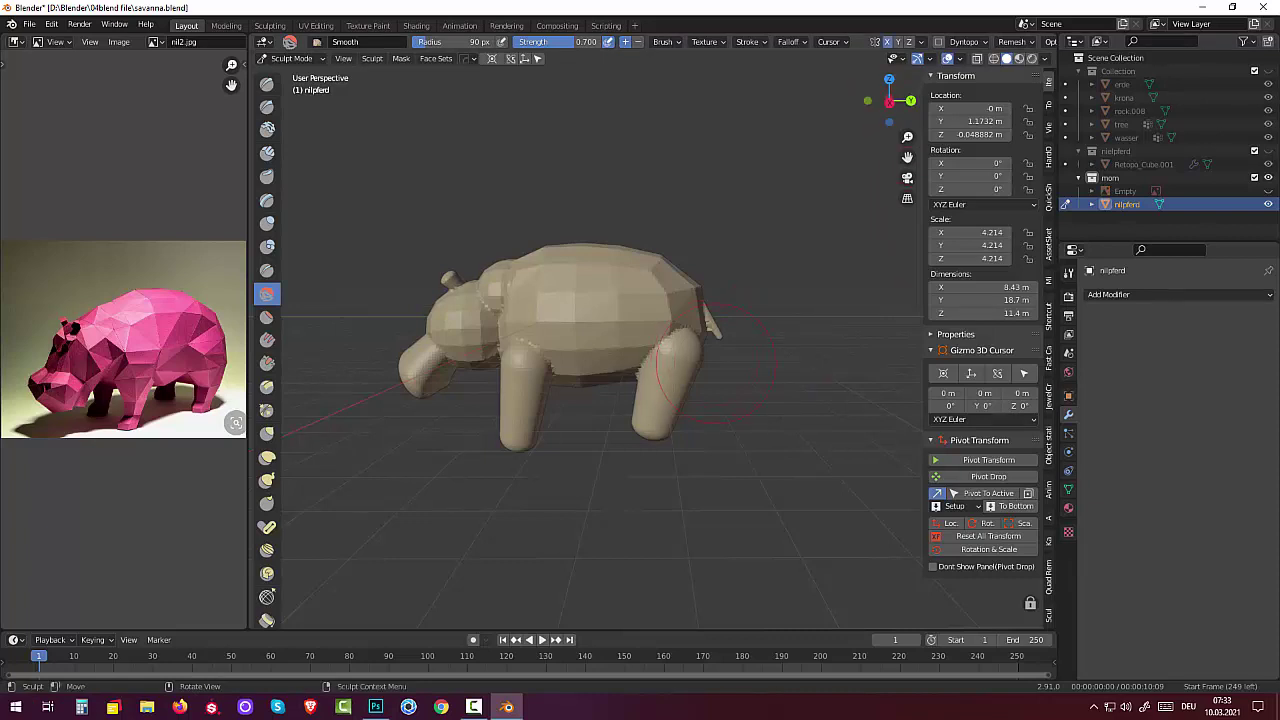
{"action": "key", "text": "f"}
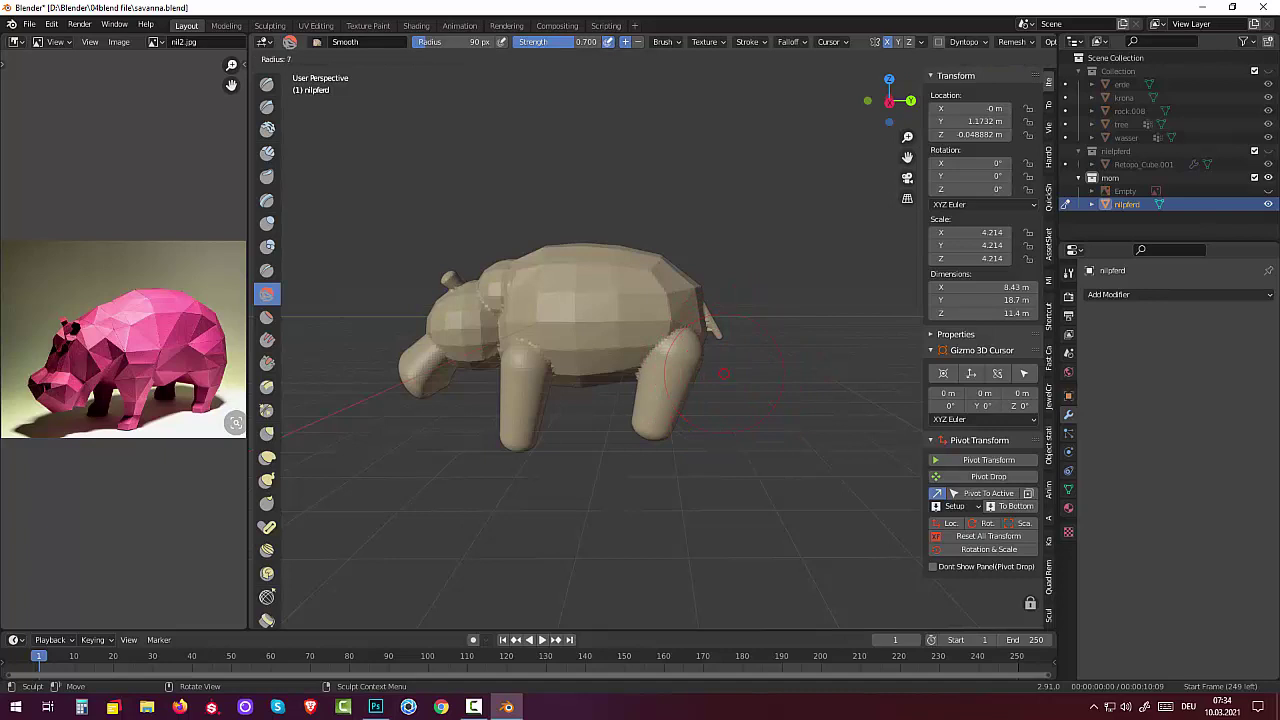
{"action": "left_click", "coordinate": [724, 373]}
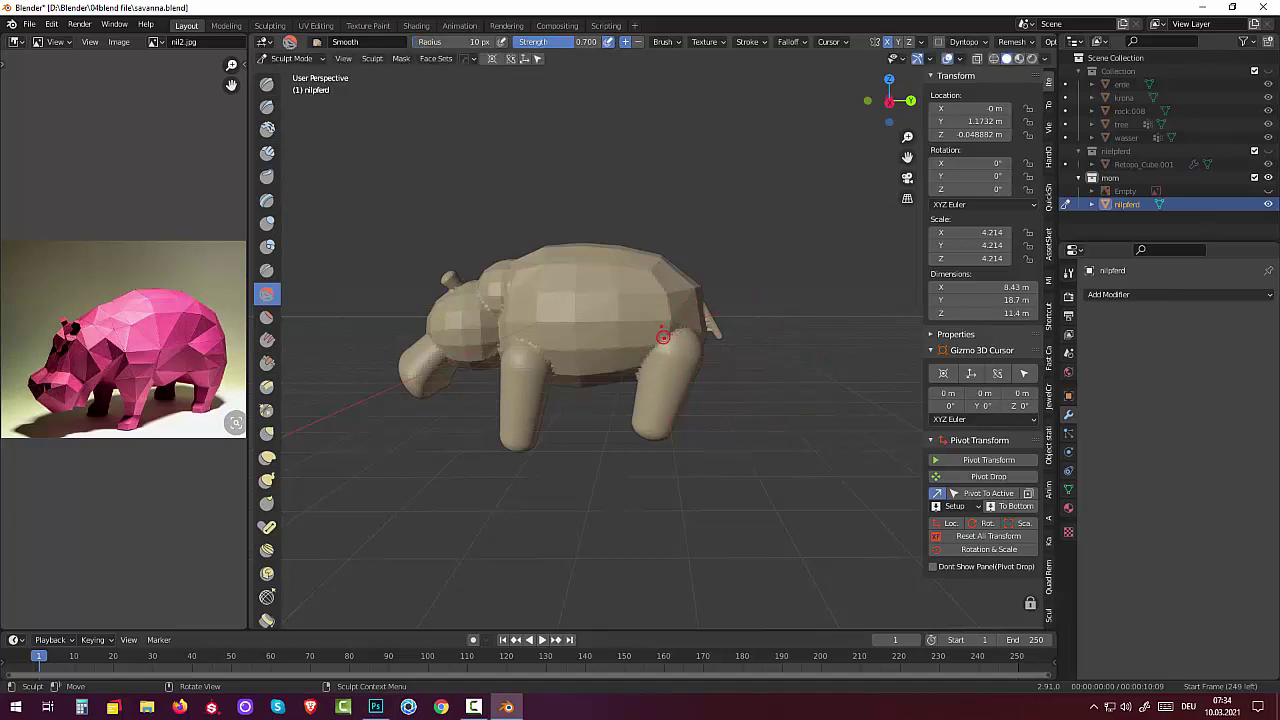
{"action": "left_click_drag", "start_coordinate": [664, 338], "coordinate": [662, 340]}
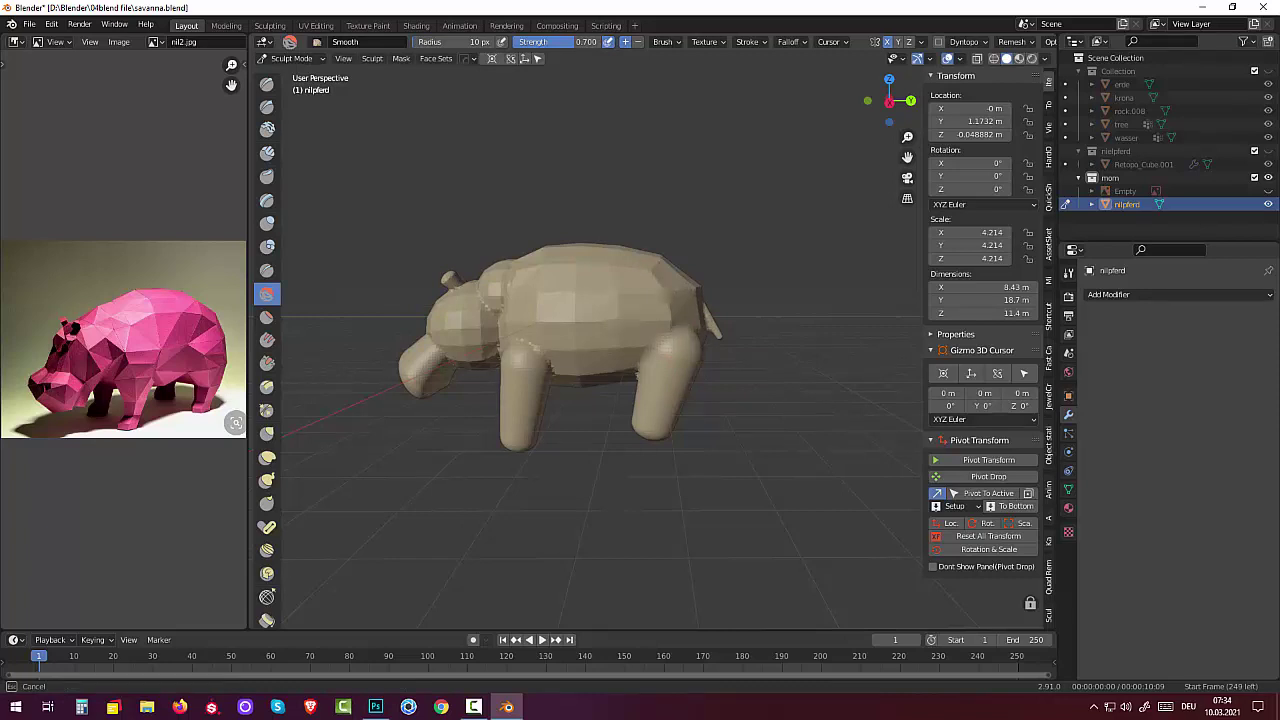
{"action": "left_click_drag", "start_coordinate": [497, 320], "coordinate": [480, 298]}
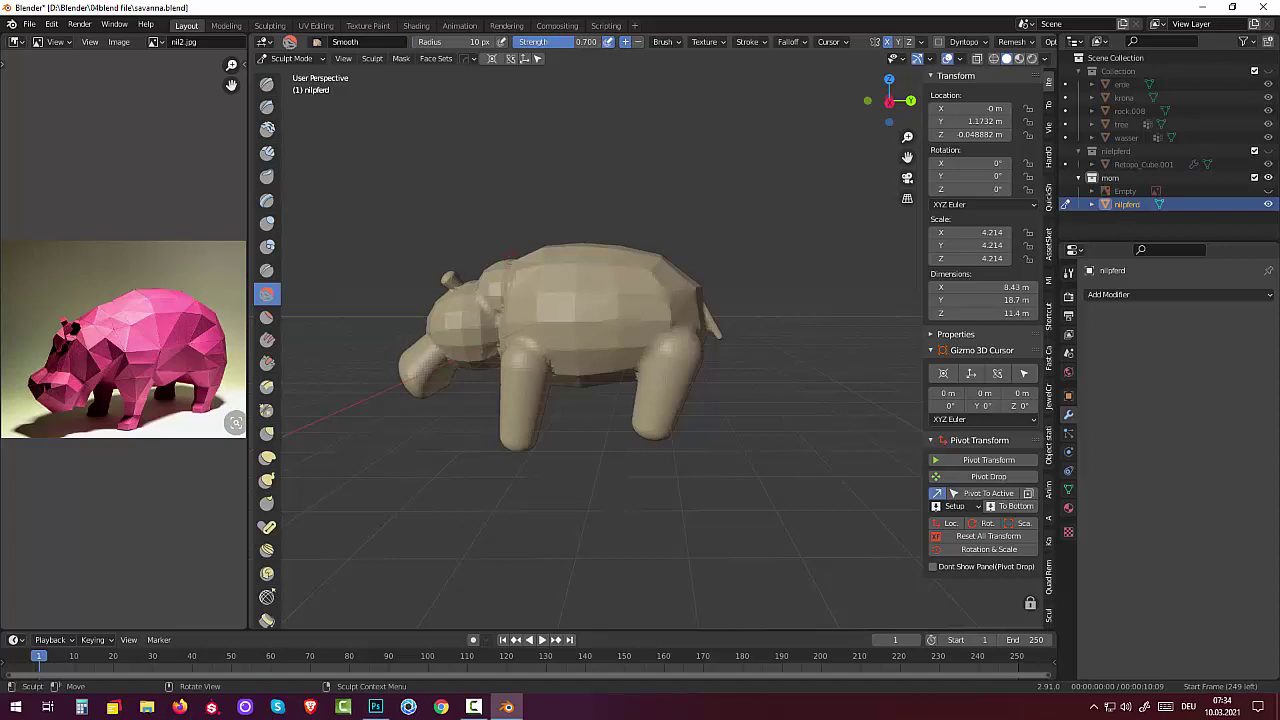
{"action": "mouse_move", "coordinate": [510, 374]}
{"action": "left_mouse_down"}
{"action": "mouse_move", "coordinate": [496, 330]}
{"action": "mouse_move", "coordinate": [554, 374]}
{"action": "left_mouse_up"}
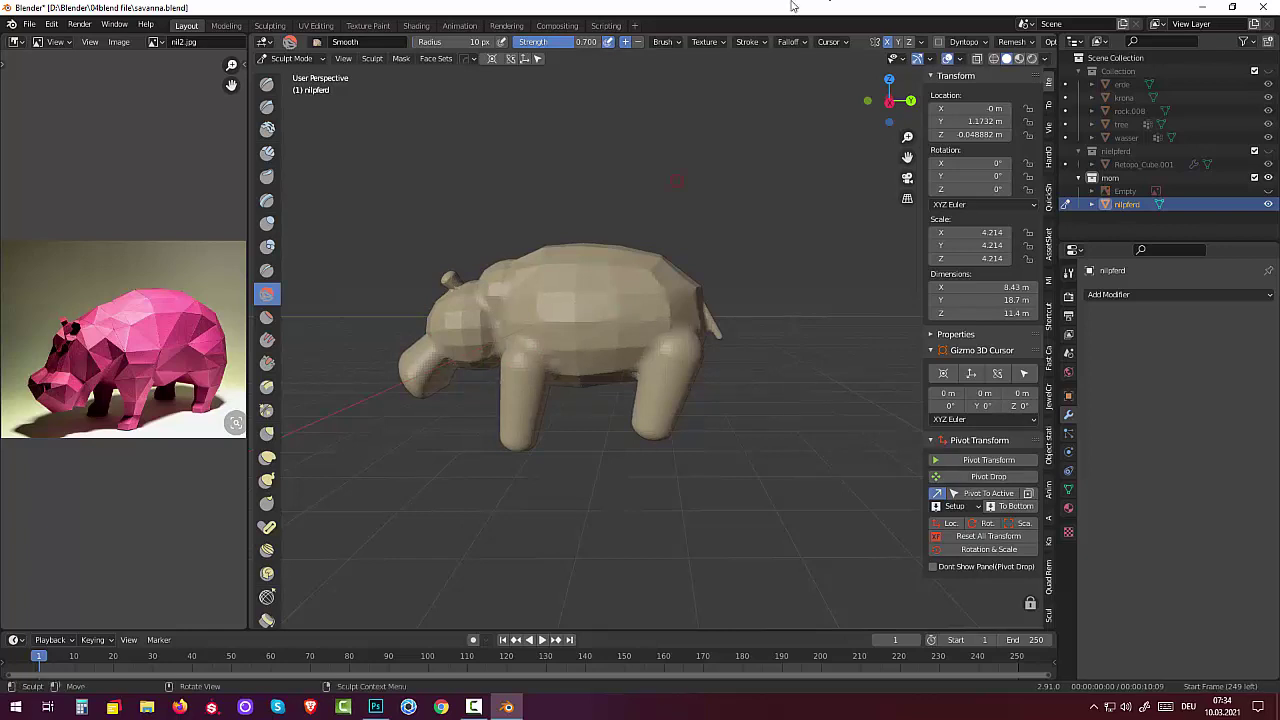
{"action": "middle_click_drag", "start_coordinate": [560, 420], "coordinate": [648, 523]}
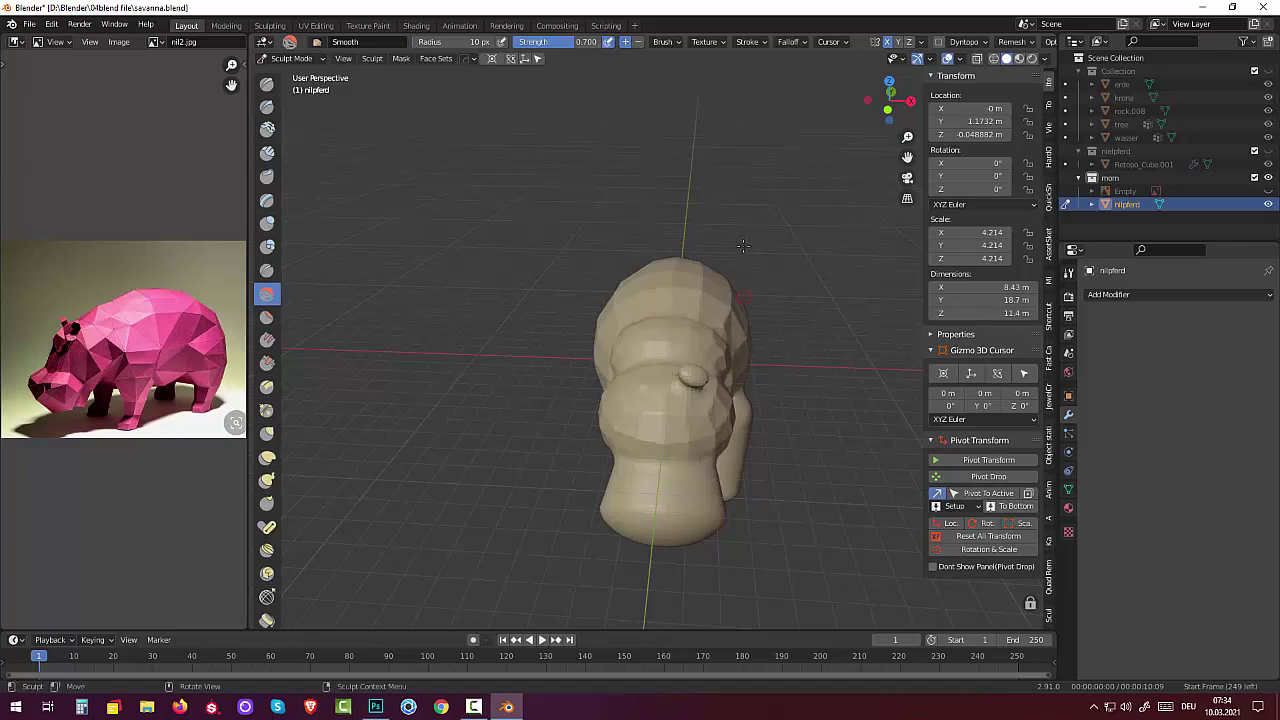
{"action": "middle_click_drag", "start_coordinate": [744, 246], "coordinate": [609, 399]}
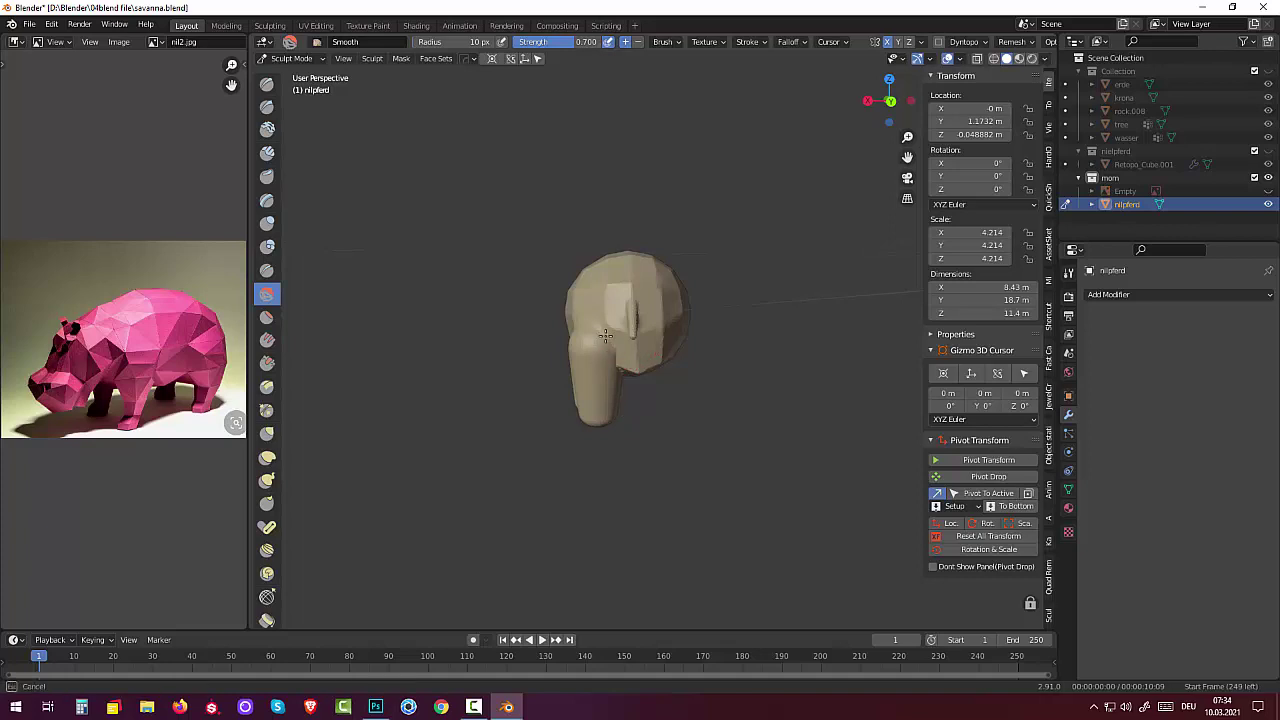
{"action": "mouse_move", "coordinate": [625, 372]}
{"action": "middle_mouse_down"}
{"action": "mouse_move", "coordinate": [862, 366]}
{"action": "mouse_move", "coordinate": [820, 393]}
{"action": "middle_mouse_up"}
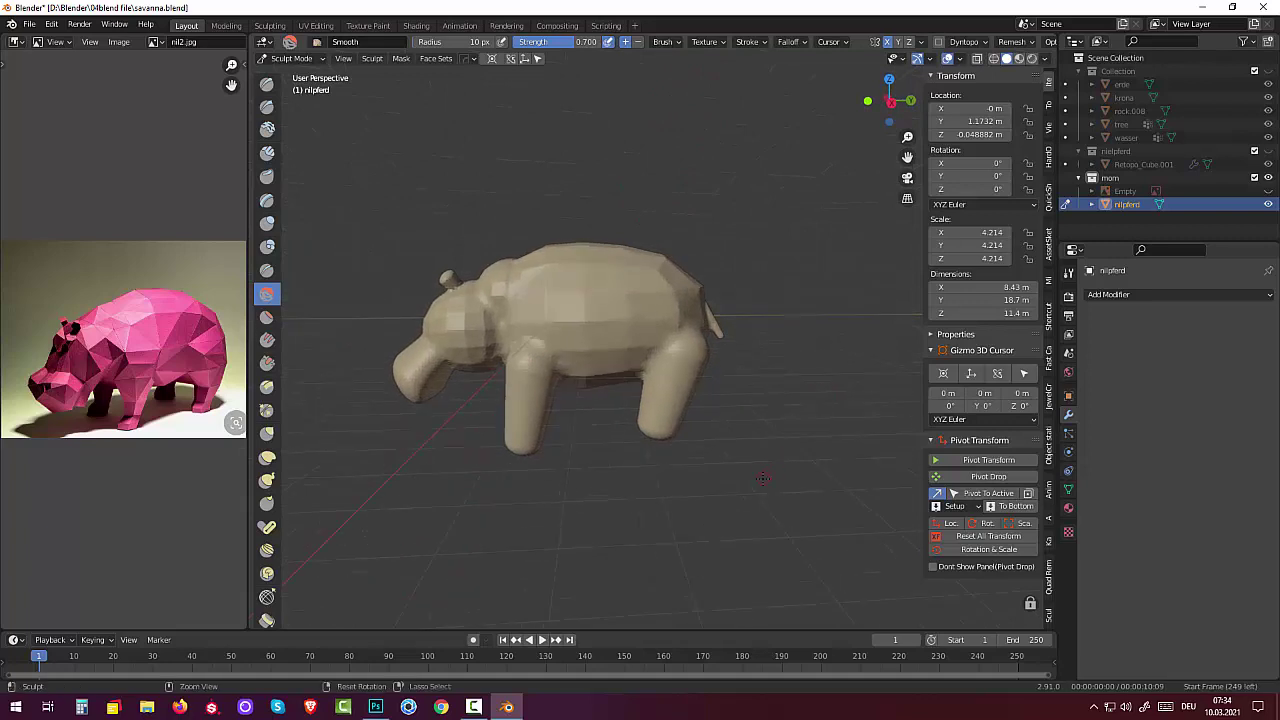
Step: Return to Object Mode and undo back to the separate body parts and reference image
{"action": "key", "text": "ctrl+Tab"}
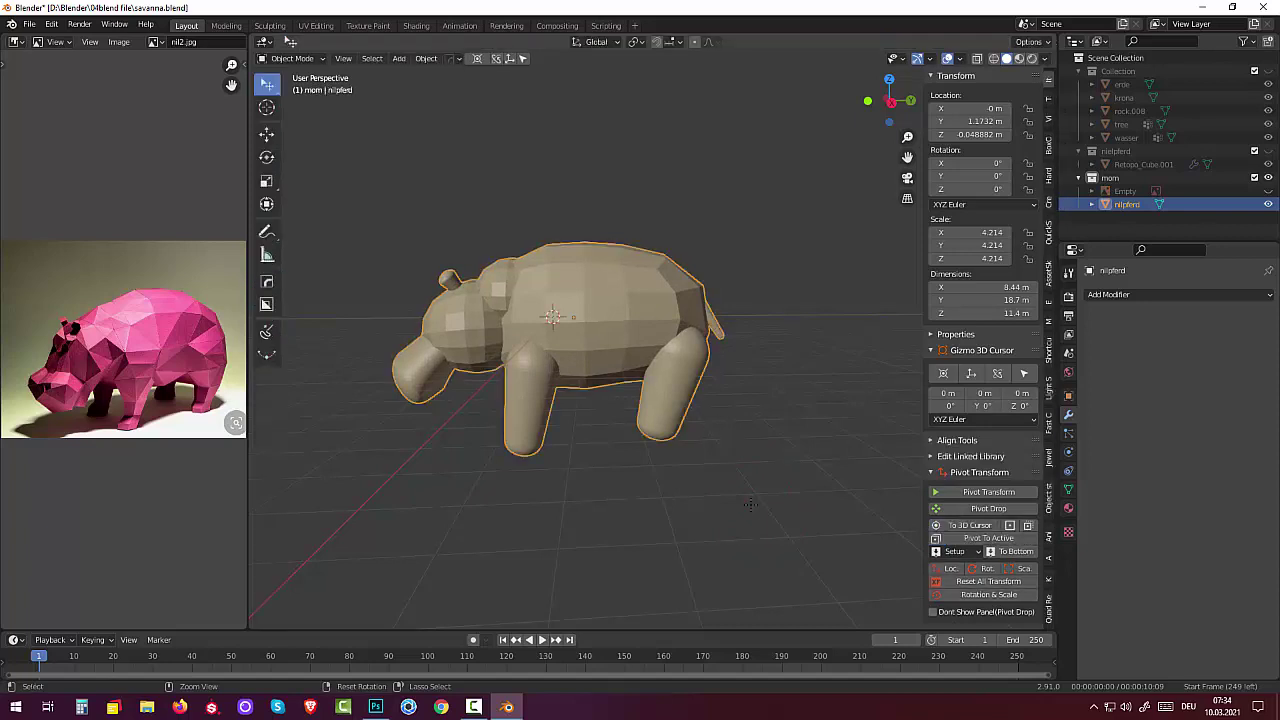
{"action": "key", "text": "ctrl+z"}
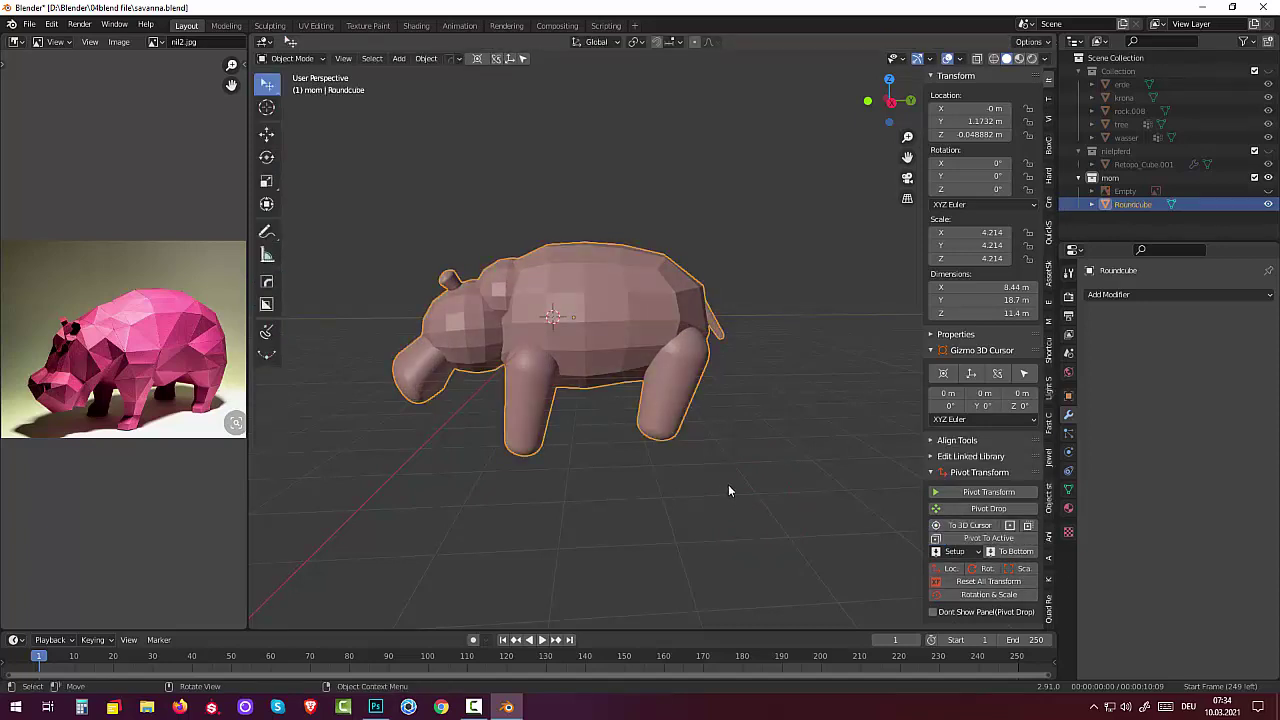
{"action": "key", "text": "ctrl"}
{"action": "key", "text": "ctrl+z"}
{"action": "key", "text": "ctrl+z"}
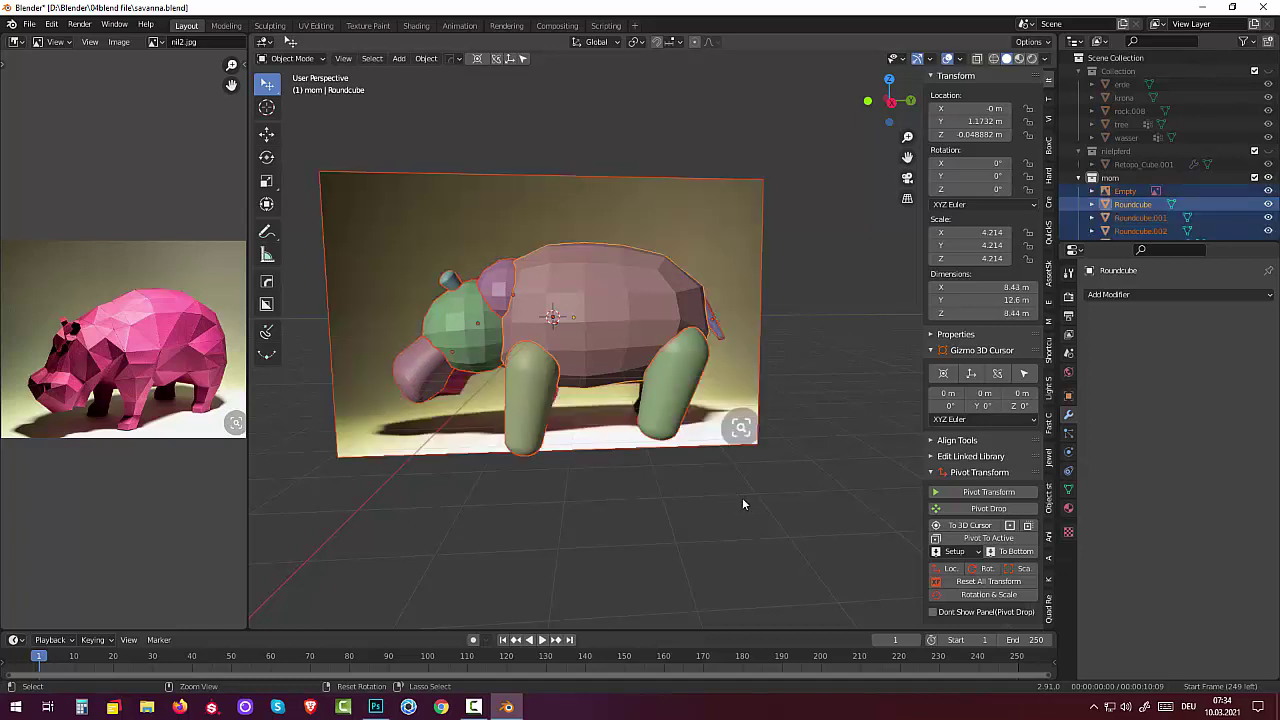
{"action": "key", "text": "ctrl+z"}
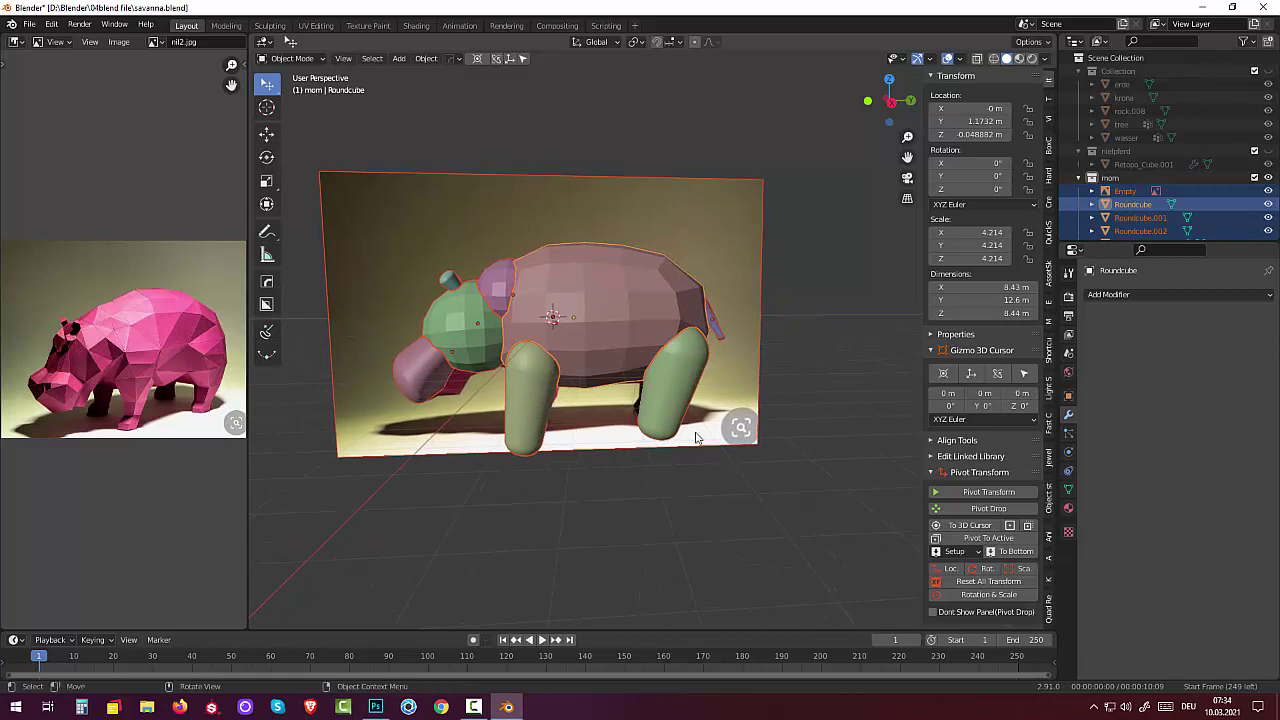
Step: Apply the Mirror modifiers on leg pieces Roundcube.004 and Roundcube.003
{"action": "left_click", "coordinate": [682, 403]}
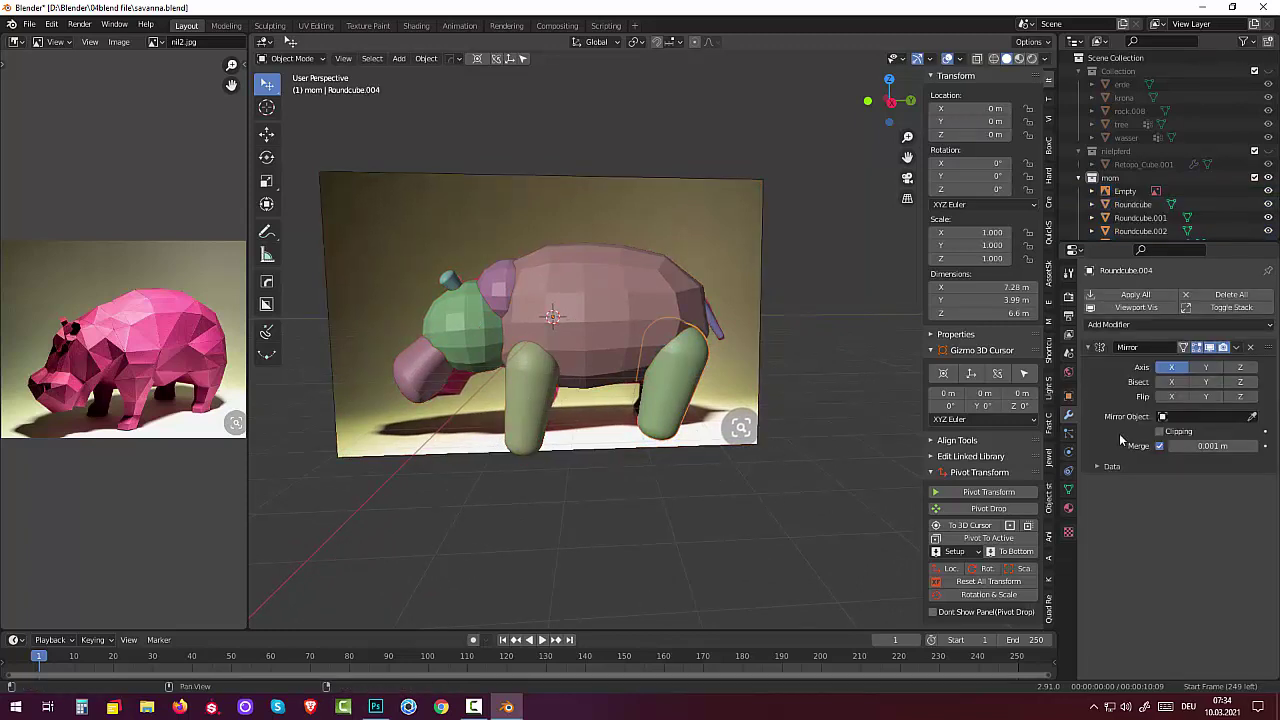
{"action": "left_click", "coordinate": [1237, 347]}
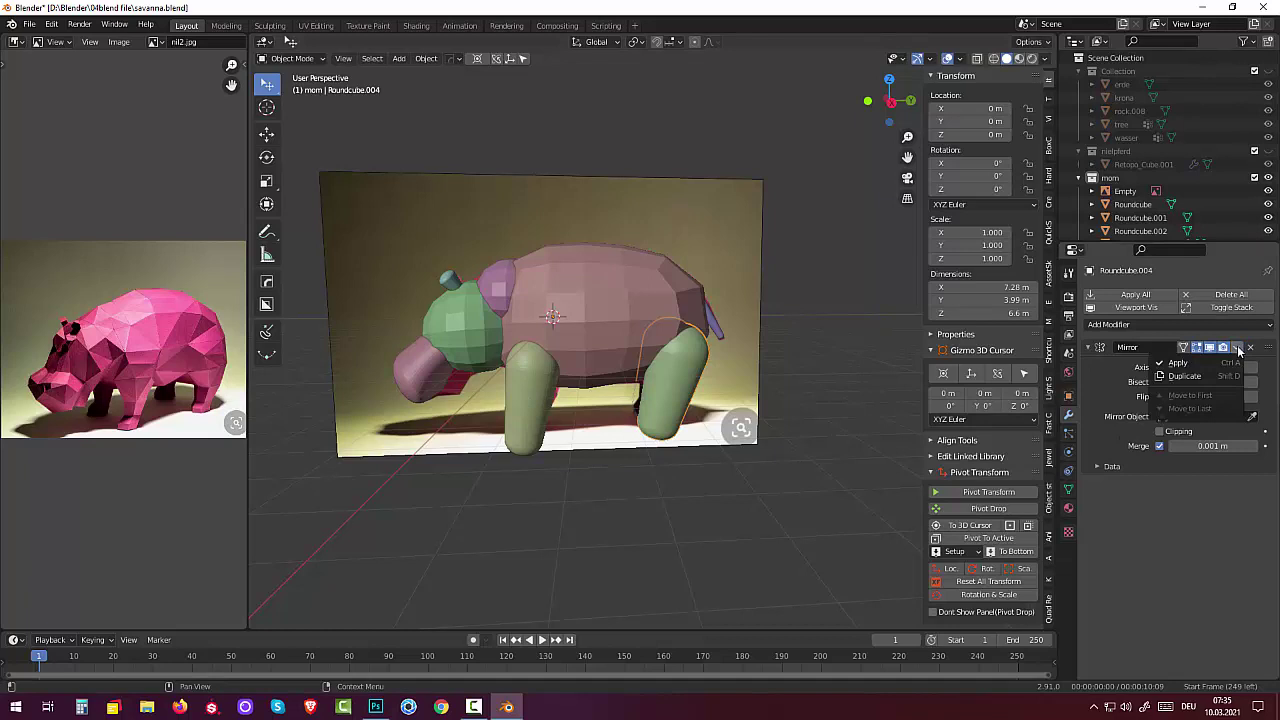
{"action": "left_click", "coordinate": [1179, 363]}
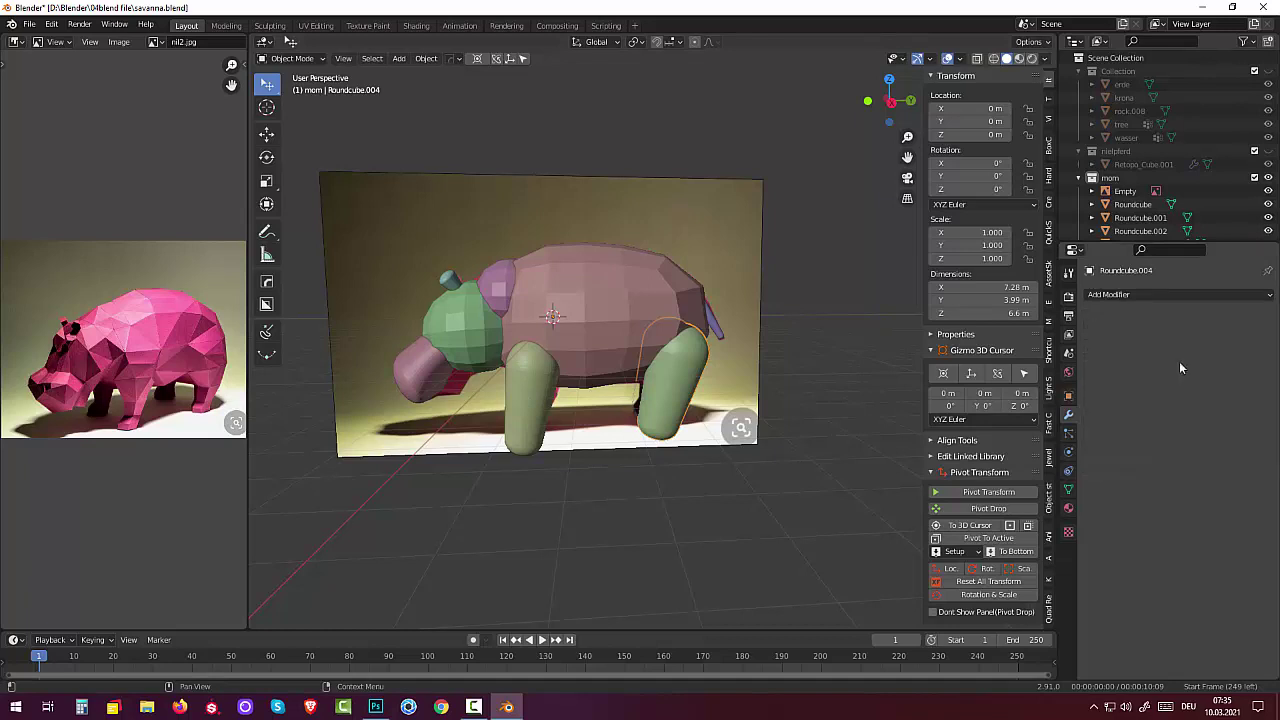
{"action": "left_click", "coordinate": [527, 403]}
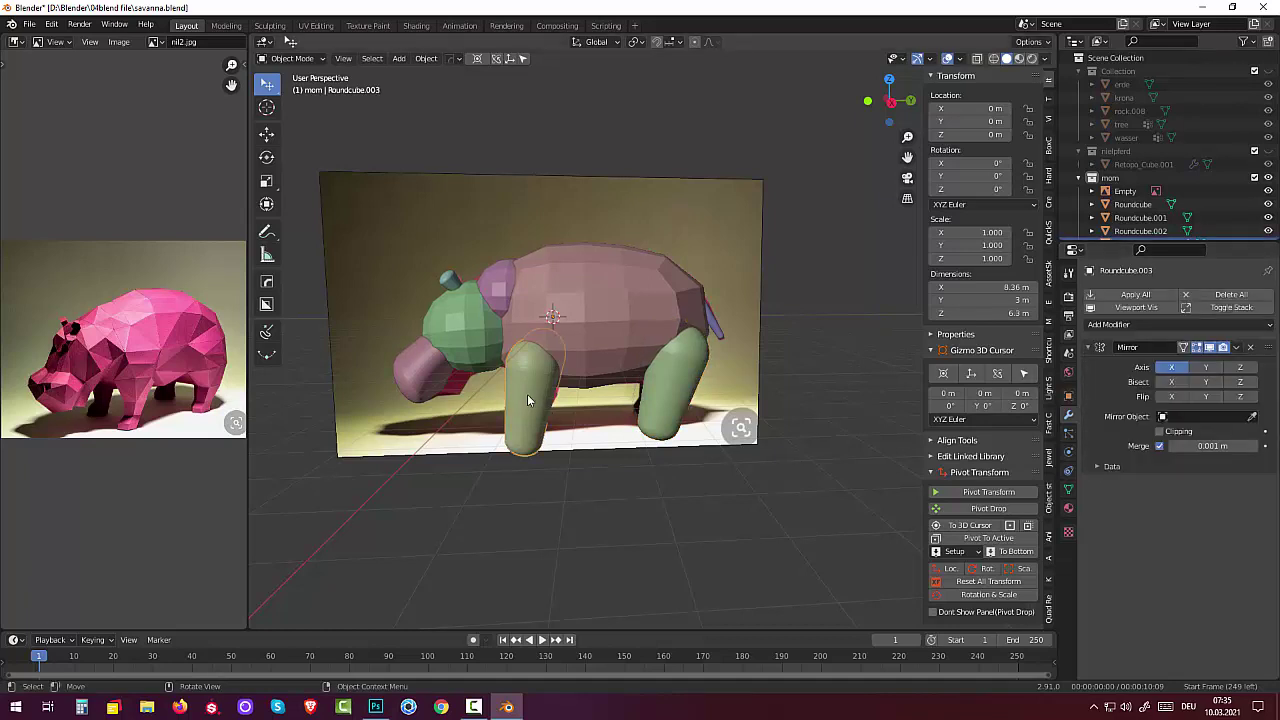
{"action": "left_click", "coordinate": [1238, 348]}
{"action": "left_click", "coordinate": [1178, 369]}
{"action": "mouse_move", "coordinate": [830, 380]}
{"action": "middle_mouse_down"}
{"action": "mouse_move", "coordinate": [790, 384]}
{"action": "mouse_move", "coordinate": [873, 380]}
{"action": "middle_mouse_up"}
{"action": "left_click", "coordinate": [686, 345]}
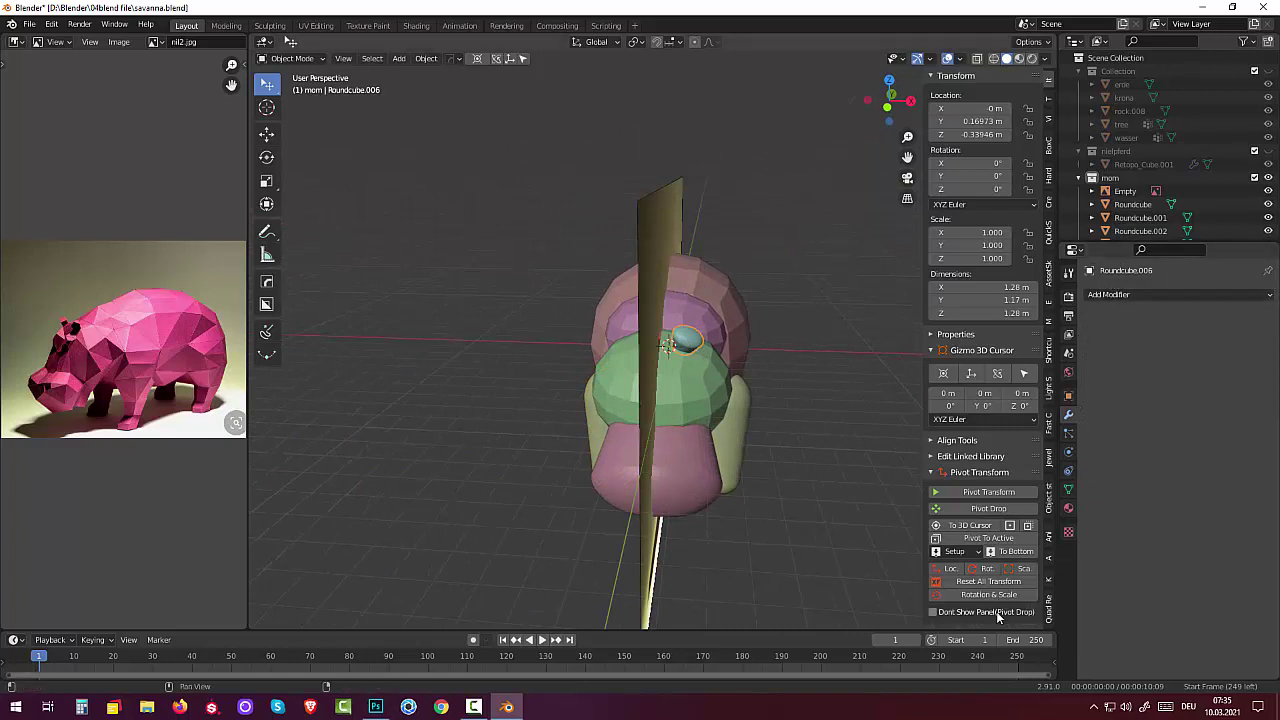
Step: Reset the eye piece's location, then add and apply a Mirror modifier for two eyes
{"action": "left_click", "coordinate": [988, 581]}
{"action": "left_click", "coordinate": [1114, 295]}
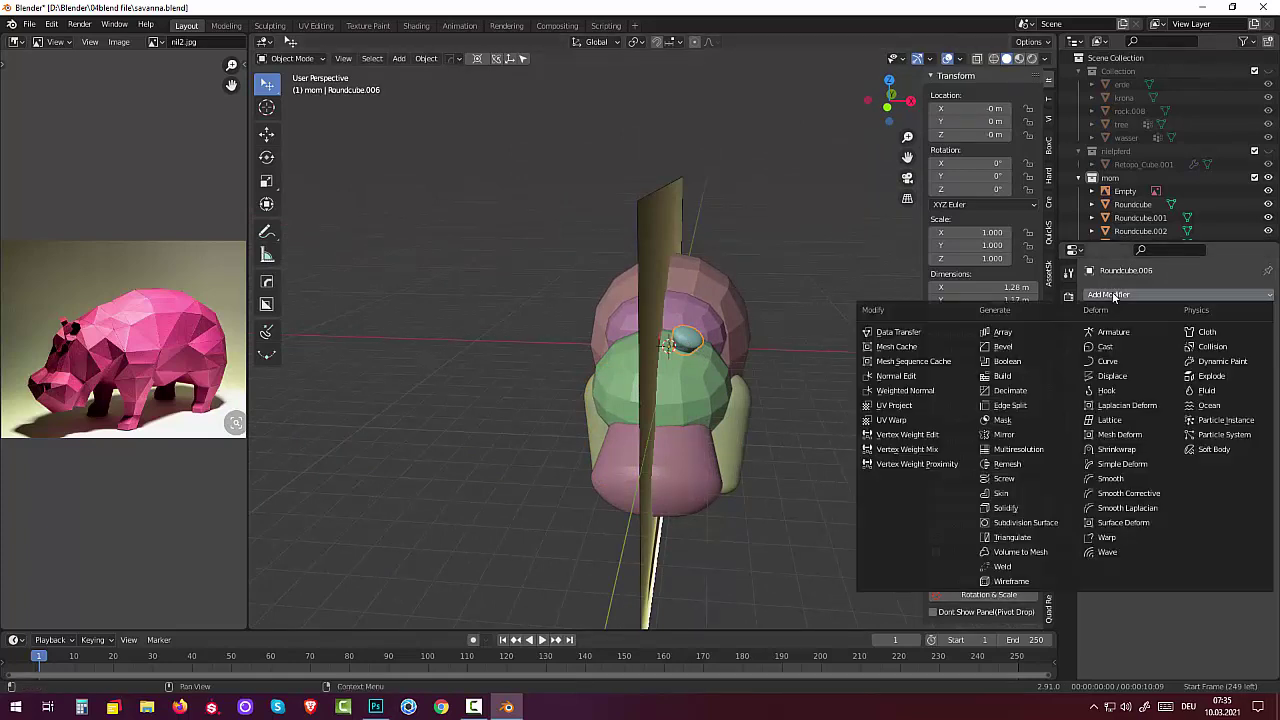
{"action": "left_click", "coordinate": [1004, 436]}
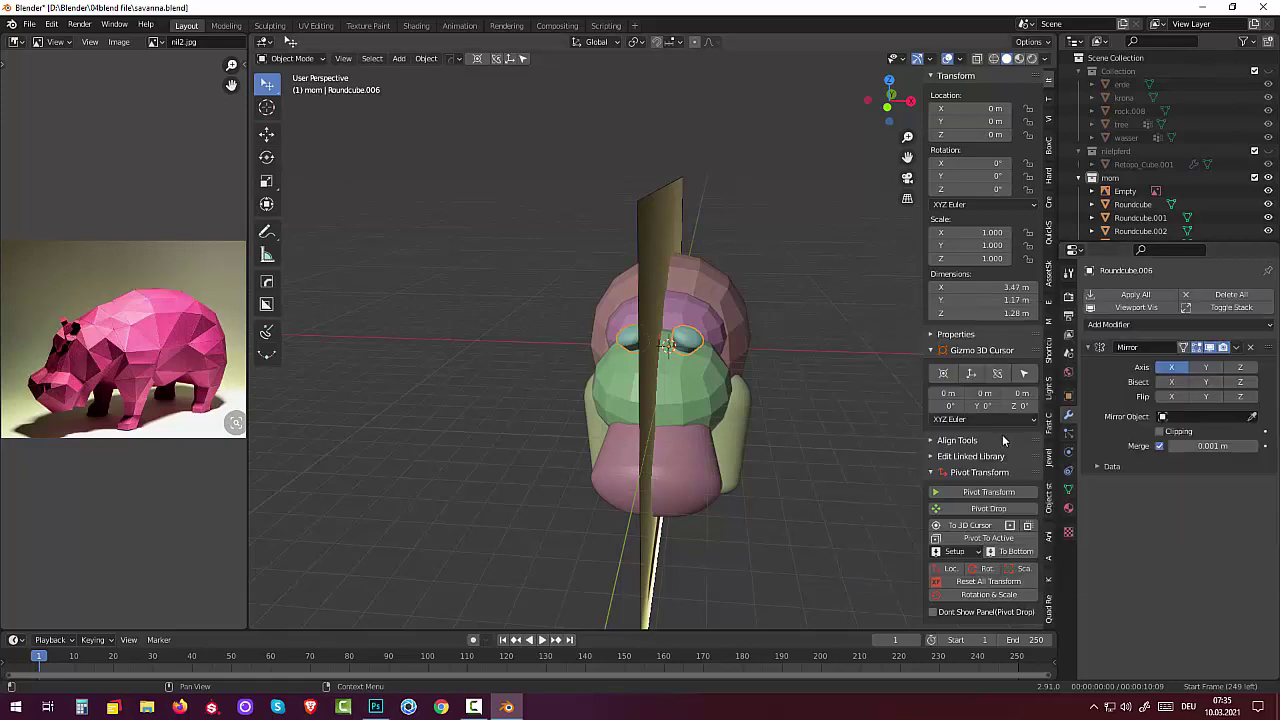
{"action": "left_click", "coordinate": [1236, 347]}
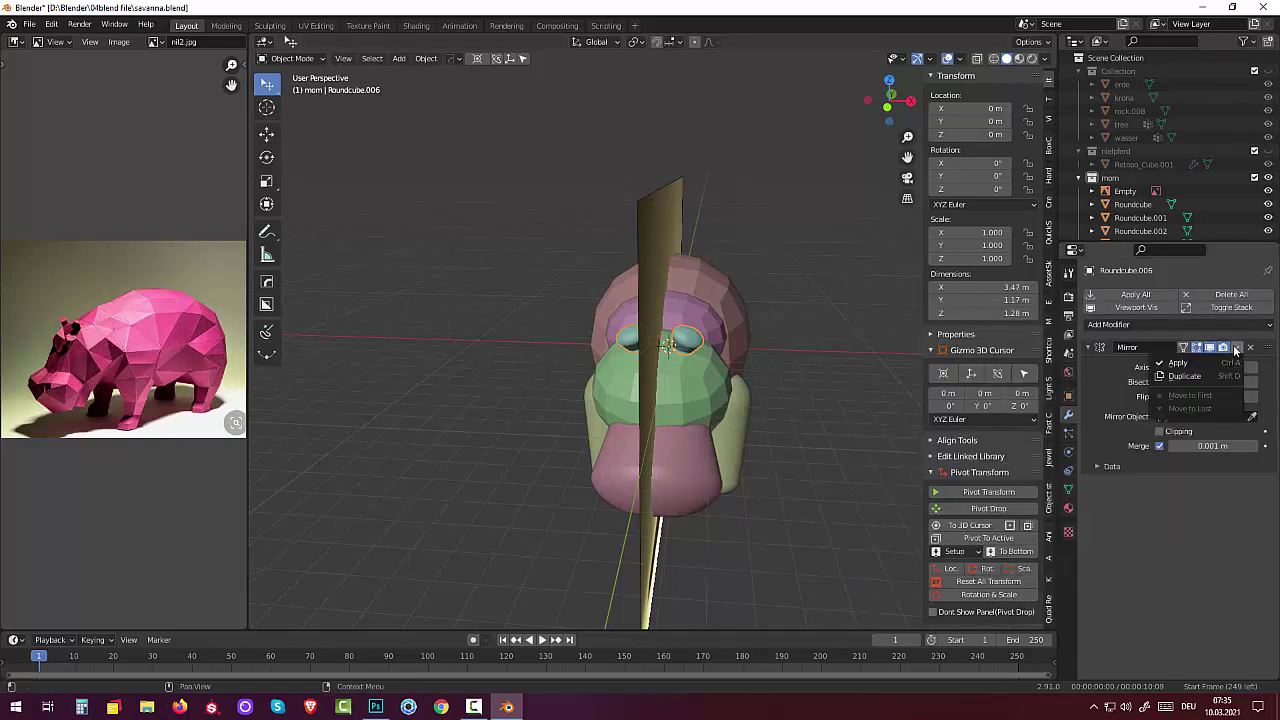
{"action": "left_click", "coordinate": [1178, 362]}
{"action": "mouse_move", "coordinate": [743, 457]}
{"action": "middle_mouse_down"}
{"action": "mouse_move", "coordinate": [657, 400]}
{"action": "mouse_move", "coordinate": [617, 429]}
{"action": "middle_mouse_up"}
{"action": "scroll", "coordinate": [1184, 205], "scroll_direction": "down", "scroll_amount": 3}
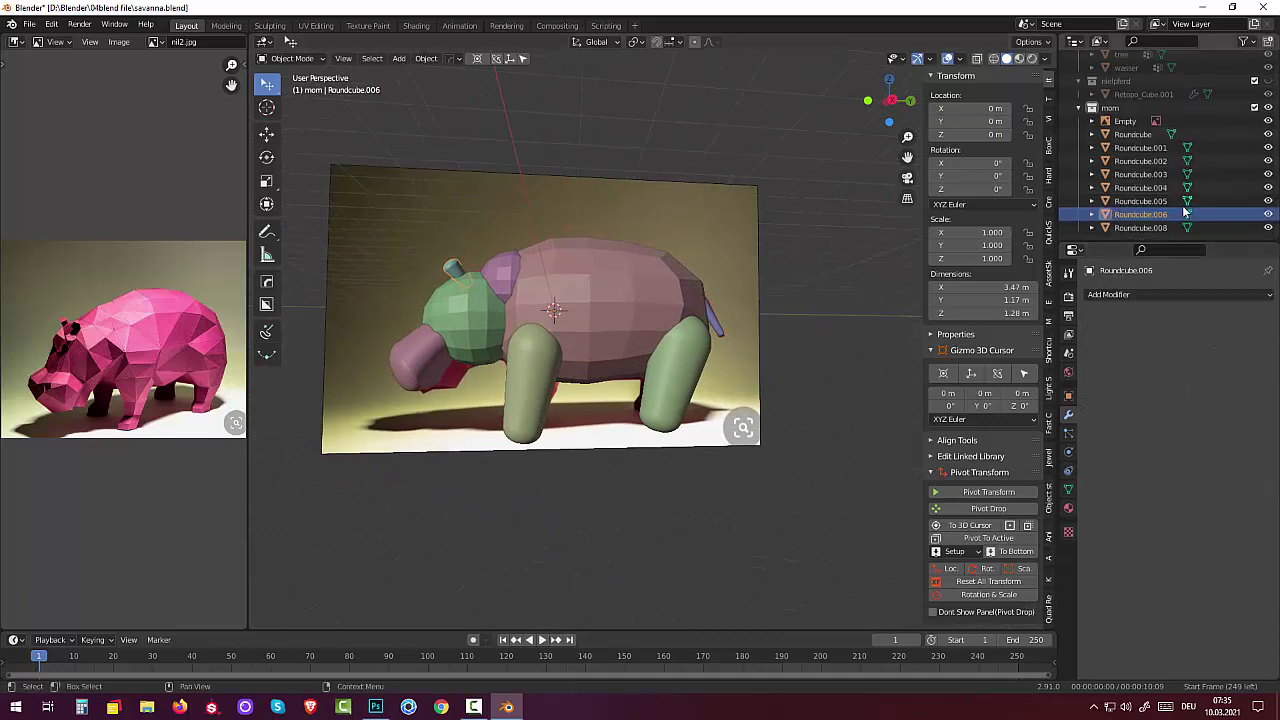
Step: Hide the reference Empty, box-select every hippo part, and join them with Ctrl+J
{"action": "left_click", "coordinate": [1268, 121]}
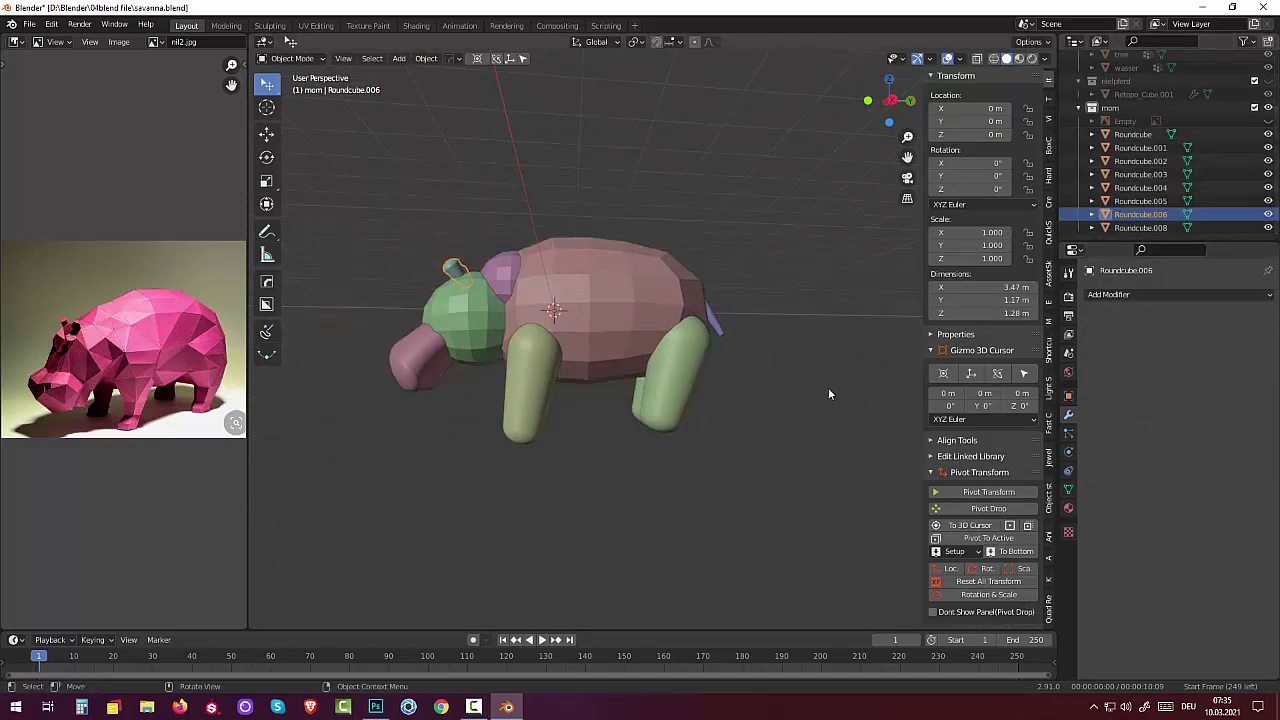
{"action": "left_click", "coordinate": [592, 297]}
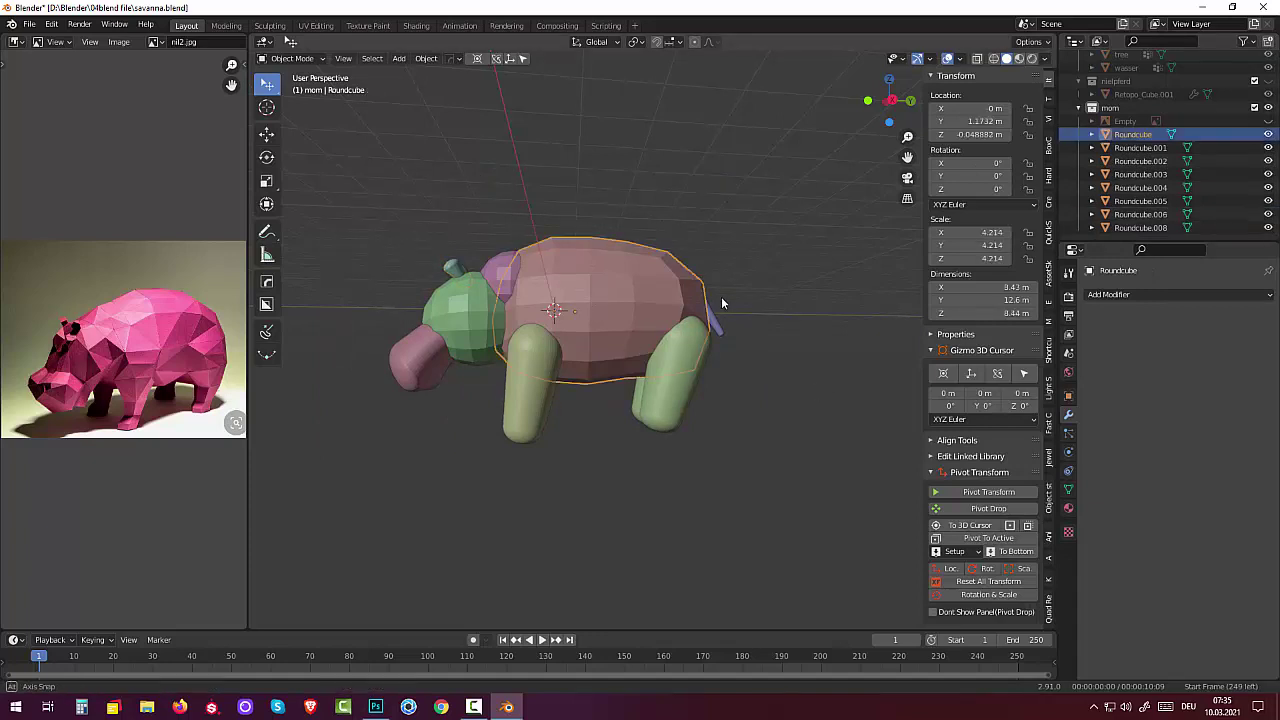
{"action": "middle_click_drag", "start_coordinate": [721, 296], "coordinate": [653, 286]}
{"action": "left_click", "coordinate": [364, 212]}
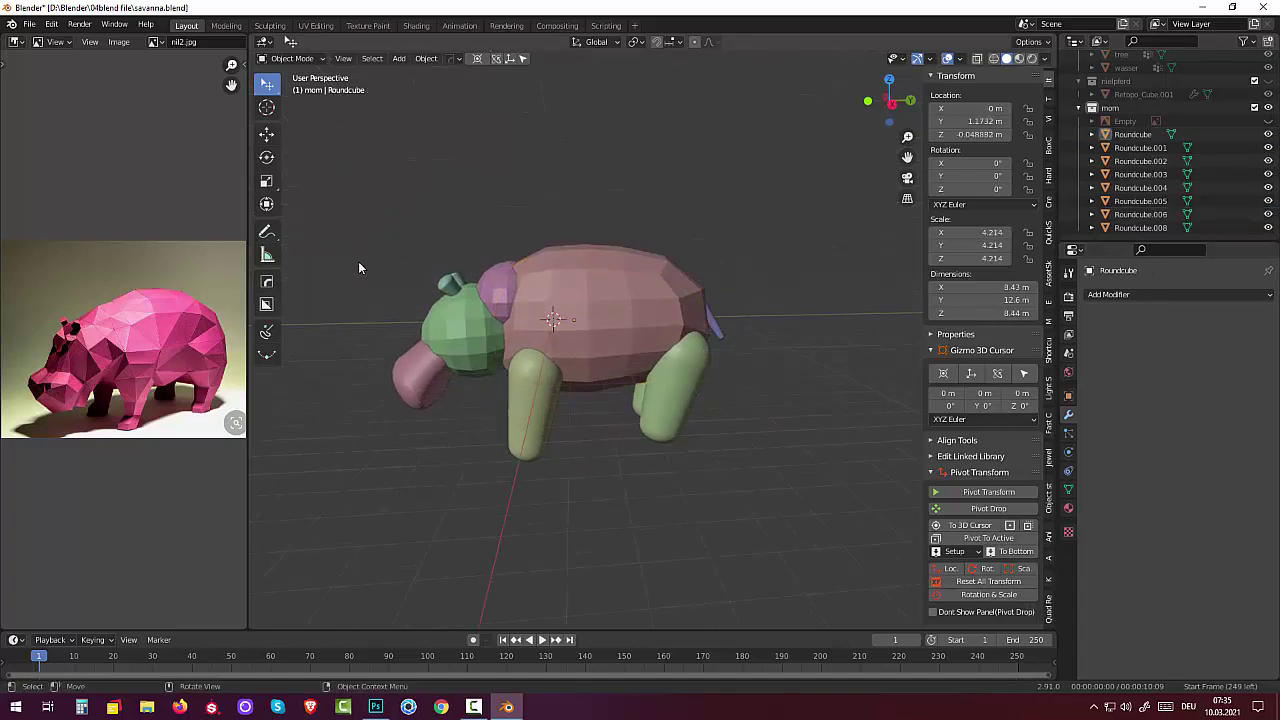
{"action": "left_click_drag", "start_coordinate": [360, 242], "coordinate": [836, 512]}
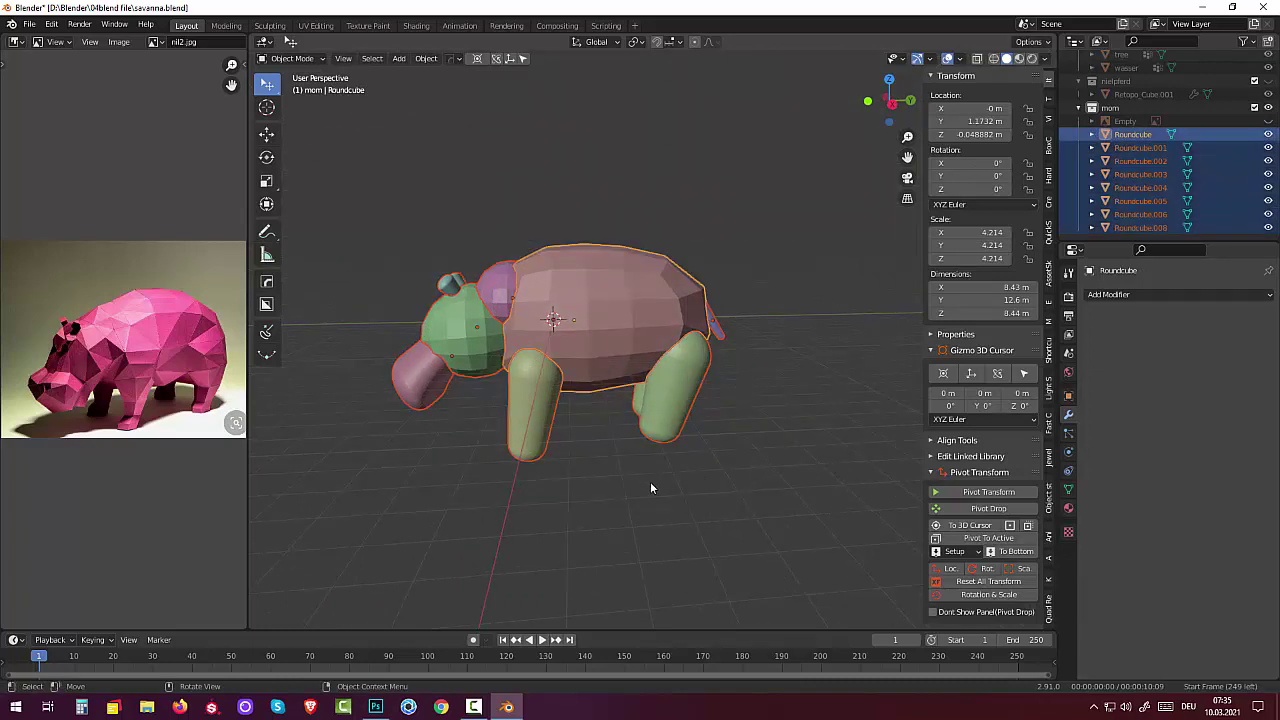
{"action": "key", "text": "ctrl+j"}
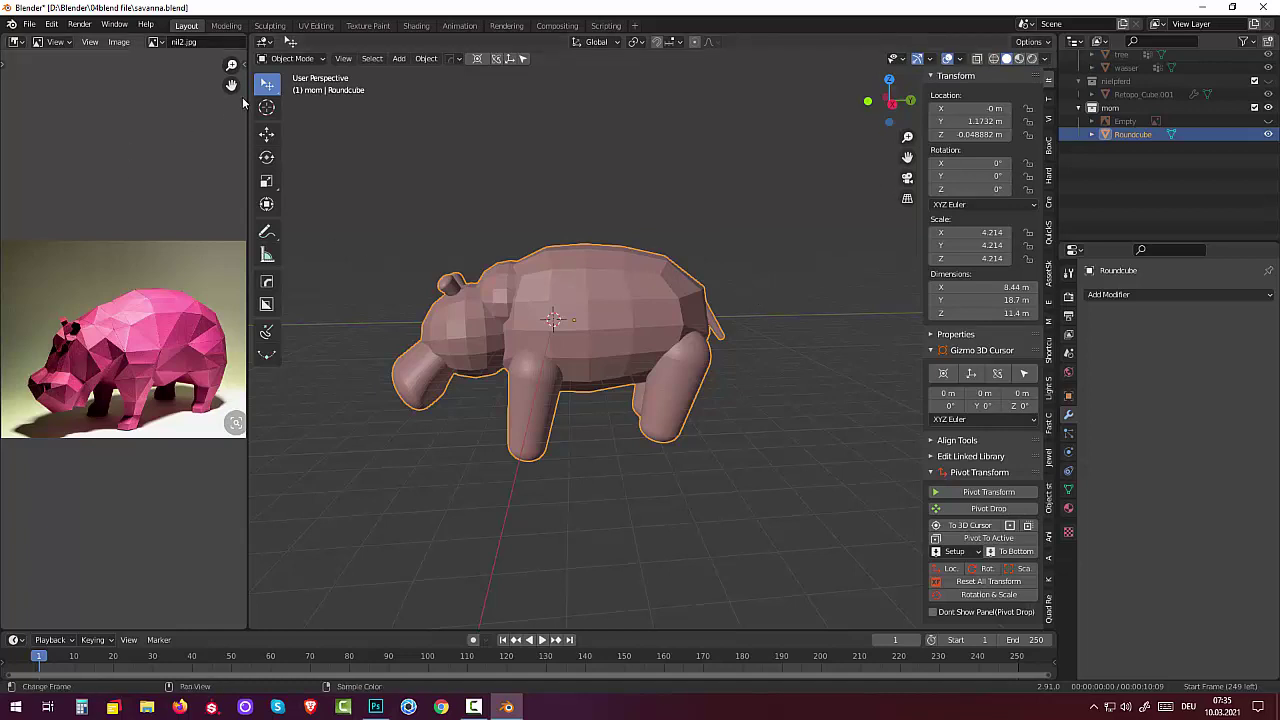
Step: Switch the joined hippo into Sculpt Mode
{"action": "left_click", "coordinate": [288, 58]}
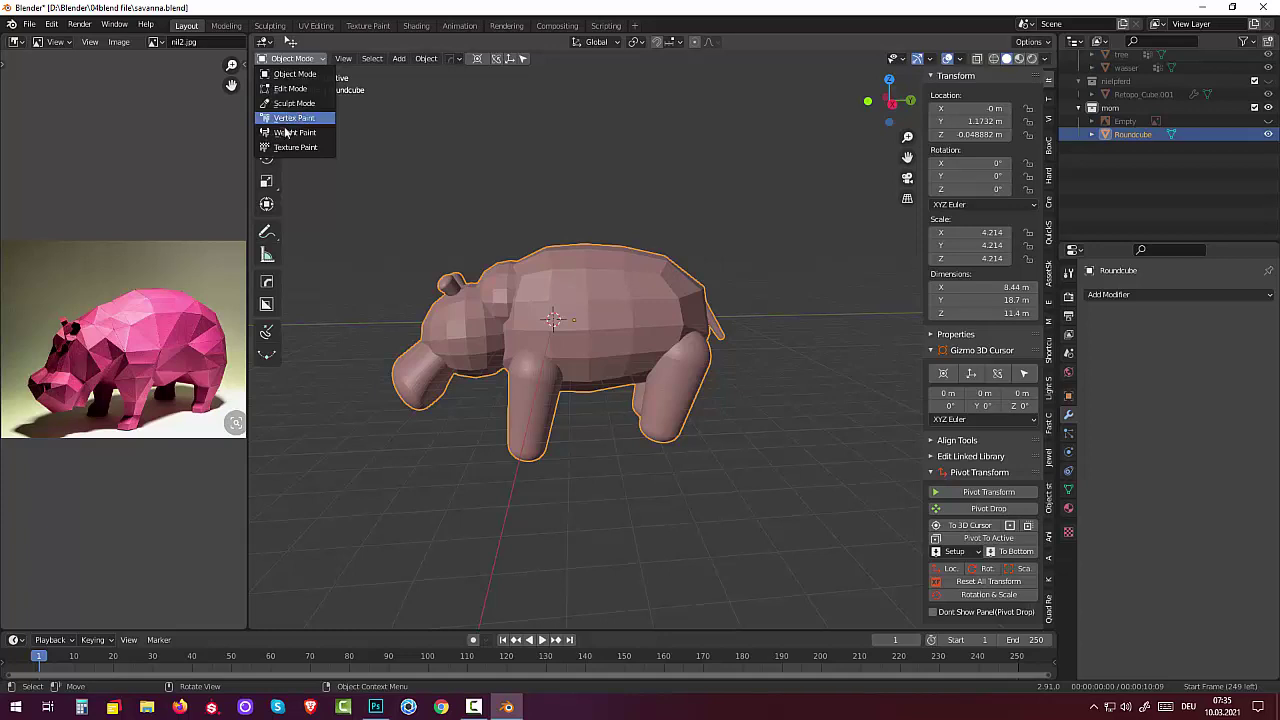
{"action": "left_click", "coordinate": [294, 103]}
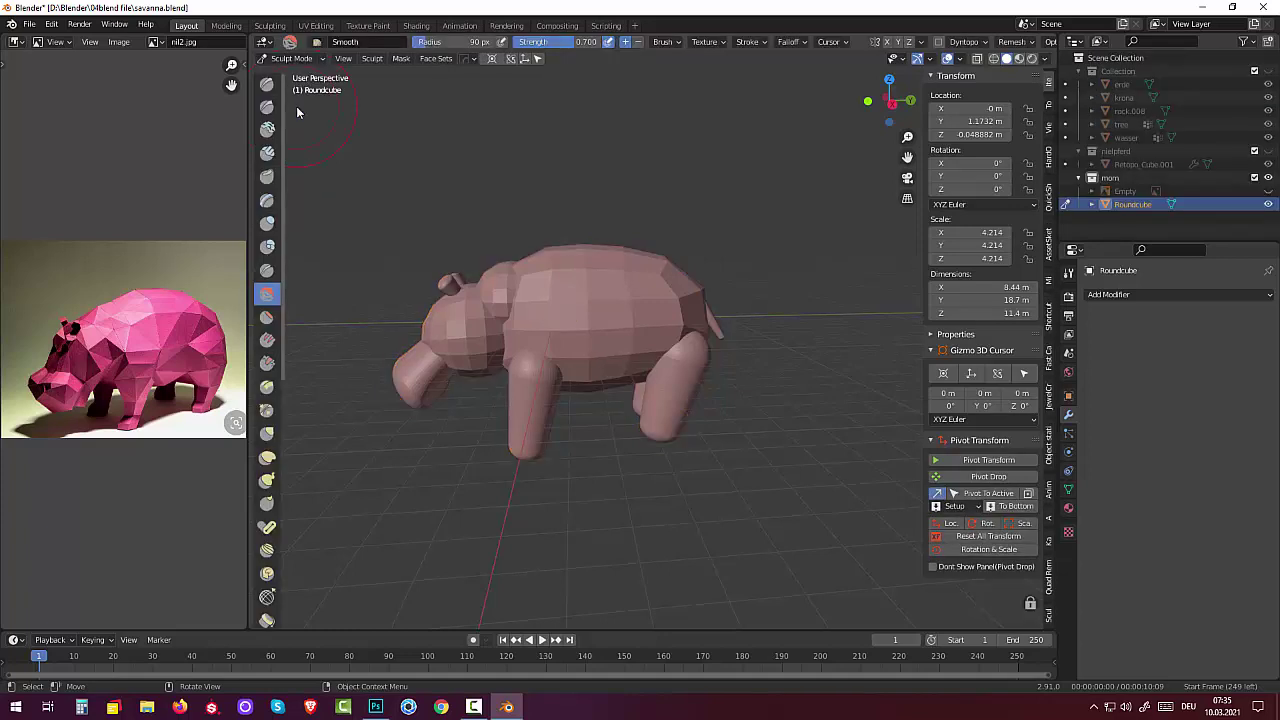
{"action": "mouse_move", "coordinate": [600, 357]}
{"action": "middle_mouse_down"}
{"action": "mouse_move", "coordinate": [541, 344]}
{"action": "mouse_move", "coordinate": [645, 360]}
{"action": "middle_mouse_up"}
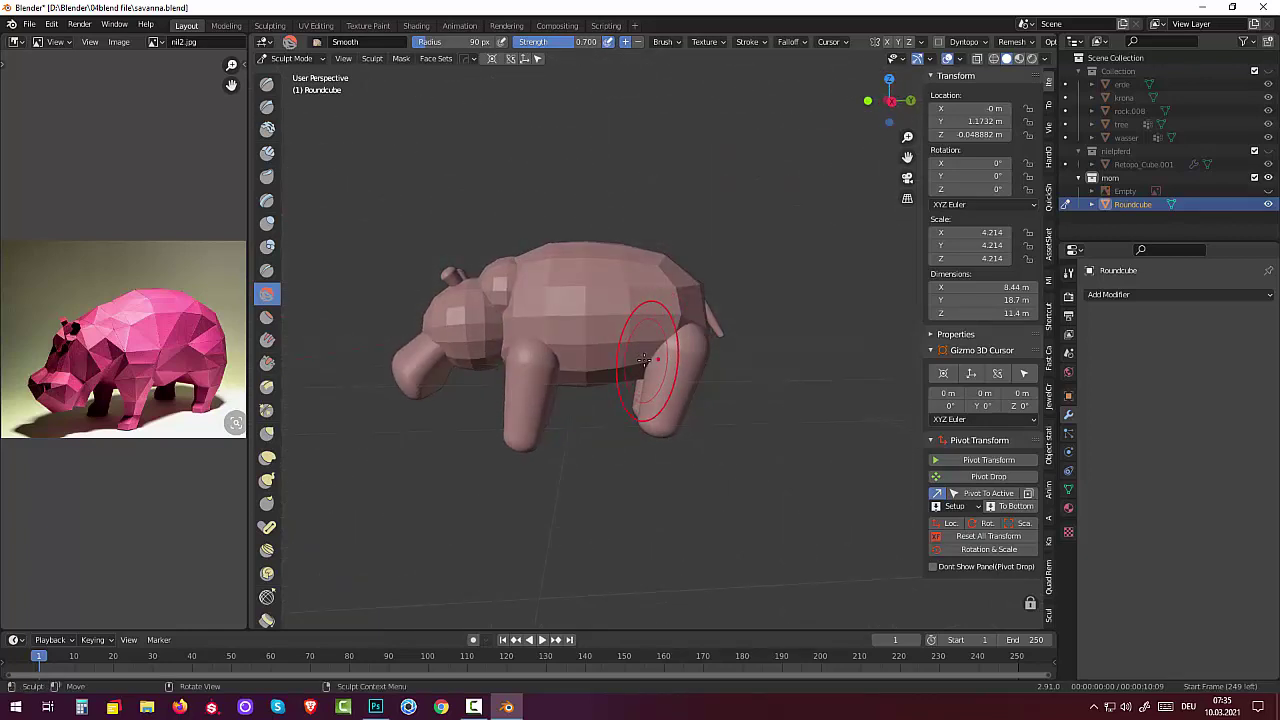
Step: Set the remesh voxel size to 0.022 m and remesh the hippo
{"action": "left_click", "coordinate": [1008, 42]}
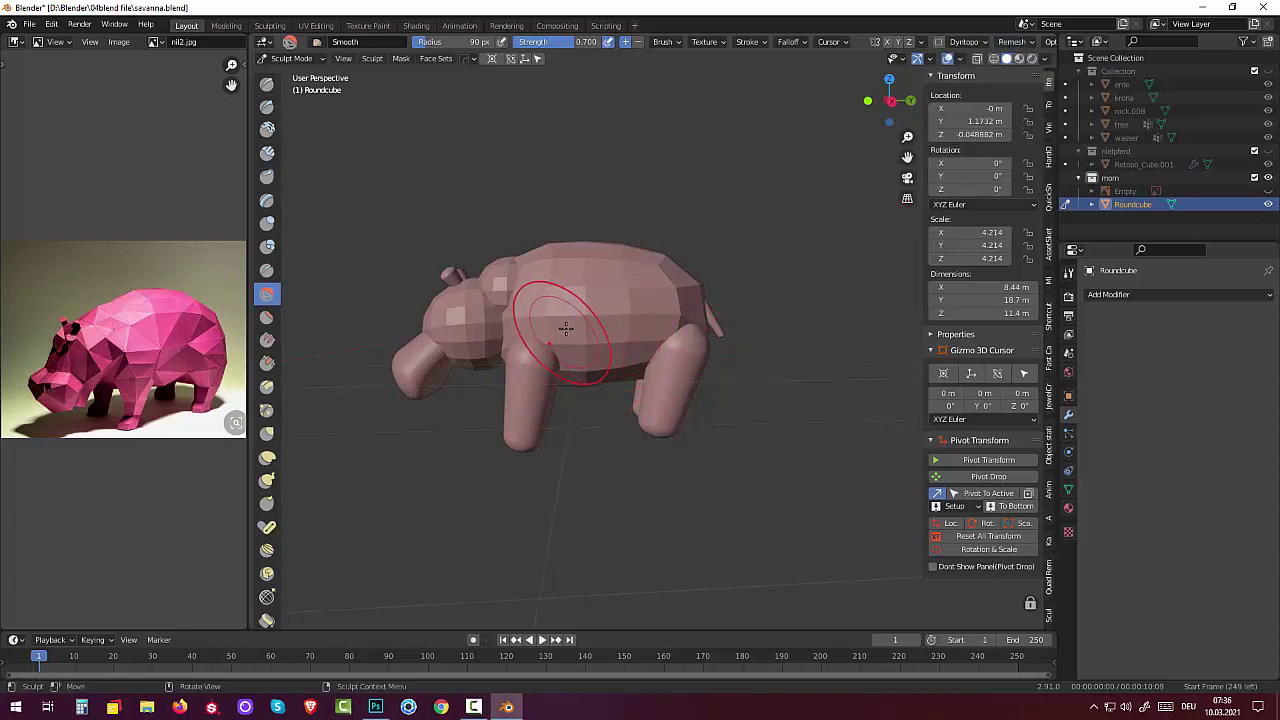
{"action": "key", "text": "r"}
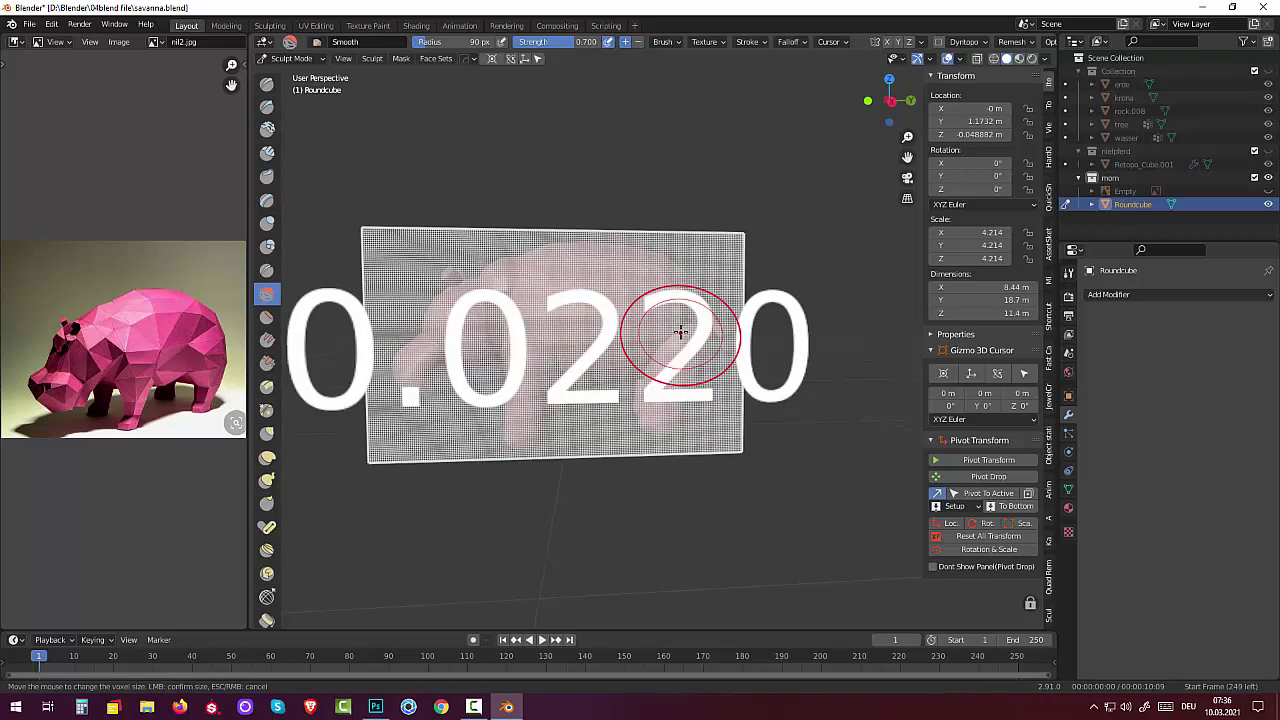
{"action": "key", "text": "Escape"}
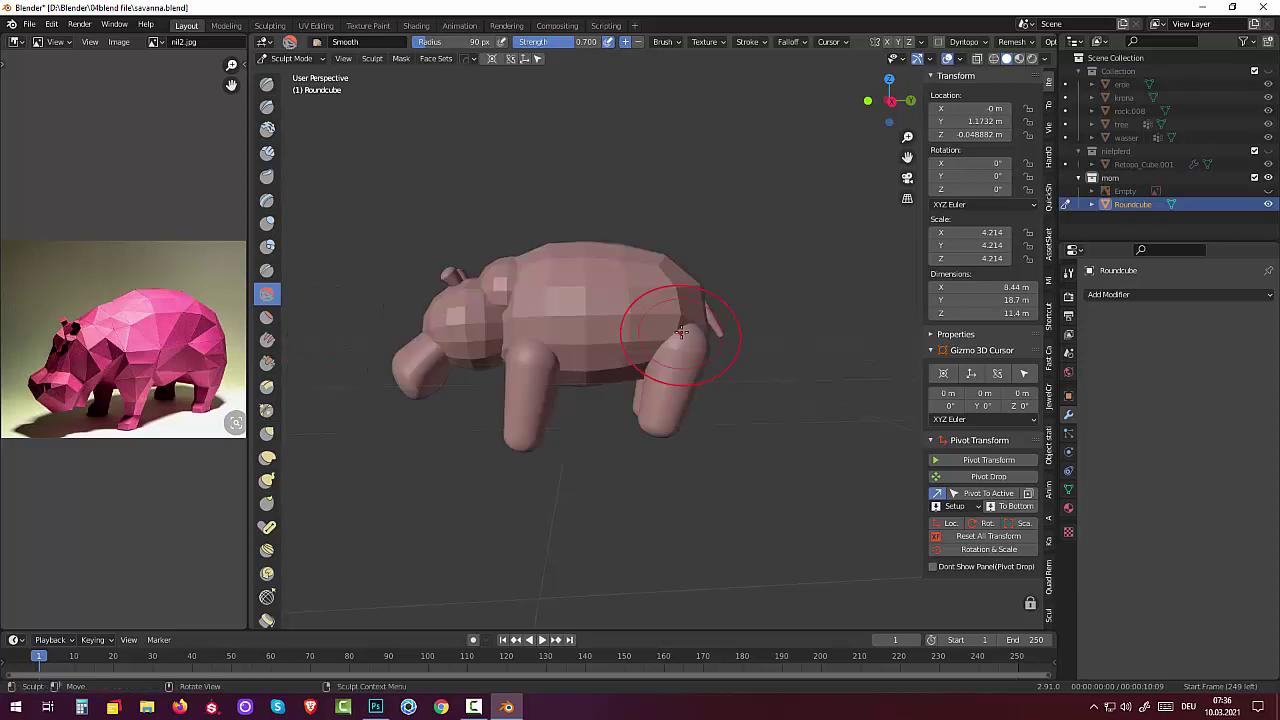
{"action": "left_click", "coordinate": [1013, 41]}
{"action": "left_click", "coordinate": [1003, 173]}
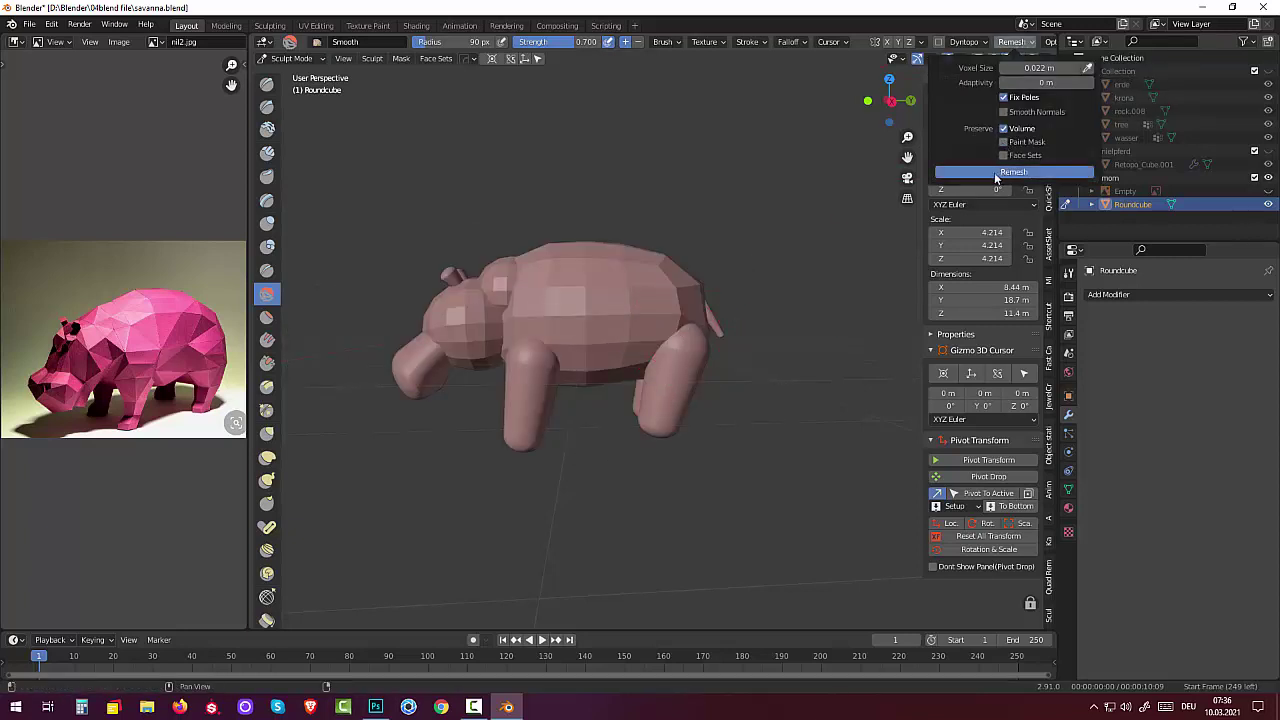
Step: Smooth the body, belly ledge and hind leg, undoing one bad pass and smoothing again
{"action": "mouse_move", "coordinate": [586, 323]}
{"action": "left_mouse_down"}
{"action": "mouse_move", "coordinate": [589, 286]}
{"action": "mouse_move", "coordinate": [566, 341]}
{"action": "left_mouse_up"}
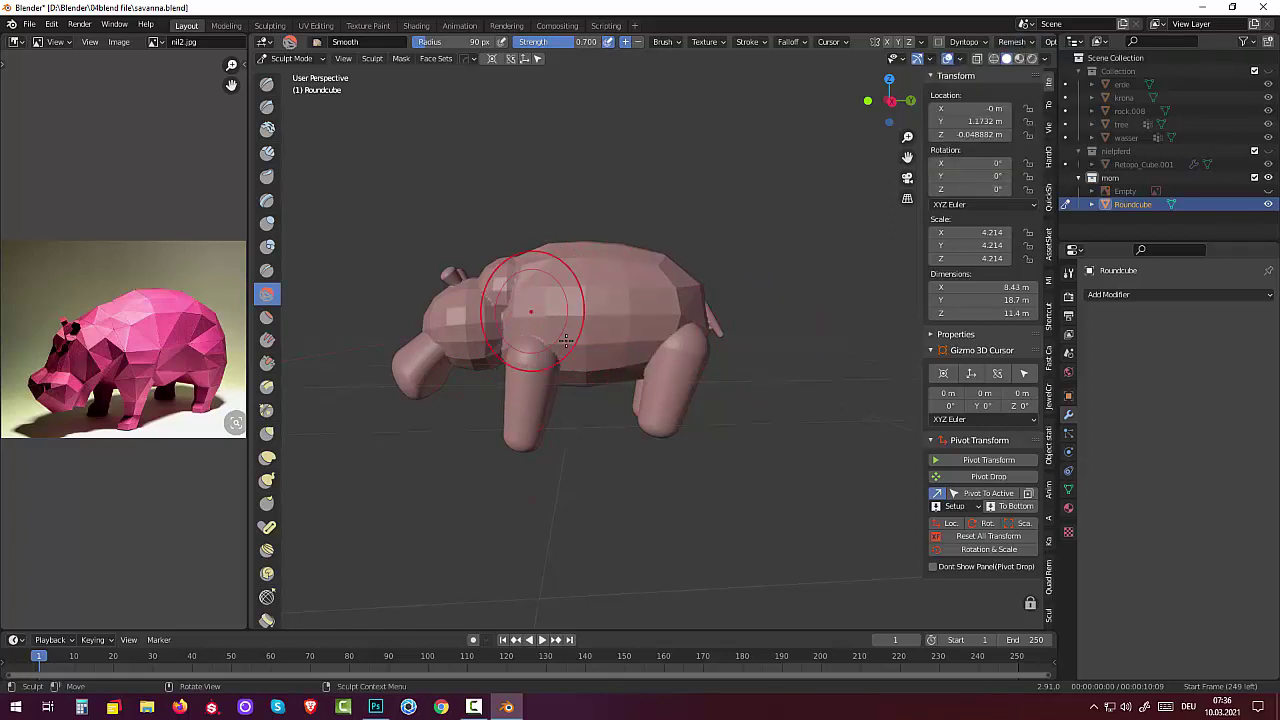
{"action": "left_click_drag", "start_coordinate": [543, 286], "coordinate": [566, 341]}
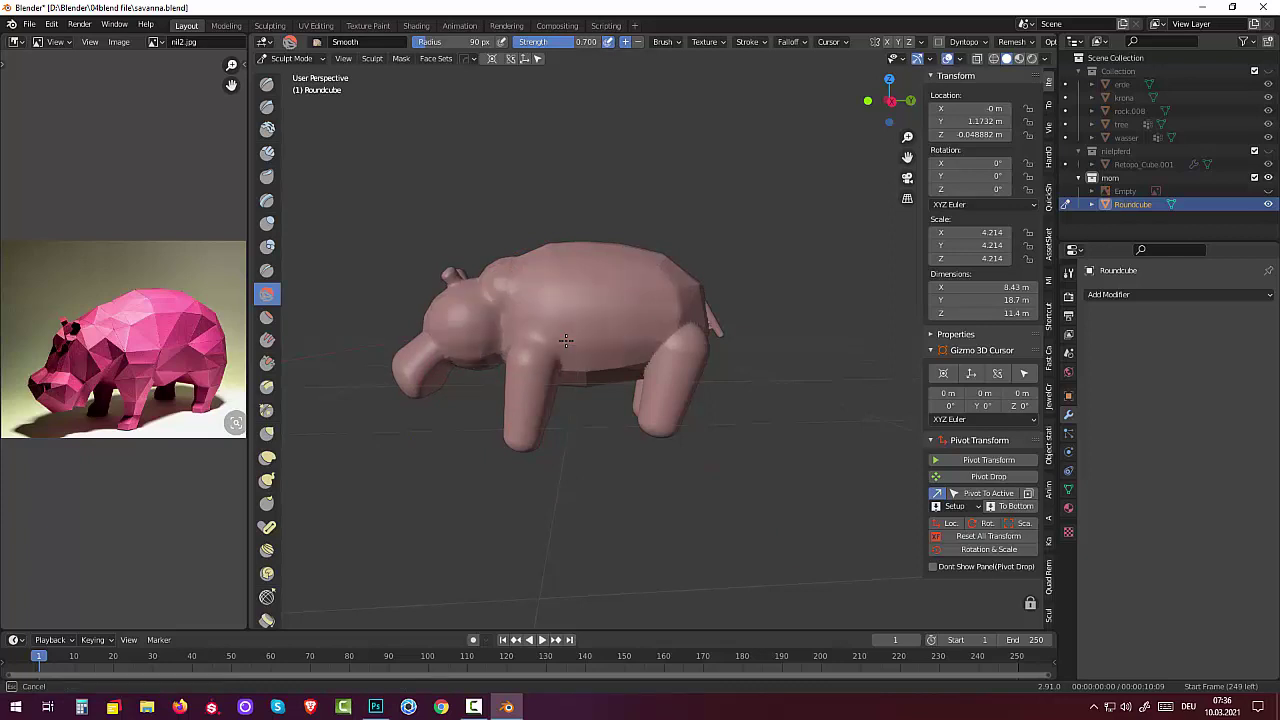
{"action": "left_click_drag", "start_coordinate": [566, 341], "coordinate": [566, 341]}
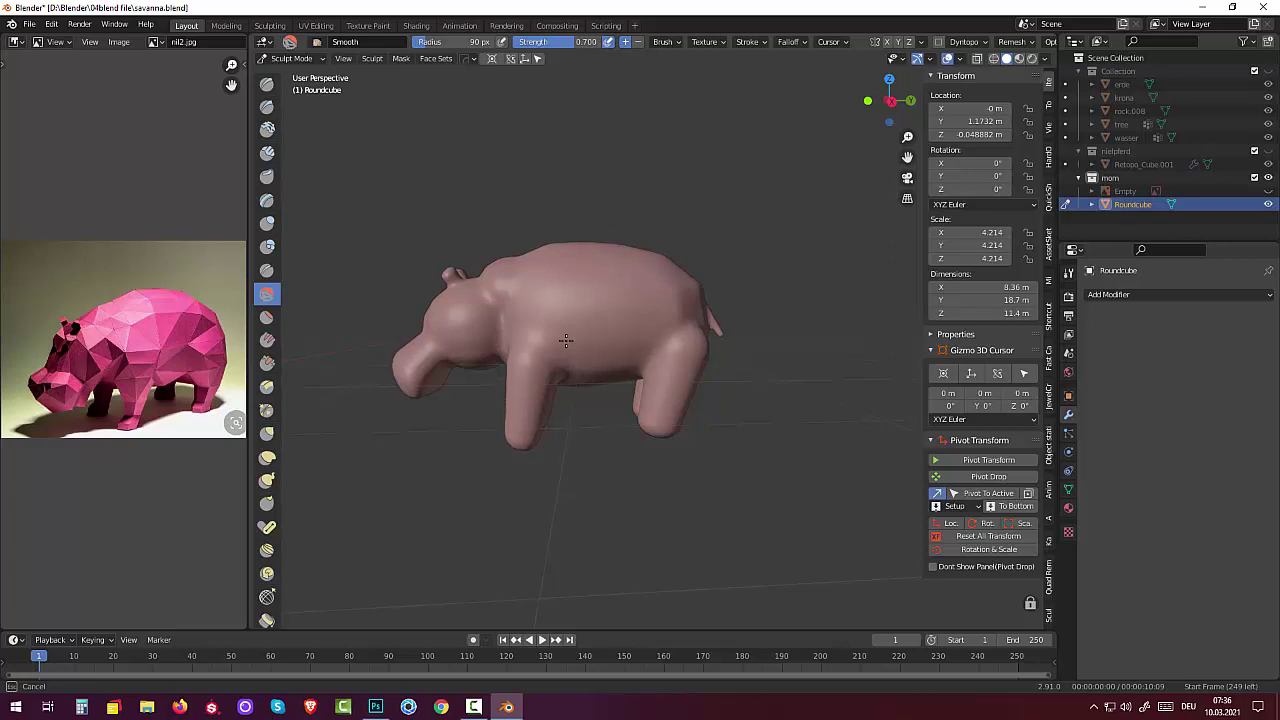
{"action": "left_click_drag", "start_coordinate": [566, 341], "coordinate": [645, 402]}
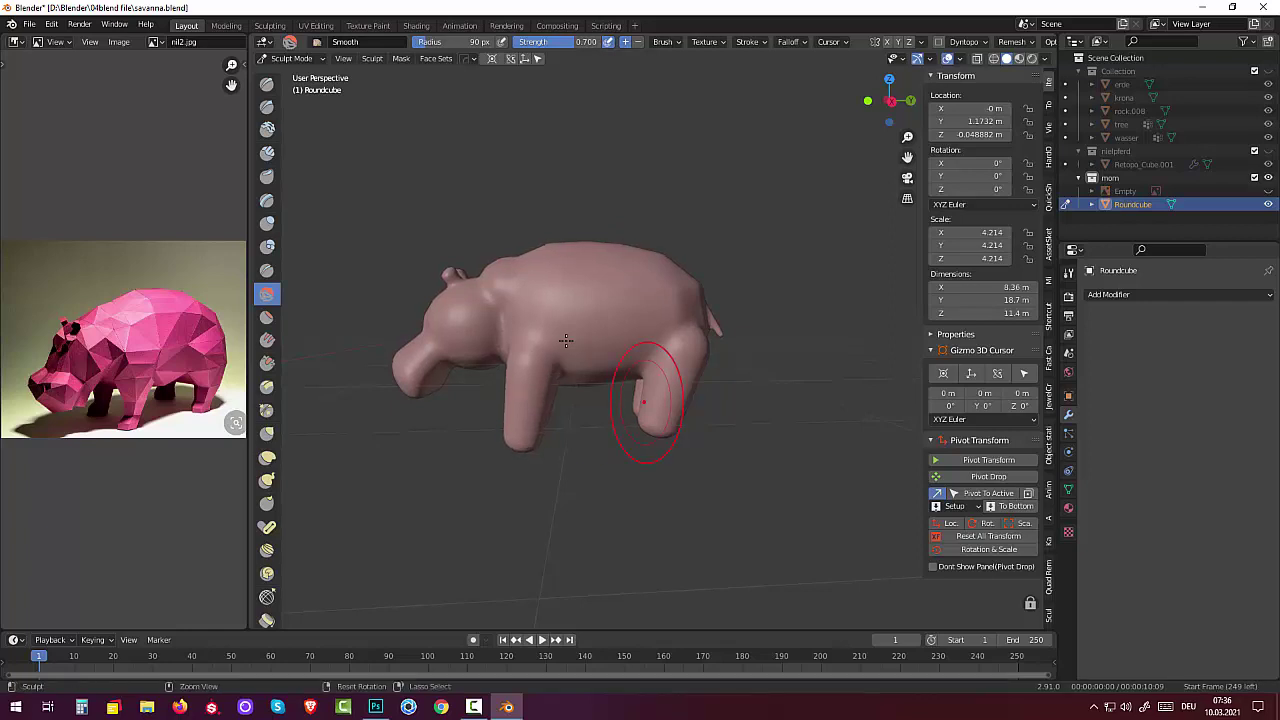
{"action": "key", "text": "ctrl+z"}
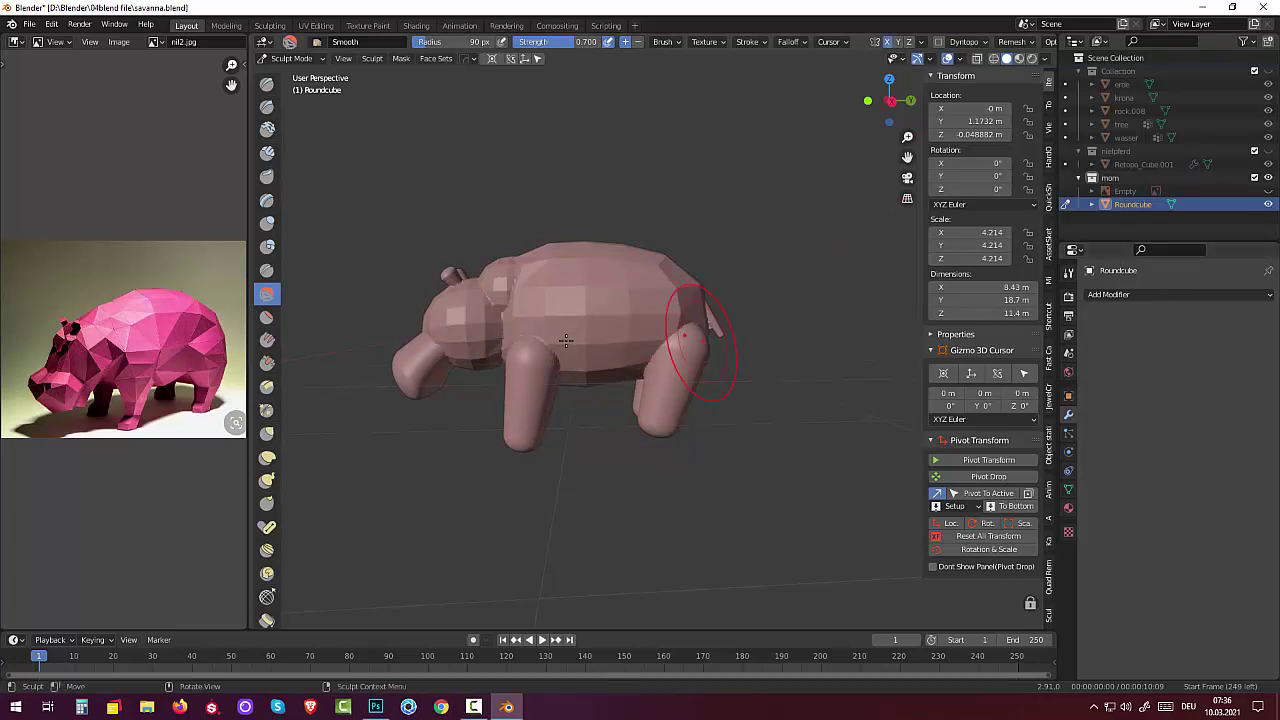
{"action": "left_click_drag", "start_coordinate": [686, 357], "coordinate": [566, 341]}
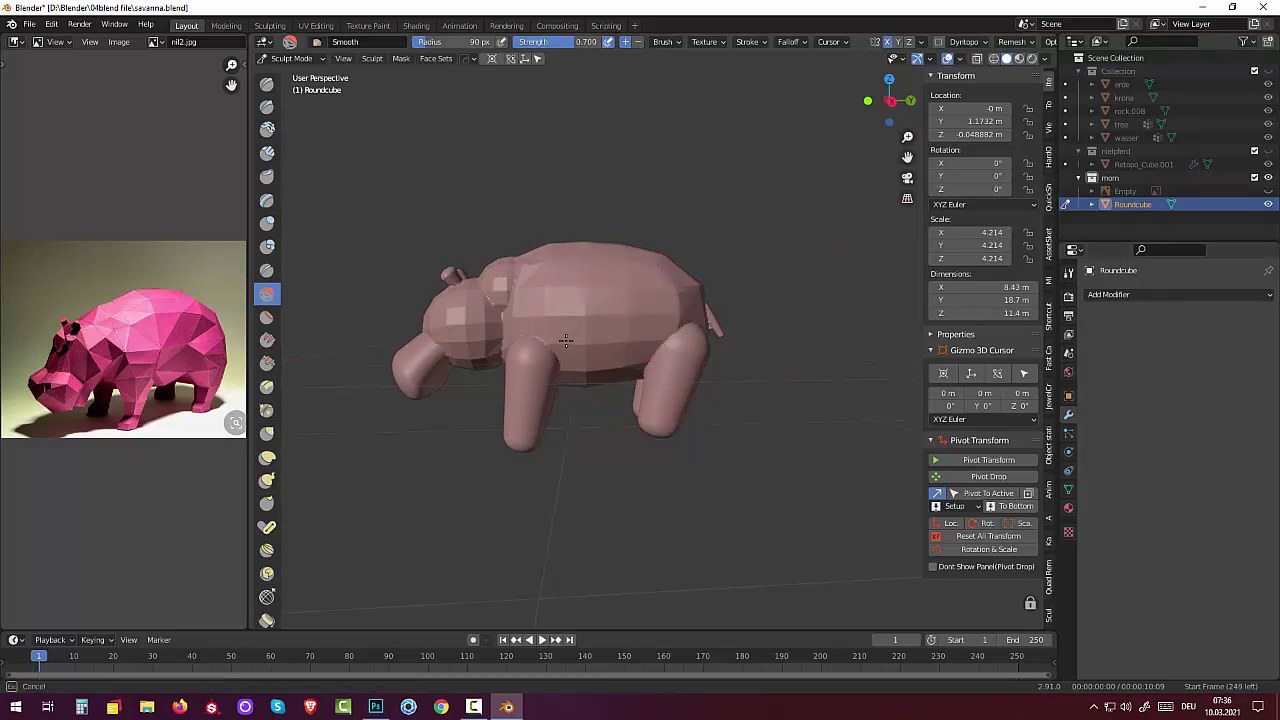
{"action": "left_click_drag", "start_coordinate": [566, 341], "coordinate": [566, 341]}
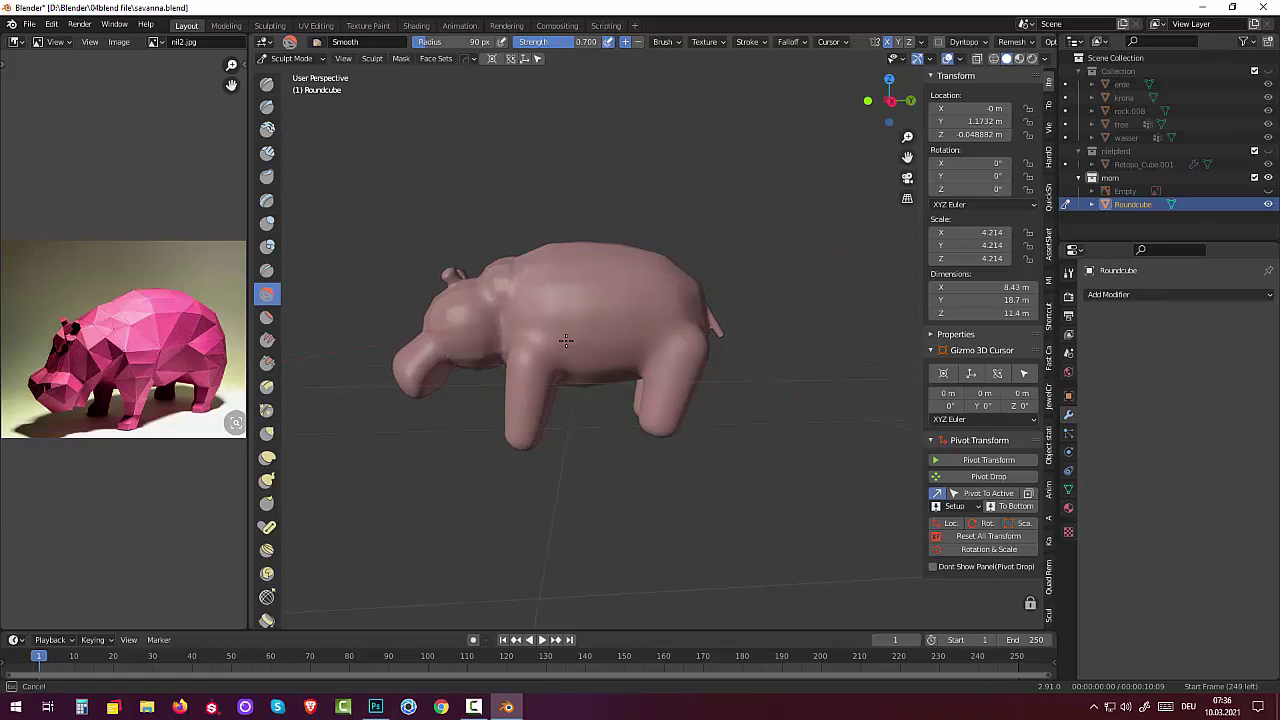
{"action": "left_click_drag", "start_coordinate": [566, 341], "coordinate": [566, 341]}
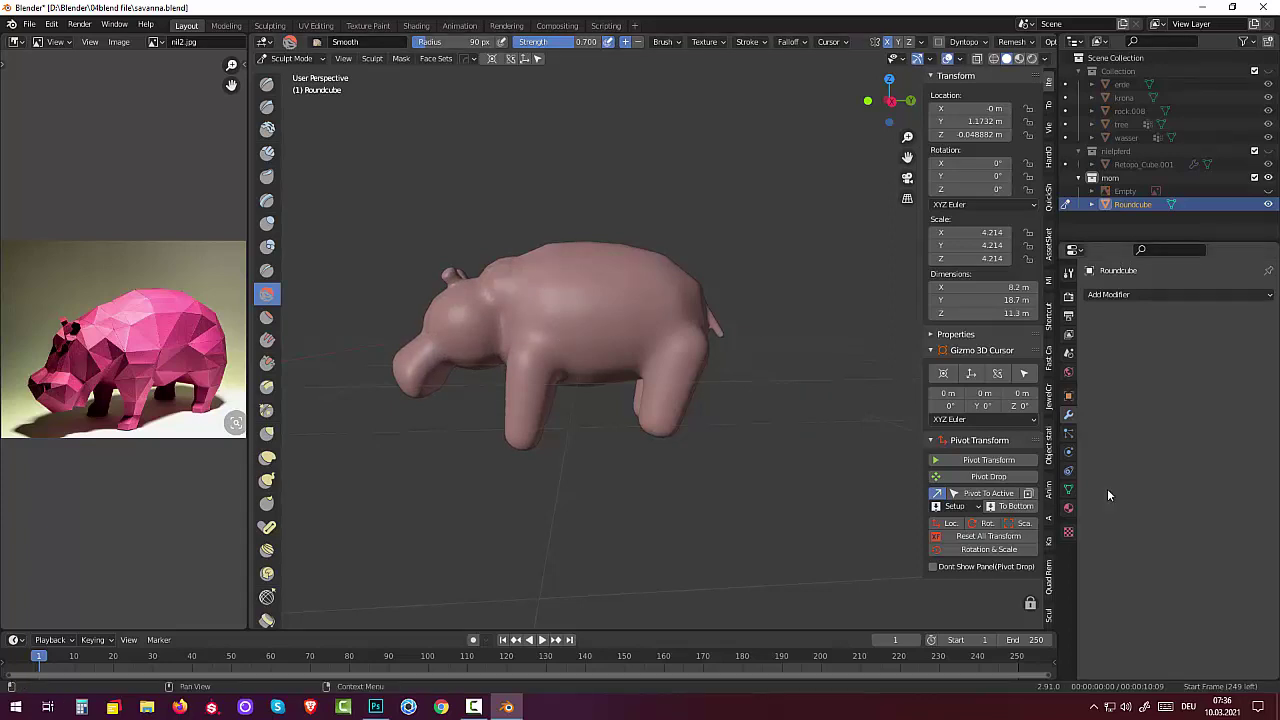
Step: Smooth the hippo's back, belly and sides from several viewing angles
{"action": "middle_click_drag", "start_coordinate": [700, 470], "coordinate": [522, 482]}
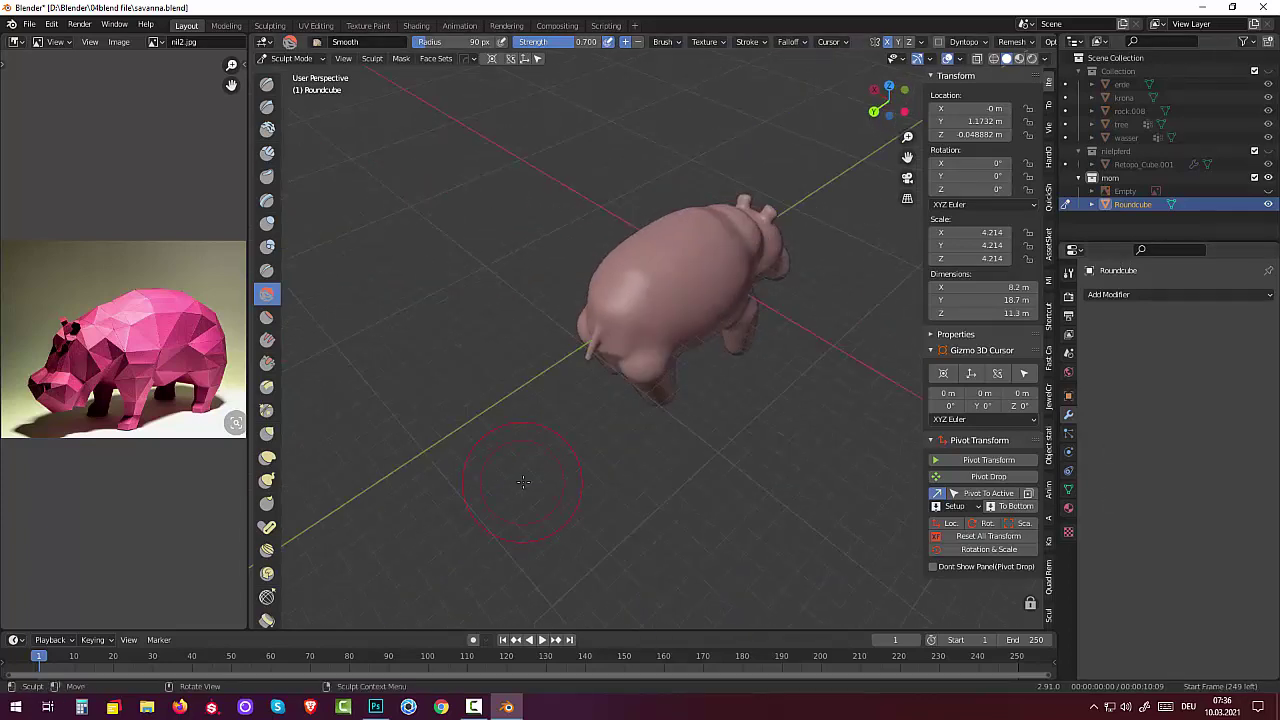
{"action": "left_click_drag", "start_coordinate": [668, 224], "coordinate": [623, 246]}
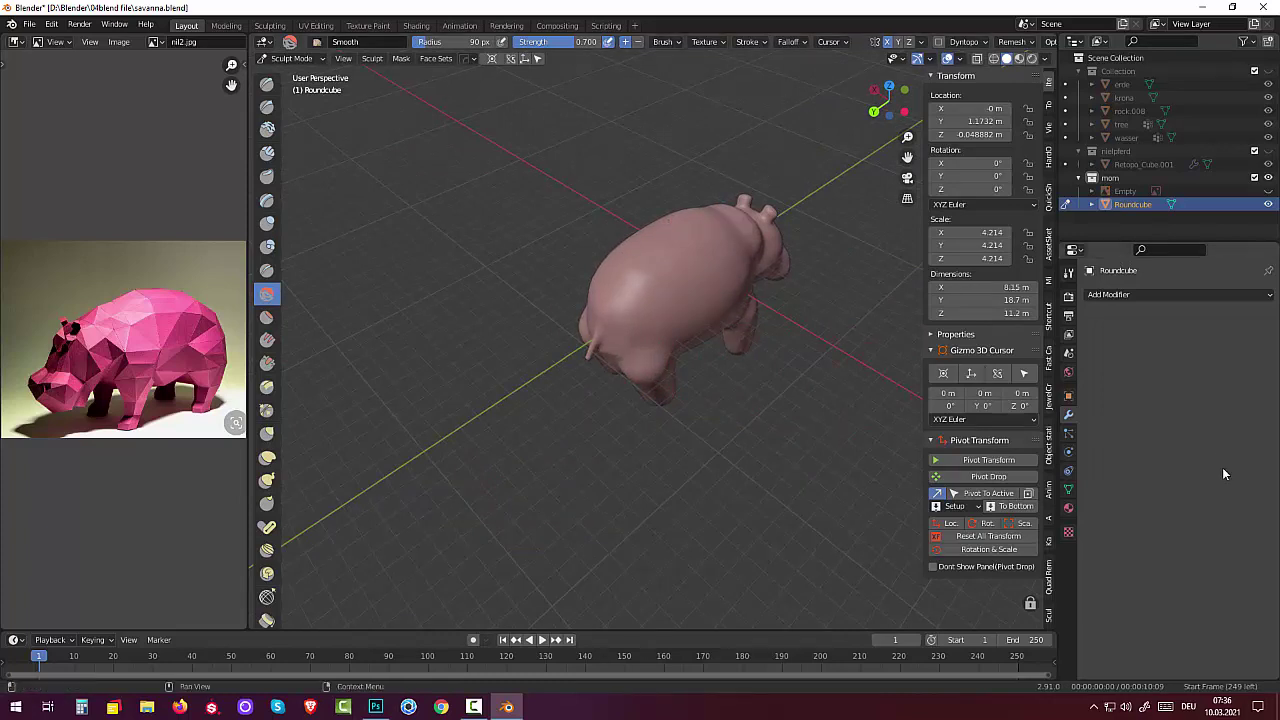
{"action": "mouse_move", "coordinate": [766, 451]}
{"action": "middle_mouse_down"}
{"action": "mouse_move", "coordinate": [591, 367]}
{"action": "mouse_move", "coordinate": [605, 340]}
{"action": "middle_mouse_up"}
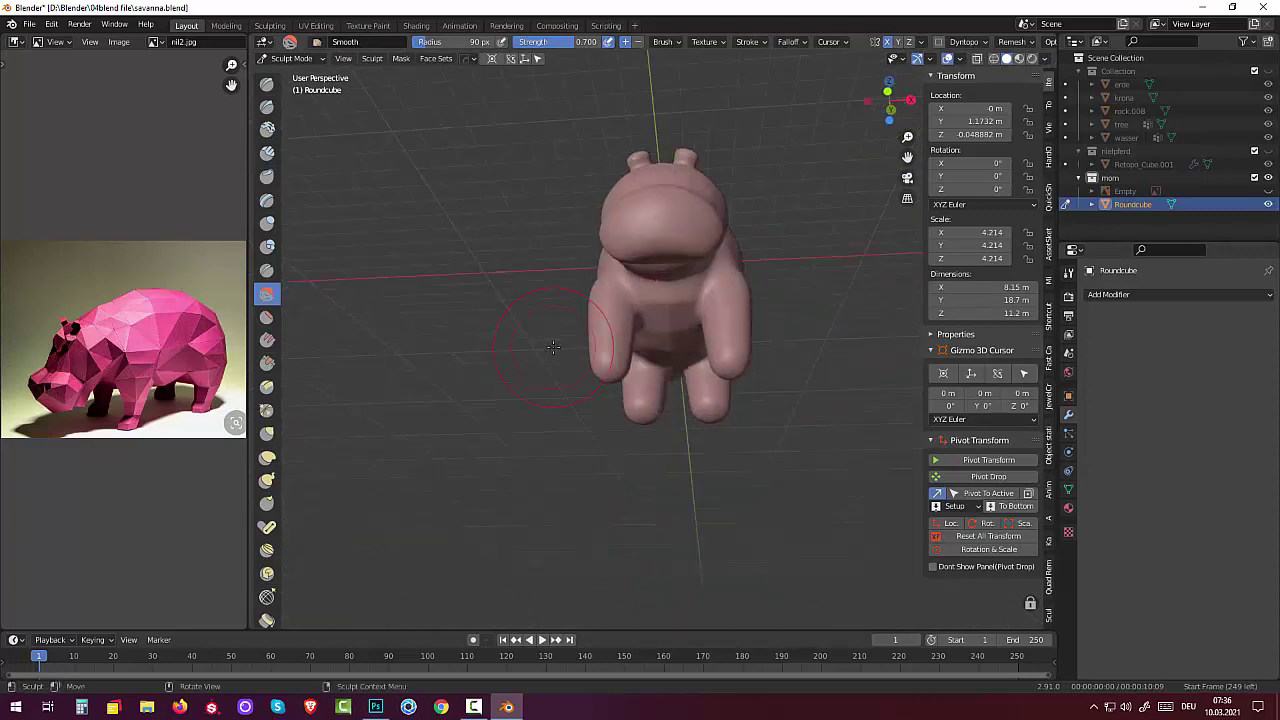
{"action": "left_click_drag", "start_coordinate": [705, 350], "coordinate": [686, 344]}
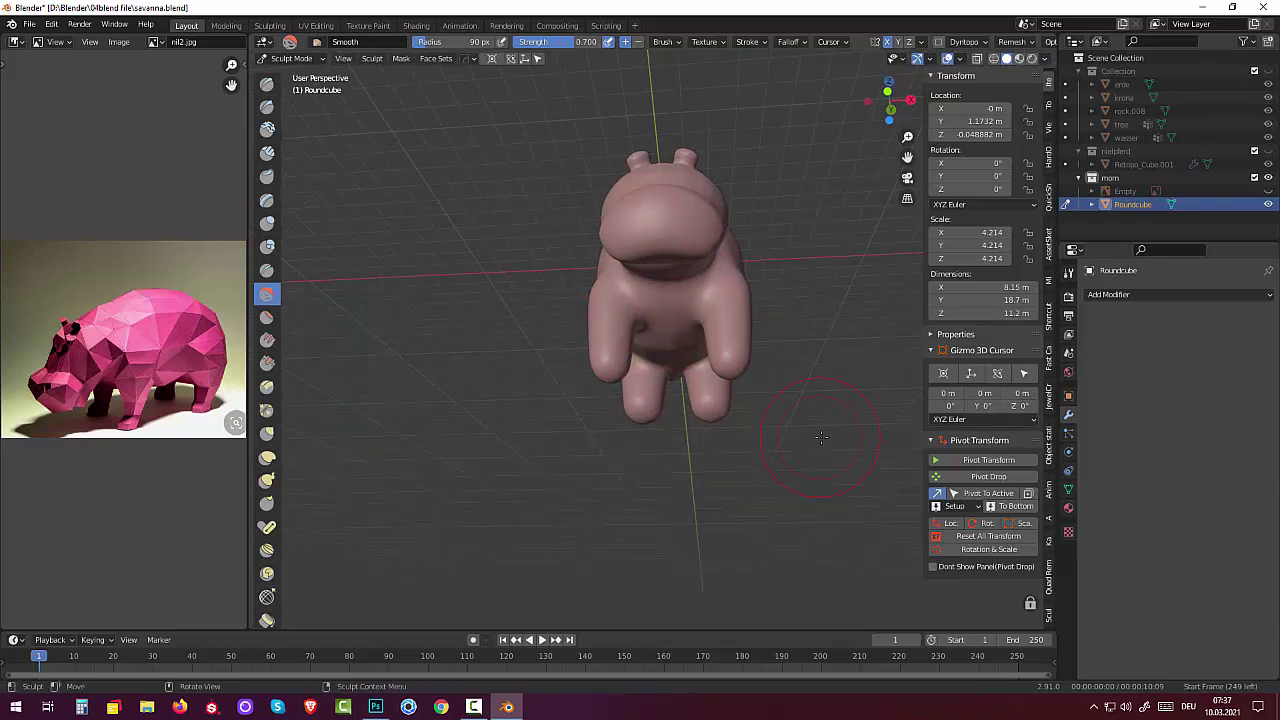
{"action": "mouse_move", "coordinate": [786, 414]}
{"action": "middle_mouse_down"}
{"action": "mouse_move", "coordinate": [790, 350]}
{"action": "mouse_move", "coordinate": [913, 527]}
{"action": "middle_mouse_up"}
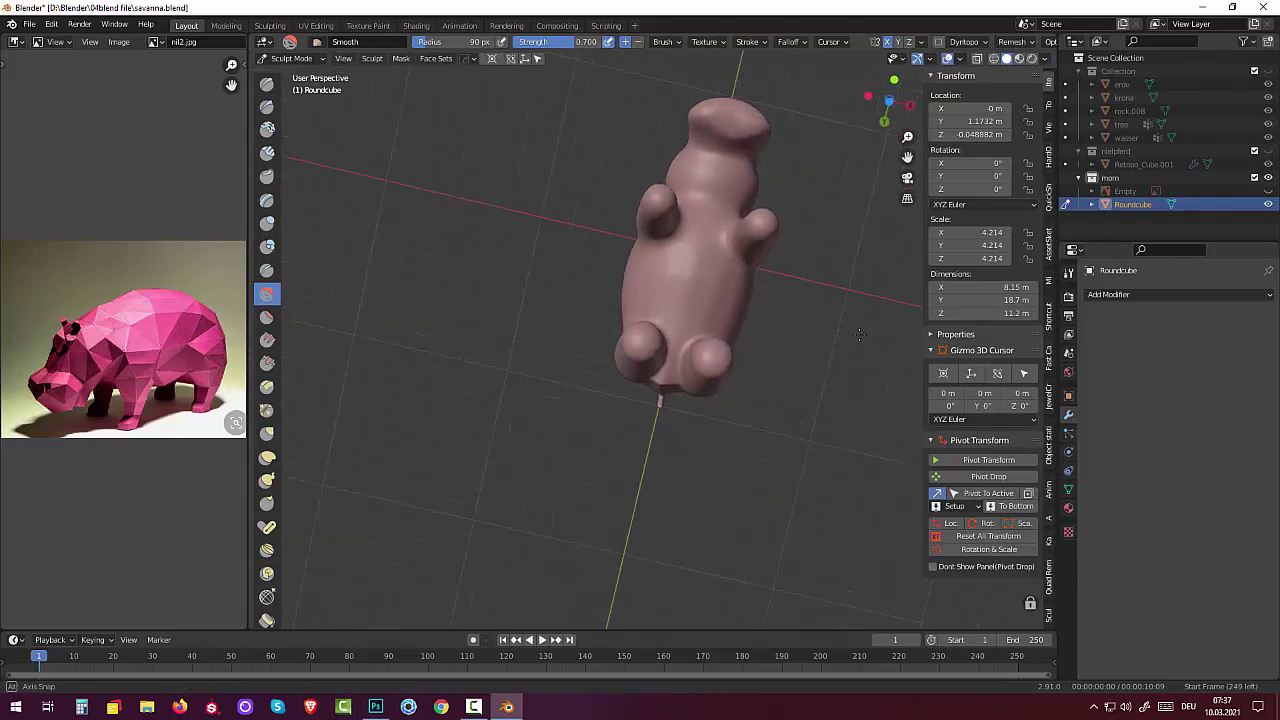
{"action": "middle_click_drag", "start_coordinate": [885, 537], "coordinate": [846, 310]}
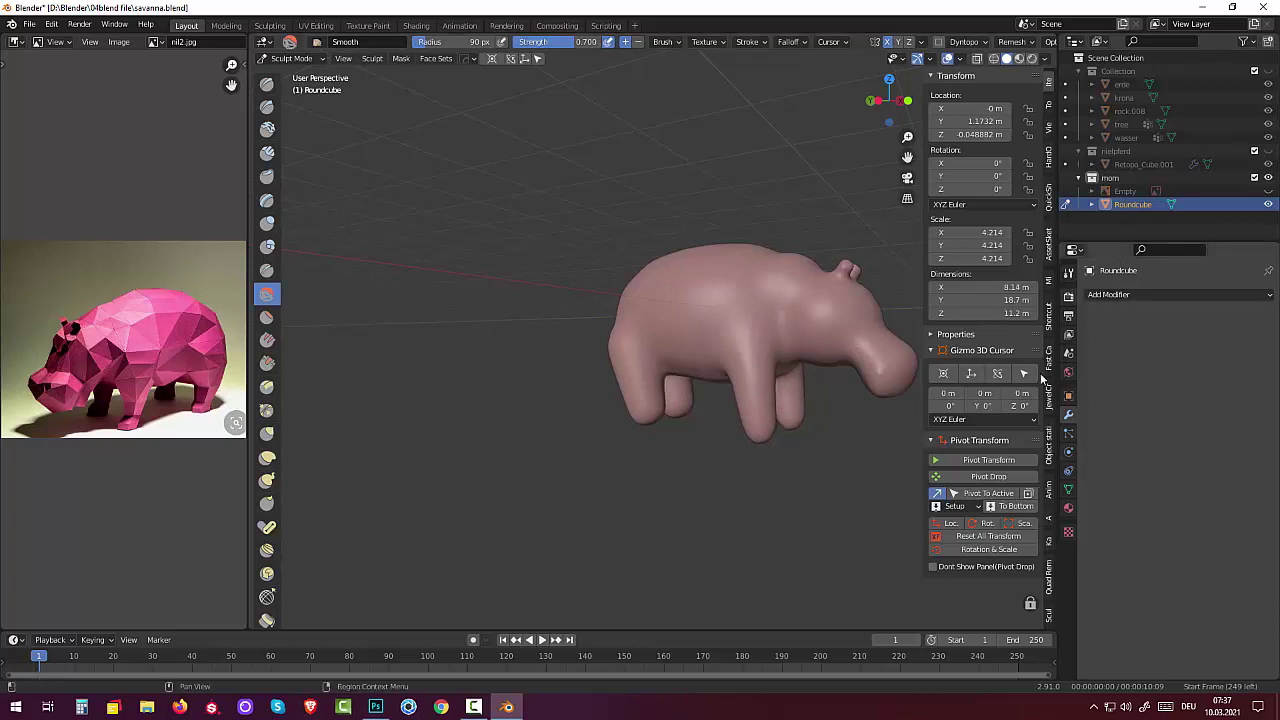
{"action": "mouse_move", "coordinate": [914, 514]}
{"action": "middle_mouse_down"}
{"action": "mouse_move", "coordinate": [651, 441]}
{"action": "mouse_move", "coordinate": [582, 436]}
{"action": "middle_mouse_up"}
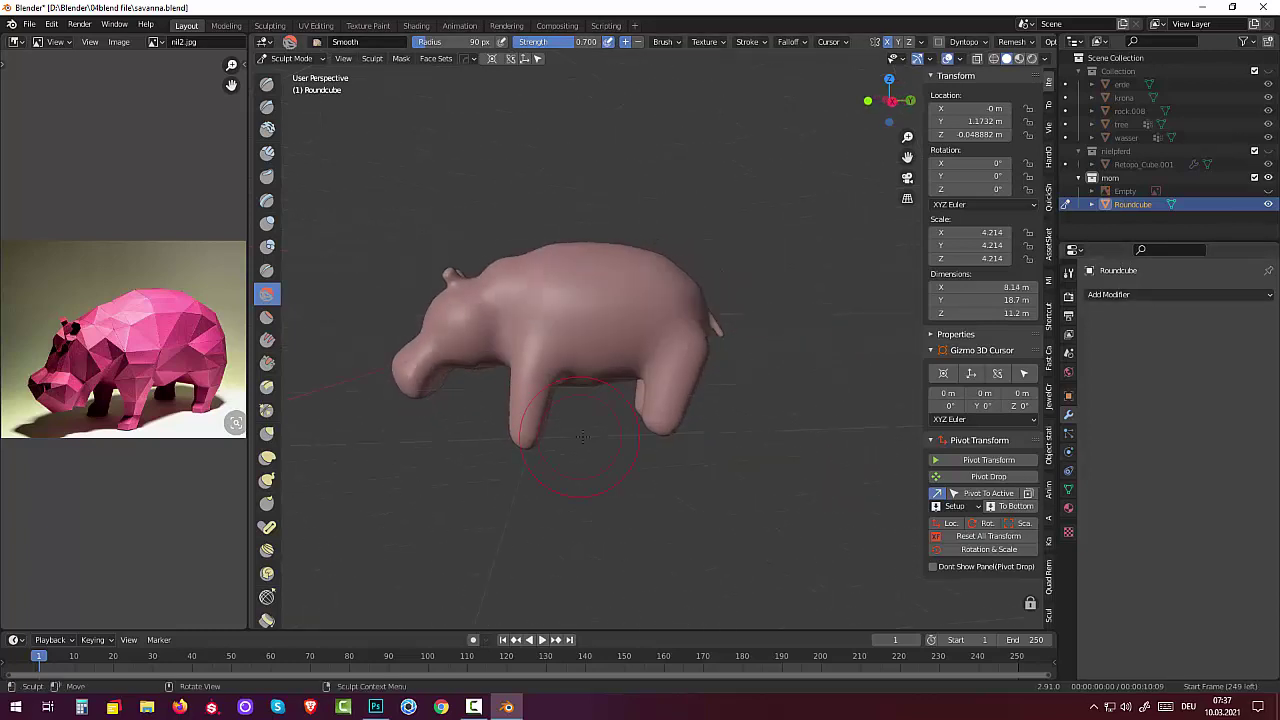
{"action": "left_click_drag", "start_coordinate": [583, 436], "coordinate": [543, 356]}
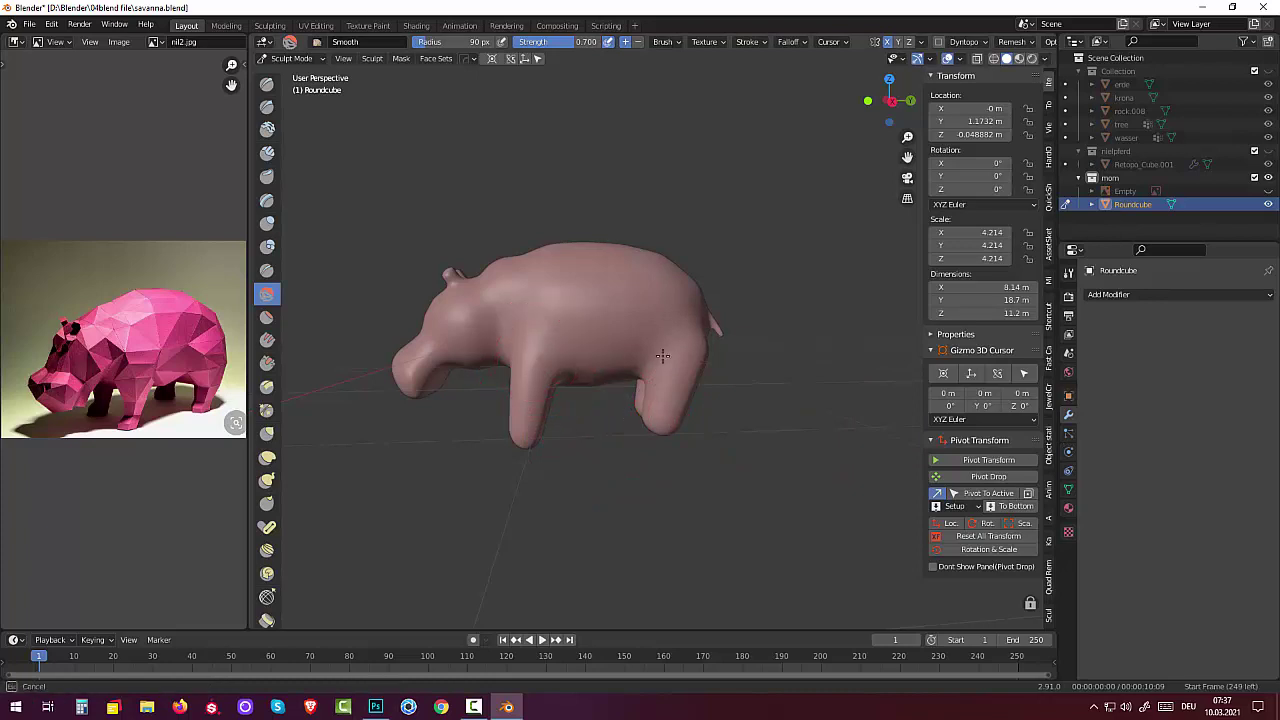
{"action": "left_click_drag", "start_coordinate": [662, 356], "coordinate": [663, 286]}
{"action": "middle_click_drag", "start_coordinate": [663, 286], "coordinate": [602, 404]}
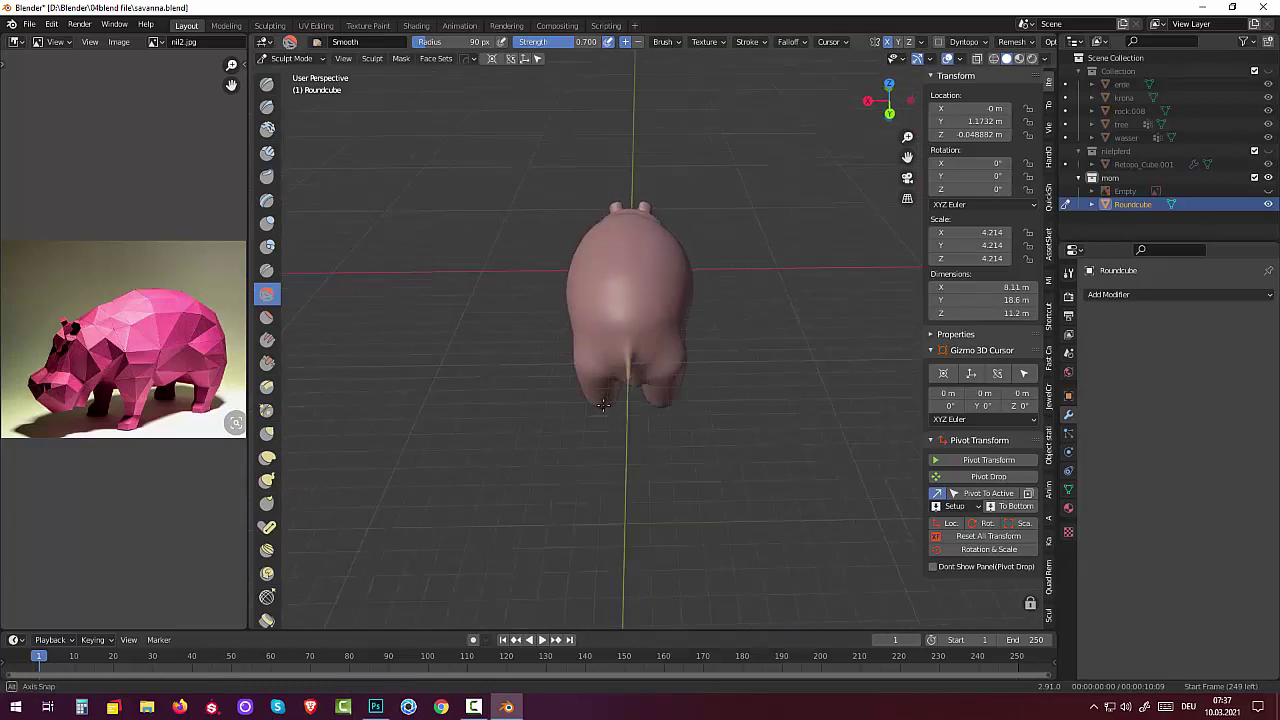
Step: Inflate a small tail bump at the hippo's rear with the Inflate/Deflate brush
{"action": "scroll", "coordinate": [641, 435], "scroll_direction": "up", "scroll_amount": 3}
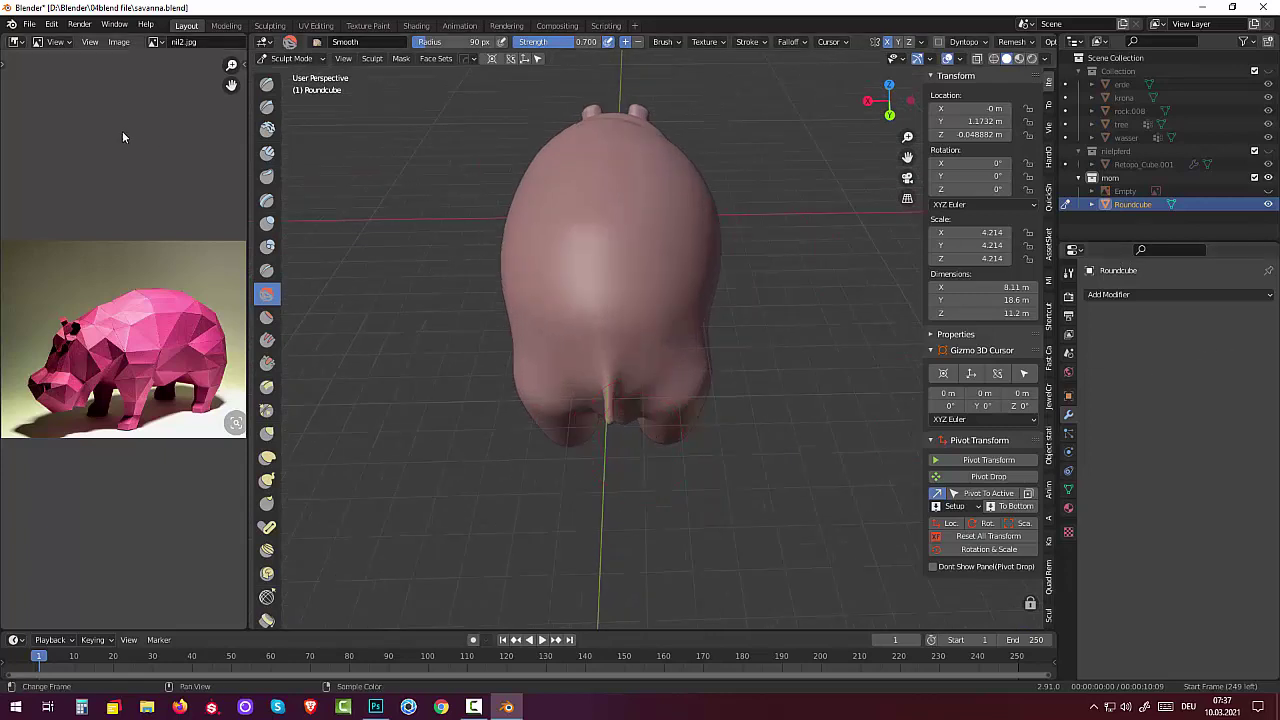
{"action": "left_click", "coordinate": [266, 222]}
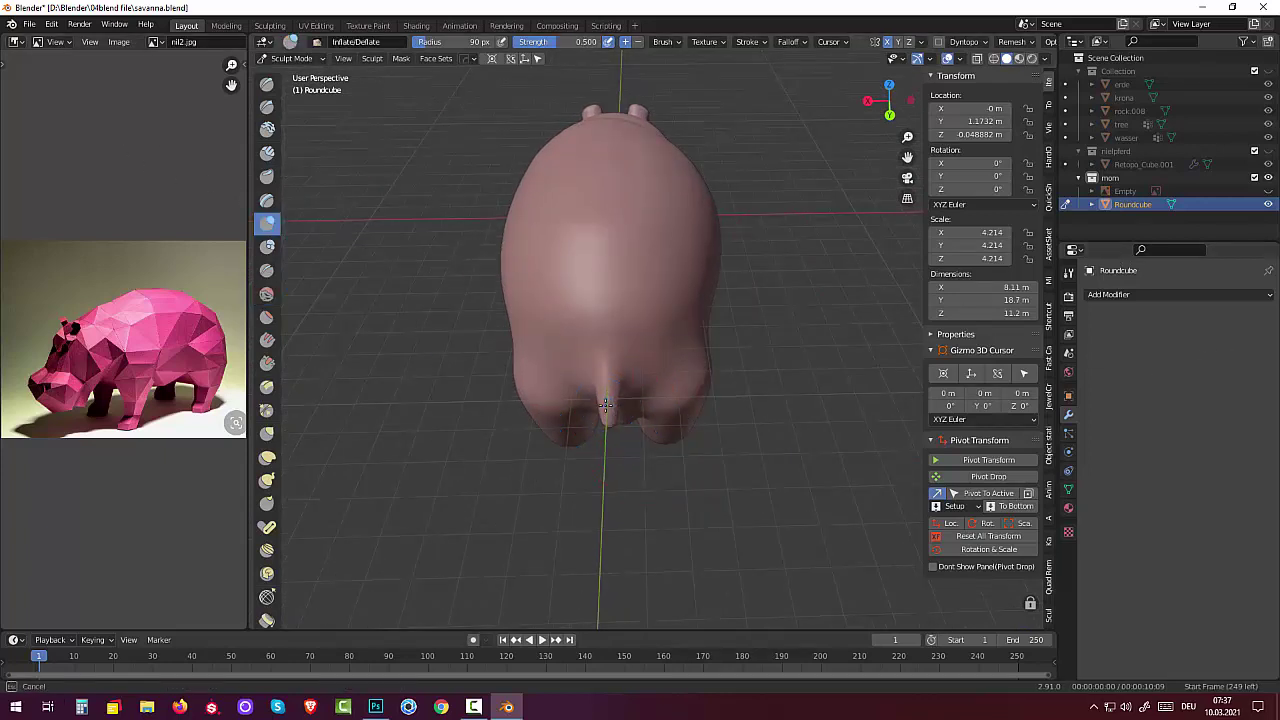
{"action": "left_click_drag", "start_coordinate": [605, 398], "coordinate": [606, 470]}
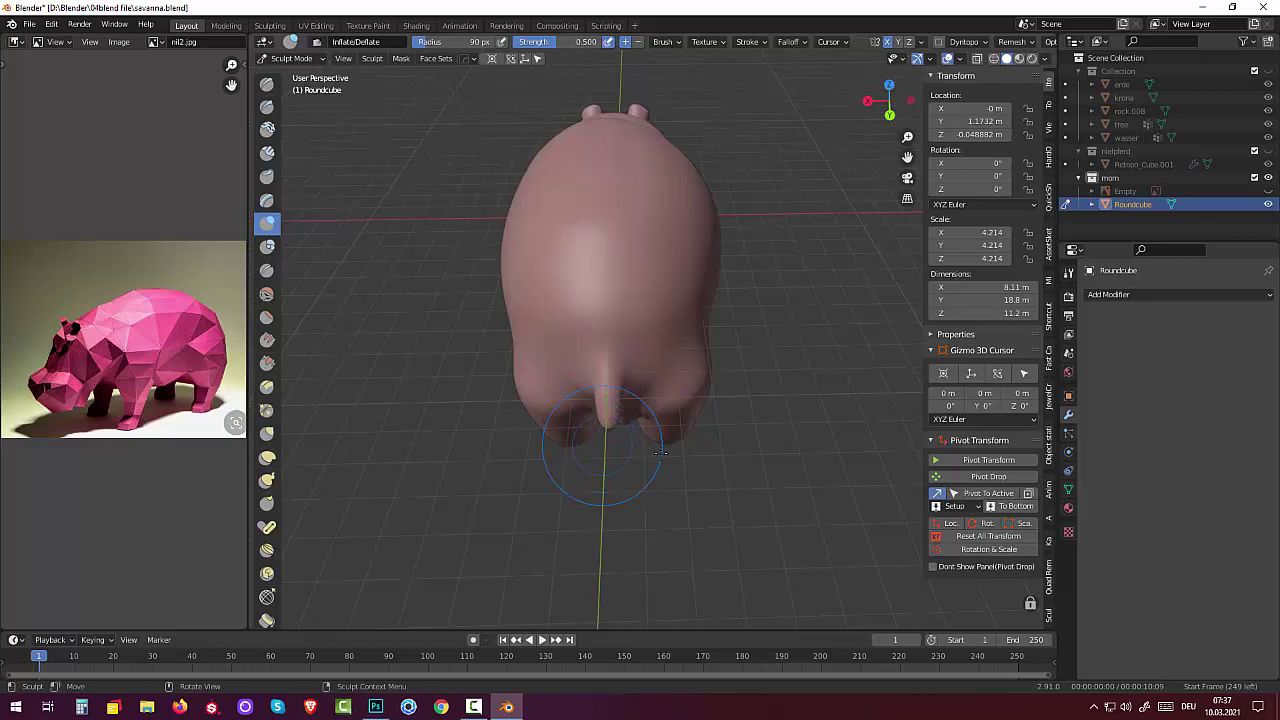
{"action": "mouse_move", "coordinate": [606, 470]}
{"action": "middle_mouse_down"}
{"action": "mouse_move", "coordinate": [737, 378]}
{"action": "mouse_move", "coordinate": [814, 371]}
{"action": "middle_mouse_up"}
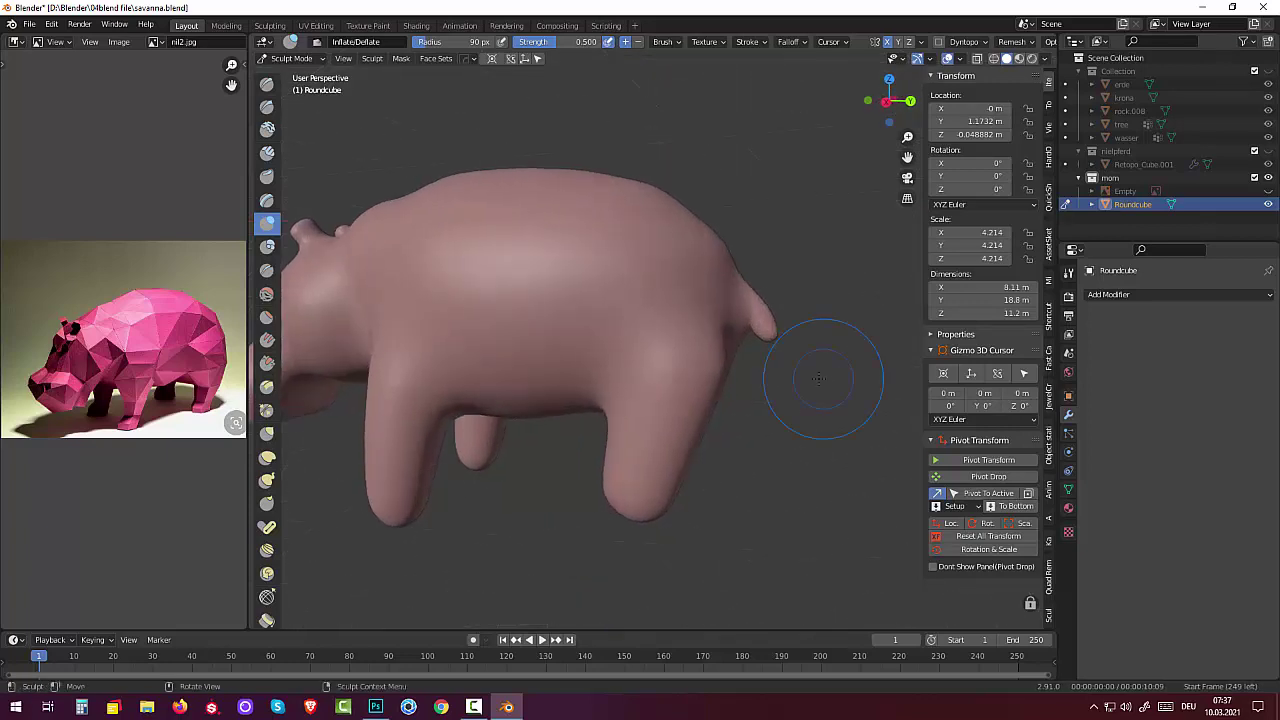
Step: Try pulling the tail longer with Elastic Deform, then undo the stretch three times
{"action": "left_click", "coordinate": [267, 457]}
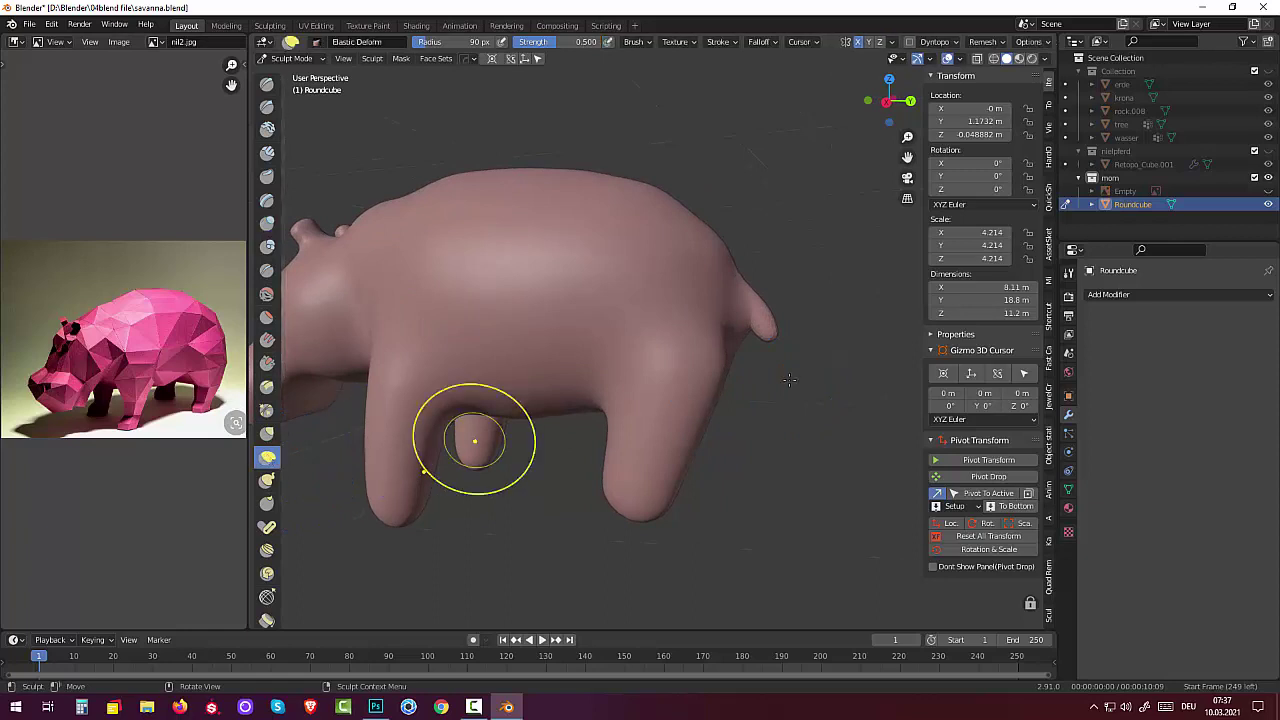
{"action": "mouse_move", "coordinate": [770, 338]}
{"action": "left_mouse_down"}
{"action": "mouse_move", "coordinate": [789, 357]}
{"action": "mouse_move", "coordinate": [763, 337]}
{"action": "left_mouse_up"}
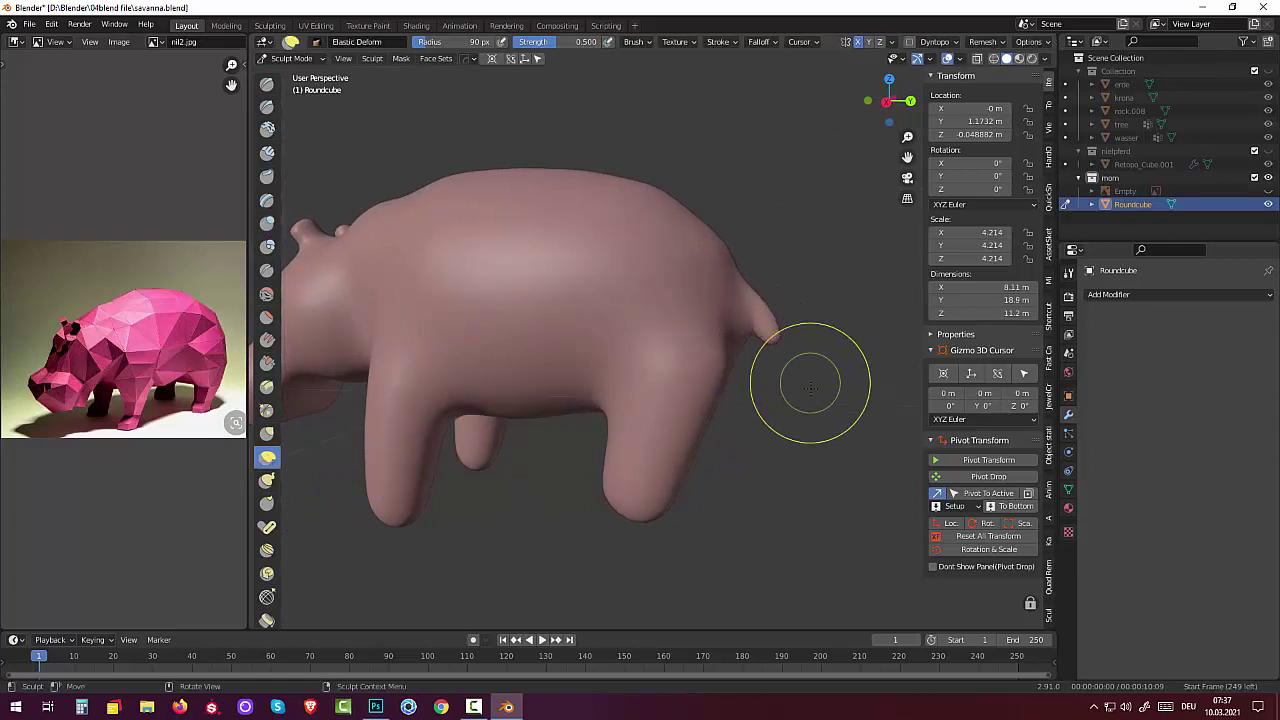
{"action": "left_click_drag", "start_coordinate": [810, 388], "coordinate": [809, 391]}
{"action": "key", "text": "ctrl+z"}
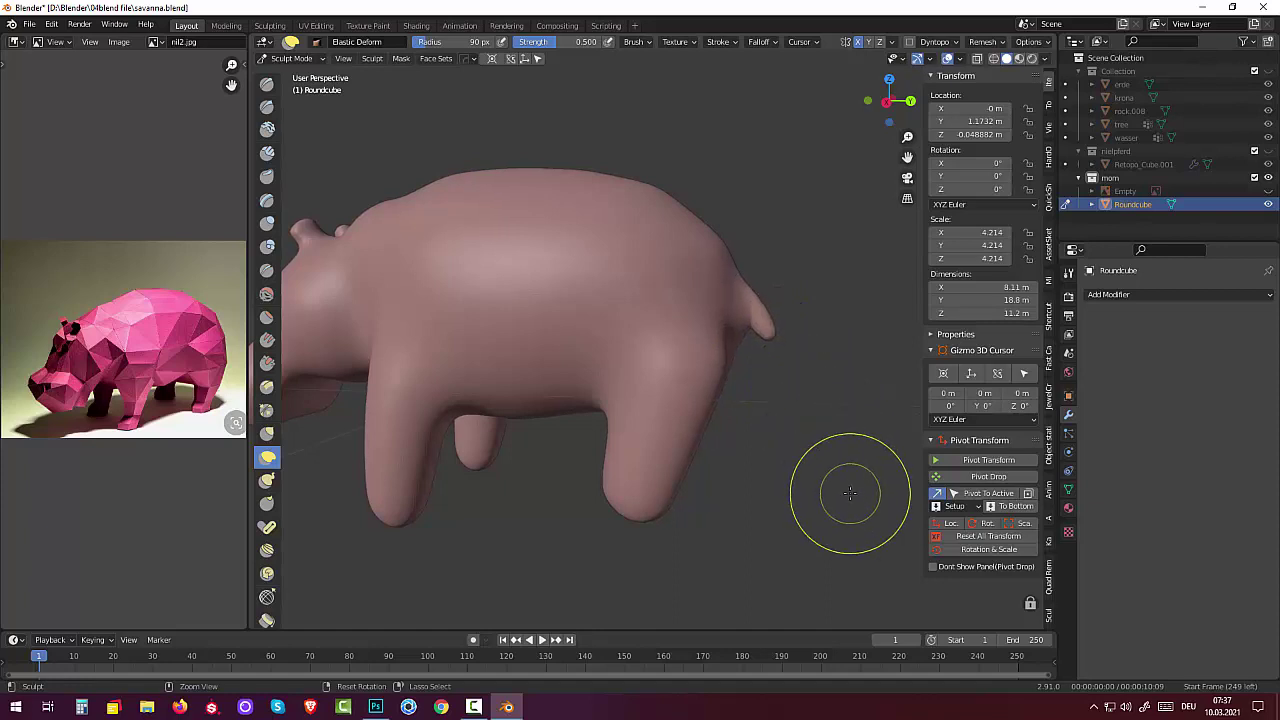
{"action": "key", "text": "ctrl+z"}
{"action": "key", "text": "ctrl+z"}
{"action": "key", "text": "ctrl+z"}
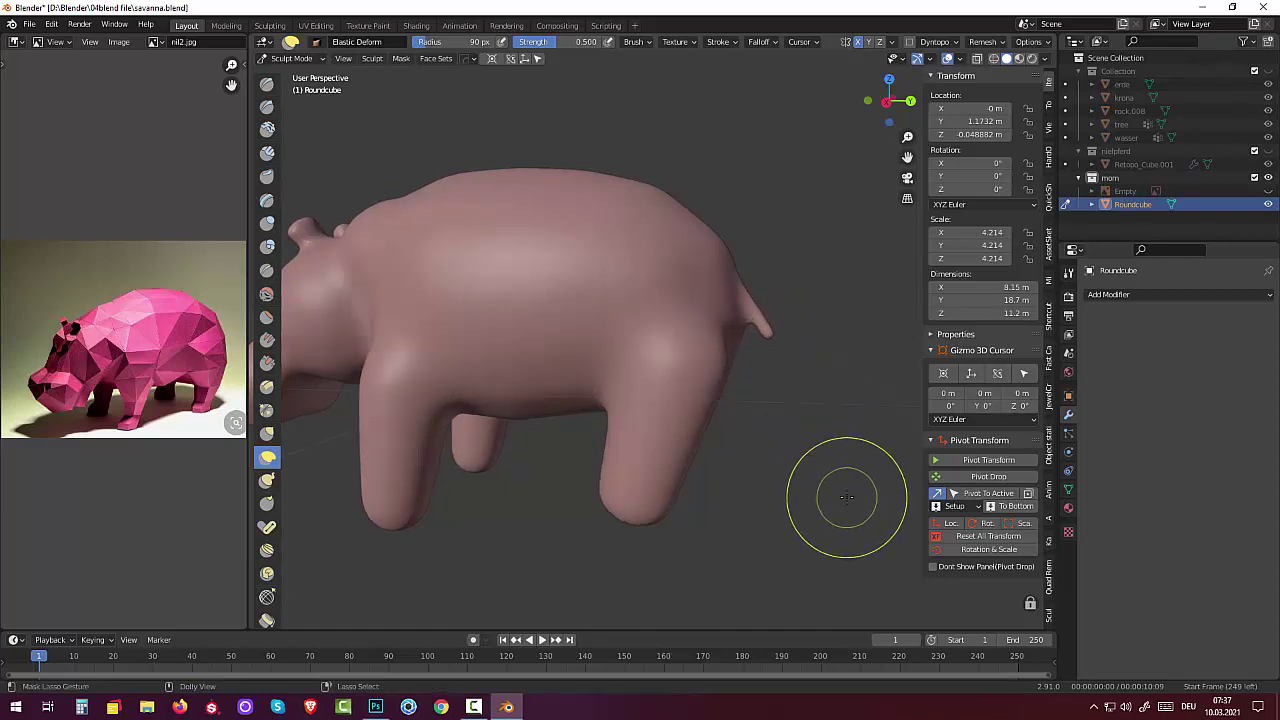
{"action": "key", "text": "ctrl+z"}
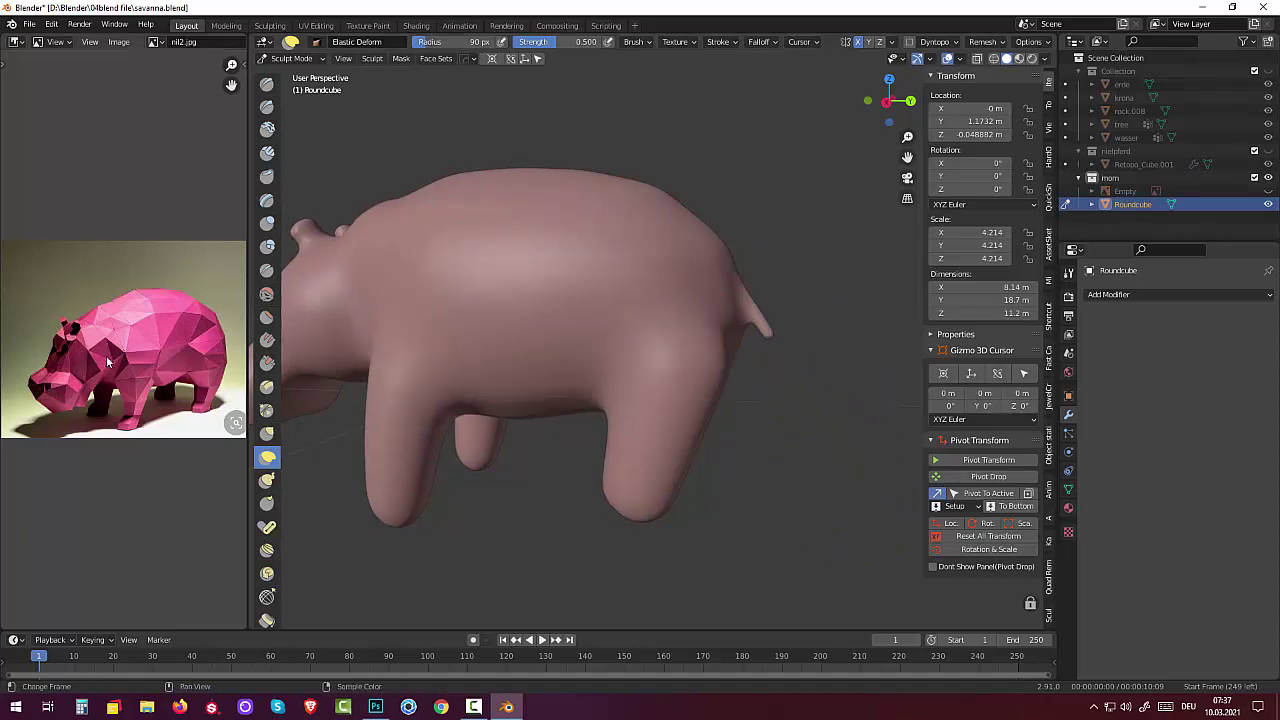
{"action": "mouse_move", "coordinate": [329, 543]}
{"action": "middle_mouse_down"}
{"action": "mouse_move", "coordinate": [586, 472]}
{"action": "mouse_move", "coordinate": [594, 445]}
{"action": "middle_mouse_up"}
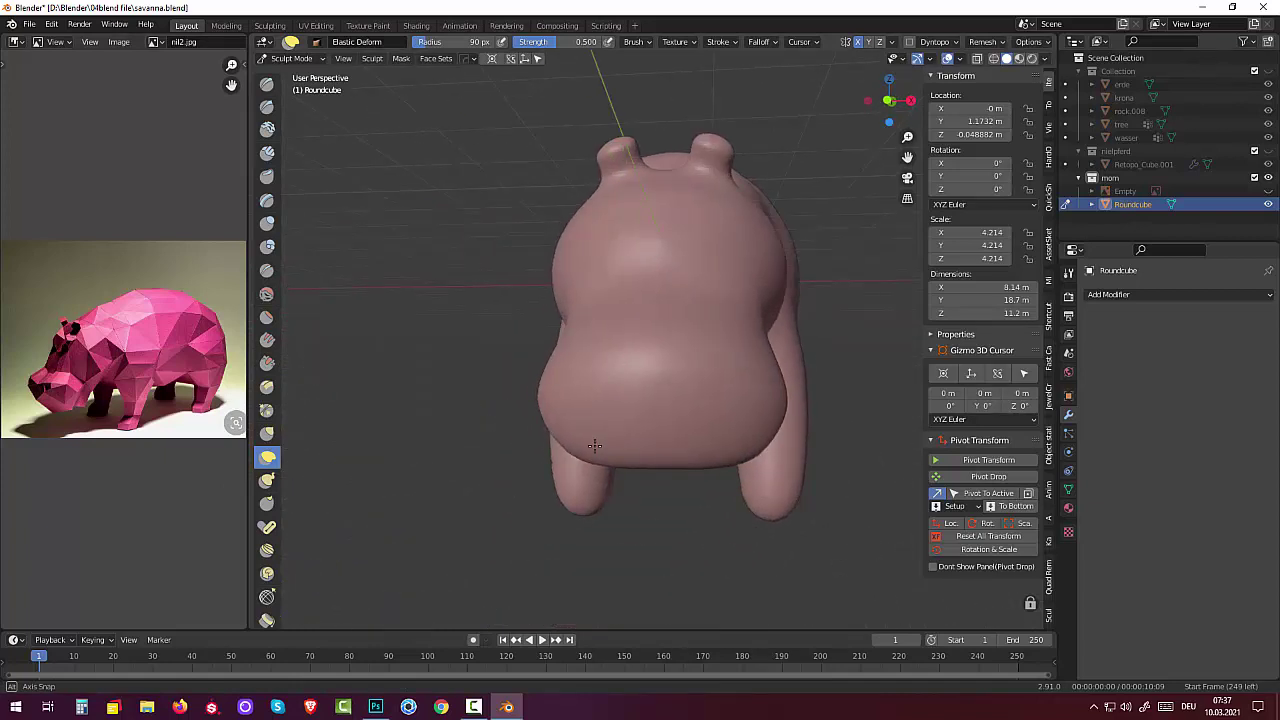
{"action": "middle_click_drag", "start_coordinate": [592, 452], "coordinate": [537, 478]}
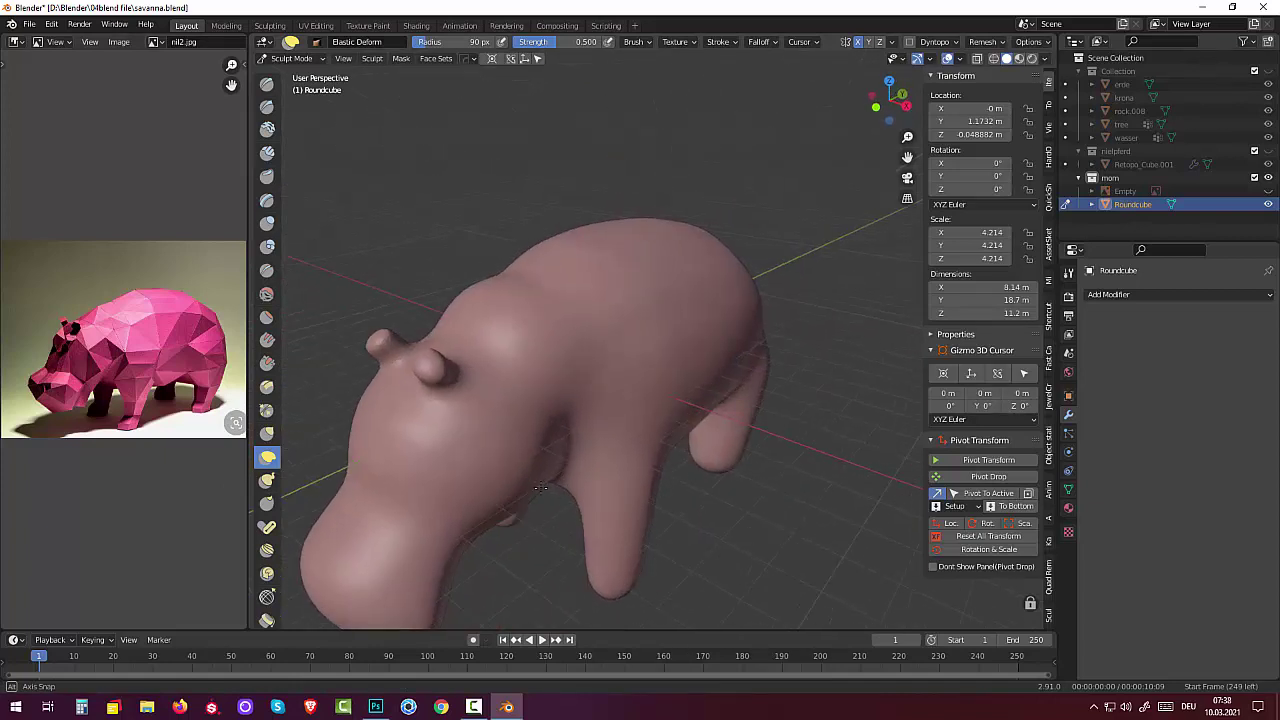
{"action": "scroll", "coordinate": [537, 478], "scroll_direction": "down", "scroll_amount": 2}
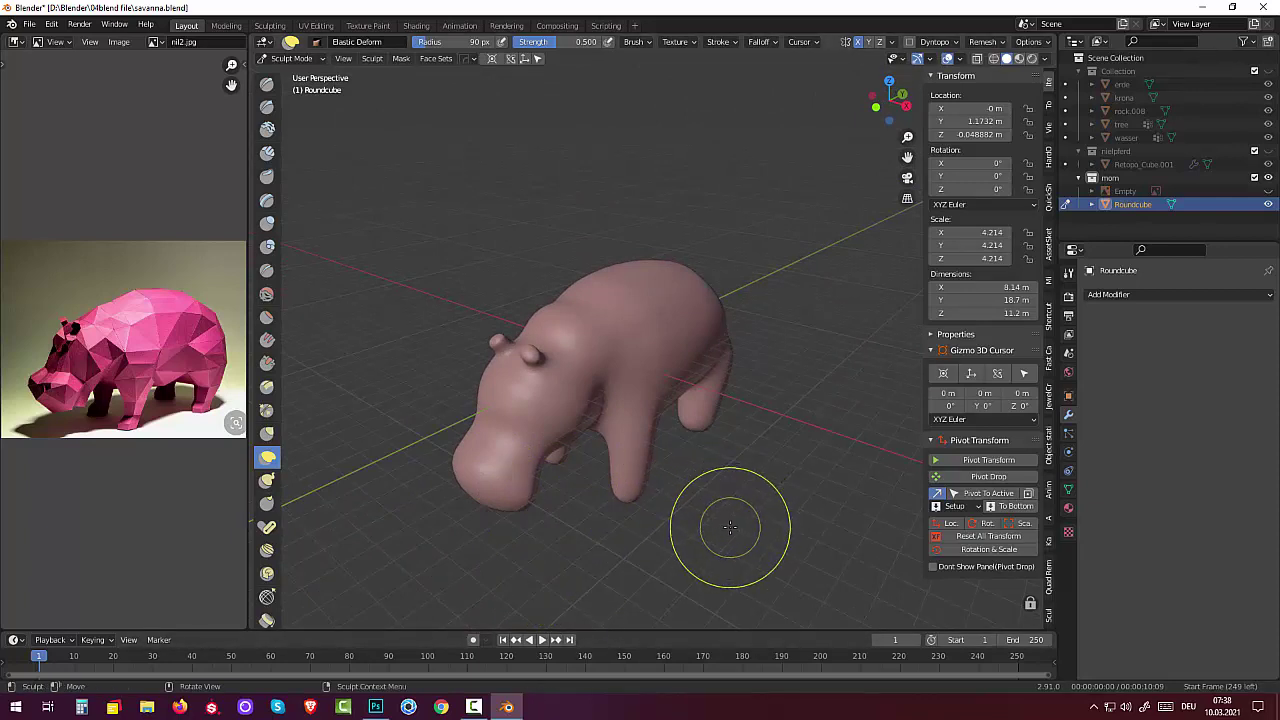
Step: Paint mask over the two bumps on top of the hippo's head
{"action": "key", "text": "m"}
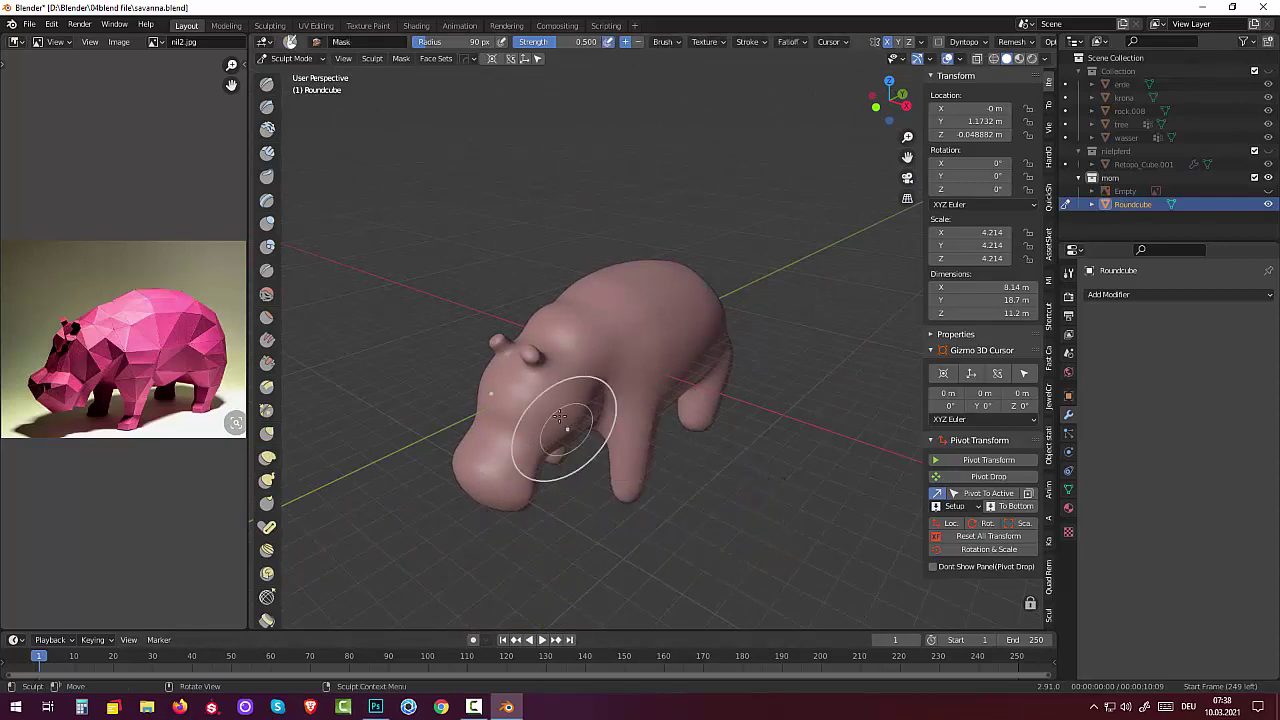
{"action": "left_click", "coordinate": [541, 366]}
{"action": "left_click", "coordinate": [536, 364]}
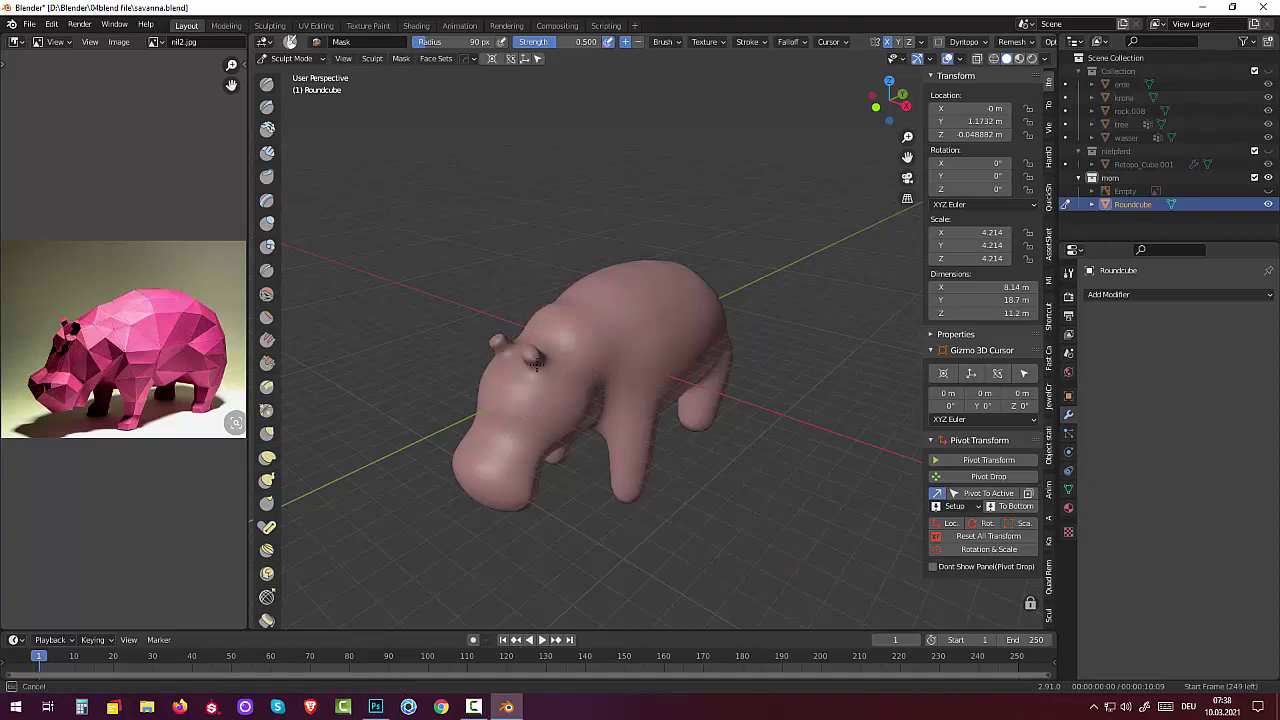
{"action": "scroll", "coordinate": [610, 378], "scroll_direction": "up", "scroll_amount": 3}
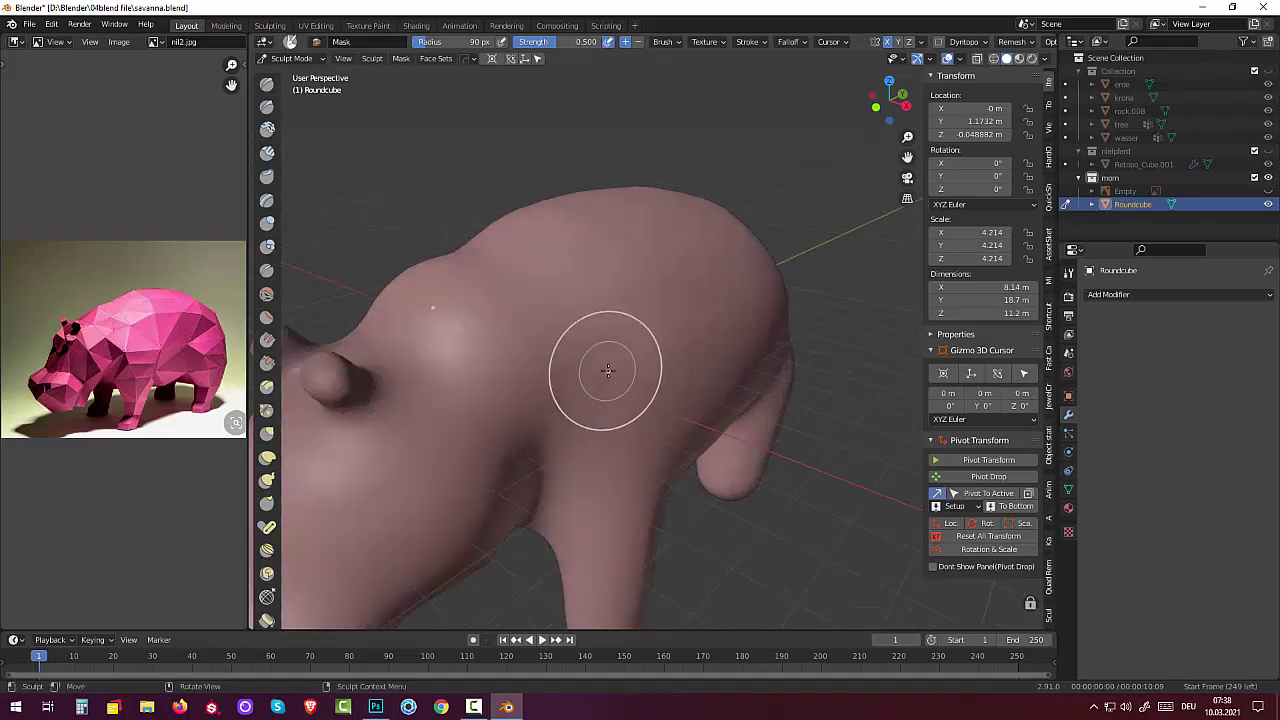
{"action": "scroll", "coordinate": [705, 335], "scroll_direction": "up", "scroll_amount": 1}
{"action": "scroll", "coordinate": [705, 335], "scroll_direction": "up", "scroll_amount": 5, "text": "ctrl"}
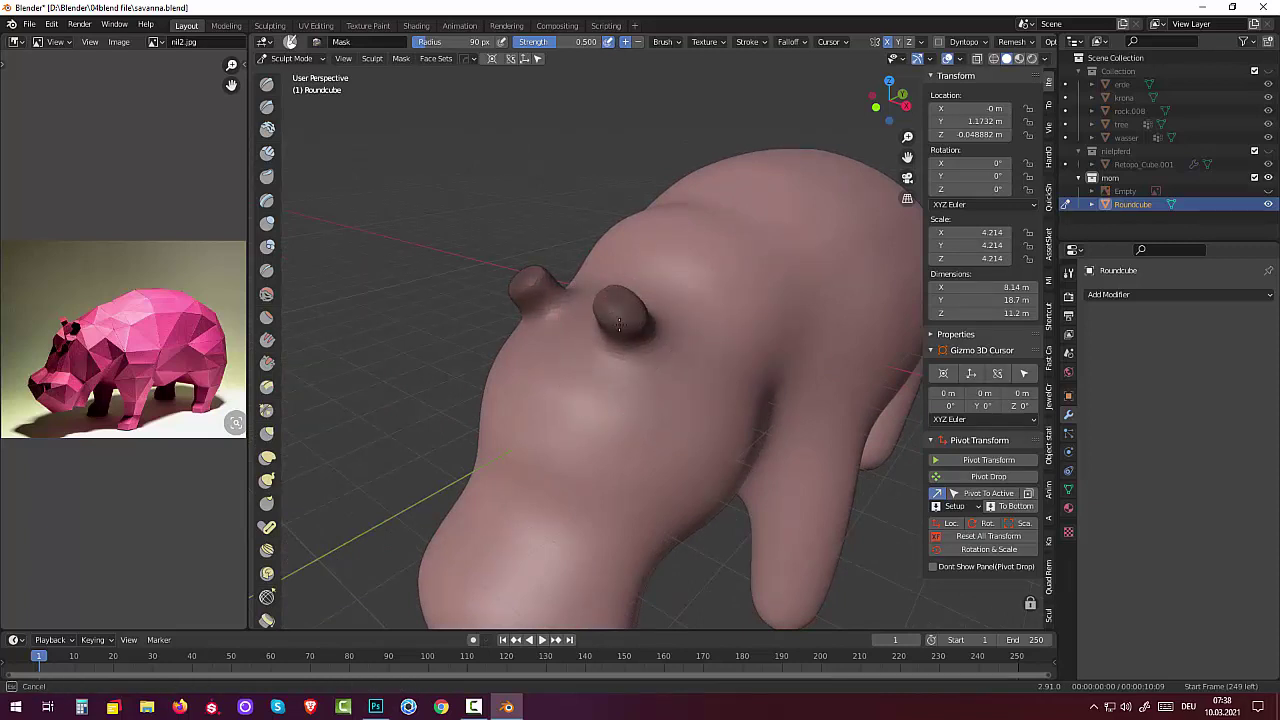
{"action": "middle_click_drag", "start_coordinate": [617, 317], "coordinate": [714, 329]}
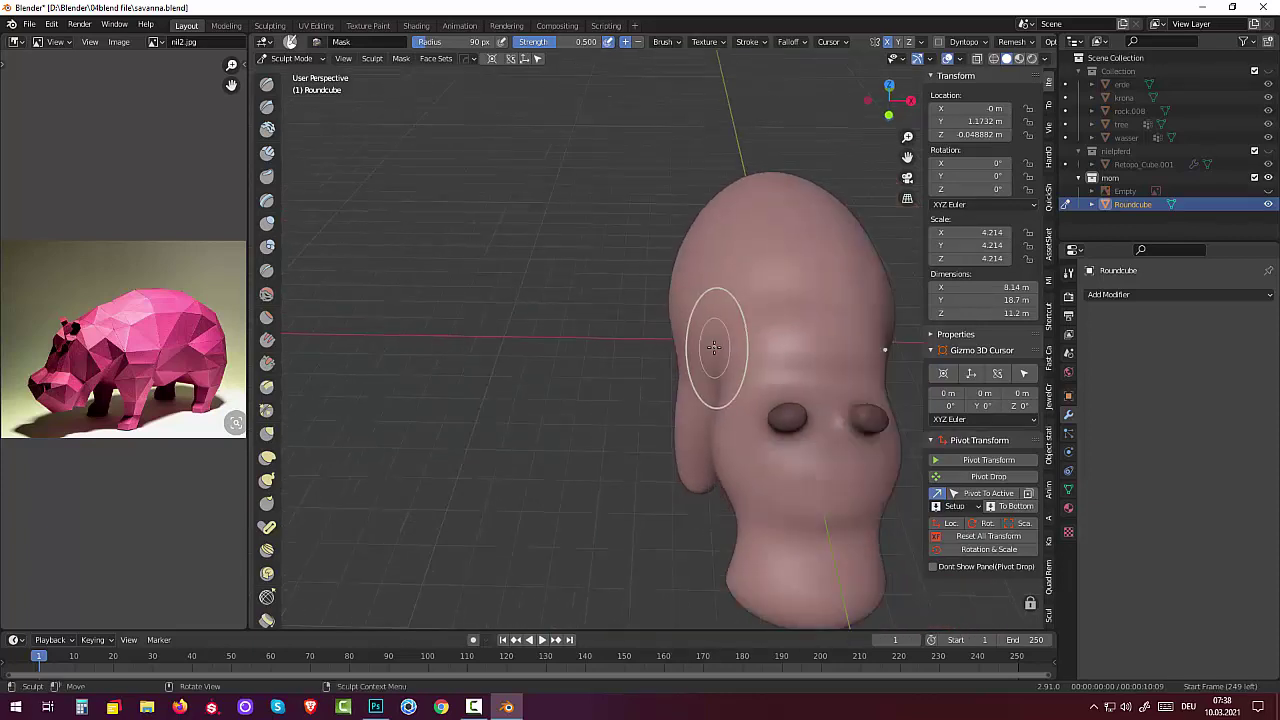
{"action": "middle_click_drag", "start_coordinate": [856, 416], "coordinate": [856, 416]}
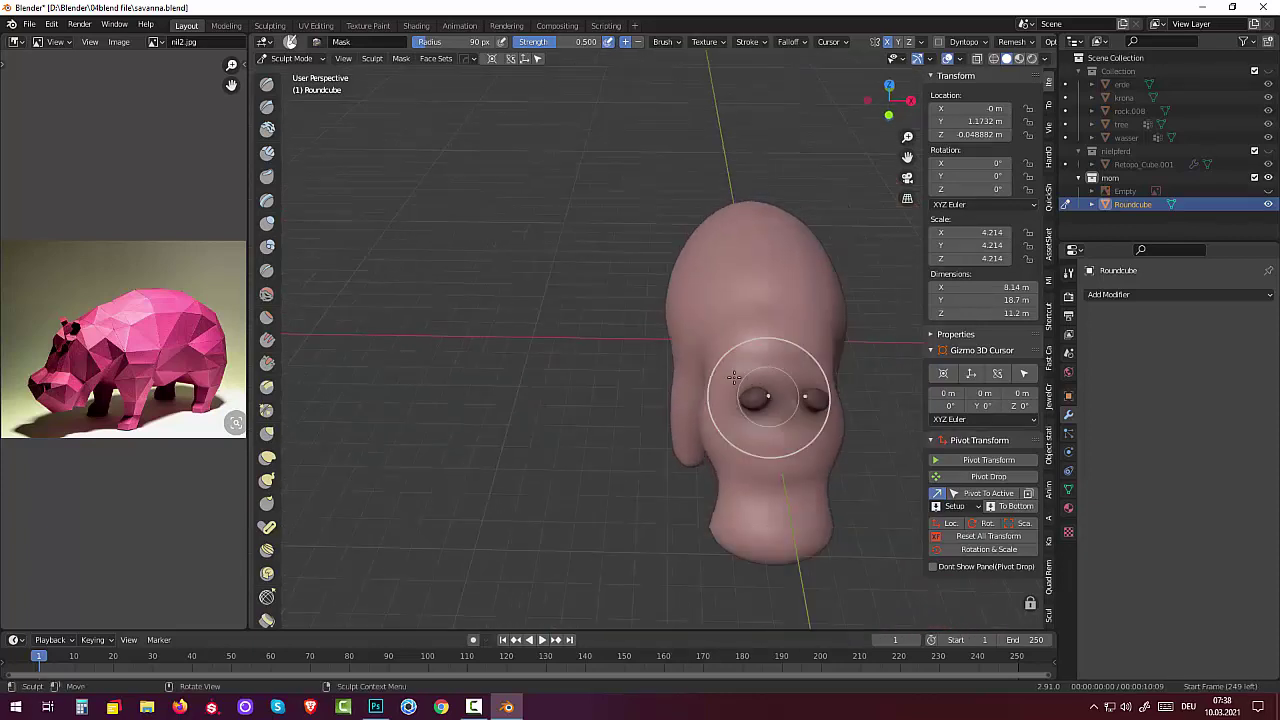
{"action": "mouse_move", "coordinate": [757, 400]}
{"action": "middle_mouse_down"}
{"action": "mouse_move", "coordinate": [669, 270]}
{"action": "mouse_move", "coordinate": [677, 251]}
{"action": "middle_mouse_up"}
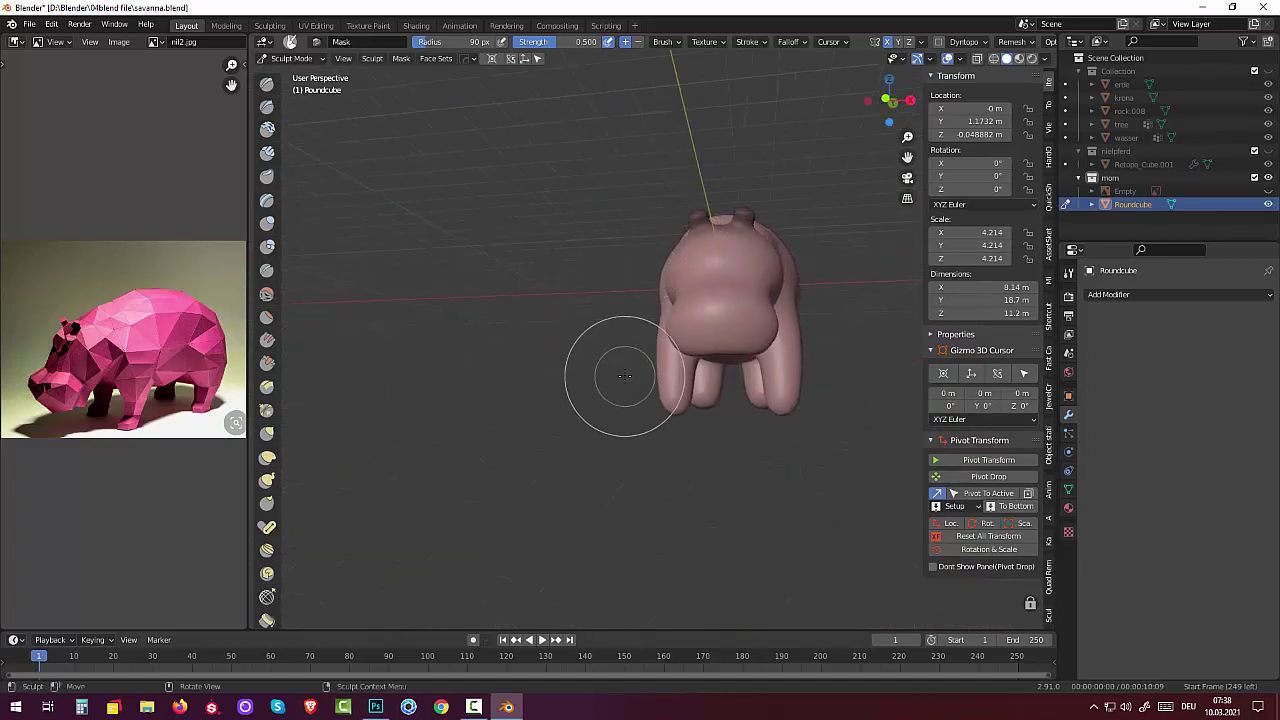
Step: Invert the mask so only the head bumps stay free, then view from the front orthographically
{"action": "key", "text": "ctrl"}
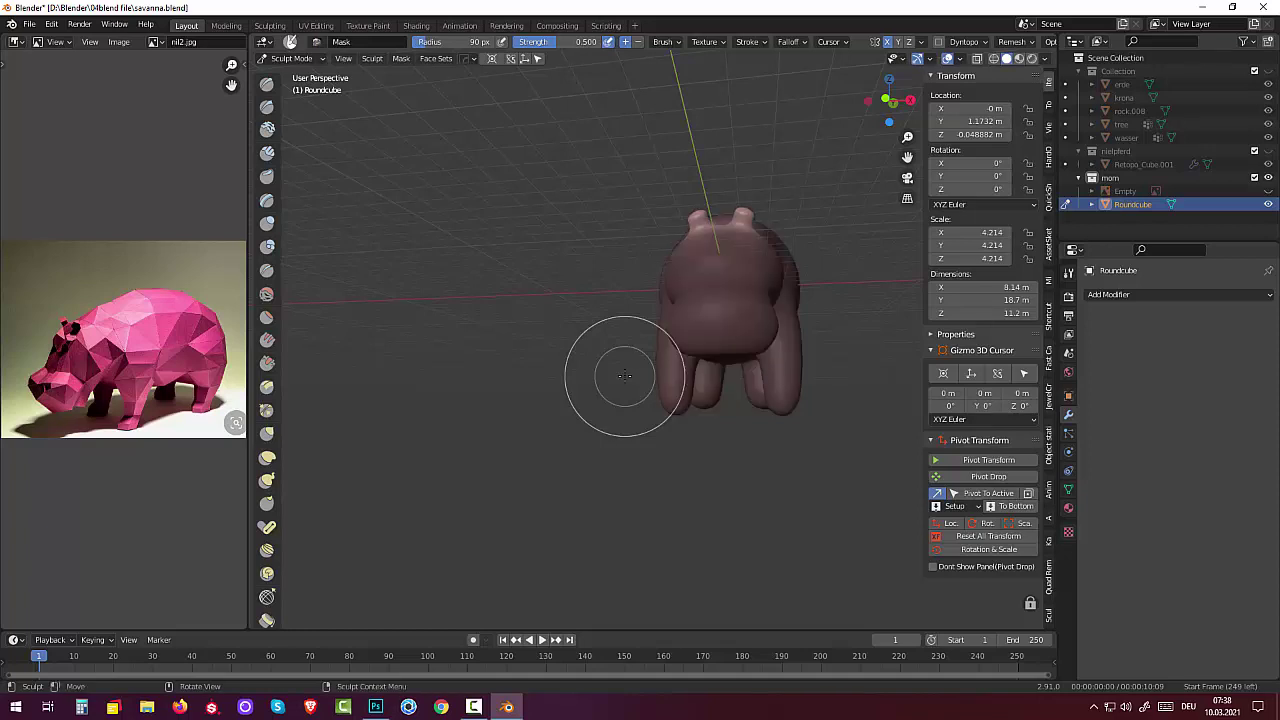
{"action": "mouse_move", "coordinate": [624, 375]}
{"action": "middle_mouse_down", "text": "ctrl"}
{"action": "mouse_move", "coordinate": [706, 335]}
{"action": "mouse_move", "coordinate": [788, 455]}
{"action": "middle_mouse_up", "text": "ctrl"}
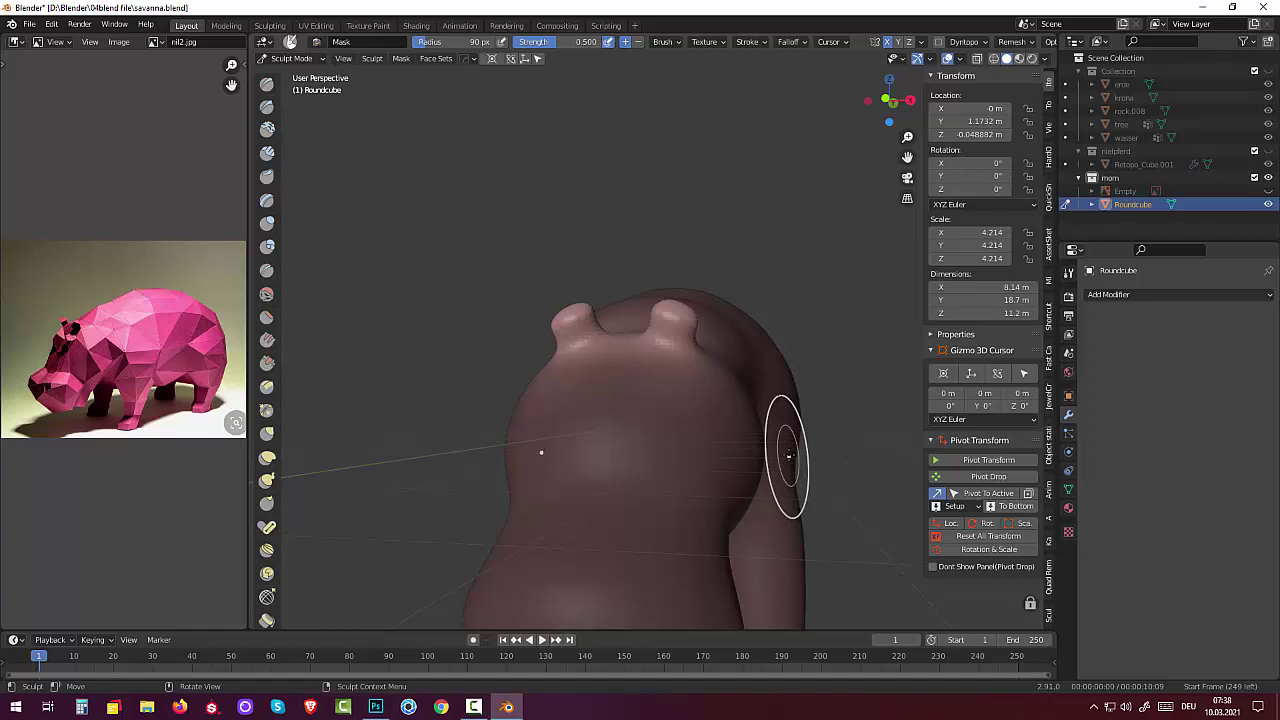
{"action": "key", "text": "KP_1"}
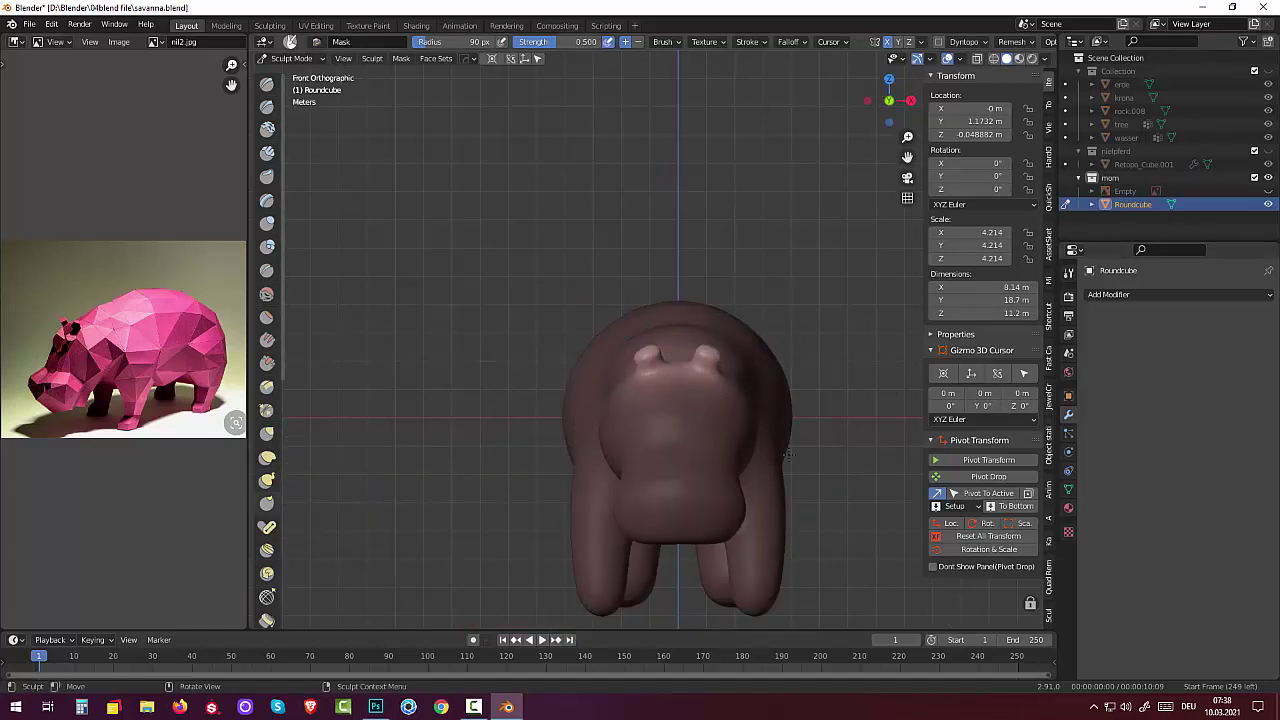
Step: Set Elastic Deform to a 23 px radius and test it on a head bump, undoing the stroke
{"action": "left_click", "coordinate": [267, 457]}
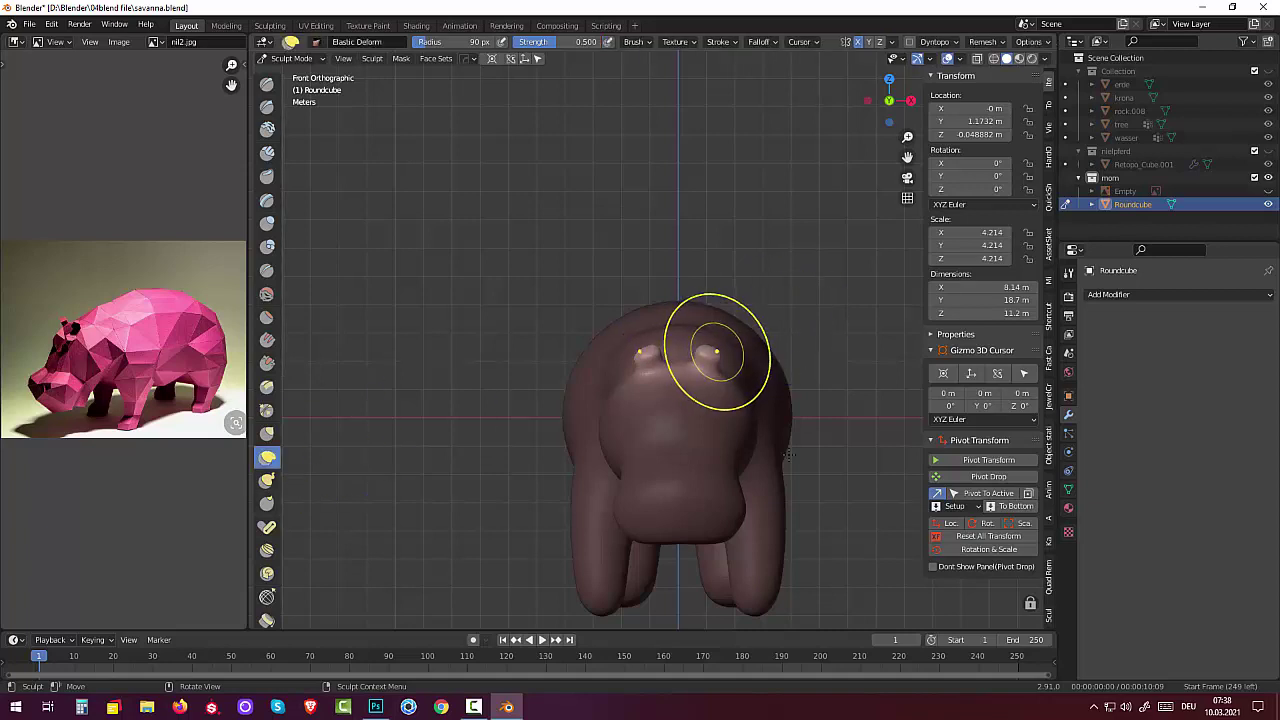
{"action": "key", "text": "f"}
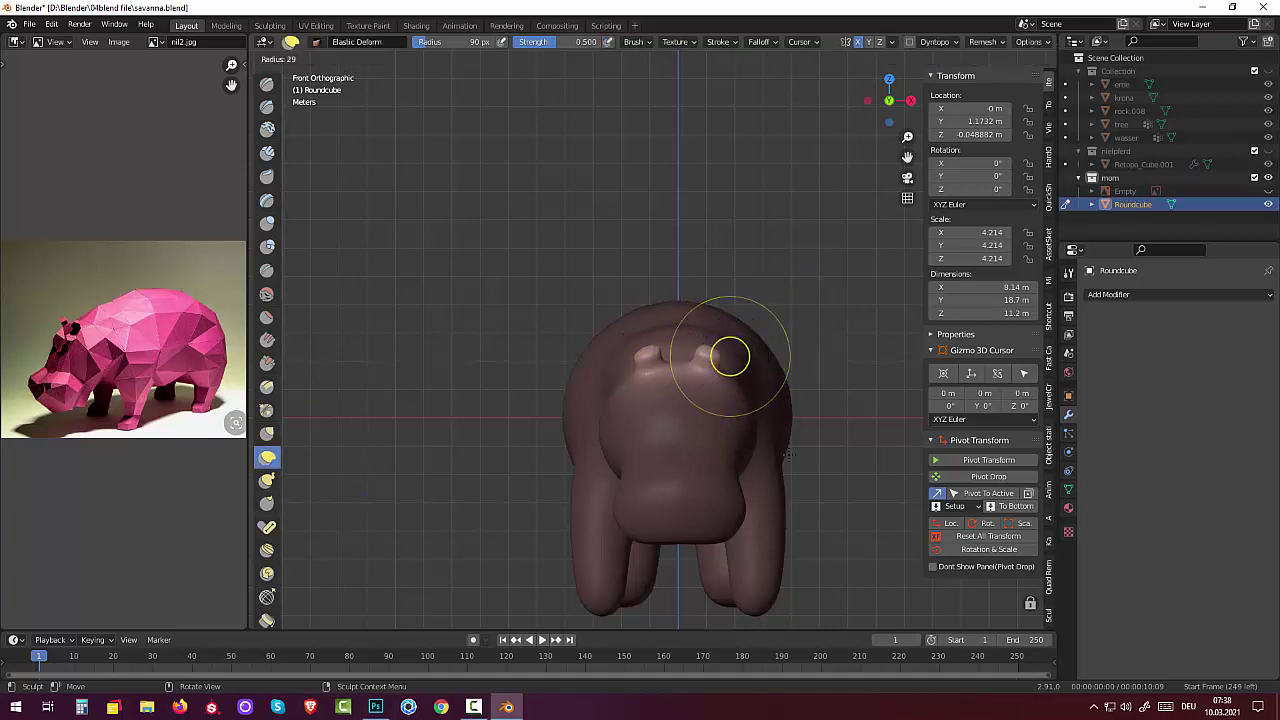
{"action": "left_click", "coordinate": [730, 356]}
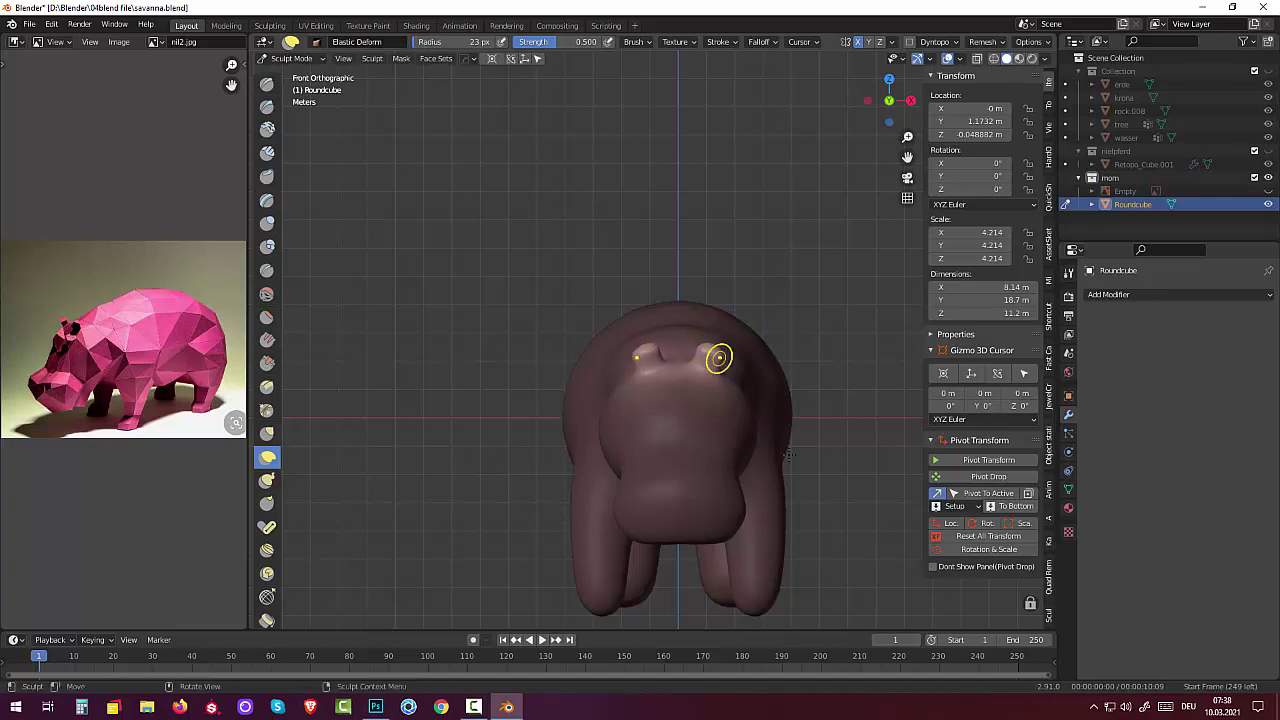
{"action": "left_click_drag", "start_coordinate": [703, 366], "coordinate": [709, 347]}
{"action": "key", "text": "ctrl+z"}
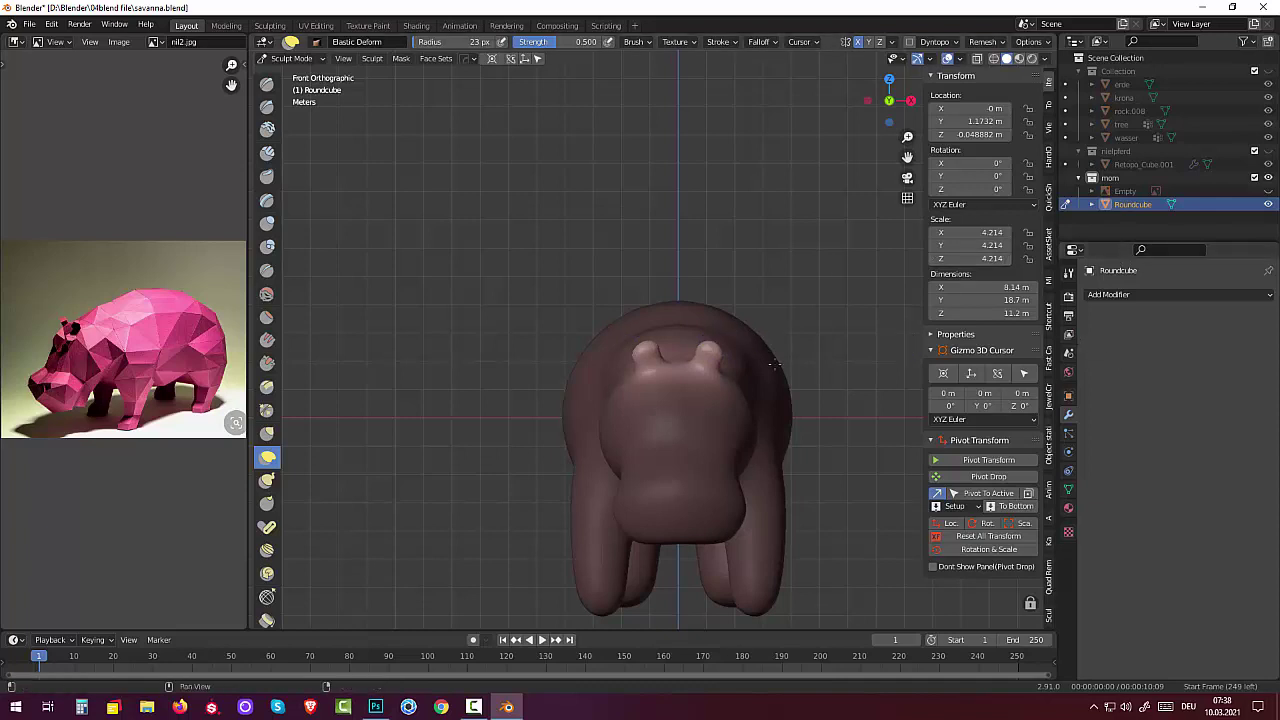
{"action": "mouse_move", "coordinate": [729, 460]}
{"action": "middle_mouse_down"}
{"action": "mouse_move", "coordinate": [731, 488]}
{"action": "mouse_move", "coordinate": [697, 480]}
{"action": "middle_mouse_up"}
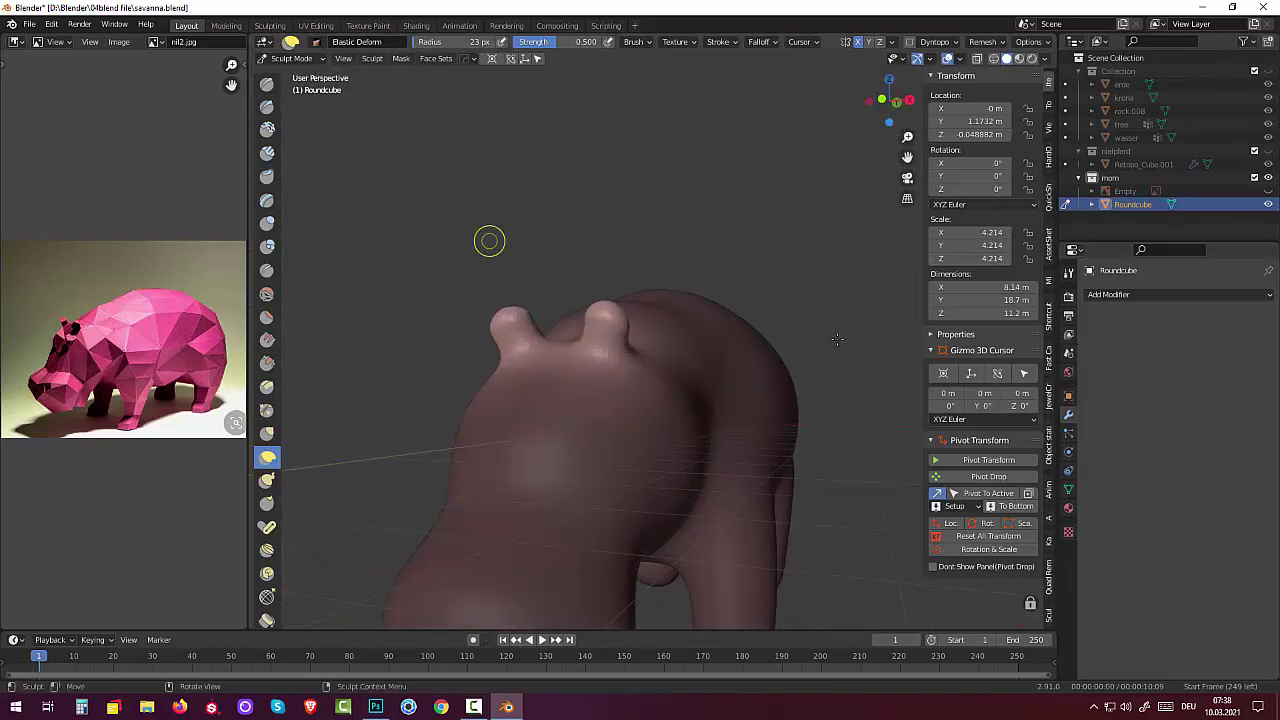
Step: Press shallow hollows into the inner sides of both ears with the Draw brush
{"action": "key", "text": "x"}
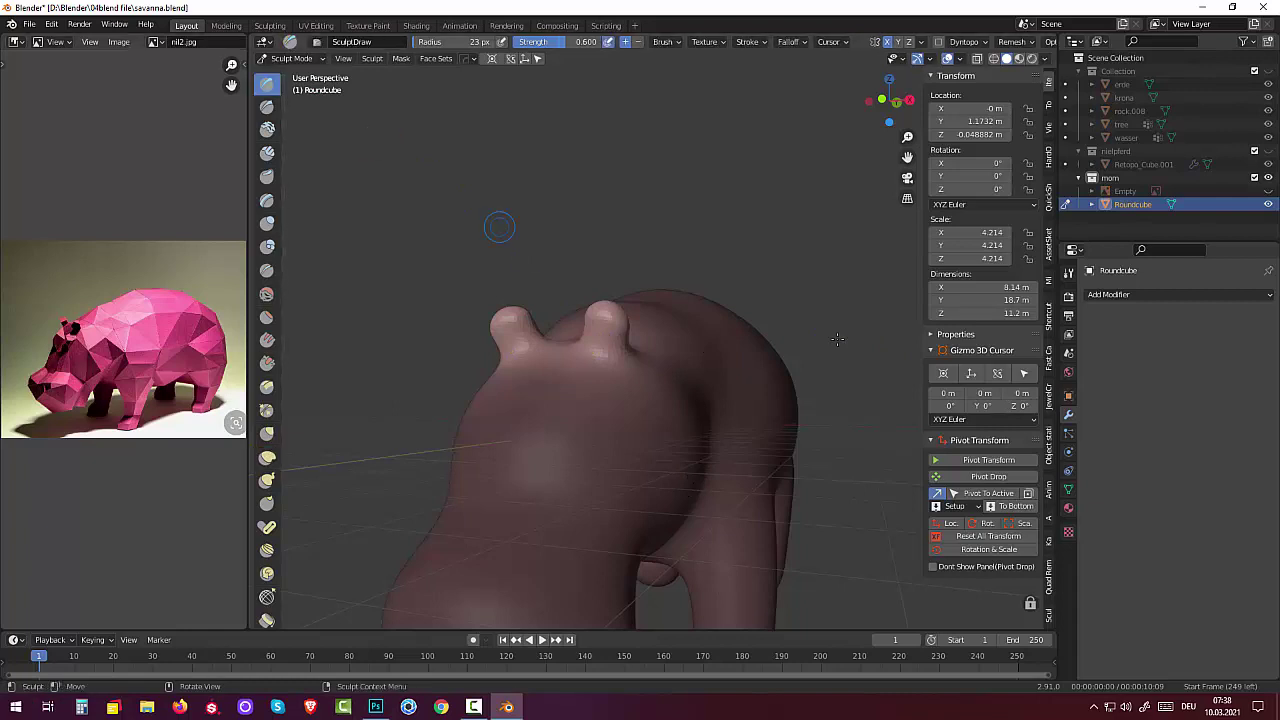
{"action": "left_click", "coordinate": [837, 339]}
{"action": "left_click_drag", "start_coordinate": [611, 351], "coordinate": [600, 357], "text": "ctrl"}
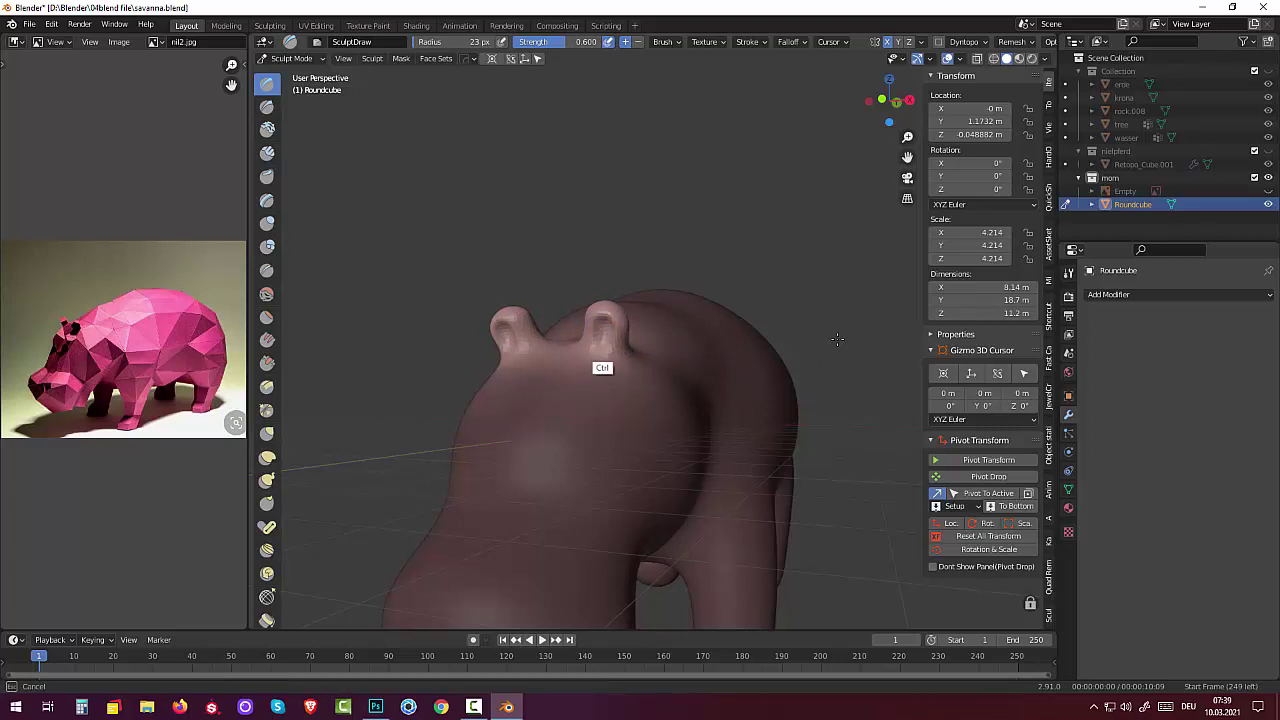
{"action": "left_click_drag", "start_coordinate": [602, 367], "coordinate": [600, 358], "text": "ctrl"}
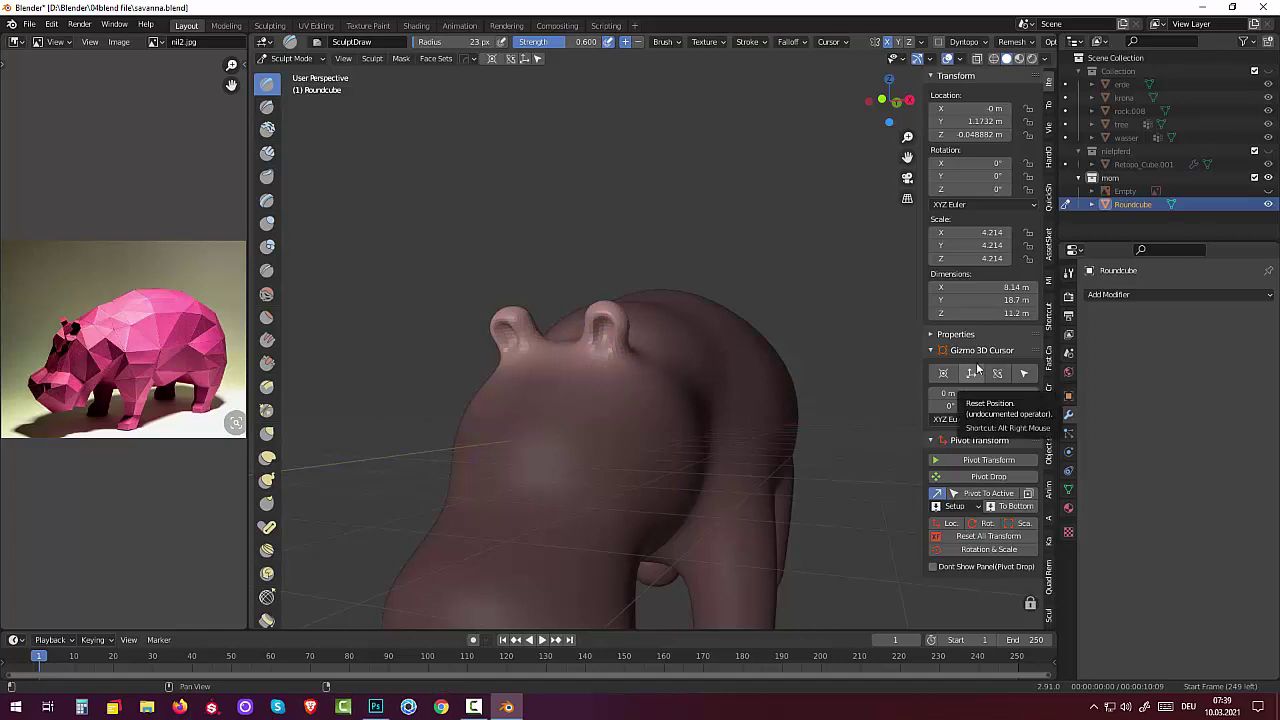
{"action": "scroll", "coordinate": [750, 405], "scroll_direction": "down", "scroll_amount": 5}
{"action": "mouse_move", "coordinate": [737, 400]}
{"action": "middle_mouse_down"}
{"action": "mouse_move", "coordinate": [629, 415]}
{"action": "mouse_move", "coordinate": [493, 463]}
{"action": "mouse_move", "coordinate": [700, 487]}
{"action": "middle_mouse_up"}
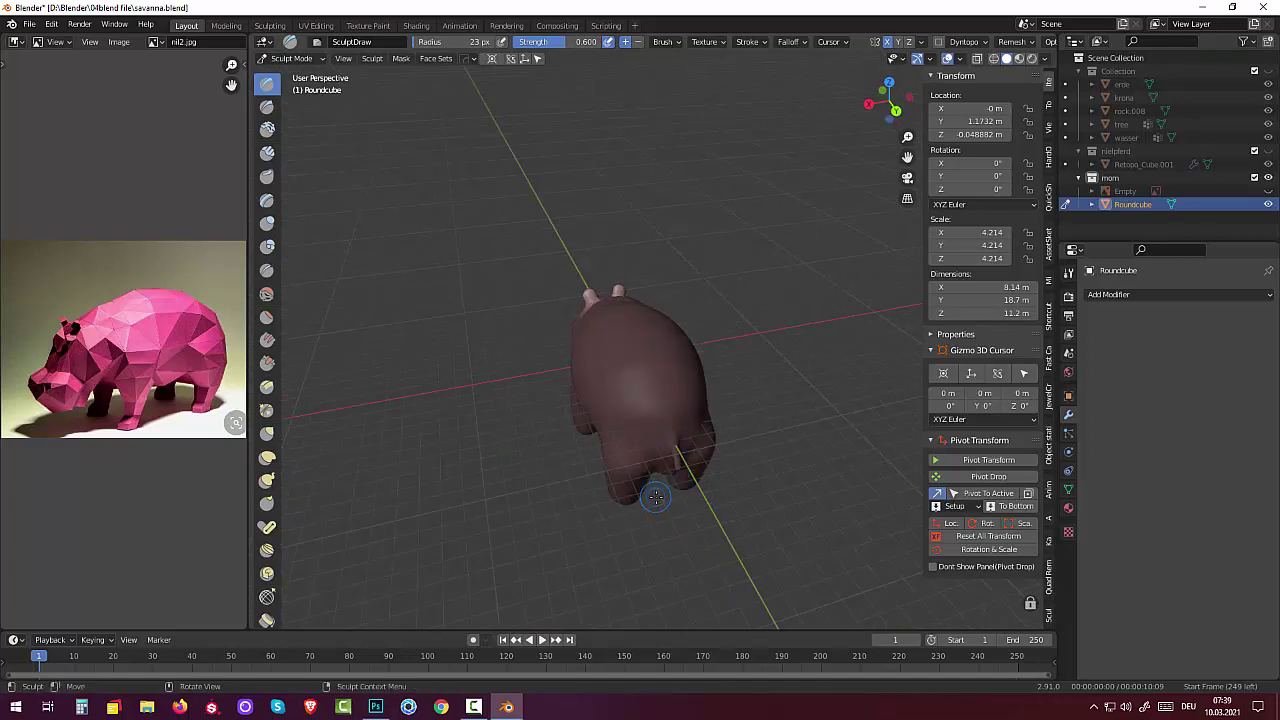
Step: Try box masking with the Mask brush, cancelling each attempt, and orbit to the rear
{"action": "key", "text": "m"}
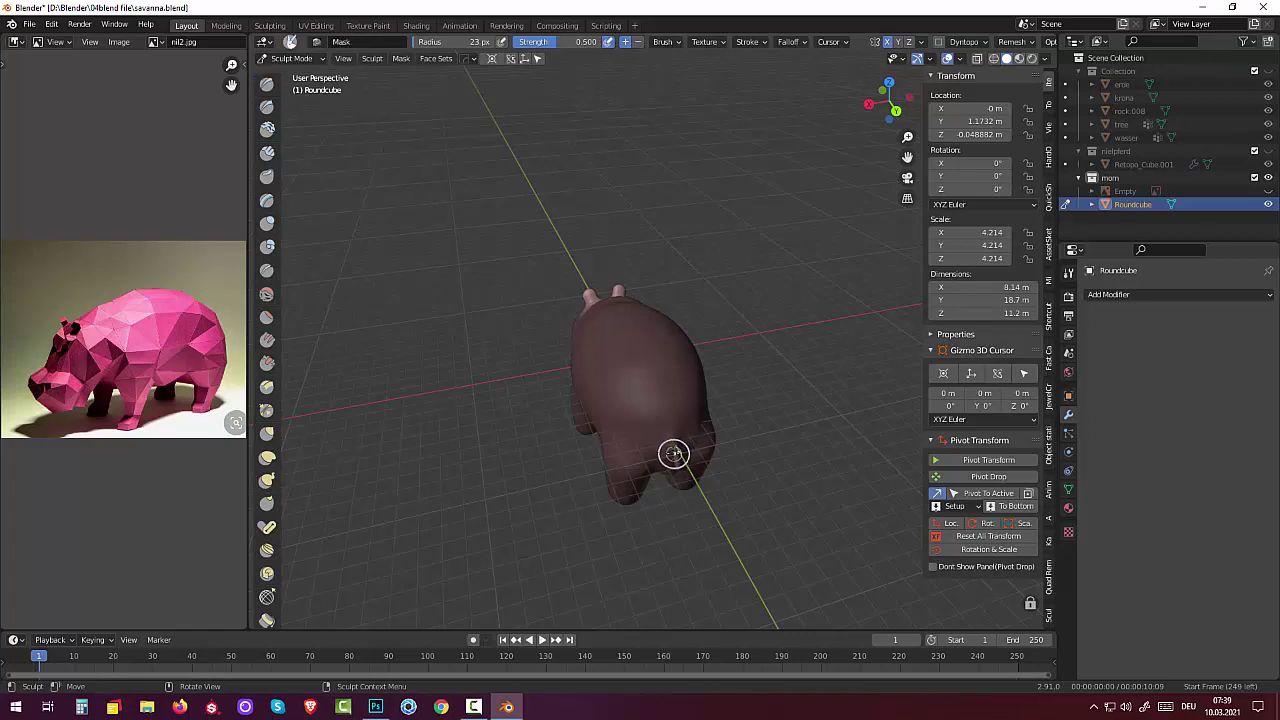
{"action": "key", "text": "b"}
{"action": "key", "text": "Escape"}
{"action": "key", "text": "b"}
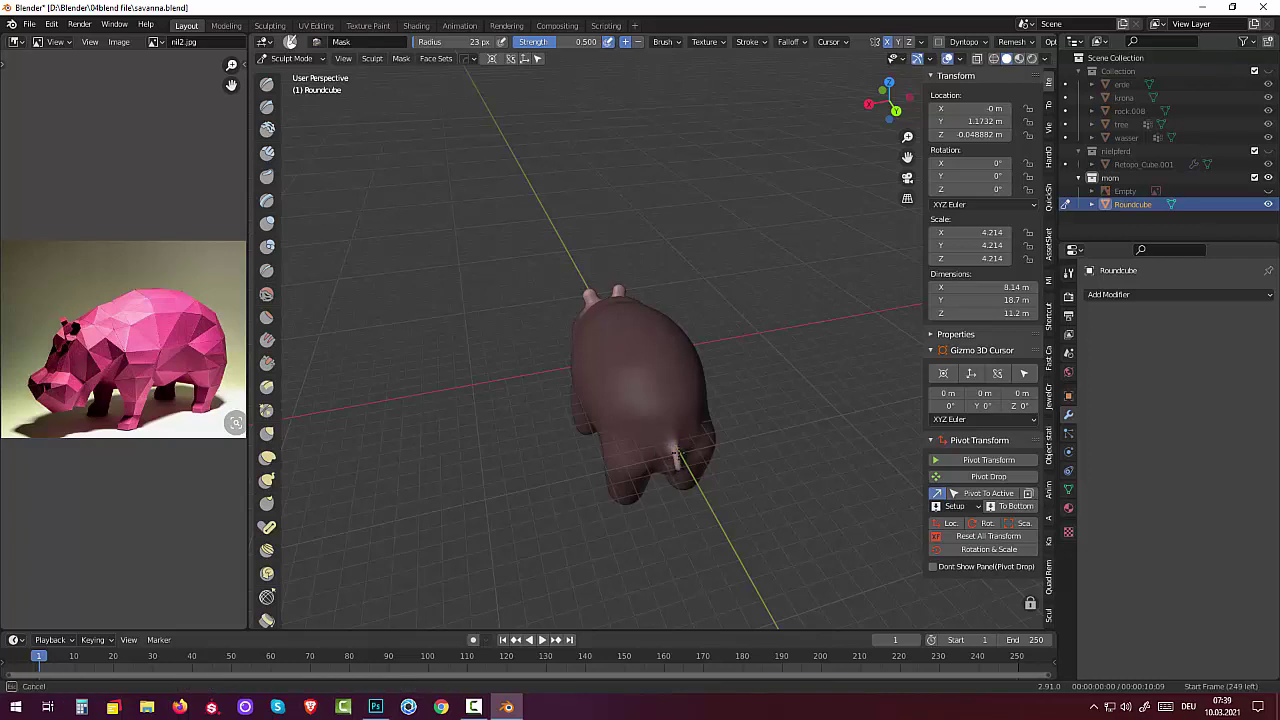
{"action": "key", "text": "Escape"}
{"action": "middle_click_drag", "start_coordinate": [673, 443], "coordinate": [793, 347]}
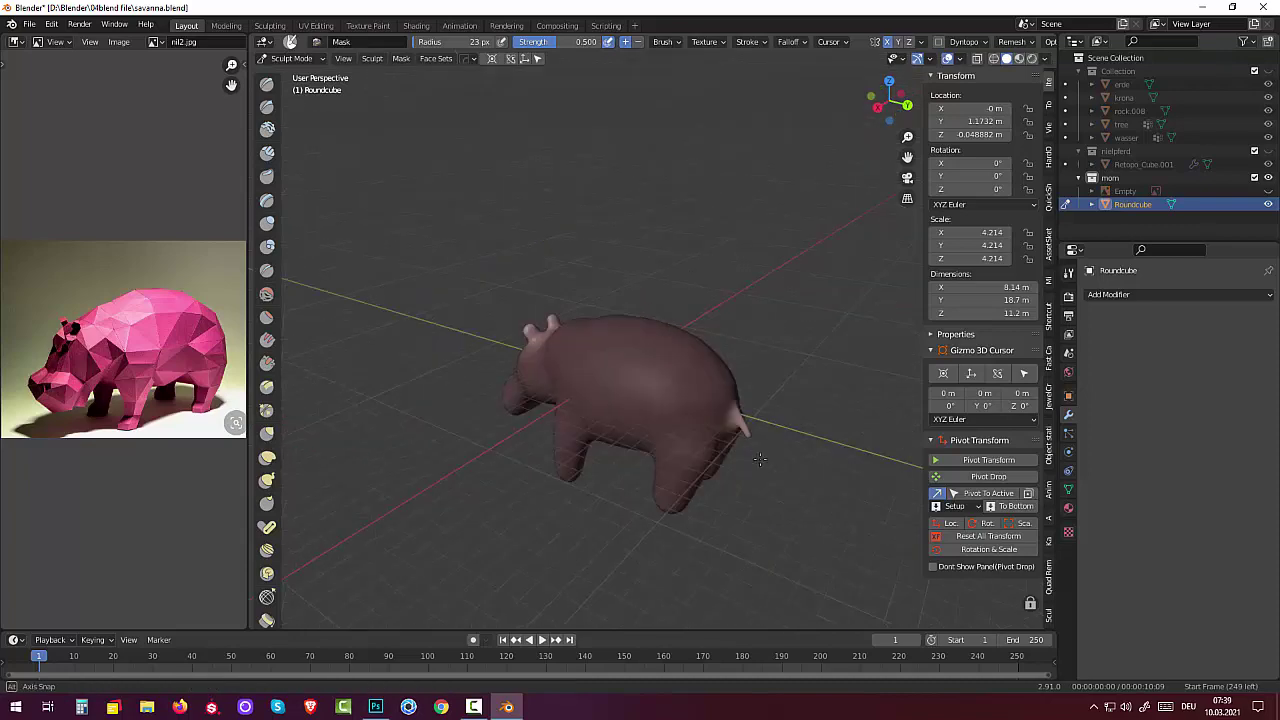
{"action": "key", "text": "b"}
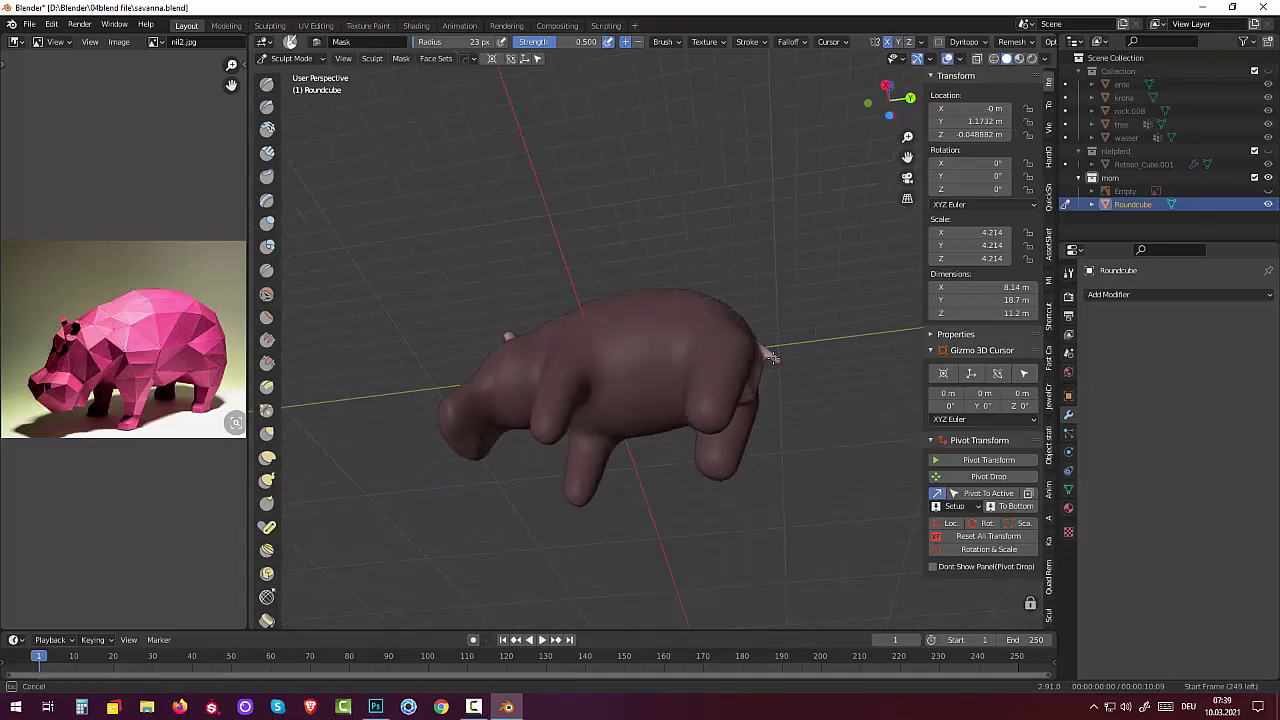
{"action": "mouse_move", "coordinate": [772, 357]}
{"action": "middle_mouse_down"}
{"action": "mouse_move", "coordinate": [645, 388]}
{"action": "mouse_move", "coordinate": [686, 320]}
{"action": "mouse_move", "coordinate": [670, 453]}
{"action": "mouse_move", "coordinate": [687, 495]}
{"action": "middle_mouse_up"}
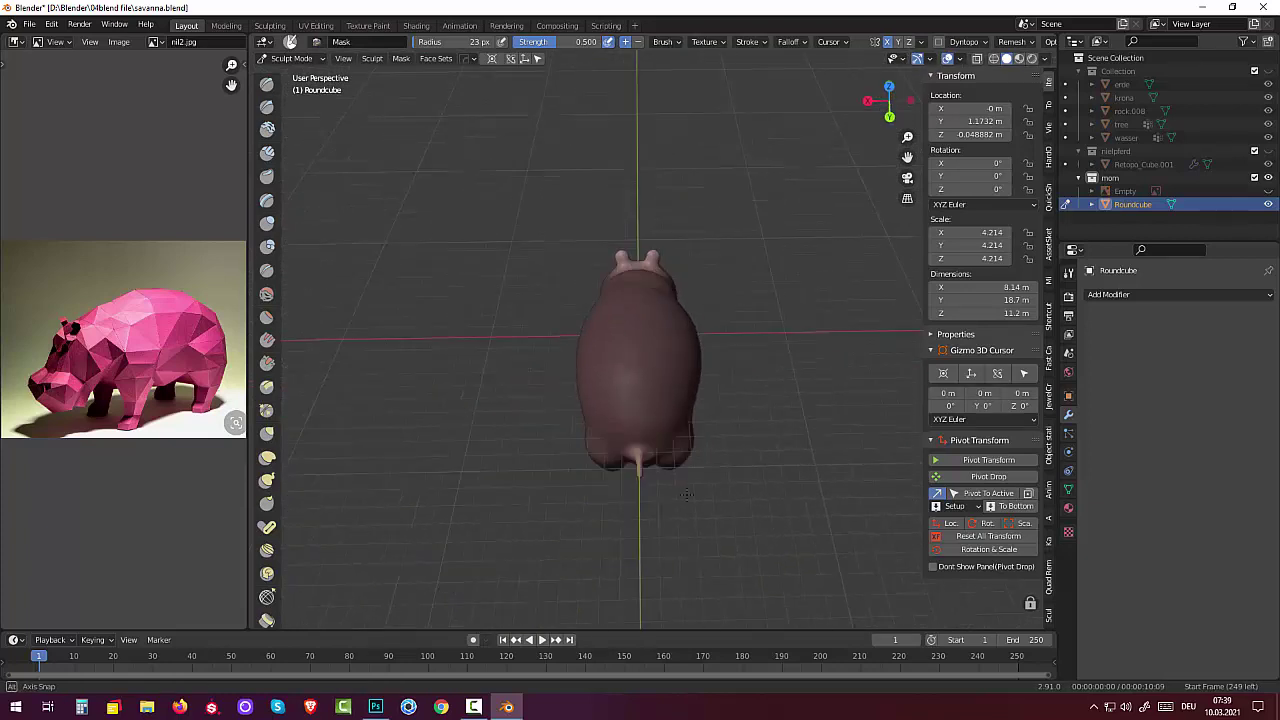
Step: Puff the tail into a thicker rounded nub with the Inflate/Deflate brush
{"action": "left_click", "coordinate": [267, 223]}
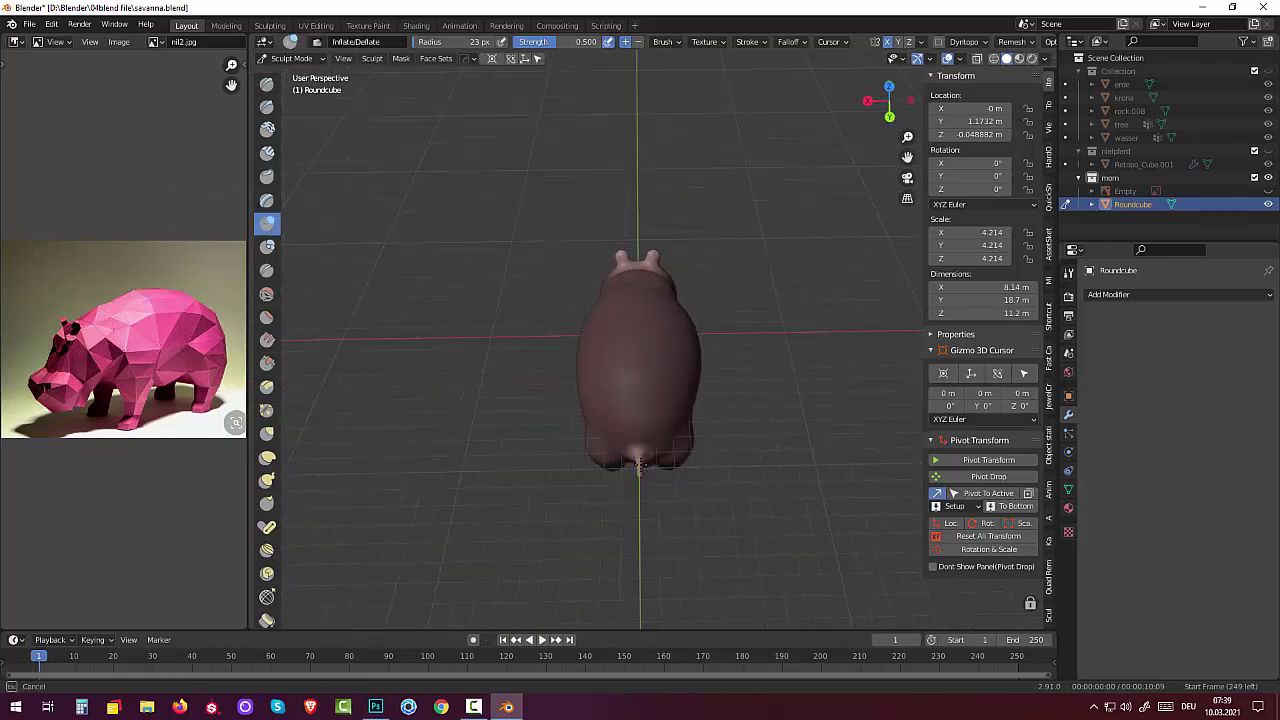
{"action": "left_click_drag", "start_coordinate": [636, 458], "coordinate": [637, 463]}
{"action": "left_click", "coordinate": [636, 465]}
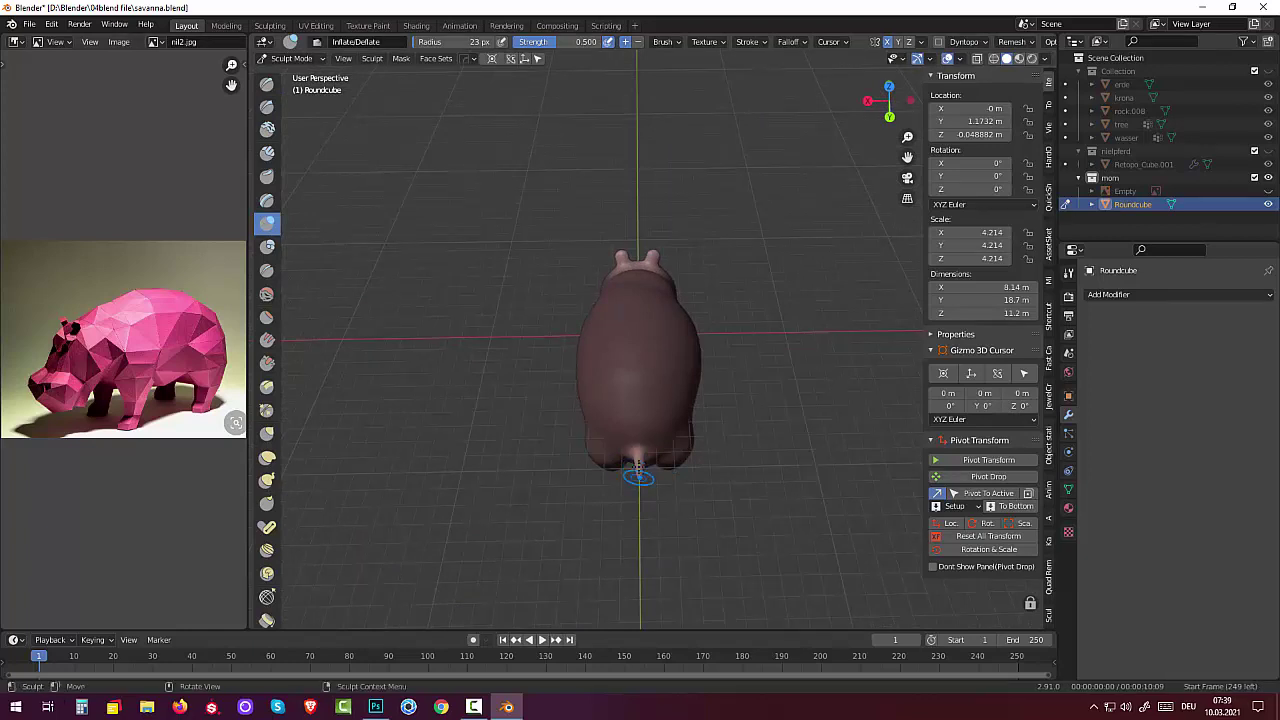
{"action": "left_click", "coordinate": [637, 464]}
{"action": "middle_click_drag", "start_coordinate": [637, 465], "coordinate": [793, 401]}
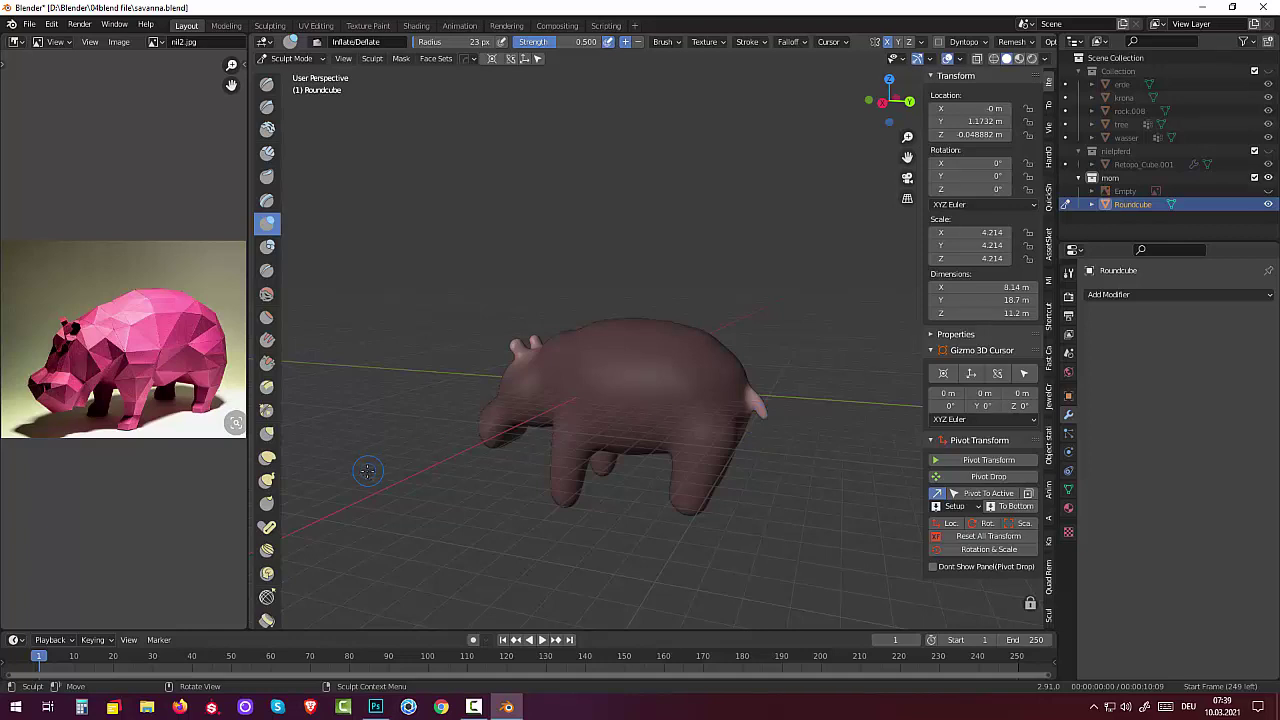
{"action": "left_click", "coordinate": [268, 459]}
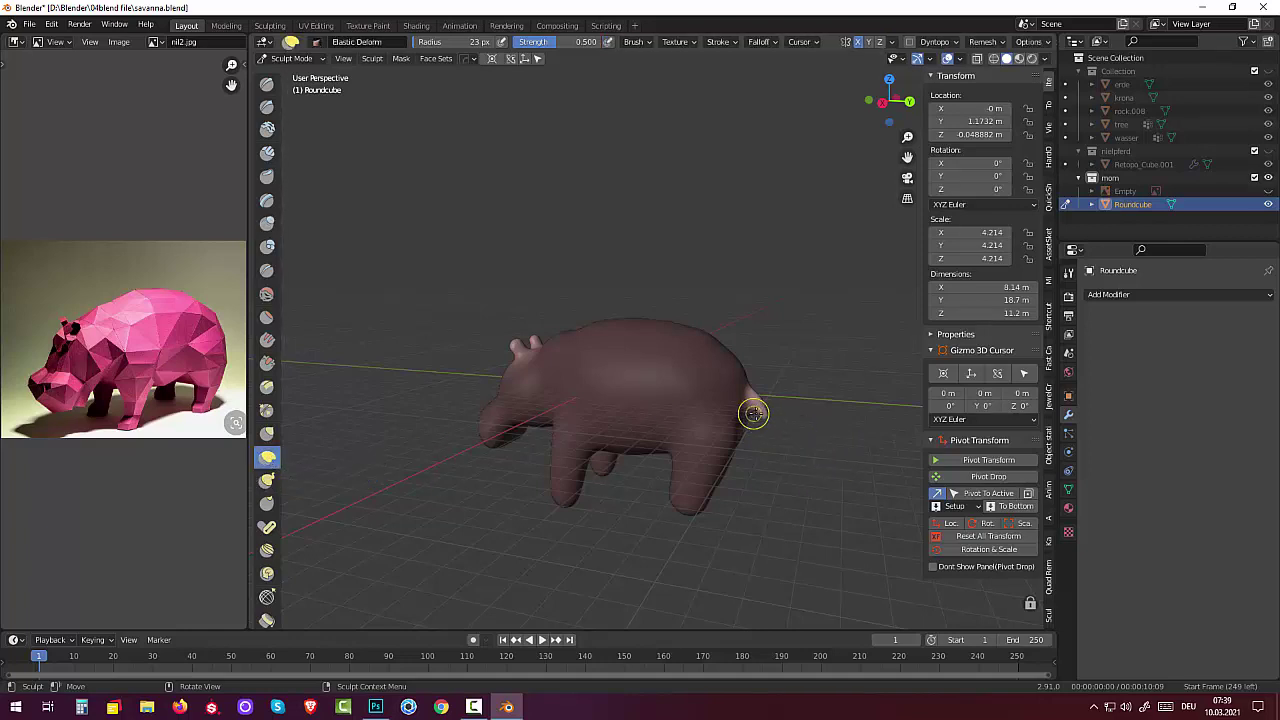
Step: Stretch the tail out with Elastic Deform, clear the mask with Alt+M, and smooth the tail base
{"action": "left_click_drag", "start_coordinate": [752, 408], "coordinate": [766, 429]}
{"action": "mouse_move", "coordinate": [770, 460]}
{"action": "middle_mouse_down"}
{"action": "mouse_move", "coordinate": [957, 410]}
{"action": "mouse_move", "coordinate": [763, 280]}
{"action": "middle_mouse_up"}
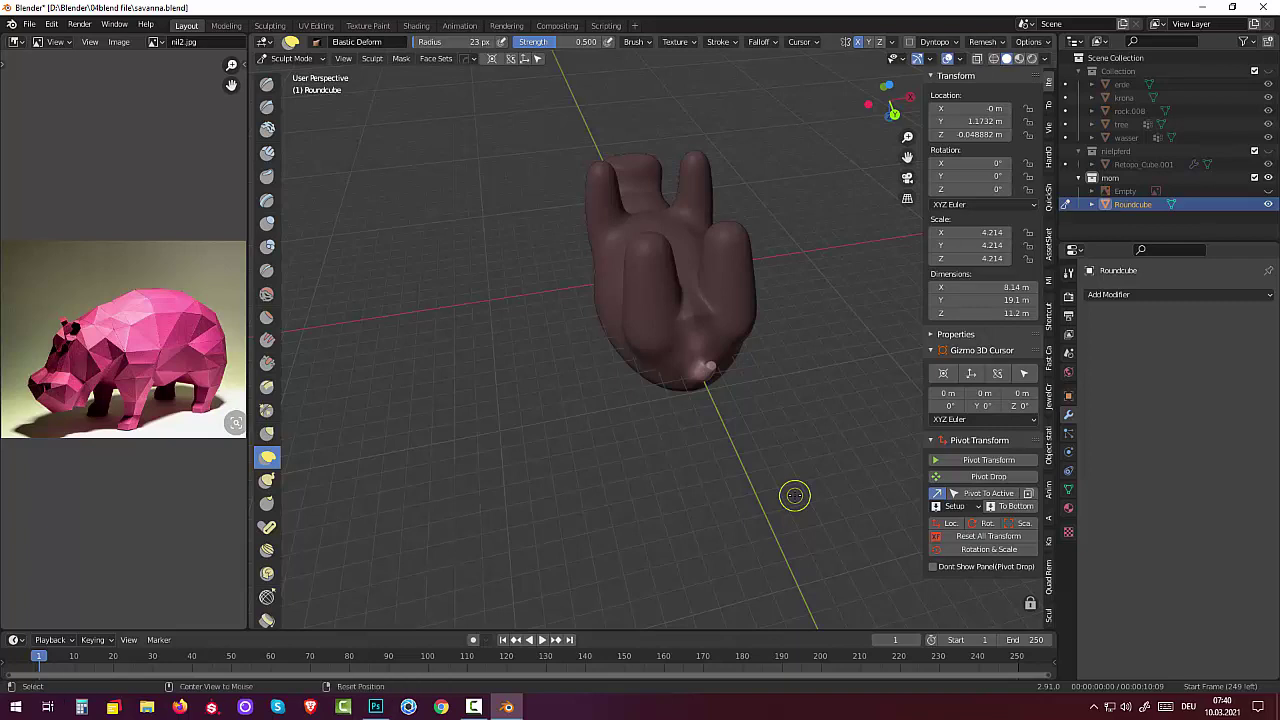
{"action": "key", "text": "alt+m"}
{"action": "mouse_move", "coordinate": [803, 340]}
{"action": "middle_mouse_down"}
{"action": "mouse_move", "coordinate": [806, 406]}
{"action": "mouse_move", "coordinate": [757, 460]}
{"action": "middle_mouse_up"}
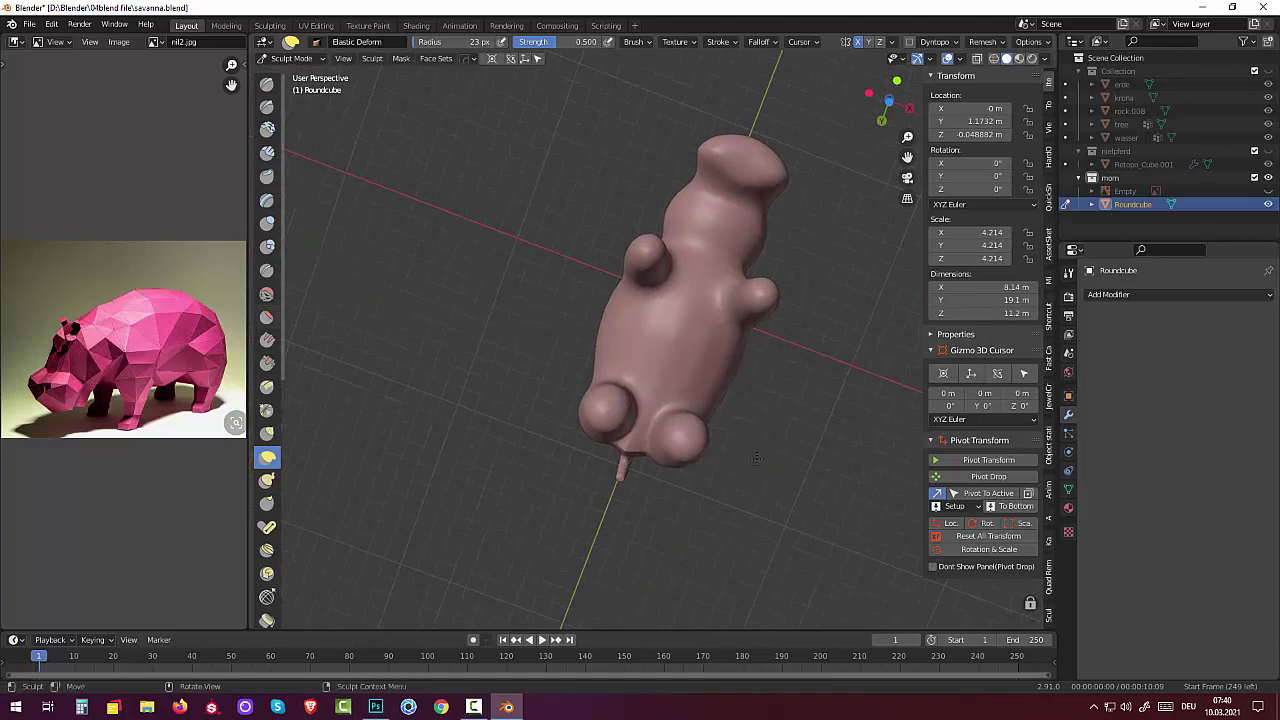
{"action": "key", "text": "shift+s"}
{"action": "left_click_drag", "start_coordinate": [757, 458], "coordinate": [757, 458]}
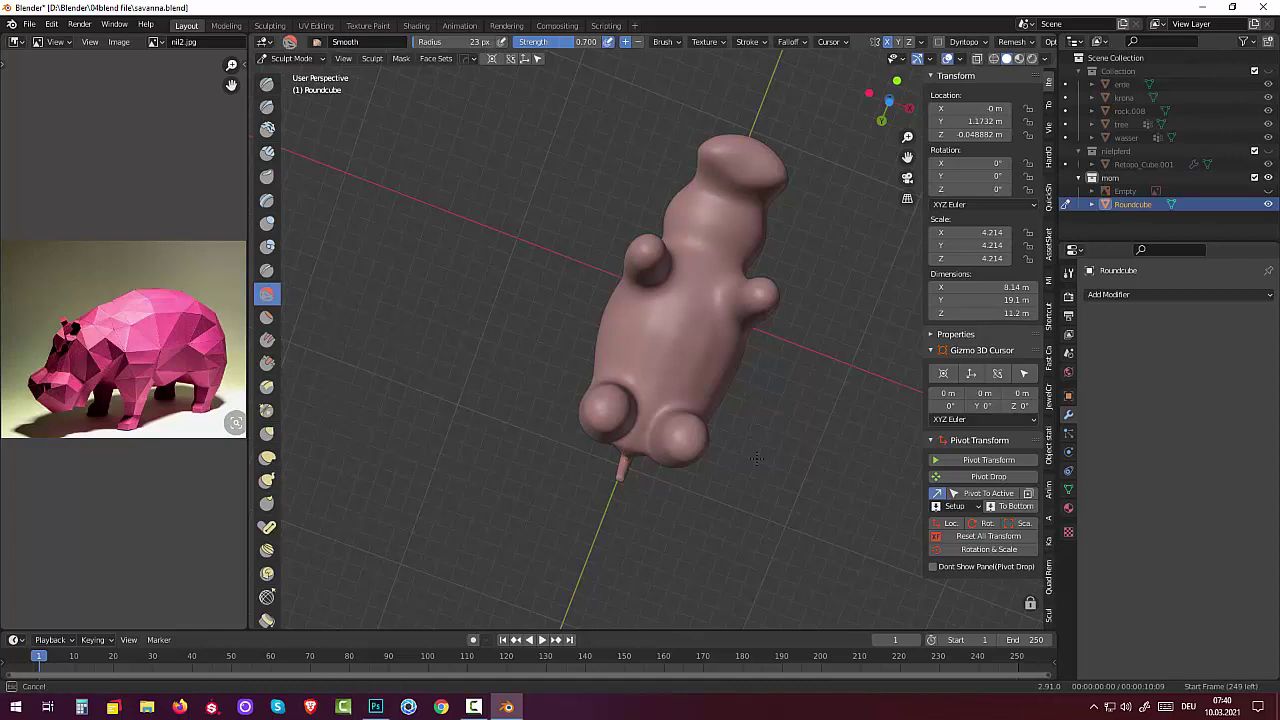
Step: Finish smoothing the hippo's rear around the tail base and orbit to check it
{"action": "left_click_drag", "start_coordinate": [757, 458], "coordinate": [673, 330]}
{"action": "mouse_move", "coordinate": [673, 330]}
{"action": "middle_mouse_down"}
{"action": "mouse_move", "coordinate": [751, 487]}
{"action": "mouse_move", "coordinate": [617, 438]}
{"action": "mouse_move", "coordinate": [497, 453]}
{"action": "mouse_move", "coordinate": [432, 290]}
{"action": "mouse_move", "coordinate": [520, 251]}
{"action": "mouse_move", "coordinate": [670, 242]}
{"action": "middle_mouse_up"}
{"action": "mouse_move", "coordinate": [714, 285]}
{"action": "middle_mouse_down"}
{"action": "mouse_move", "coordinate": [619, 469]}
{"action": "mouse_move", "coordinate": [492, 474]}
{"action": "mouse_move", "coordinate": [490, 455]}
{"action": "middle_mouse_up"}
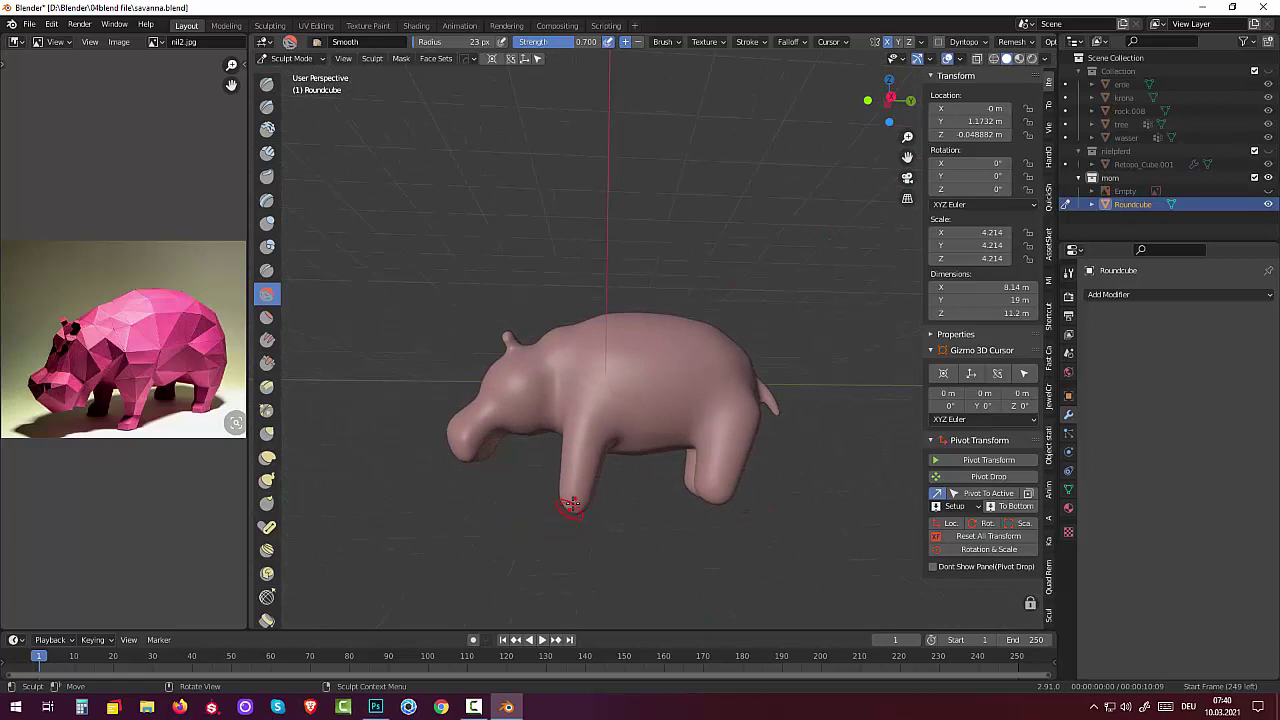
Step: Try stretching a front leg with Elastic Deform at 0.500 strength, then cancel the stroke
{"action": "left_click", "coordinate": [267, 460]}
{"action": "left_click_drag", "start_coordinate": [571, 514], "coordinate": [577, 497]}
{"action": "right_click", "coordinate": [596, 540]}
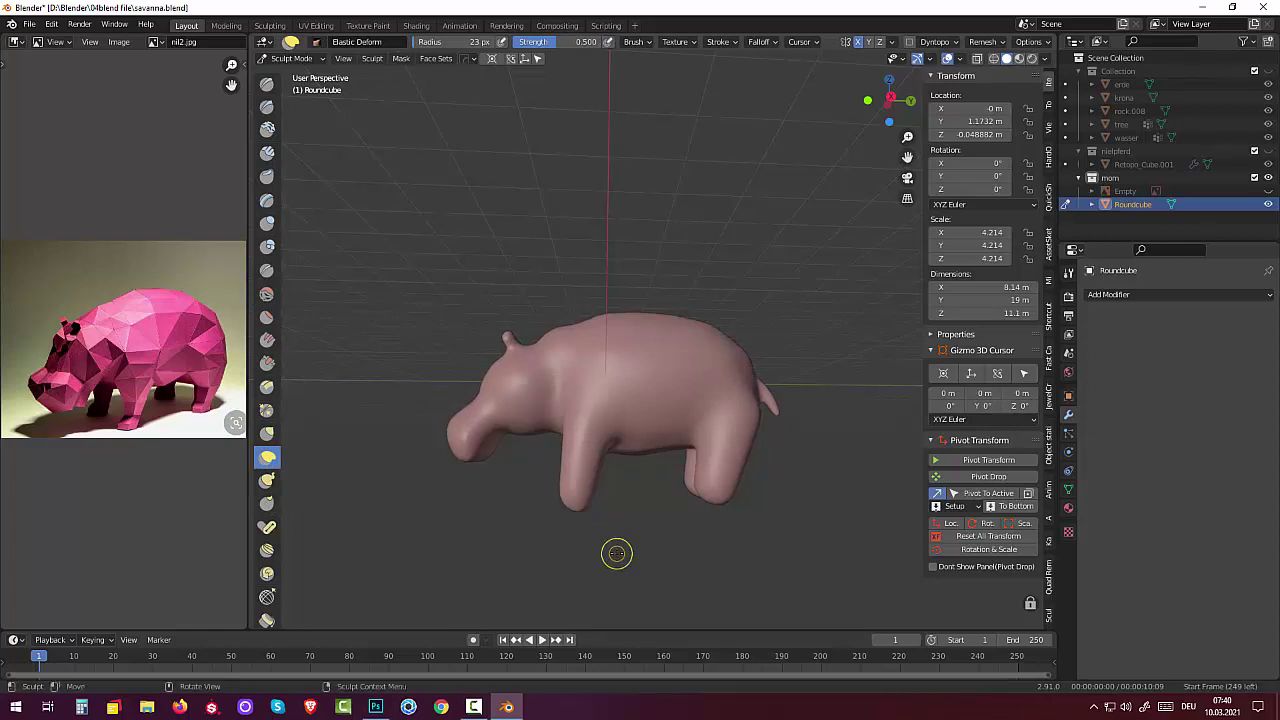
{"action": "mouse_move", "coordinate": [614, 551]}
{"action": "middle_mouse_down"}
{"action": "mouse_move", "coordinate": [713, 485]}
{"action": "mouse_move", "coordinate": [586, 471]}
{"action": "middle_mouse_up"}
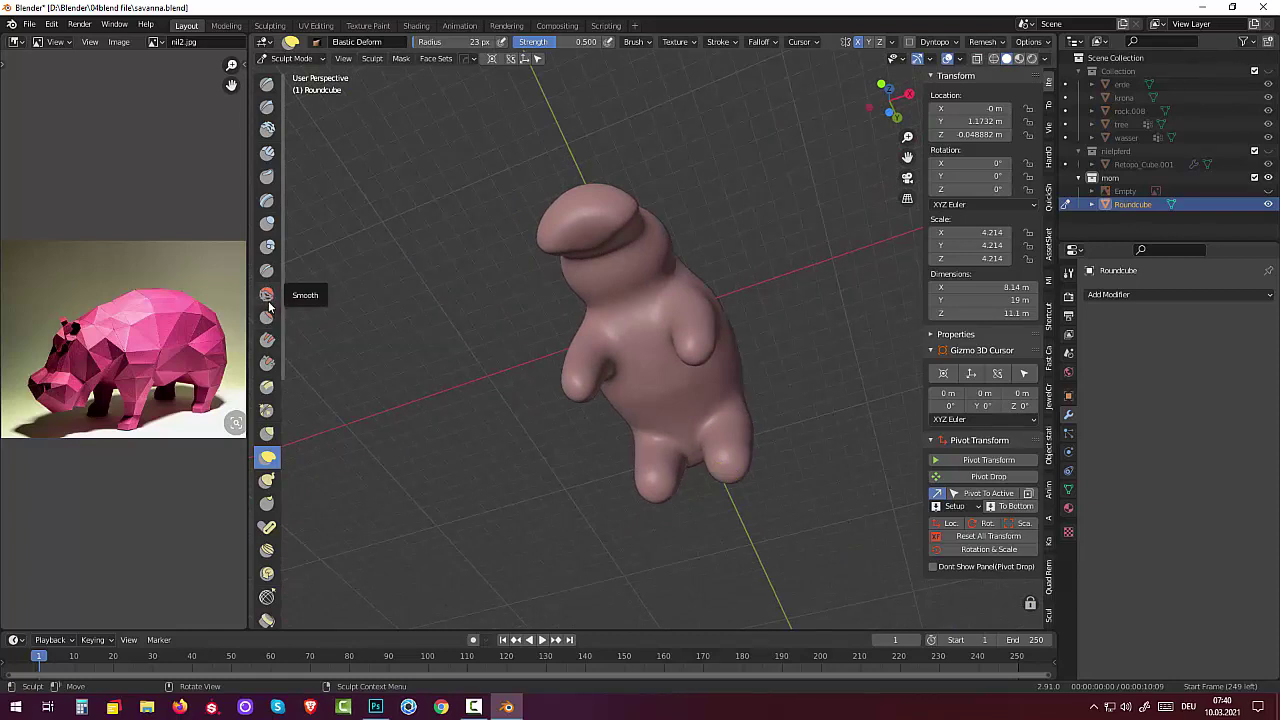
Step: Flatten the hippo's belly and a foot with the Scrape/Peaks brush at 60 px radius
{"action": "left_click", "coordinate": [267, 363]}
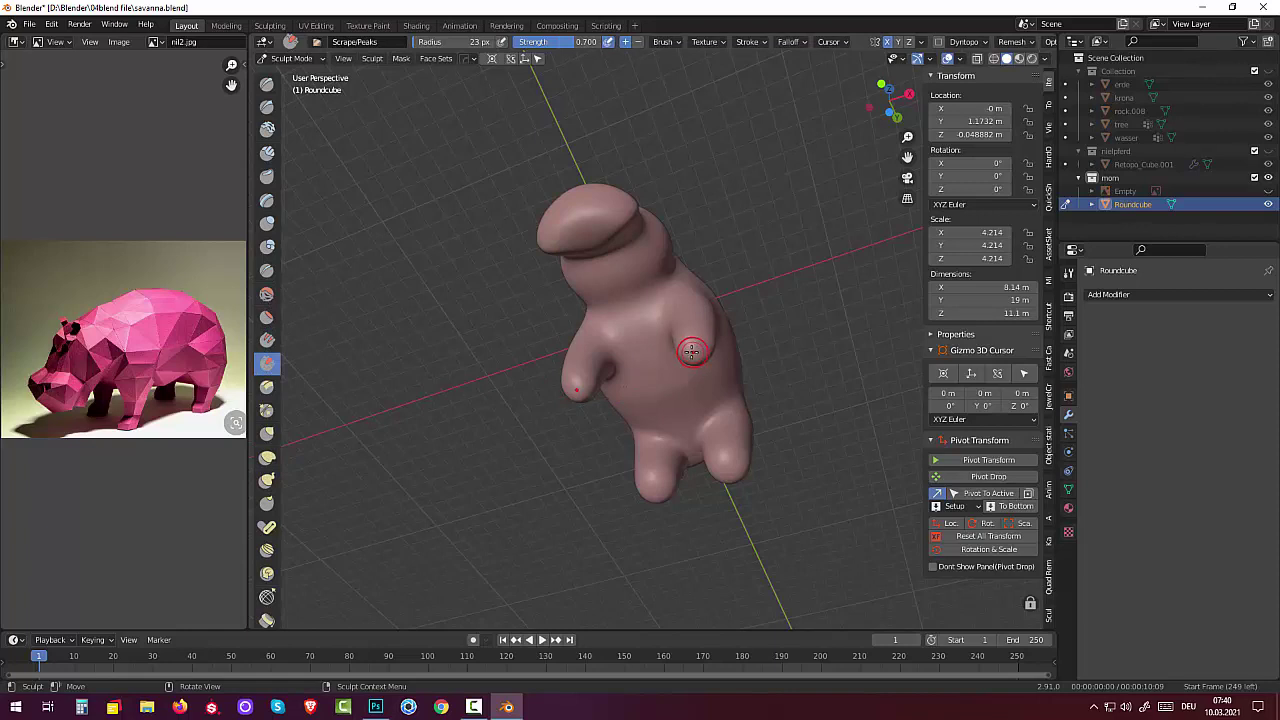
{"action": "left_click_drag", "start_coordinate": [691, 351], "coordinate": [714, 457]}
{"action": "key", "text": "f"}
{"action": "left_click", "coordinate": [740, 450]}
{"action": "left_click_drag", "start_coordinate": [690, 360], "coordinate": [693, 355]}
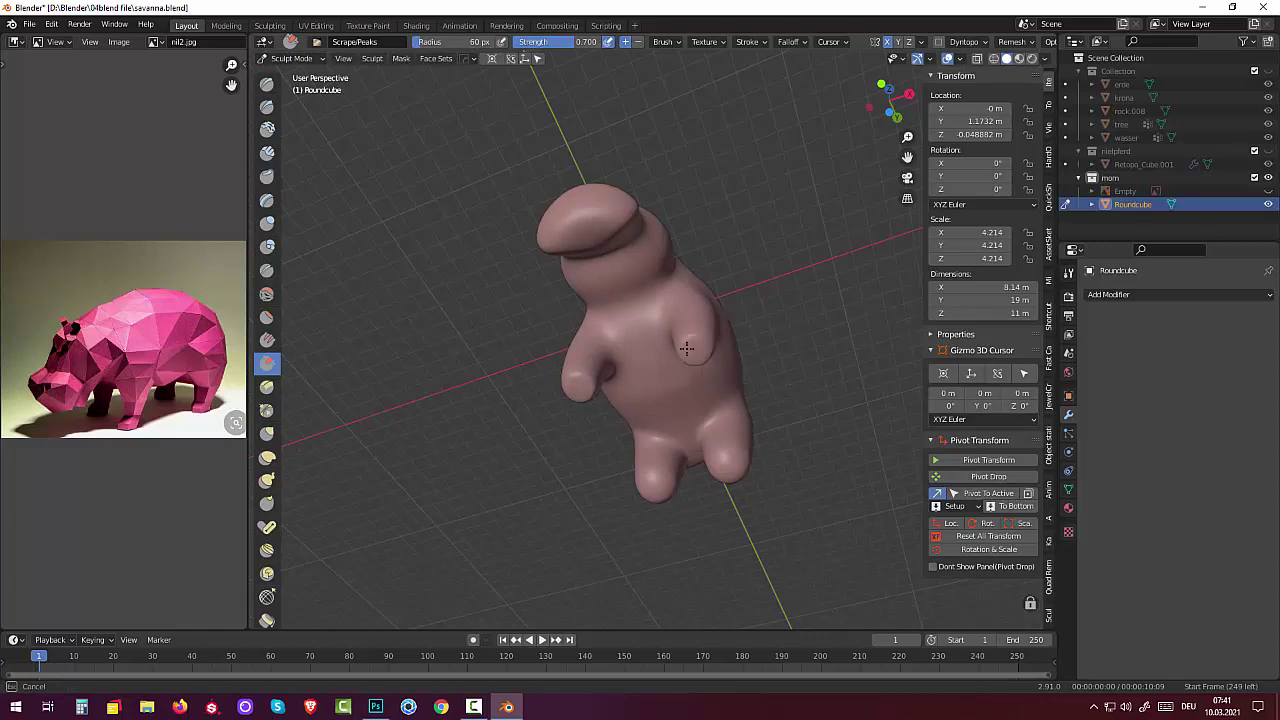
{"action": "left_click_drag", "start_coordinate": [698, 350], "coordinate": [699, 349]}
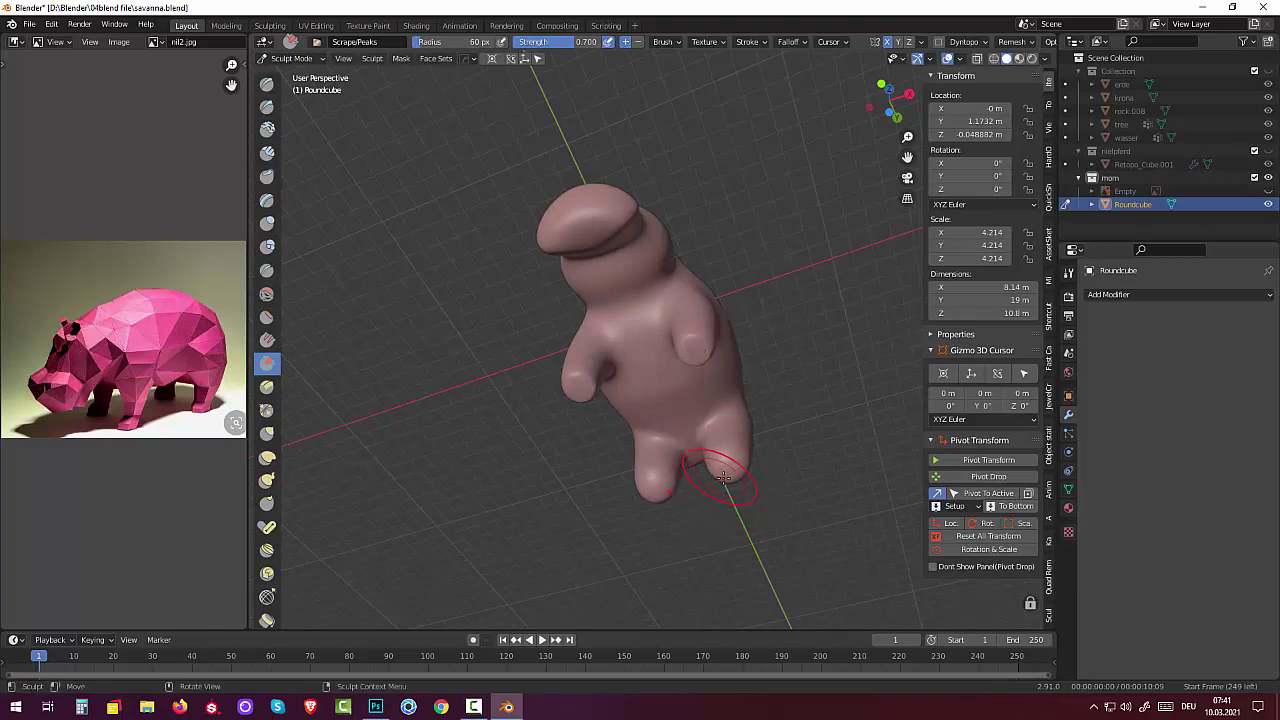
{"action": "left_click_drag", "start_coordinate": [723, 478], "coordinate": [726, 477]}
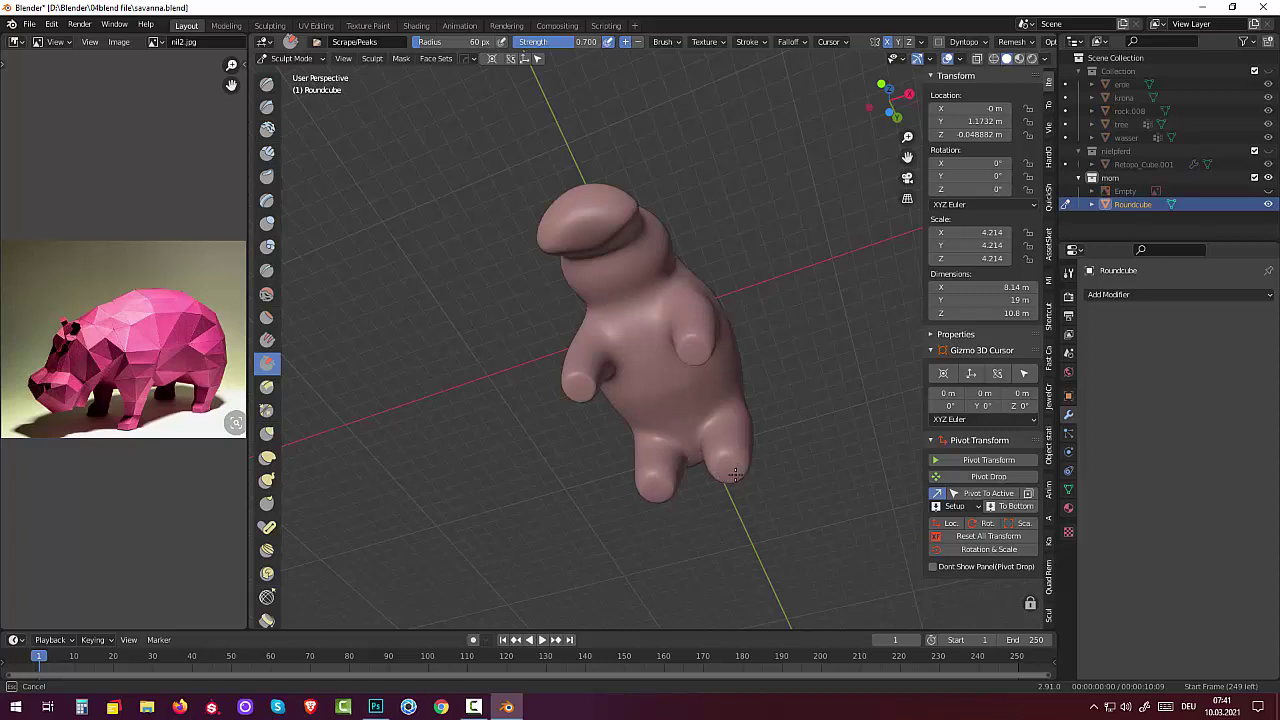
{"action": "left_click_drag", "start_coordinate": [724, 464], "coordinate": [724, 464]}
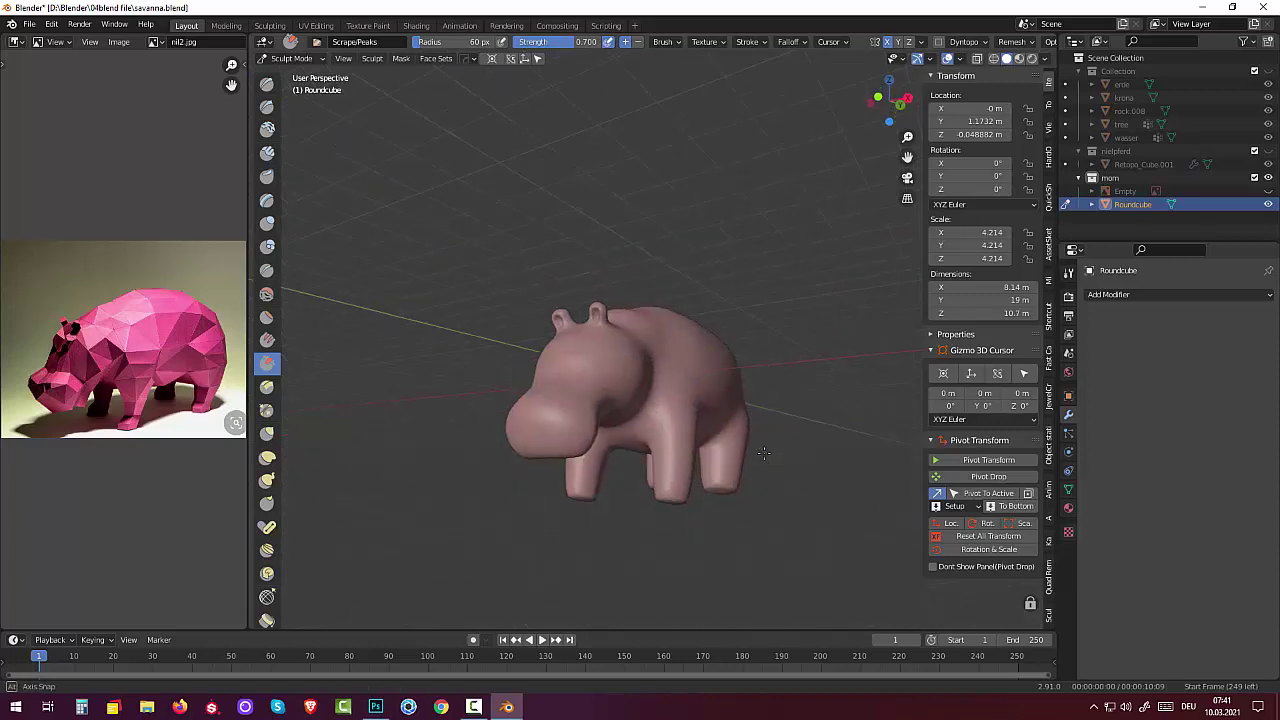
{"action": "mouse_move", "coordinate": [724, 464]}
{"action": "middle_mouse_down"}
{"action": "mouse_move", "coordinate": [724, 484]}
{"action": "mouse_move", "coordinate": [690, 480]}
{"action": "middle_mouse_up"}
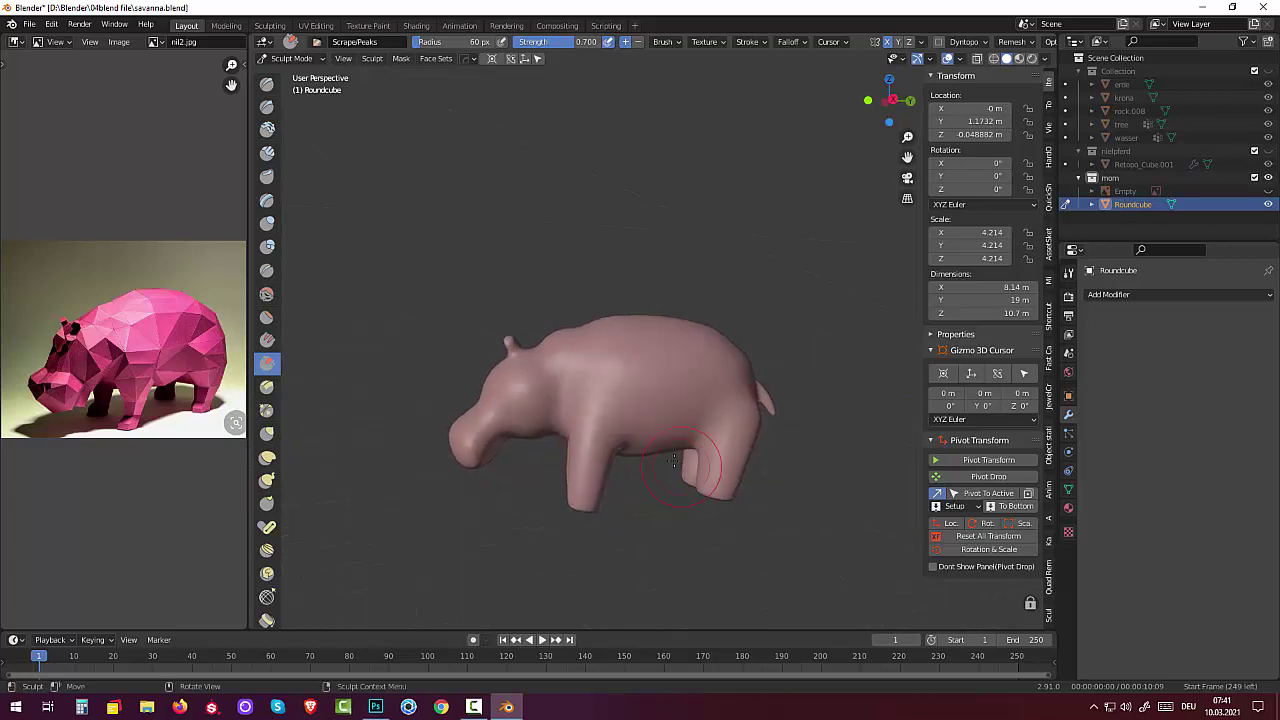
Step: Reshape the front leg with the Elastic Deform brush in the right side view
{"action": "left_click", "coordinate": [267, 459]}
{"action": "key", "text": "KP_3"}
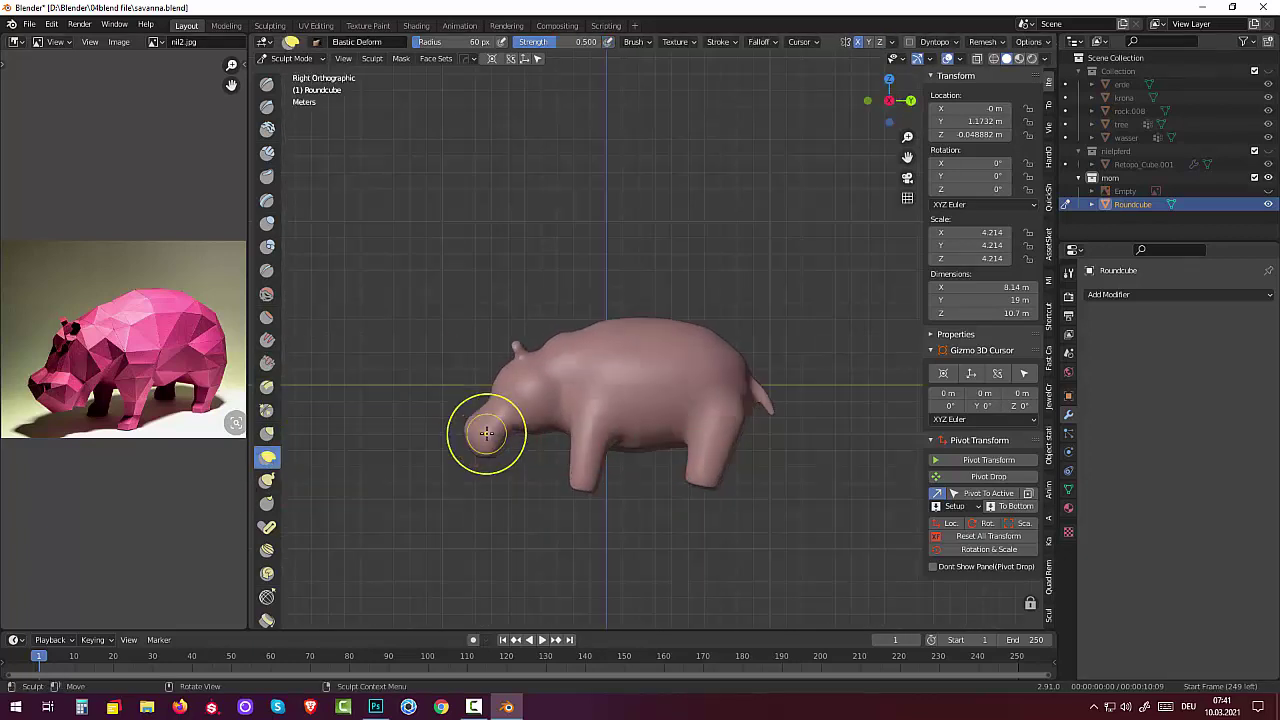
{"action": "mouse_move", "coordinate": [686, 483]}
{"action": "left_mouse_down"}
{"action": "mouse_move", "coordinate": [716, 489]}
{"action": "mouse_move", "coordinate": [690, 479]}
{"action": "left_mouse_up"}
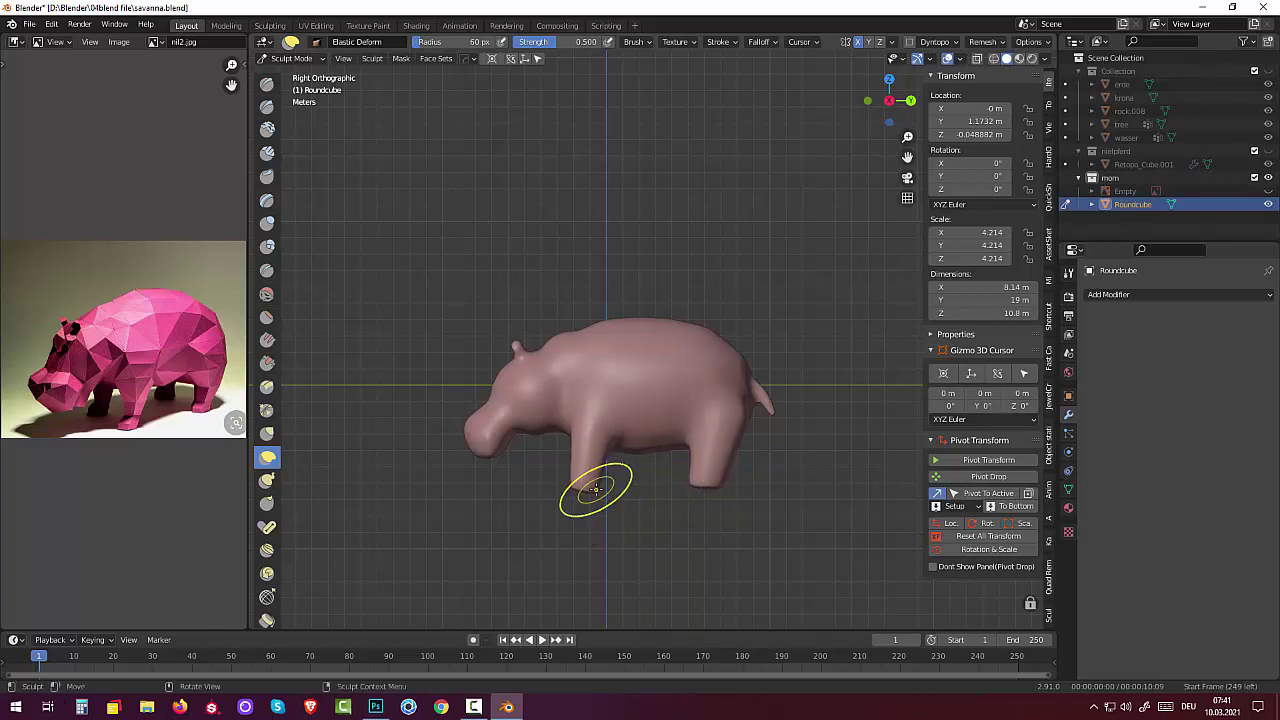
{"action": "mouse_move", "coordinate": [586, 491]}
{"action": "left_mouse_down"}
{"action": "mouse_move", "coordinate": [608, 481]}
{"action": "mouse_move", "coordinate": [584, 480]}
{"action": "mouse_move", "coordinate": [595, 528]}
{"action": "left_mouse_up"}
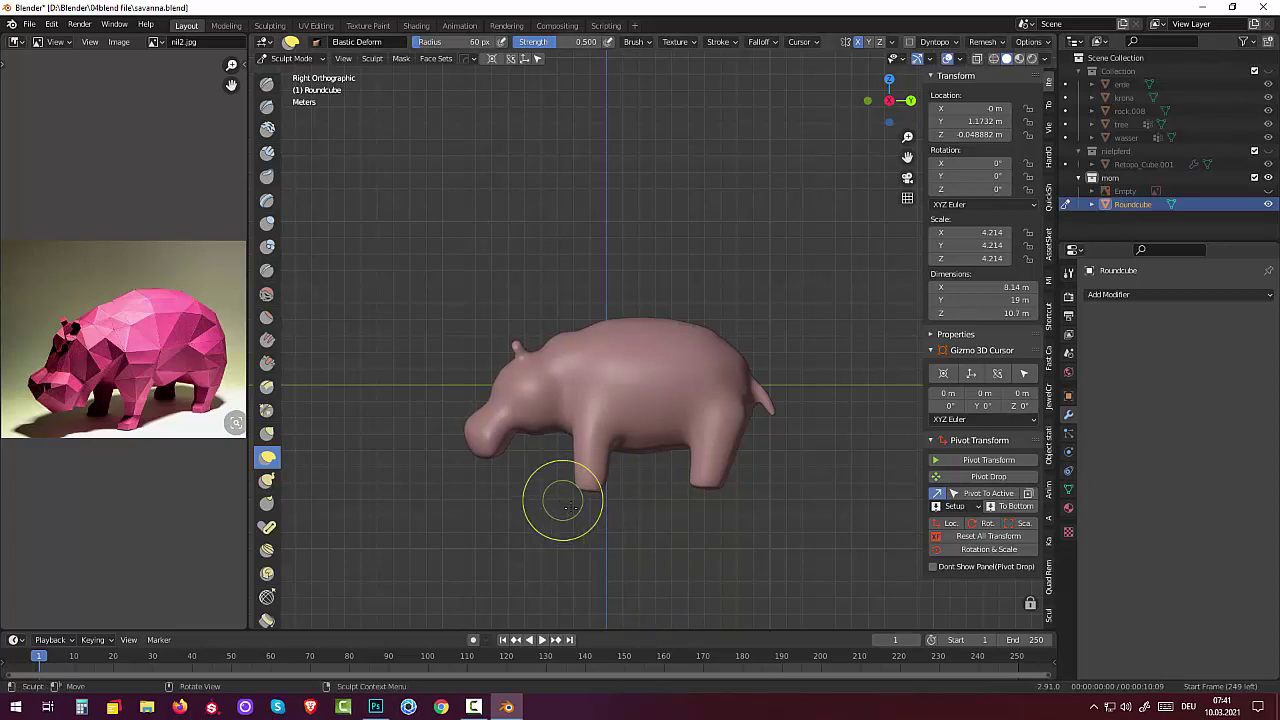
{"action": "left_click_drag", "start_coordinate": [600, 491], "coordinate": [601, 468]}
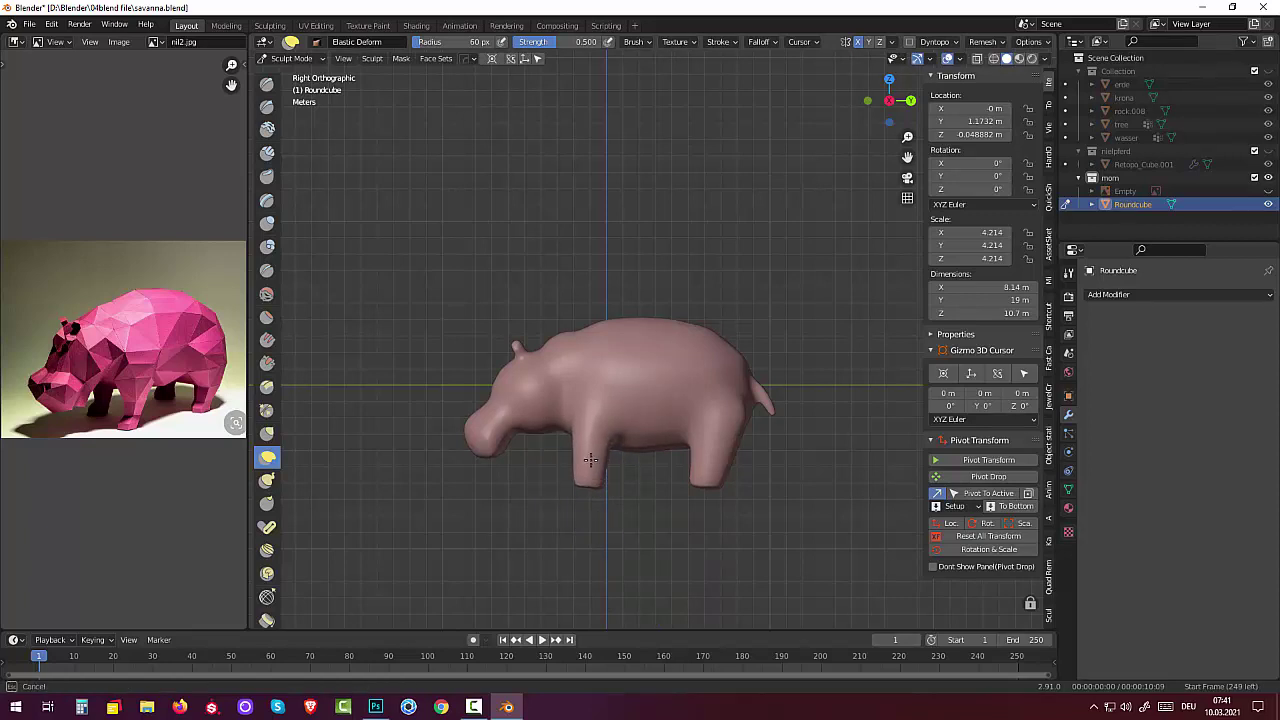
{"action": "left_click_drag", "start_coordinate": [590, 459], "coordinate": [592, 462]}
Step: Orbit and zoom around the hippo to inspect the reshaped leg from several angles
{"action": "mouse_move", "coordinate": [666, 480]}
{"action": "middle_mouse_down"}
{"action": "mouse_move", "coordinate": [632, 350]}
{"action": "mouse_move", "coordinate": [612, 338]}
{"action": "middle_mouse_up"}
{"action": "scroll", "coordinate": [543, 334], "scroll_direction": "up", "scroll_amount": 3}
{"action": "scroll", "coordinate": [529, 374], "scroll_direction": "down", "scroll_amount": 1}
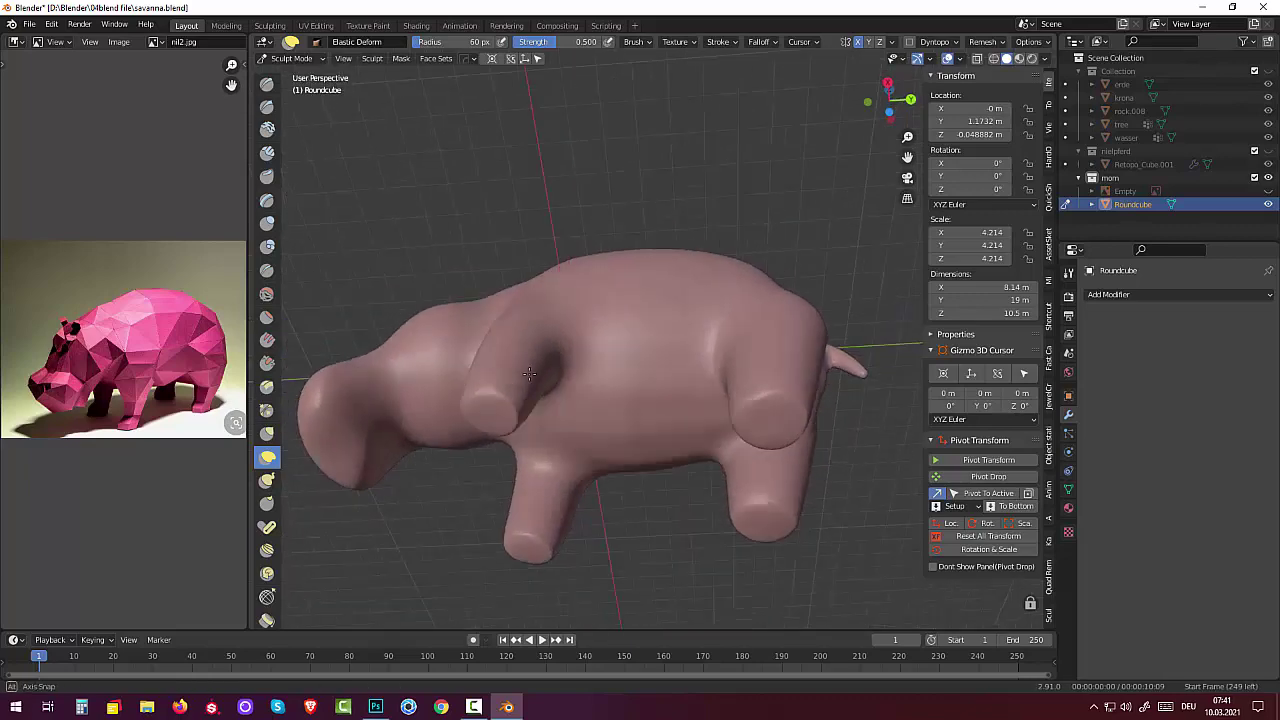
{"action": "mouse_move", "coordinate": [529, 374]}
{"action": "middle_mouse_down"}
{"action": "mouse_move", "coordinate": [571, 443]}
{"action": "mouse_move", "coordinate": [551, 394]}
{"action": "mouse_move", "coordinate": [598, 341]}
{"action": "mouse_move", "coordinate": [577, 391]}
{"action": "mouse_move", "coordinate": [587, 402]}
{"action": "mouse_move", "coordinate": [571, 386]}
{"action": "mouse_move", "coordinate": [562, 412]}
{"action": "middle_mouse_up"}
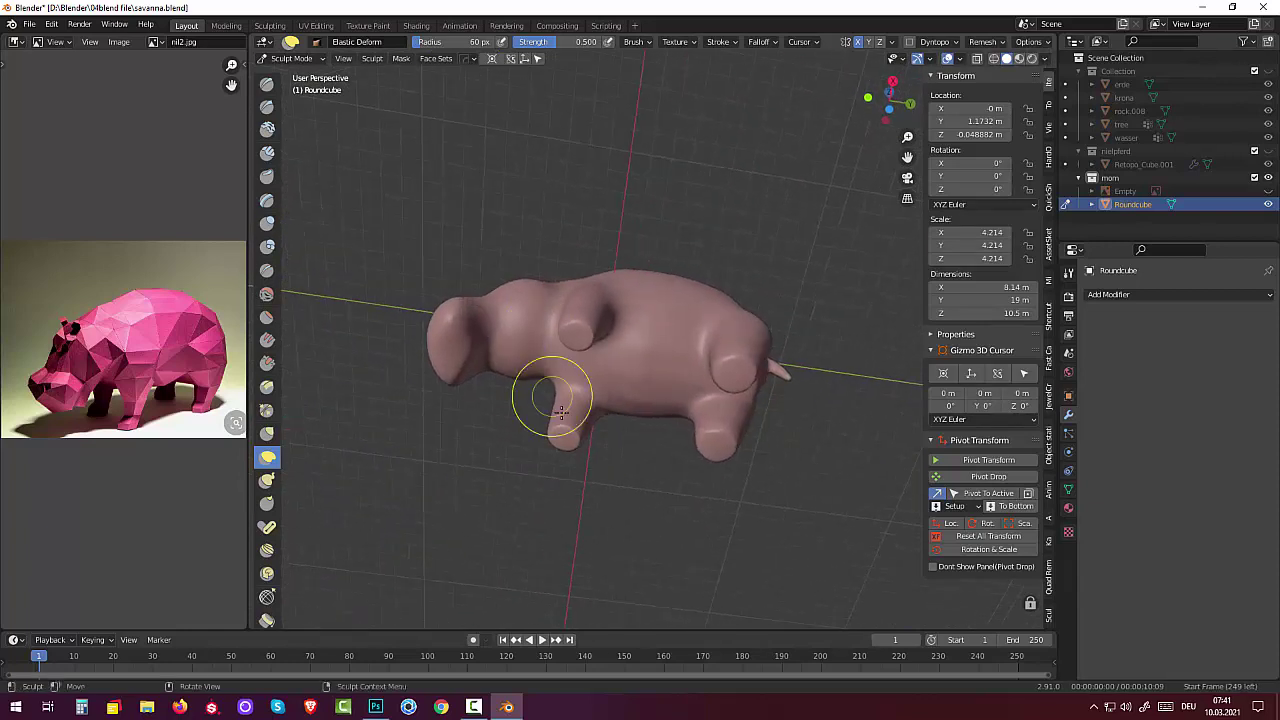
{"action": "mouse_move", "coordinate": [648, 486]}
{"action": "middle_mouse_down"}
{"action": "mouse_move", "coordinate": [657, 557]}
{"action": "mouse_move", "coordinate": [673, 464]}
{"action": "mouse_move", "coordinate": [709, 441]}
{"action": "mouse_move", "coordinate": [691, 403]}
{"action": "middle_mouse_up"}
{"action": "scroll", "coordinate": [634, 537], "scroll_direction": "up", "scroll_amount": 5}
{"action": "scroll", "coordinate": [691, 401], "scroll_direction": "down", "scroll_amount": 4}
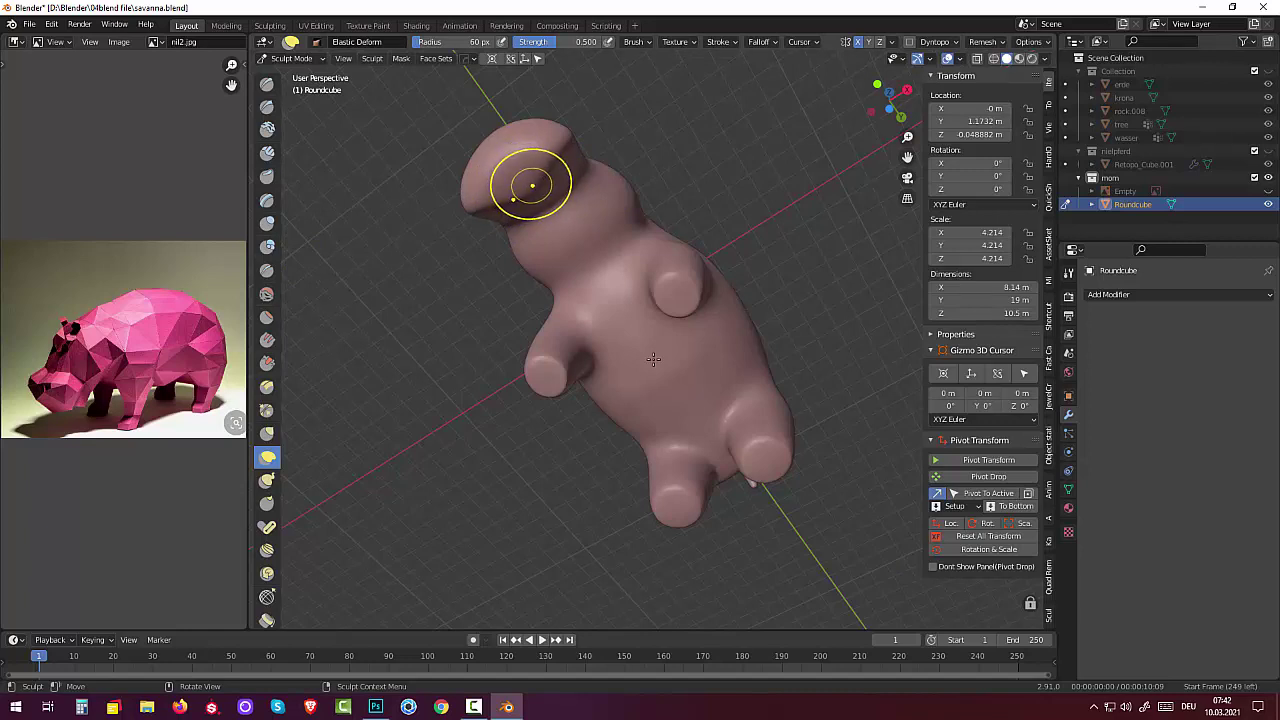
Step: Mask the front of the snout with the Mask brush at 1.000 strength and 24 px radius
{"action": "key", "text": "m"}
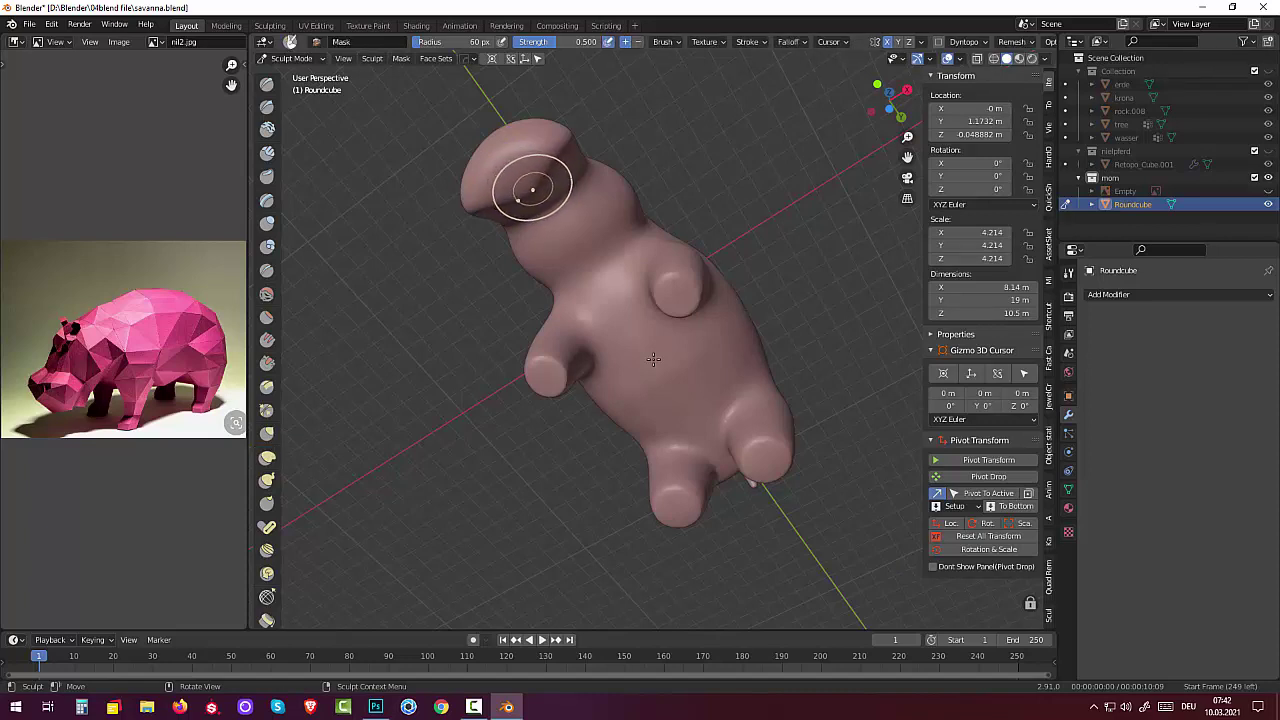
{"action": "left_click_drag", "start_coordinate": [530, 187], "coordinate": [528, 188]}
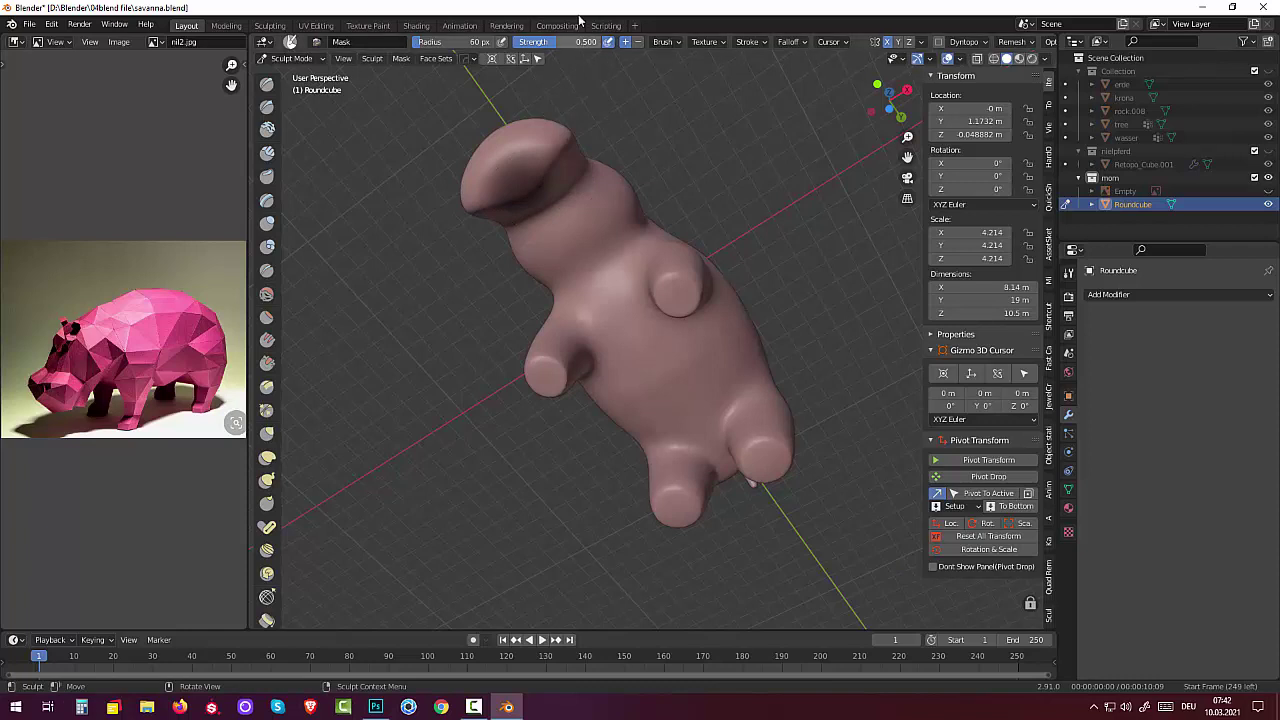
{"action": "key", "text": "BackSpace"}
{"action": "key", "text": "f"}
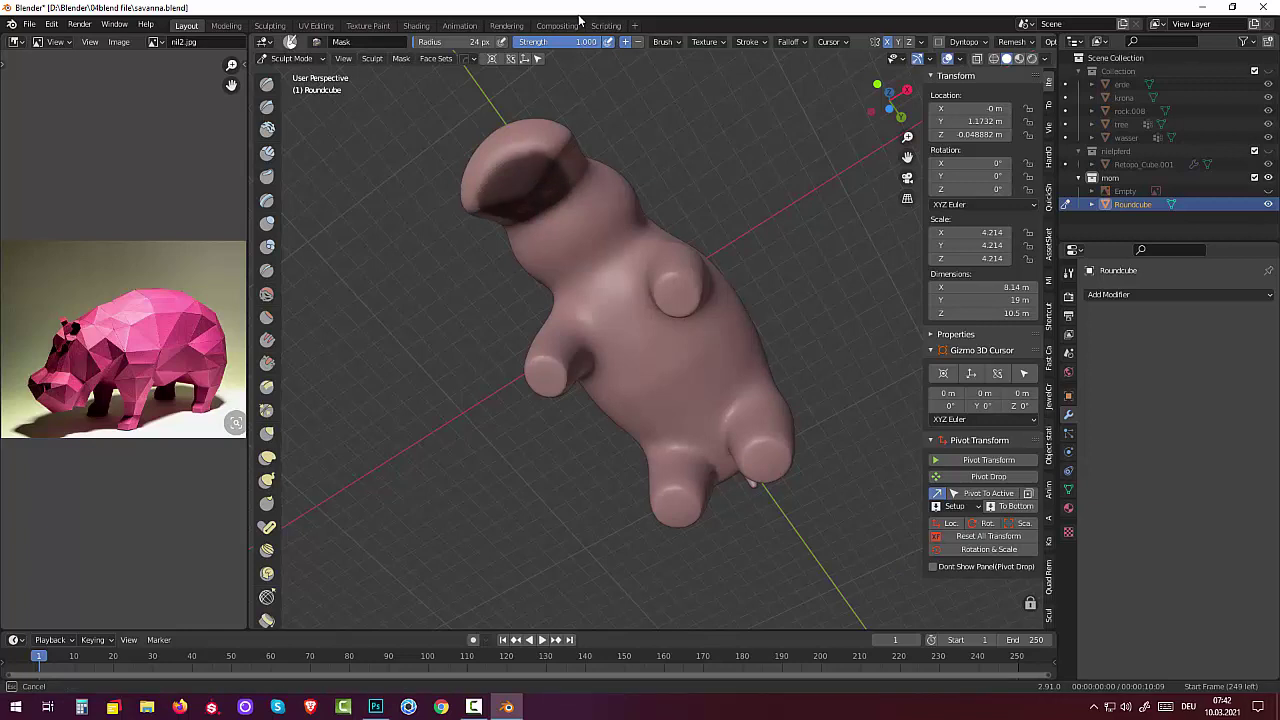
{"action": "middle_click_drag", "start_coordinate": [611, 143], "coordinate": [571, 212]}
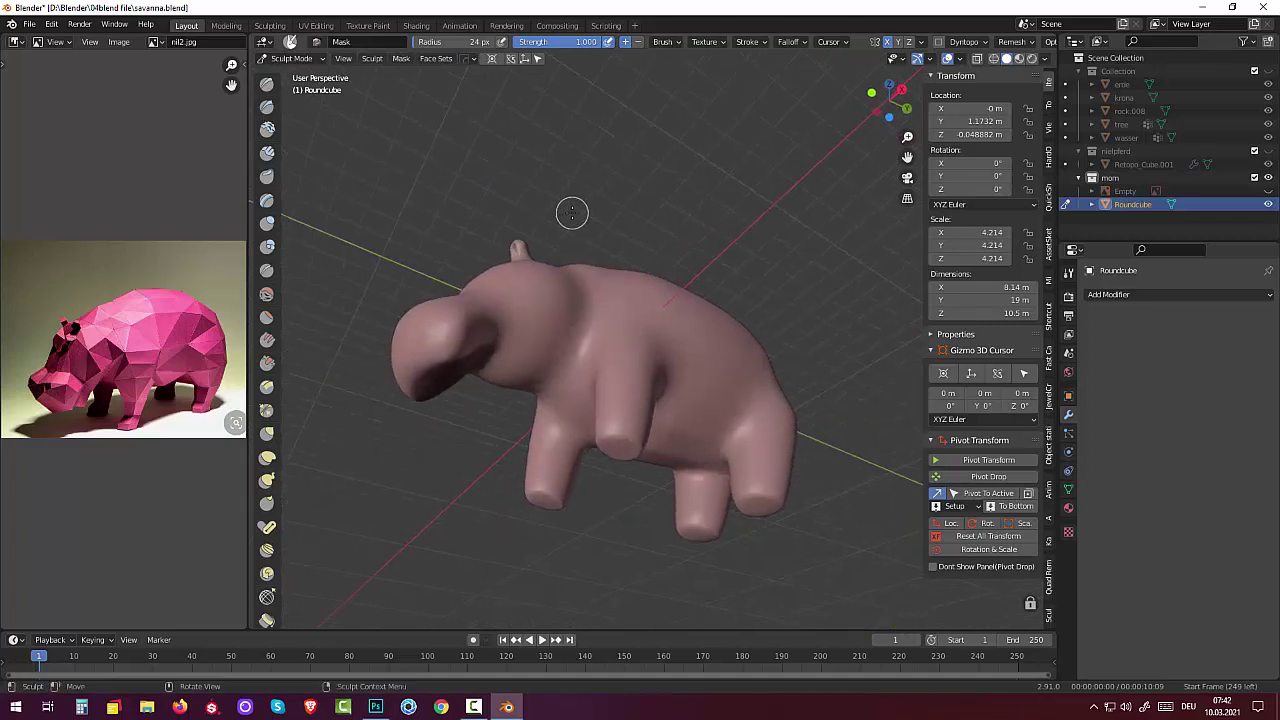
{"action": "mouse_move", "coordinate": [434, 363]}
{"action": "left_mouse_down"}
{"action": "mouse_move", "coordinate": [449, 366]}
{"action": "mouse_move", "coordinate": [414, 380]}
{"action": "mouse_move", "coordinate": [431, 393]}
{"action": "mouse_move", "coordinate": [457, 371]}
{"action": "left_mouse_up"}
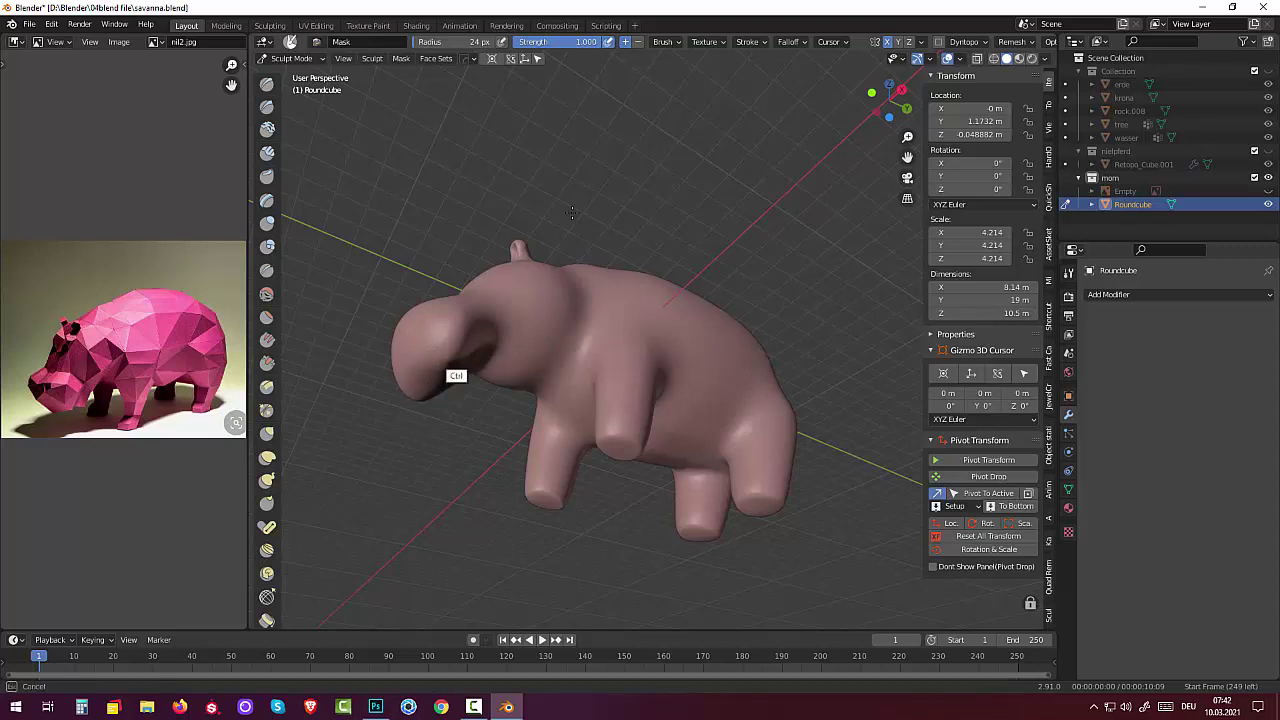
{"action": "middle_click_drag", "start_coordinate": [534, 440], "coordinate": [471, 346]}
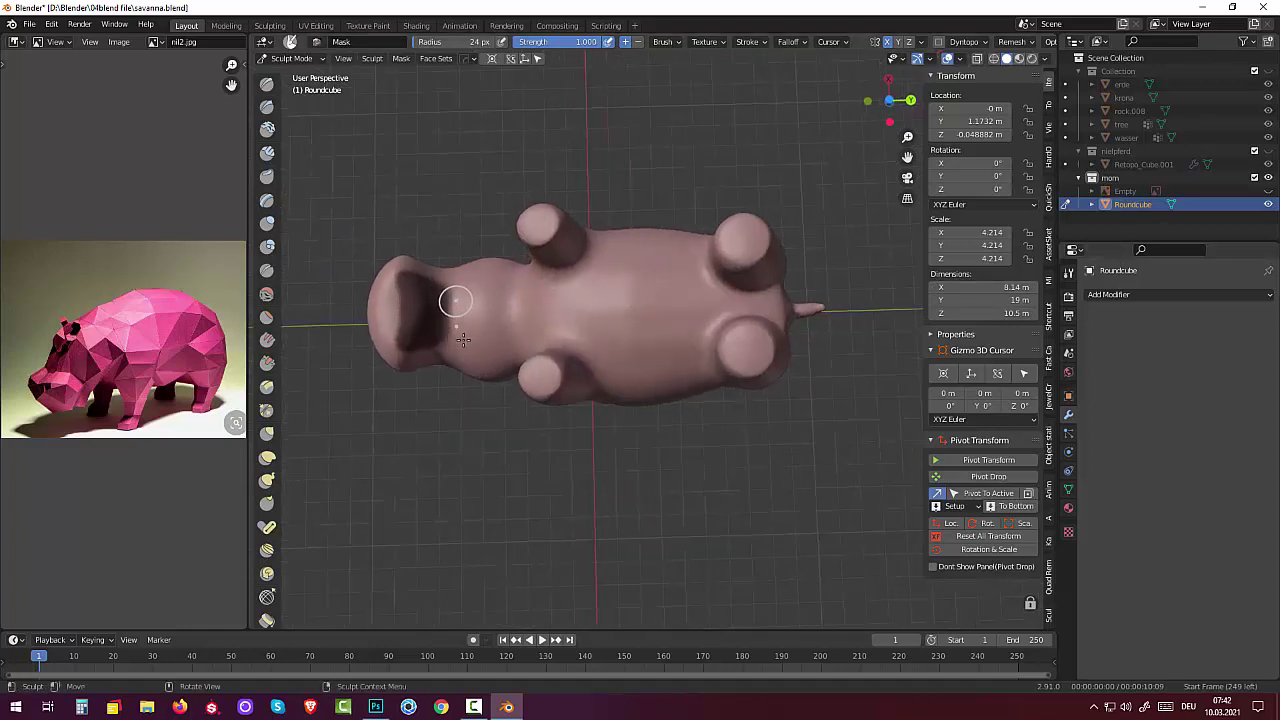
Step: Erase the stray mask around the edges of the snout
{"action": "left_click_drag", "start_coordinate": [382, 284], "coordinate": [385, 291], "text": "ctrl"}
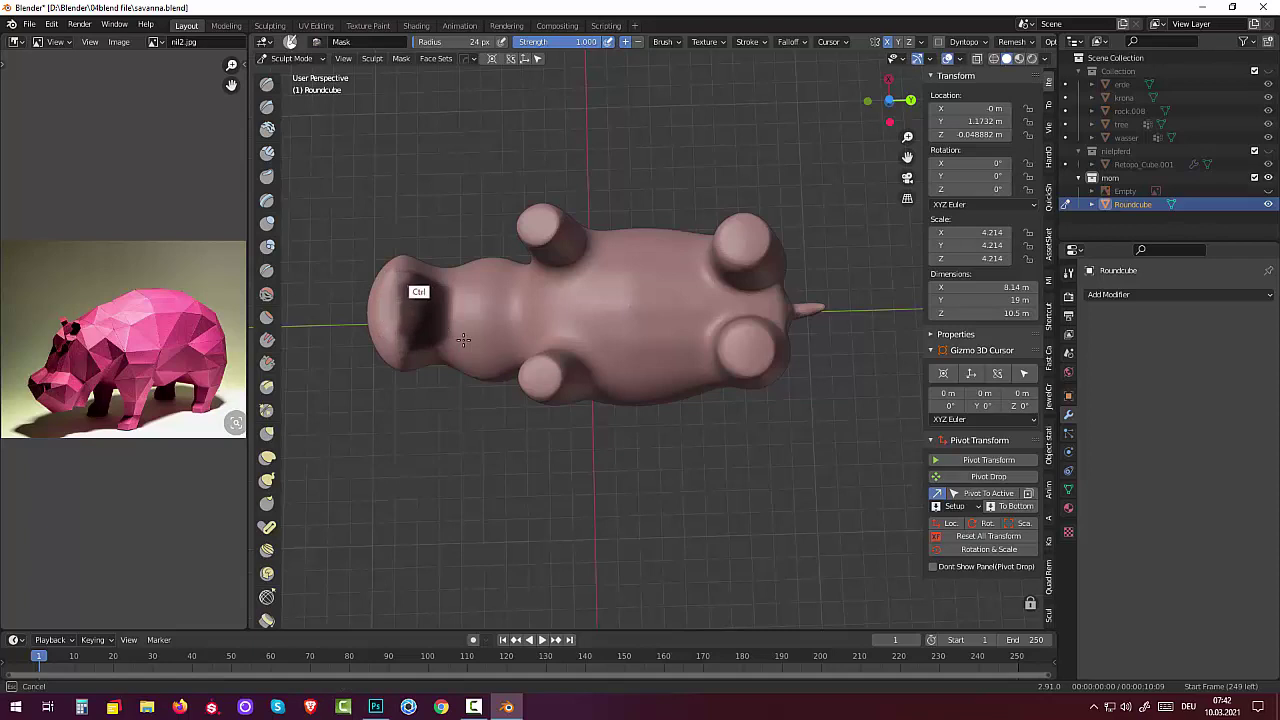
{"action": "left_click_drag", "start_coordinate": [391, 366], "coordinate": [431, 309], "text": "ctrl"}
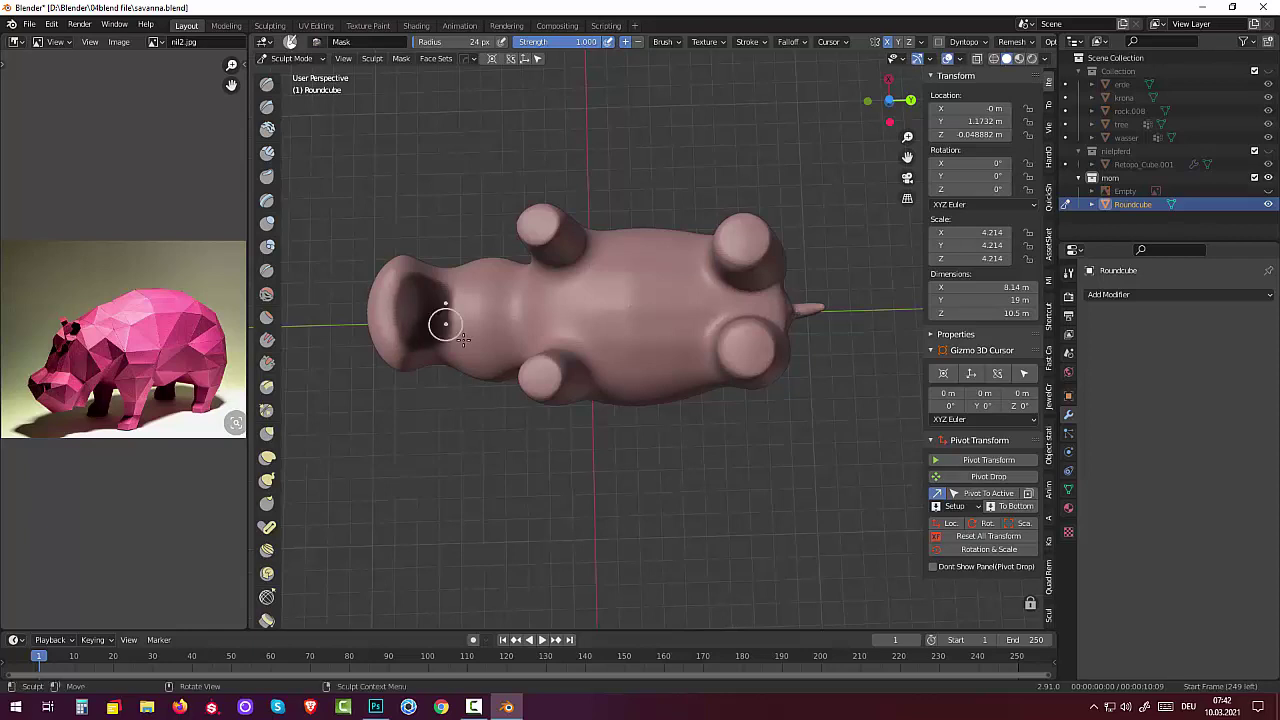
{"action": "mouse_move", "coordinate": [580, 329]}
{"action": "middle_mouse_down"}
{"action": "mouse_move", "coordinate": [561, 545]}
{"action": "mouse_move", "coordinate": [449, 374]}
{"action": "middle_mouse_up"}
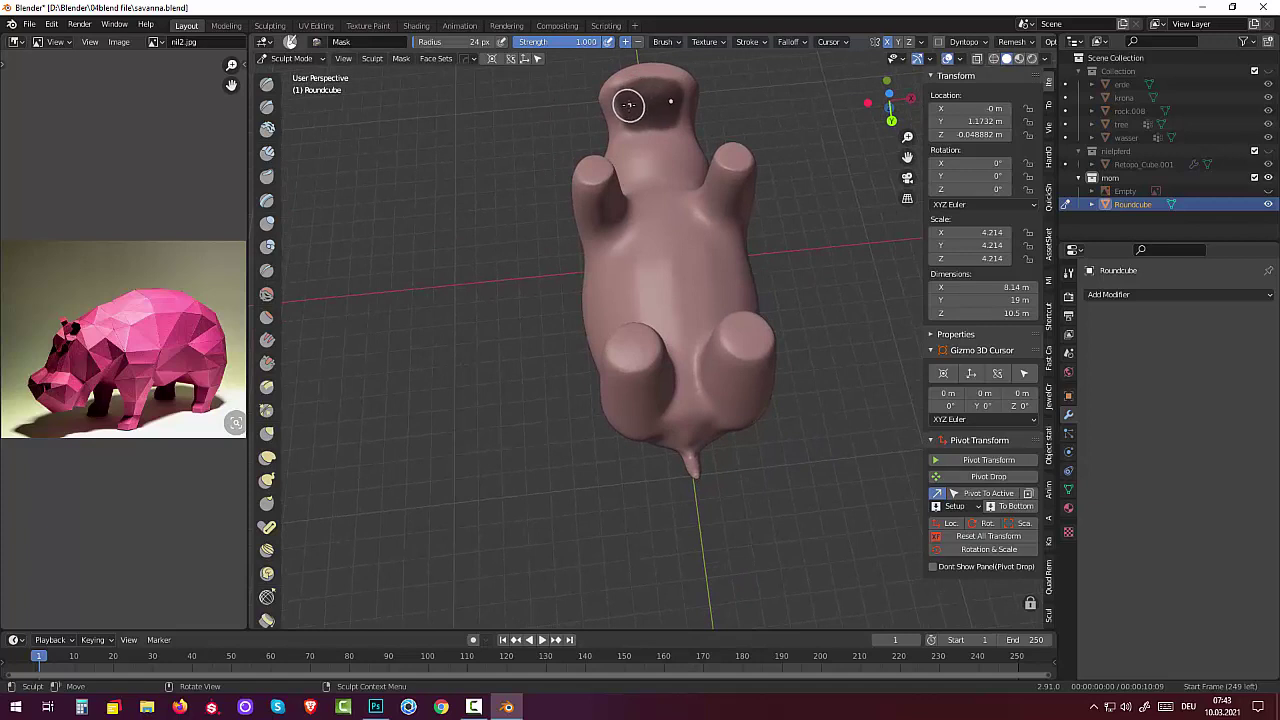
Step: Fill the remaining gaps so the mask forms a neat patch across the muzzle front
{"action": "left_click_drag", "start_coordinate": [628, 103], "coordinate": [628, 103]}
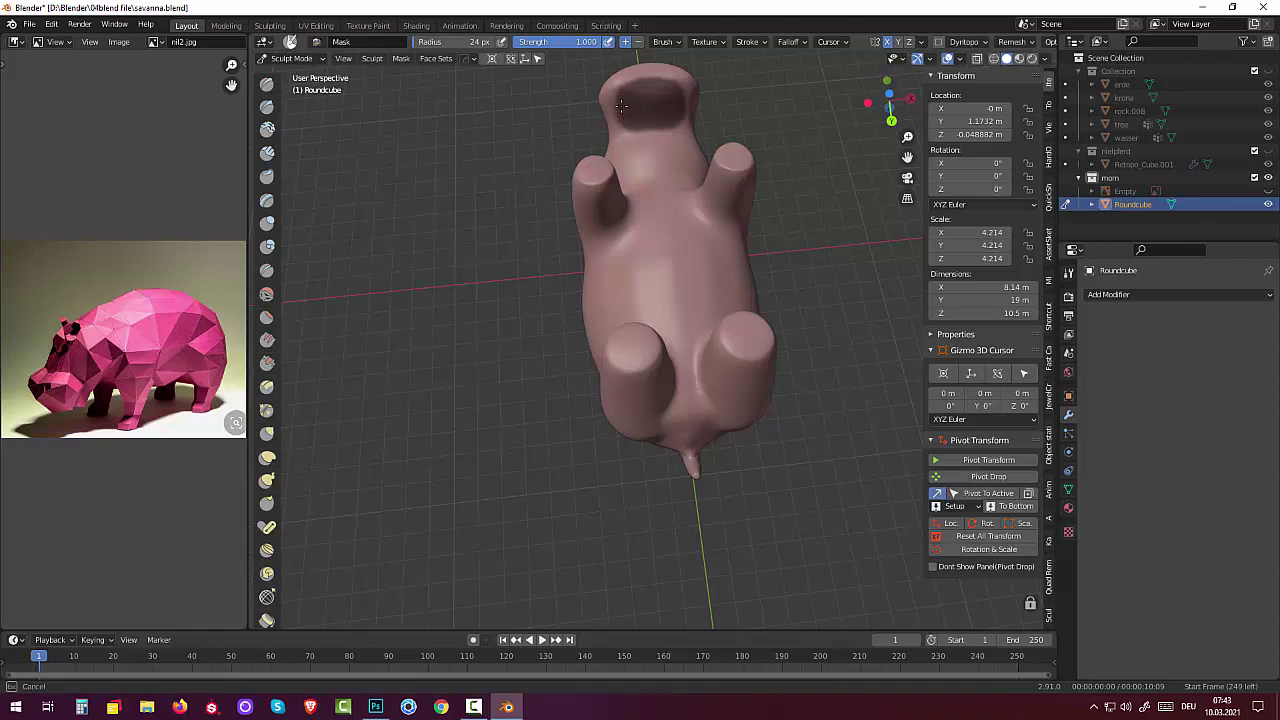
{"action": "left_click_drag", "start_coordinate": [624, 97], "coordinate": [624, 100]}
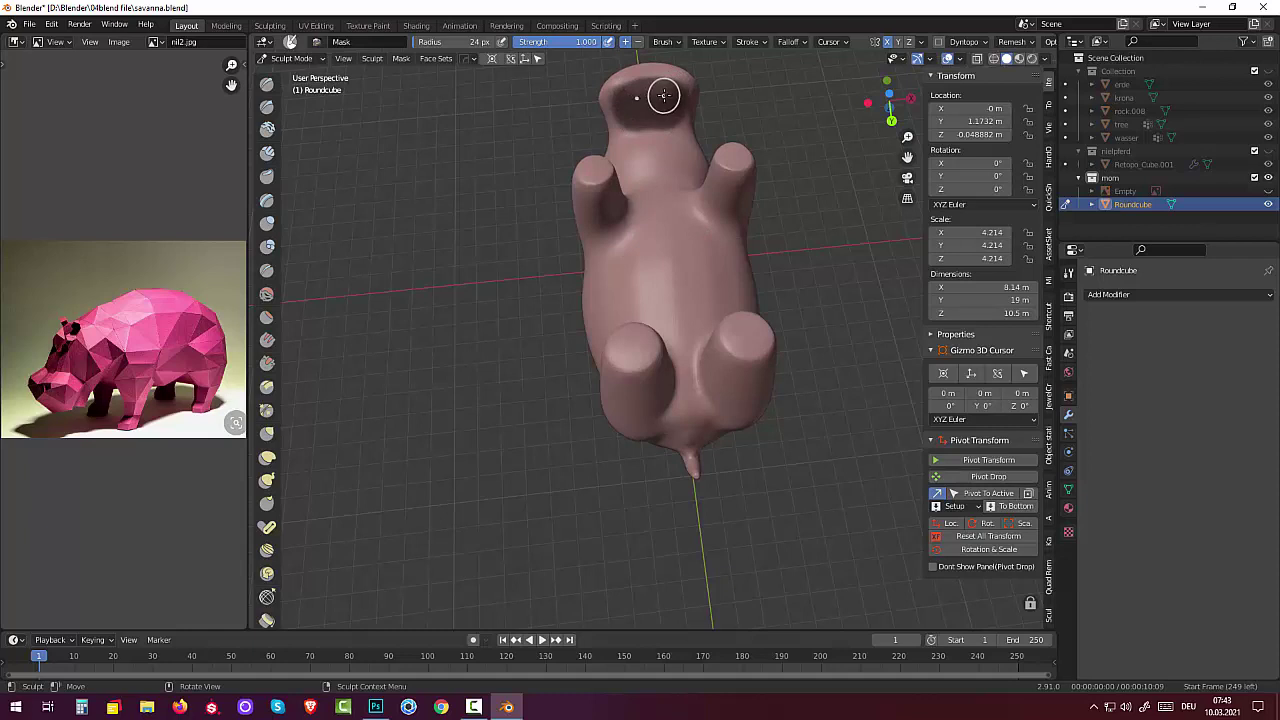
{"action": "left_click", "coordinate": [663, 95]}
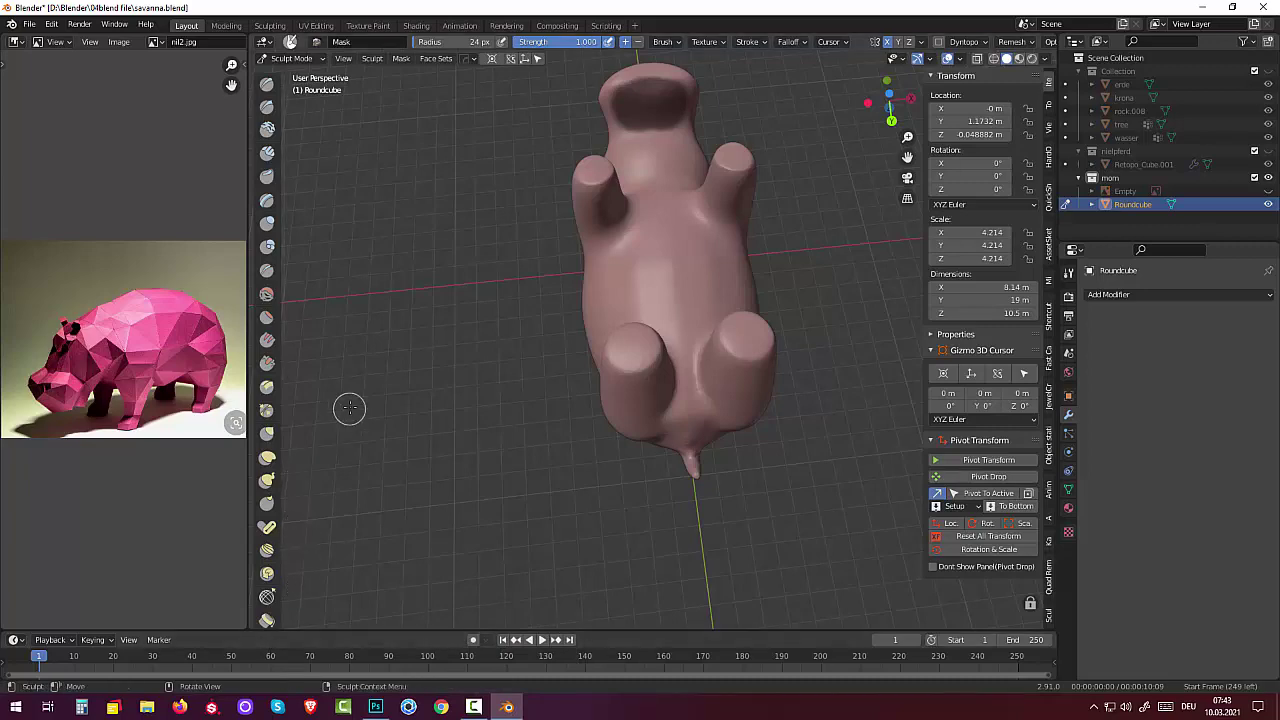
{"action": "mouse_move", "coordinate": [349, 409]}
{"action": "middle_mouse_down"}
{"action": "mouse_move", "coordinate": [323, 503]}
{"action": "mouse_move", "coordinate": [360, 520]}
{"action": "middle_mouse_up"}
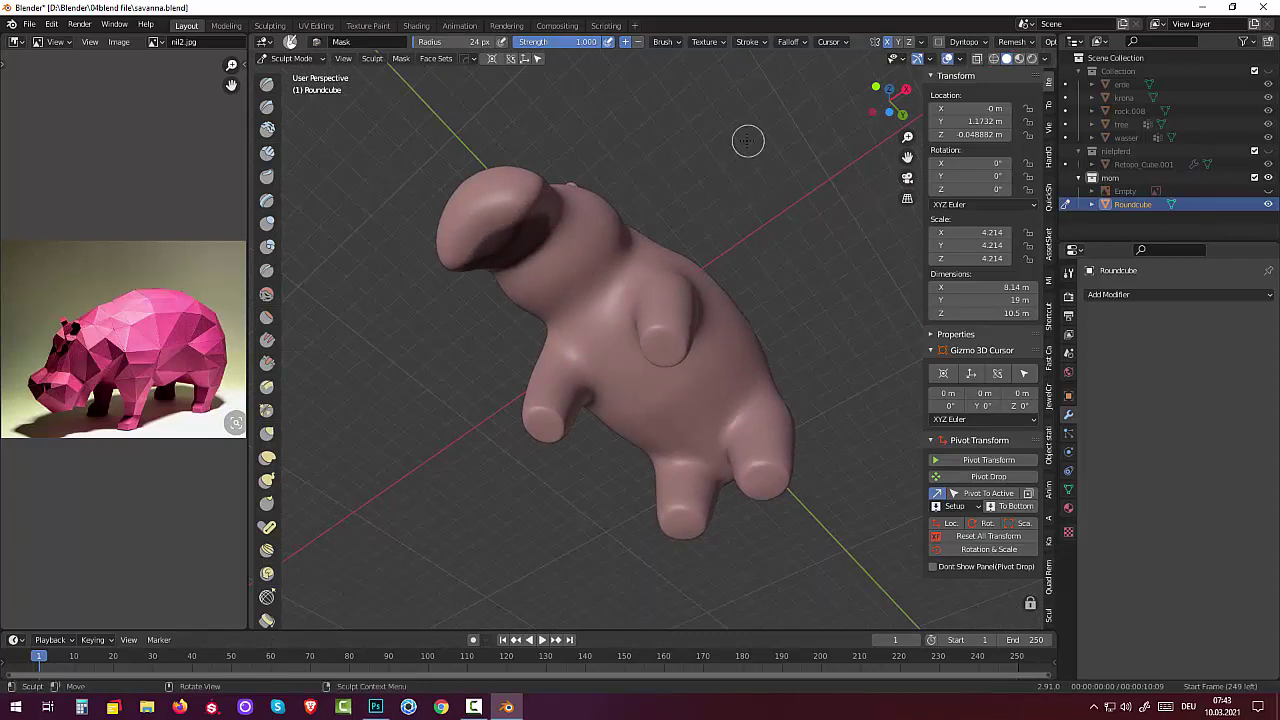
Step: Invert the mask with Ctrl+I so only the snout front stays editable
{"action": "key", "text": "ctrl+i"}
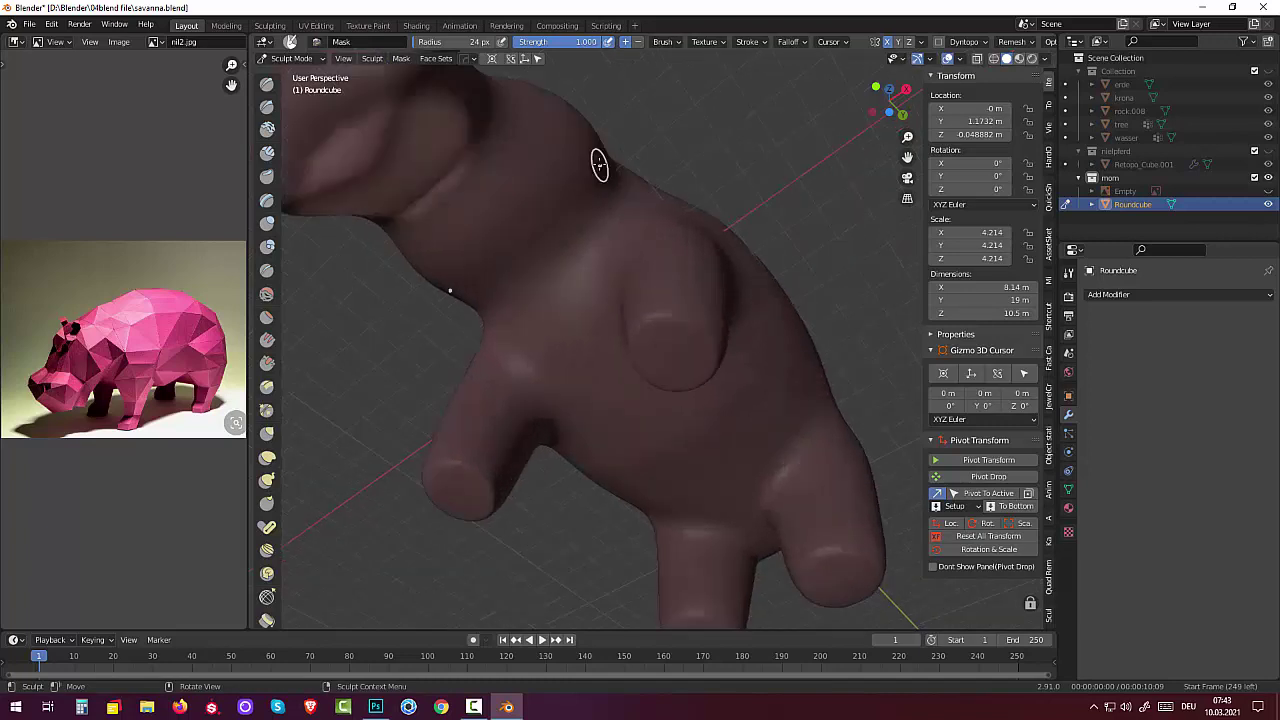
{"action": "scroll", "coordinate": [600, 157], "scroll_direction": "up", "scroll_amount": 3}
{"action": "scroll", "coordinate": [487, 216], "scroll_direction": "down", "scroll_amount": 1}
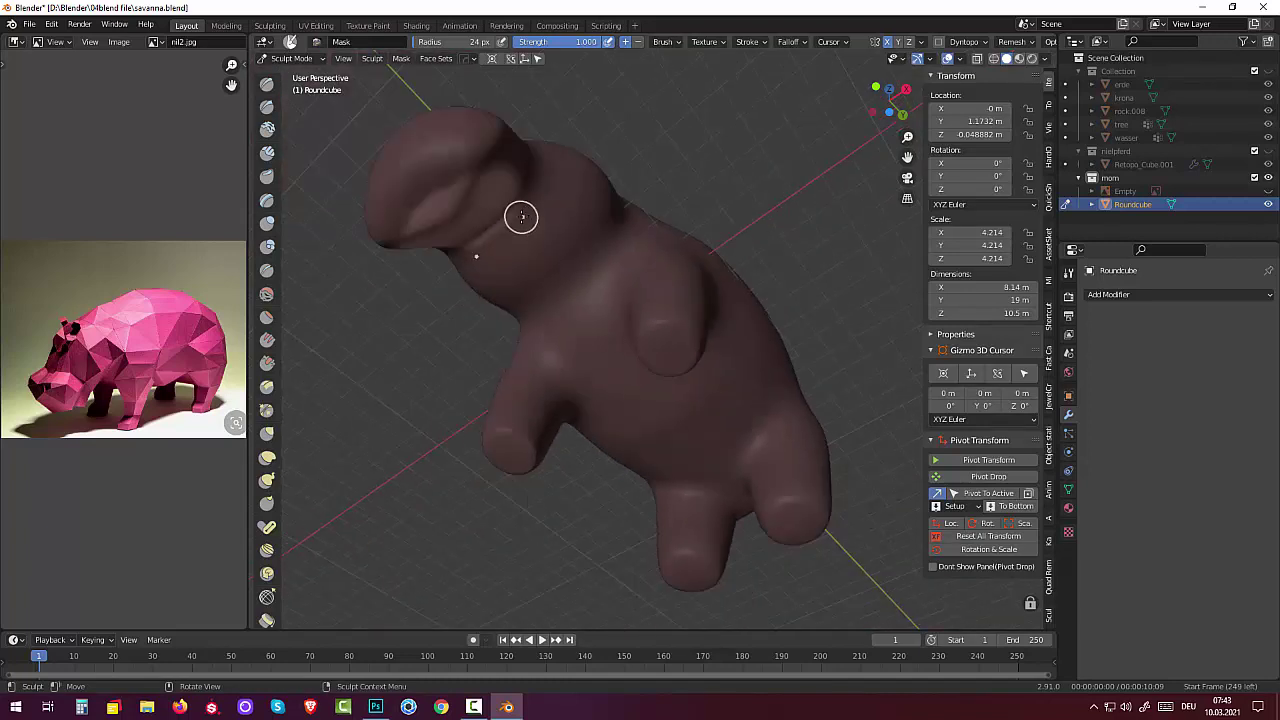
{"action": "key", "text": "b"}
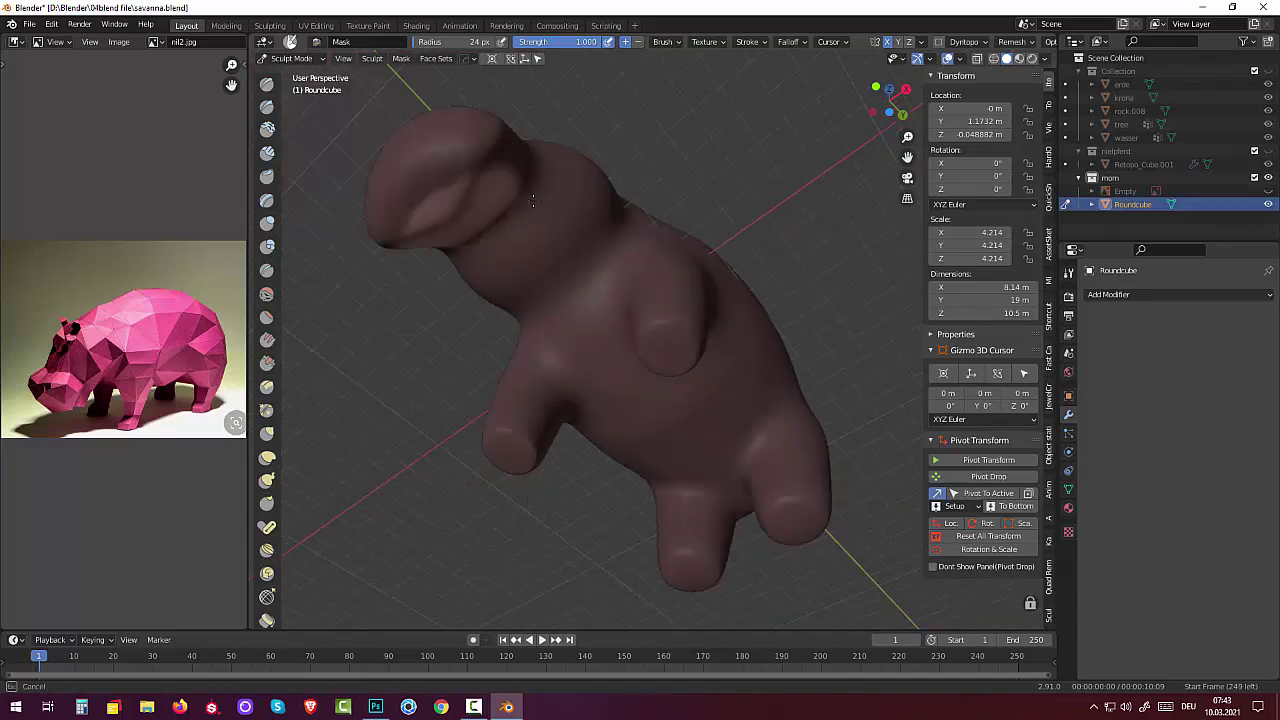
{"action": "mouse_move", "coordinate": [543, 200]}
{"action": "middle_mouse_down"}
{"action": "mouse_move", "coordinate": [485, 271]}
{"action": "mouse_move", "coordinate": [523, 249]}
{"action": "middle_mouse_up"}
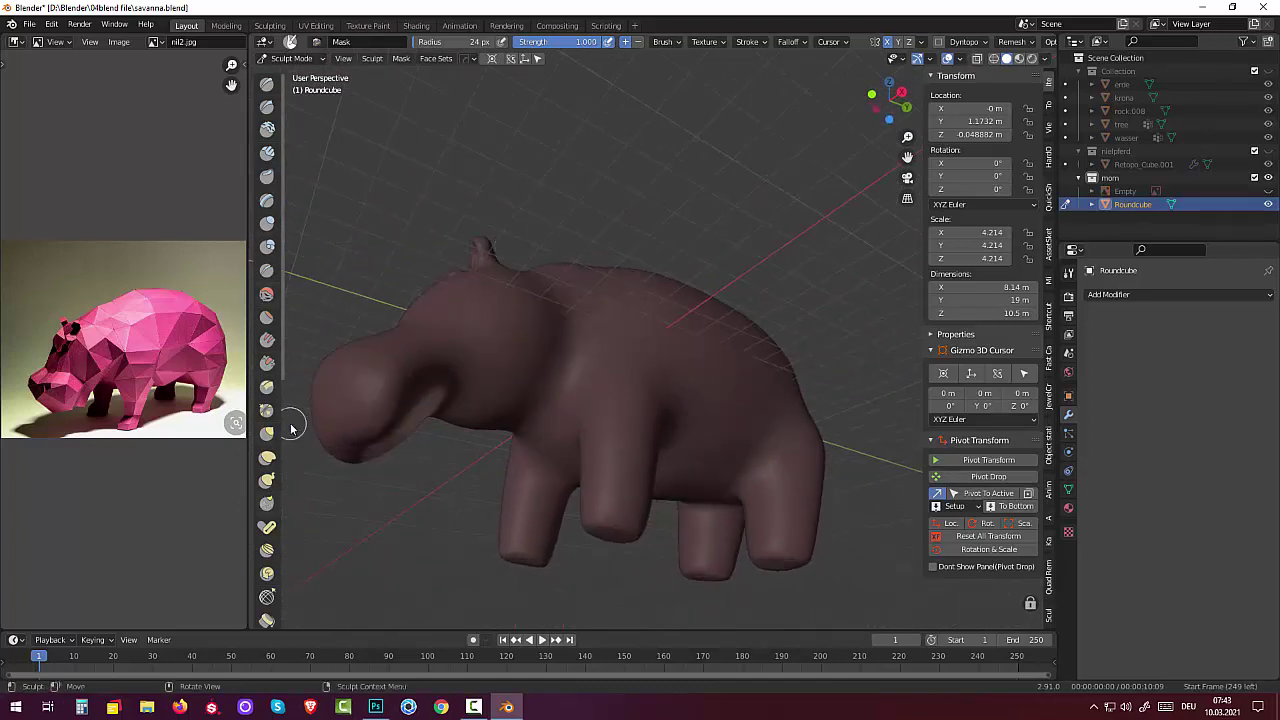
{"action": "scroll", "coordinate": [285, 420], "scroll_direction": "down", "scroll_amount": 5}
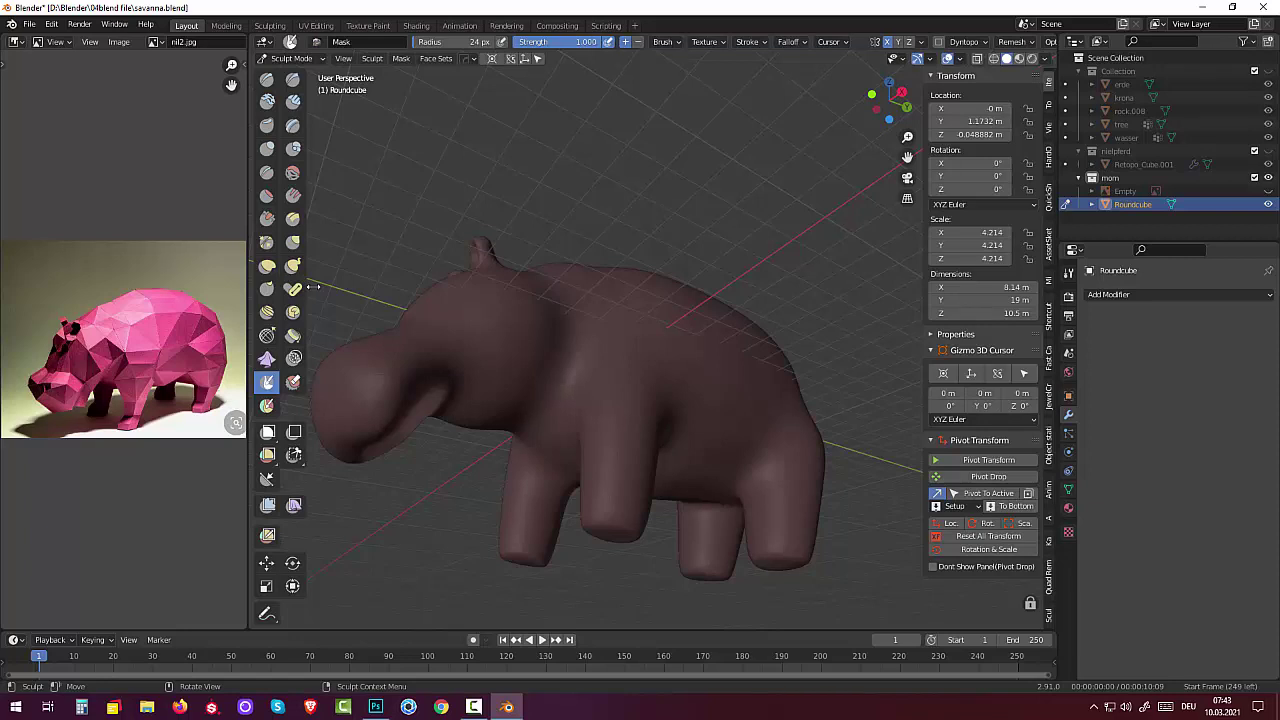
Step: Sink the unmasked snout front slightly inward using the Inflate Mesh Filter at 1.000 strength
{"action": "left_click", "coordinate": [267, 506]}
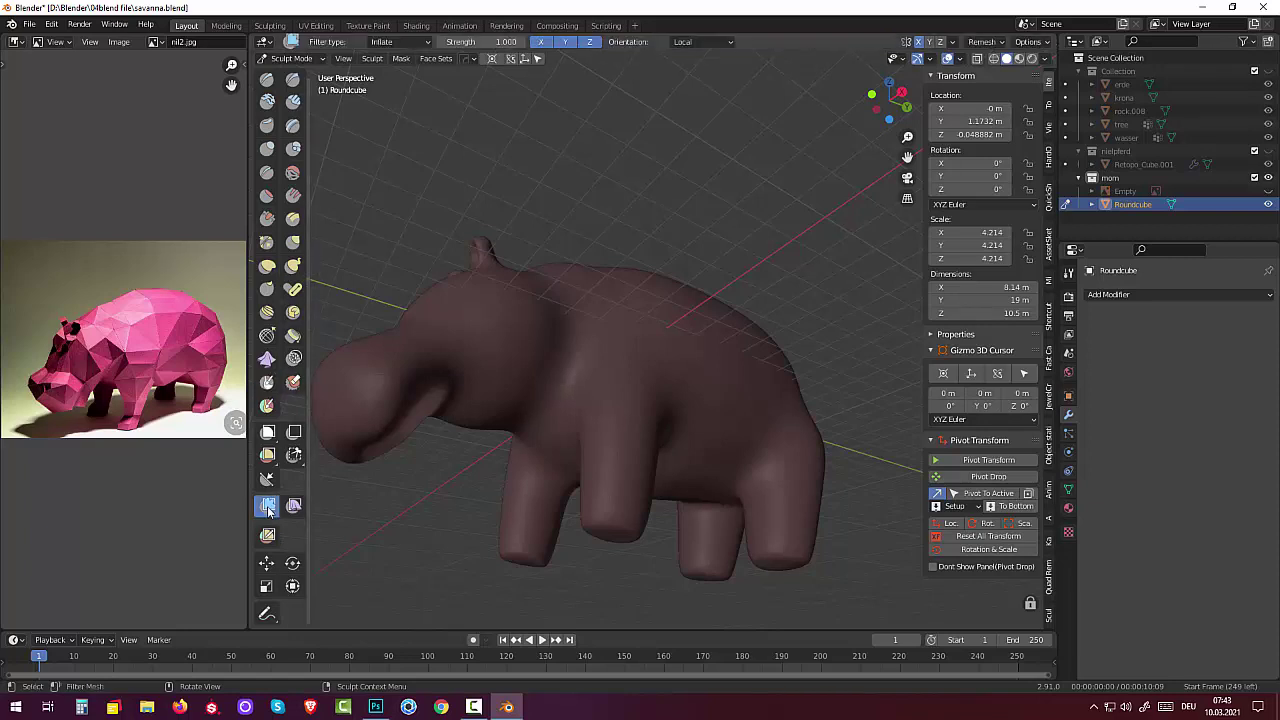
{"action": "mouse_move", "coordinate": [443, 329]}
{"action": "middle_mouse_down"}
{"action": "mouse_move", "coordinate": [428, 349]}
{"action": "mouse_move", "coordinate": [414, 323]}
{"action": "middle_mouse_up"}
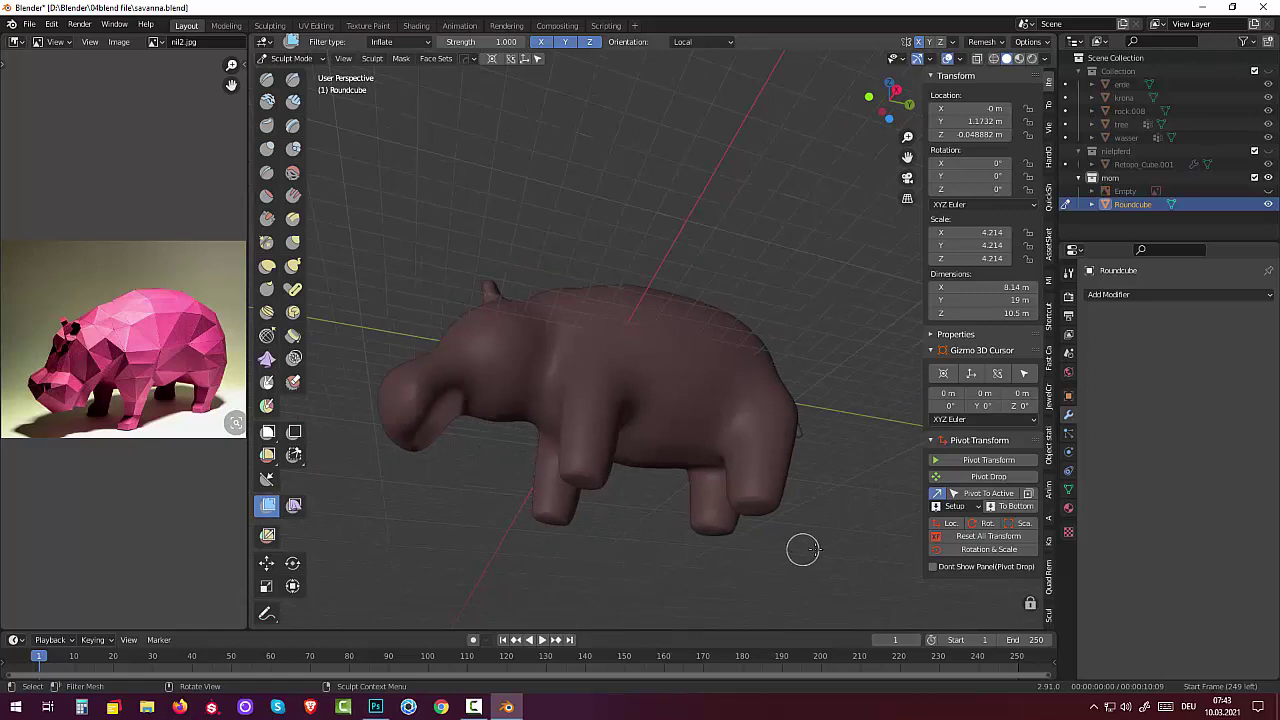
{"action": "left_click_drag", "start_coordinate": [803, 548], "coordinate": [918, 531]}
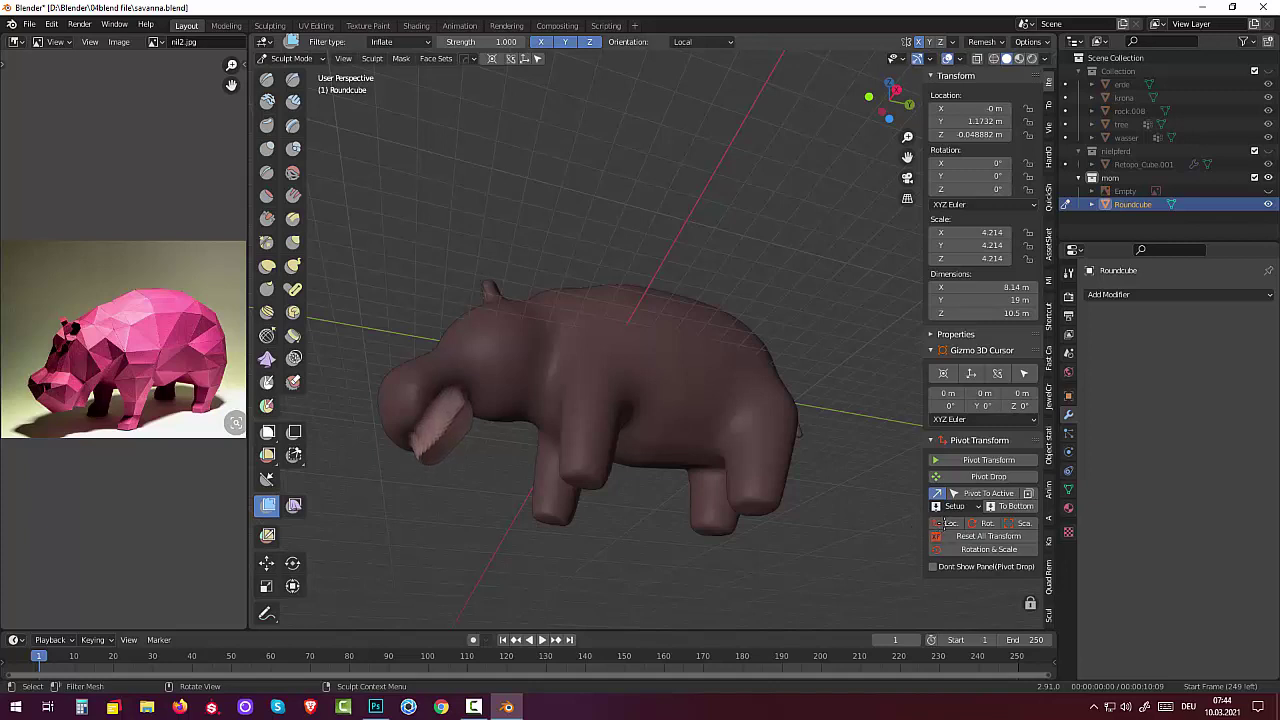
{"action": "left_click_drag", "start_coordinate": [944, 524], "coordinate": [797, 515]}
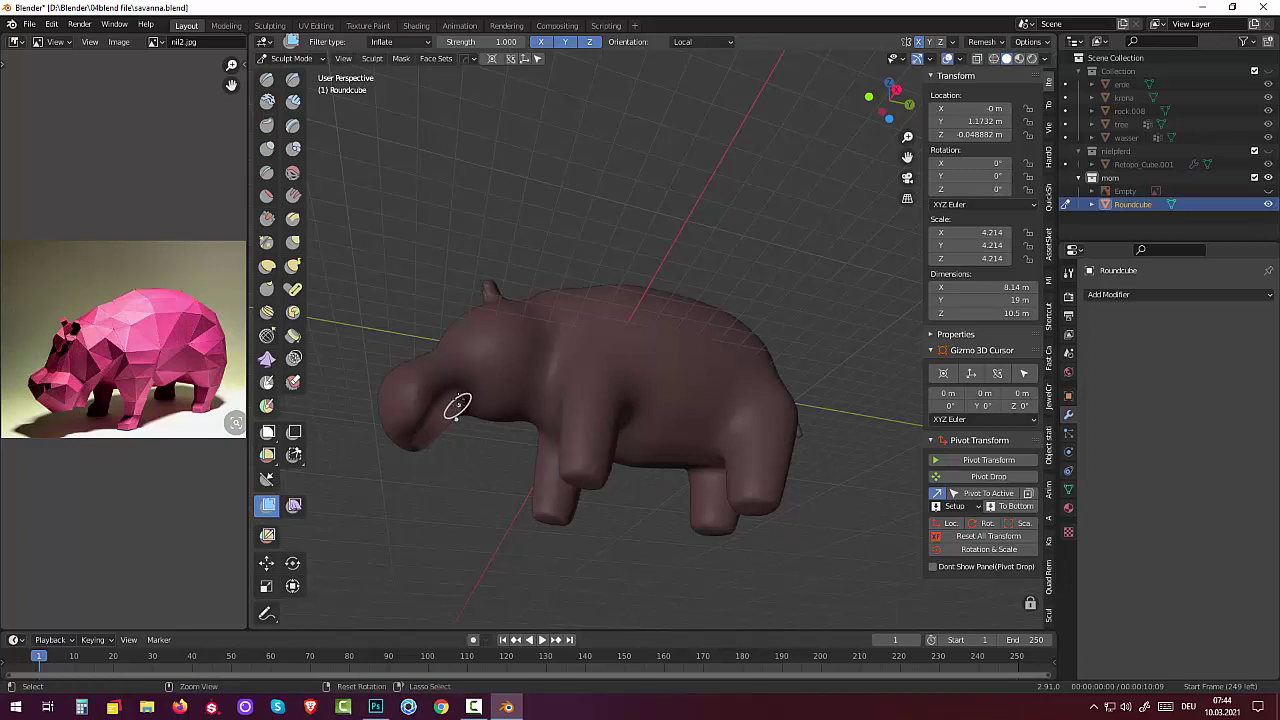
{"action": "middle_click_drag", "start_coordinate": [483, 543], "coordinate": [446, 331]}
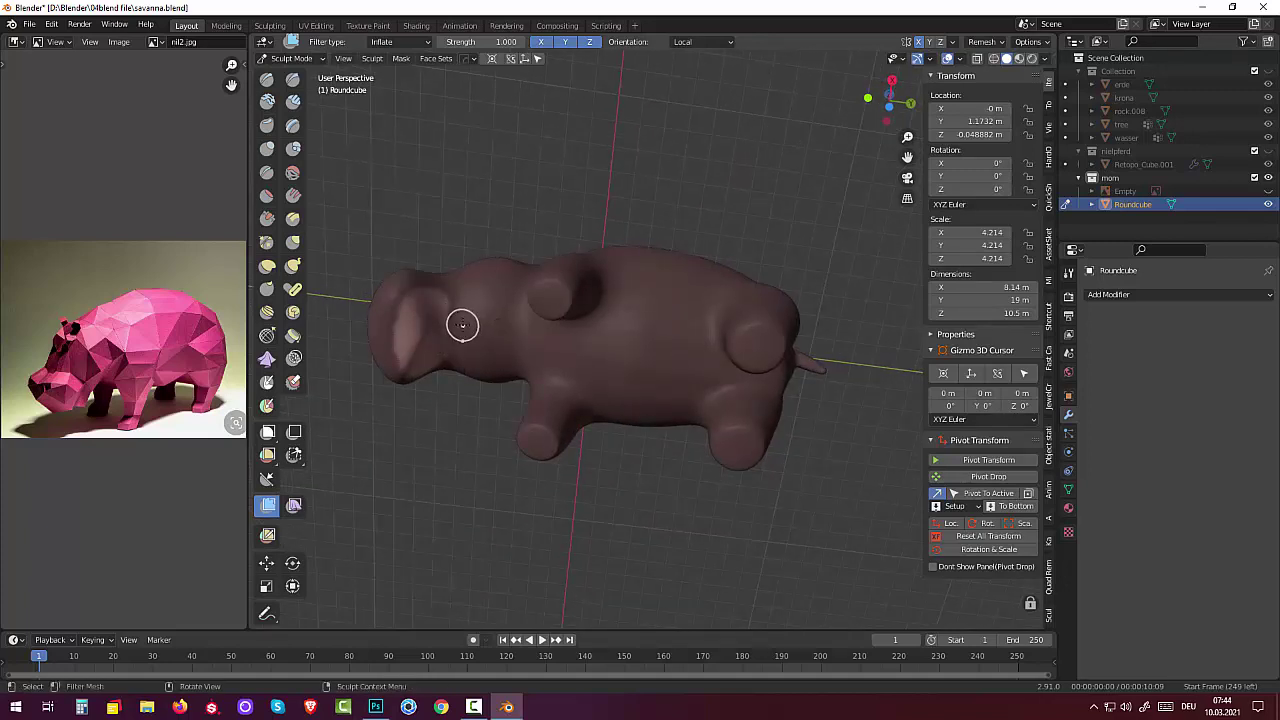
{"action": "key", "text": "e"}
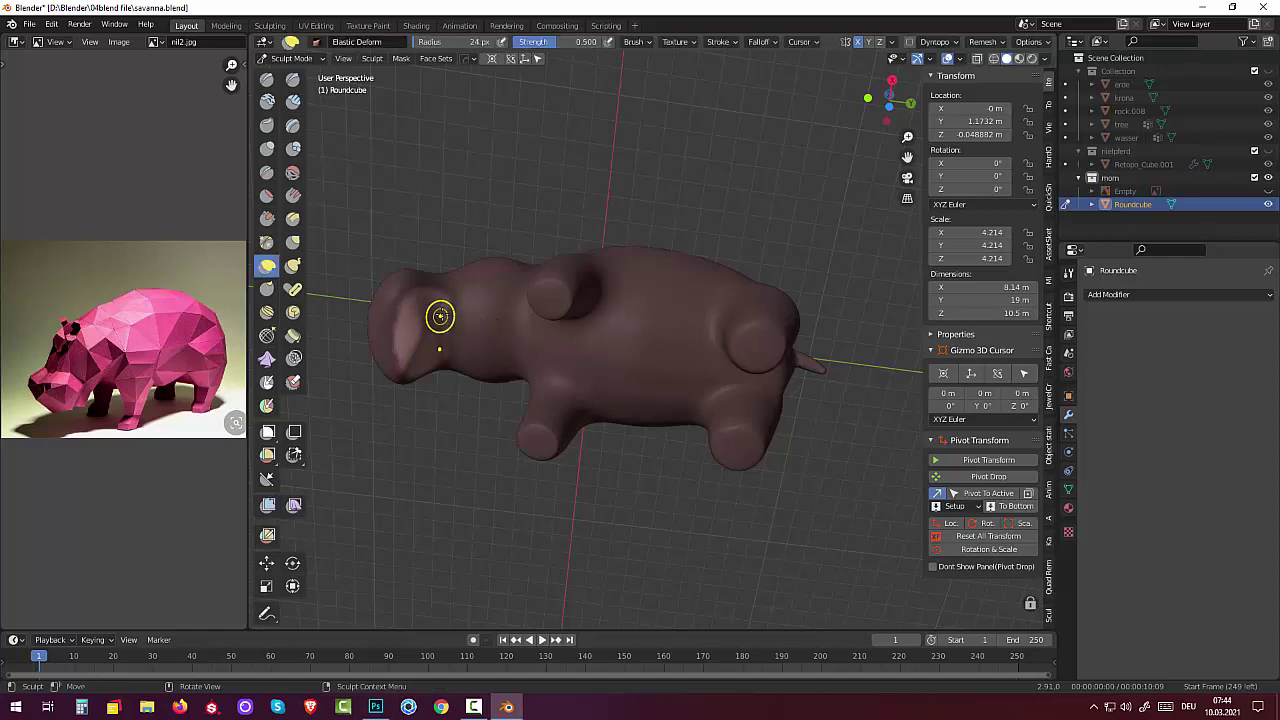
{"action": "left_click_drag", "start_coordinate": [440, 316], "coordinate": [451, 326]}
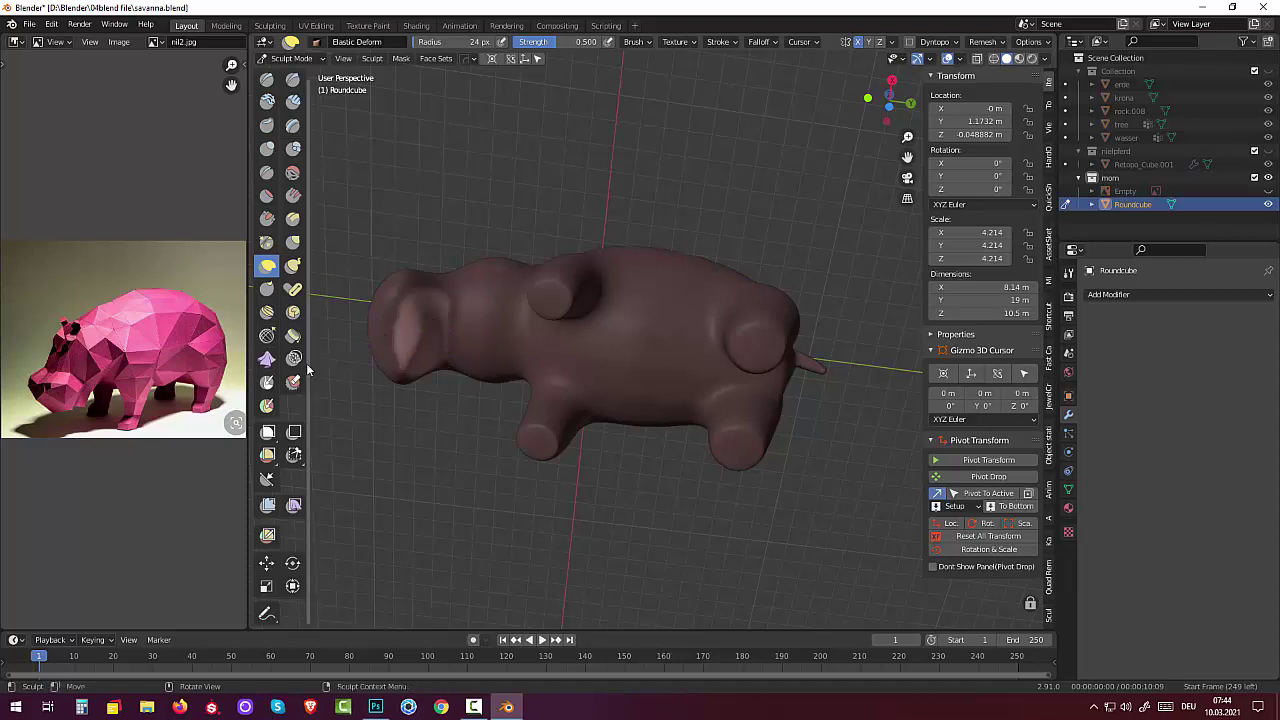
{"action": "key", "text": "m"}
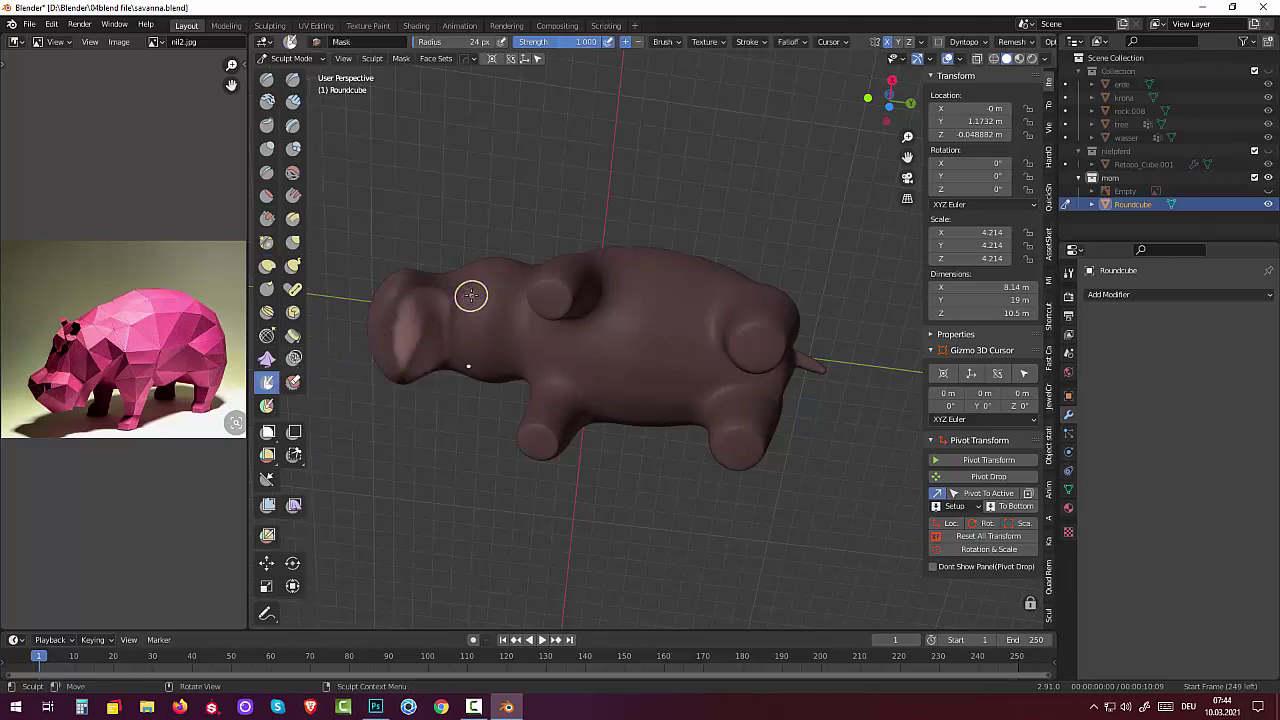
{"action": "key", "text": "b"}
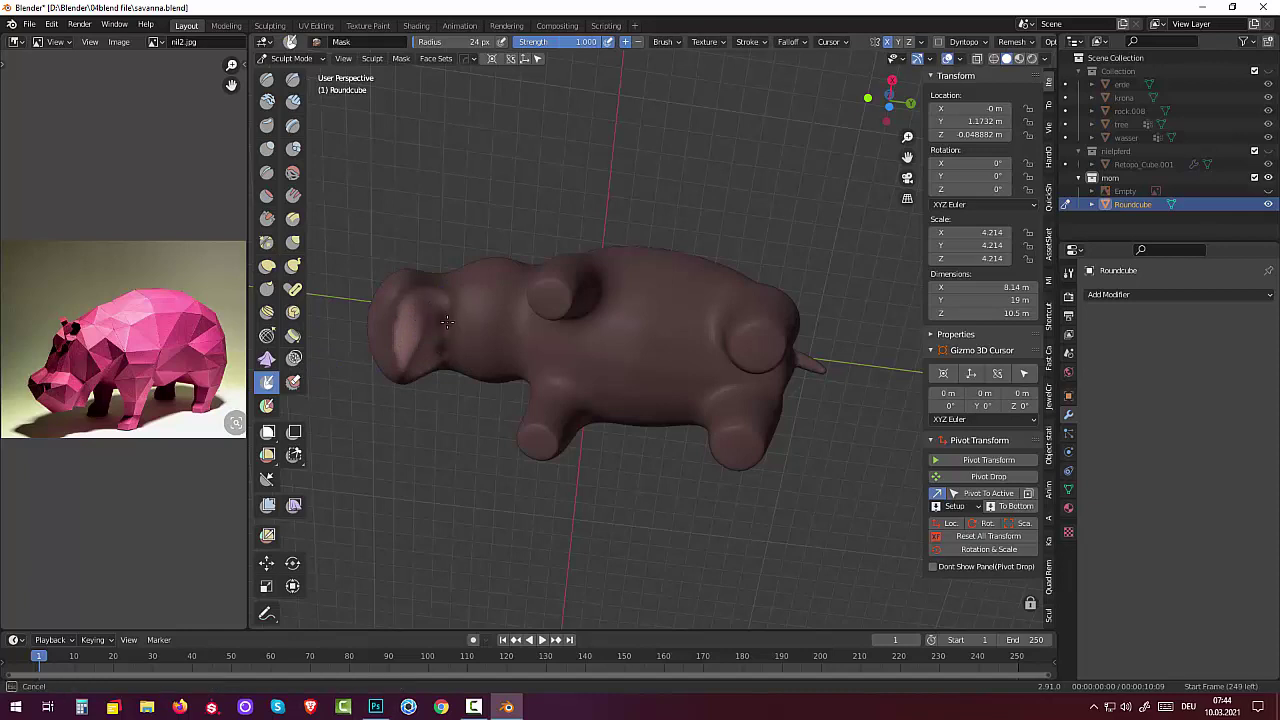
{"action": "key", "text": "Escape"}
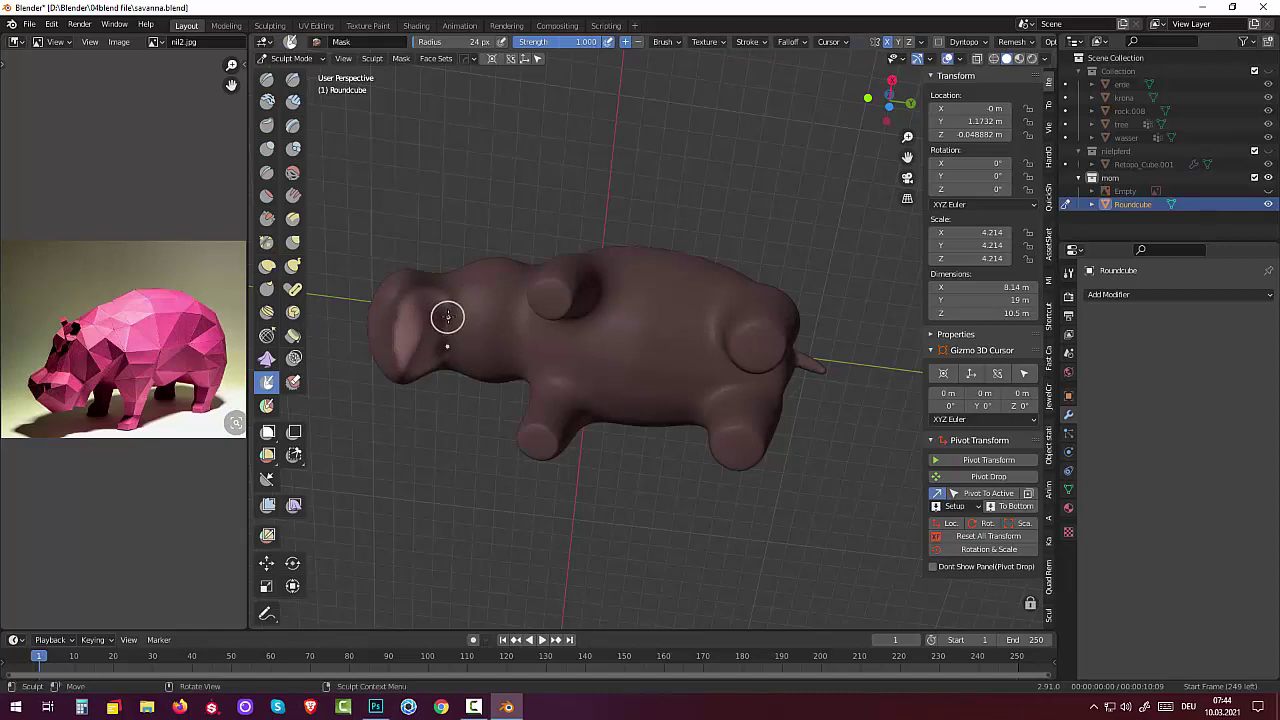
{"action": "key", "text": "b"}
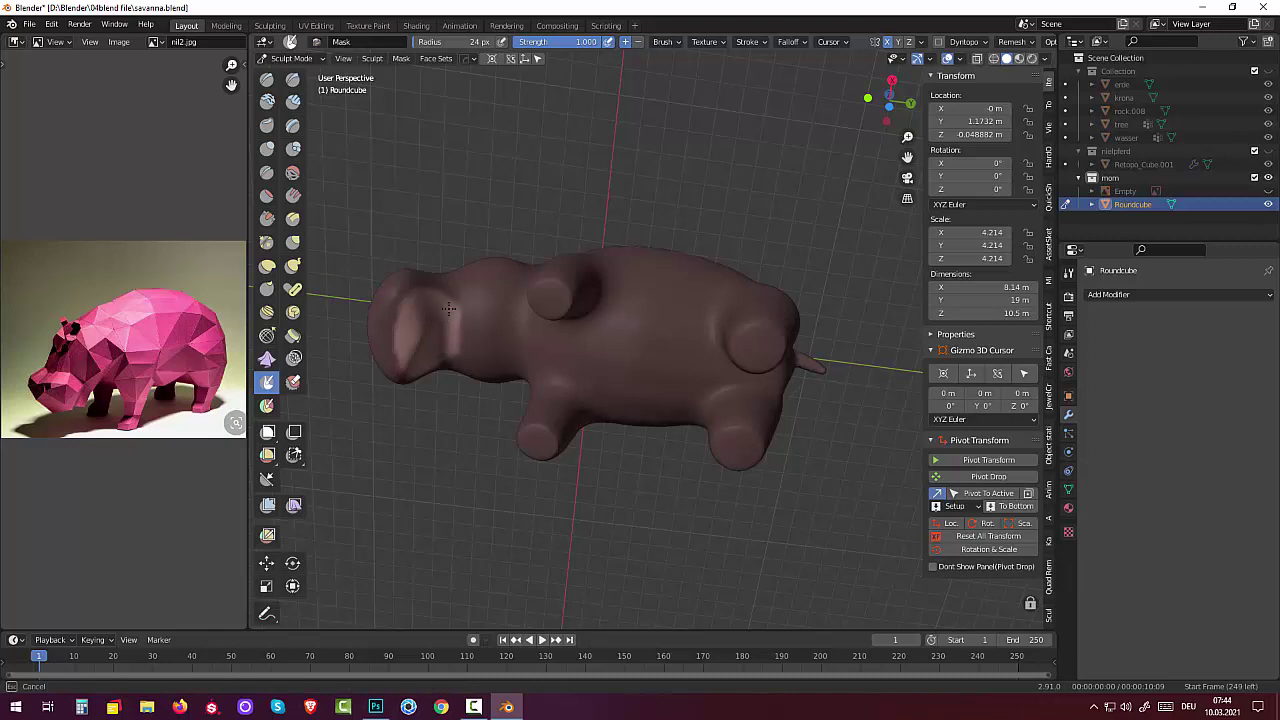
{"action": "key", "text": "Escape"}
{"action": "mouse_move", "coordinate": [503, 371]}
{"action": "middle_mouse_down"}
{"action": "mouse_move", "coordinate": [531, 469]}
{"action": "mouse_move", "coordinate": [531, 421]}
{"action": "mouse_move", "coordinate": [543, 420]}
{"action": "middle_mouse_up"}
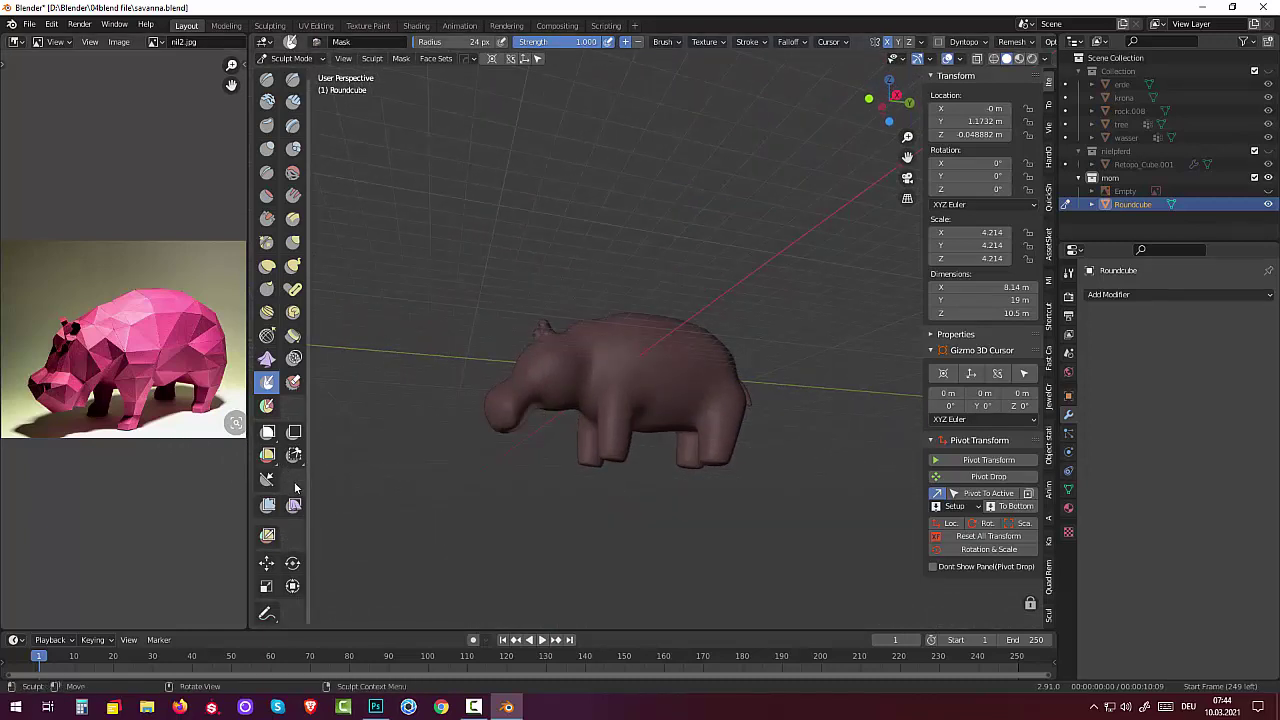
Step: Inflate the mouth and lower jaw with the Inflate Mesh Filter from the right orthographic view
{"action": "left_click", "coordinate": [268, 506]}
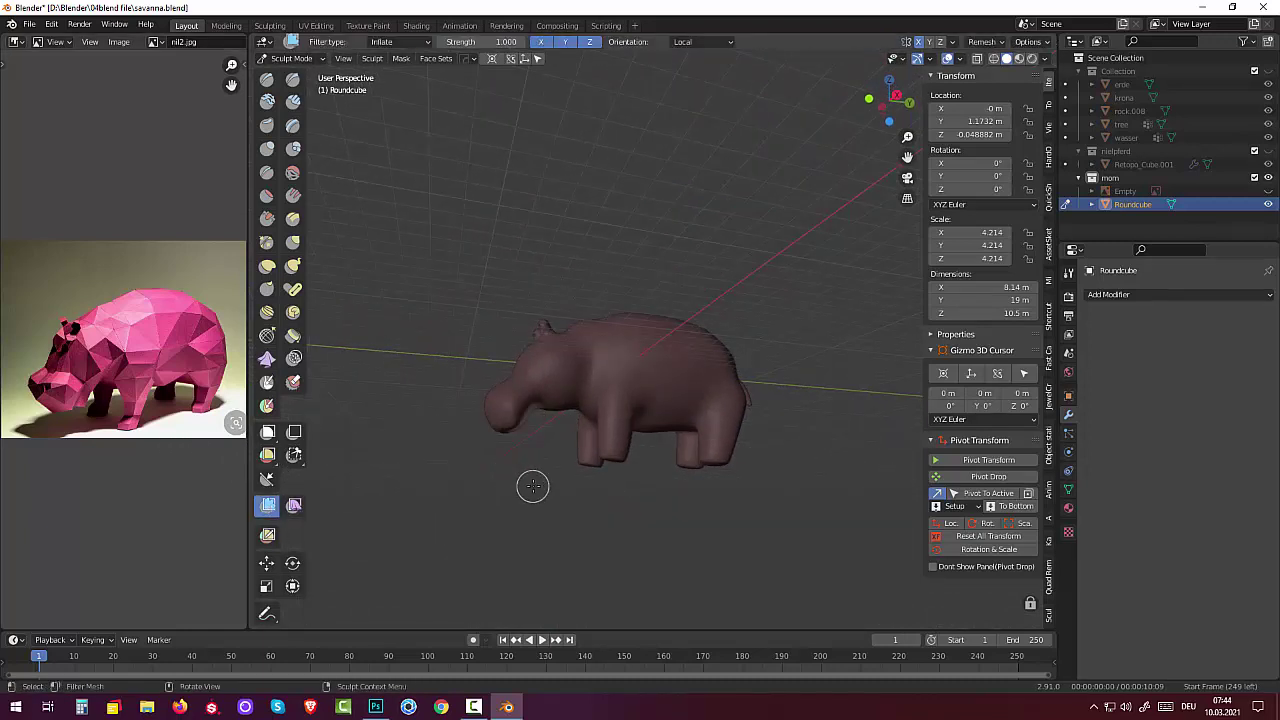
{"action": "key", "text": "KP_3"}
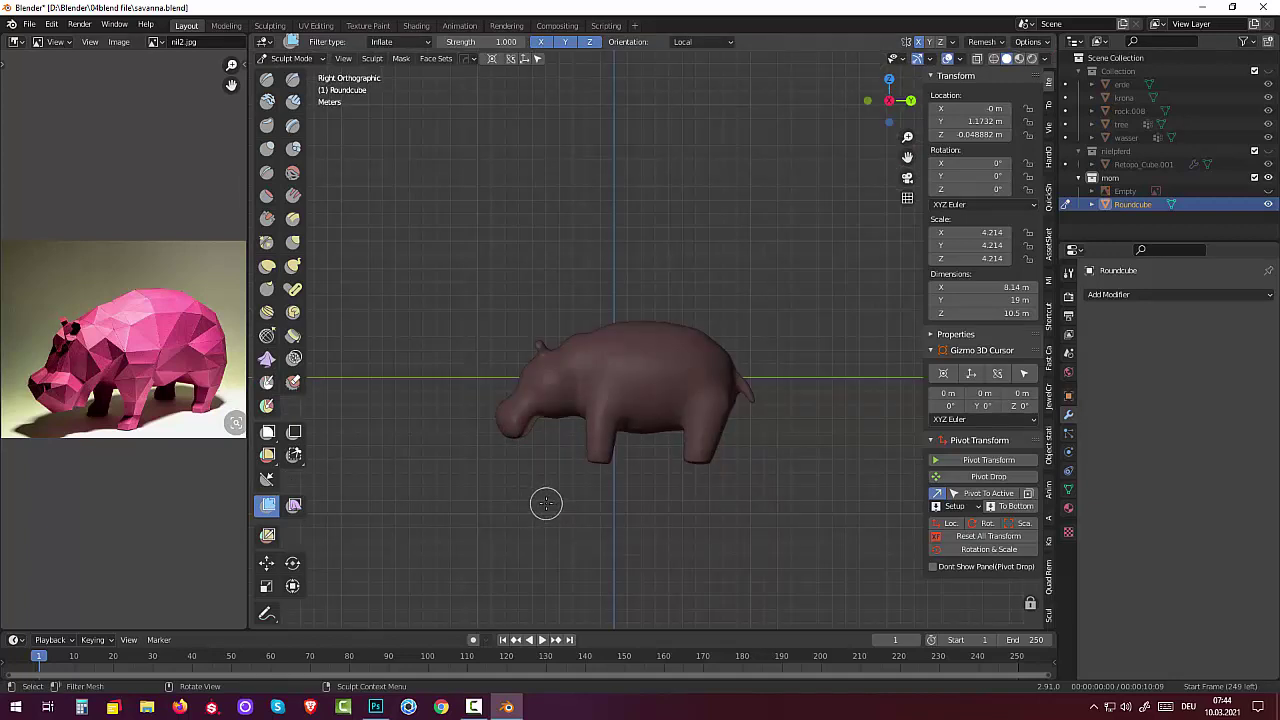
{"action": "left_click_drag", "start_coordinate": [556, 507], "coordinate": [634, 538]}
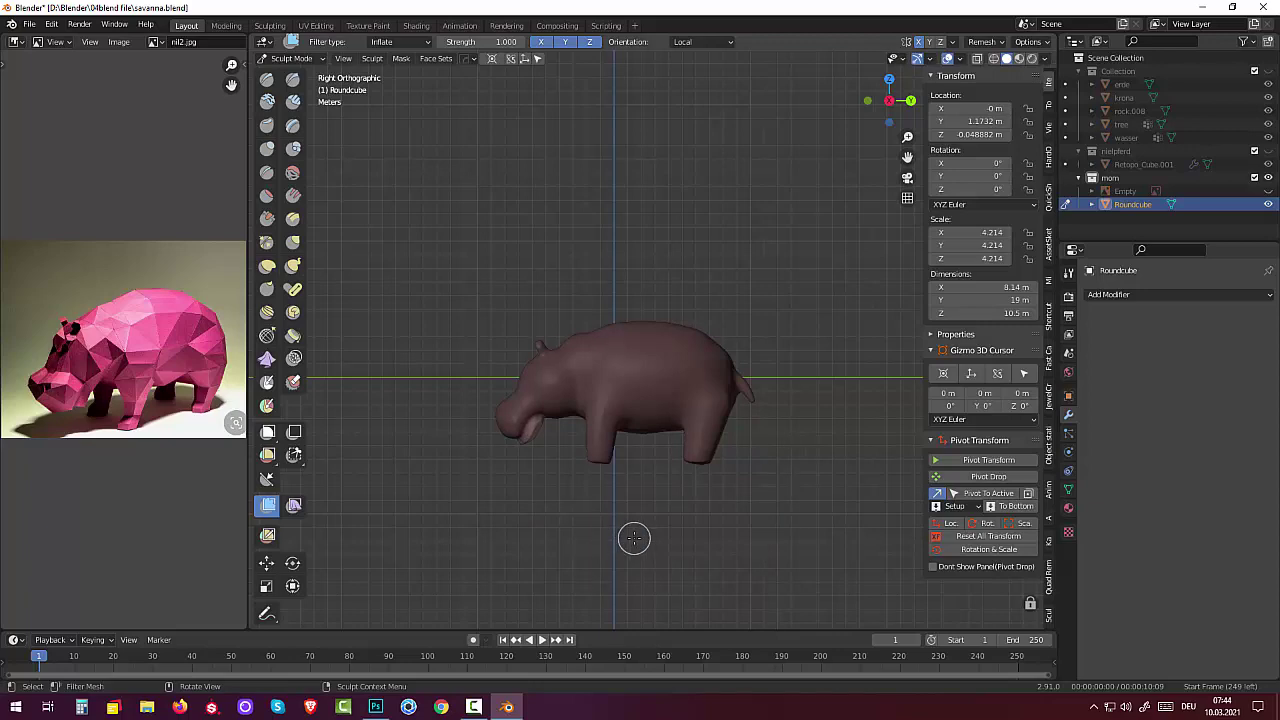
{"action": "mouse_move", "coordinate": [631, 534]}
{"action": "middle_mouse_down"}
{"action": "mouse_move", "coordinate": [643, 378]}
{"action": "mouse_move", "coordinate": [558, 487]}
{"action": "mouse_move", "coordinate": [600, 425]}
{"action": "mouse_move", "coordinate": [643, 449]}
{"action": "mouse_move", "coordinate": [574, 456]}
{"action": "middle_mouse_up"}
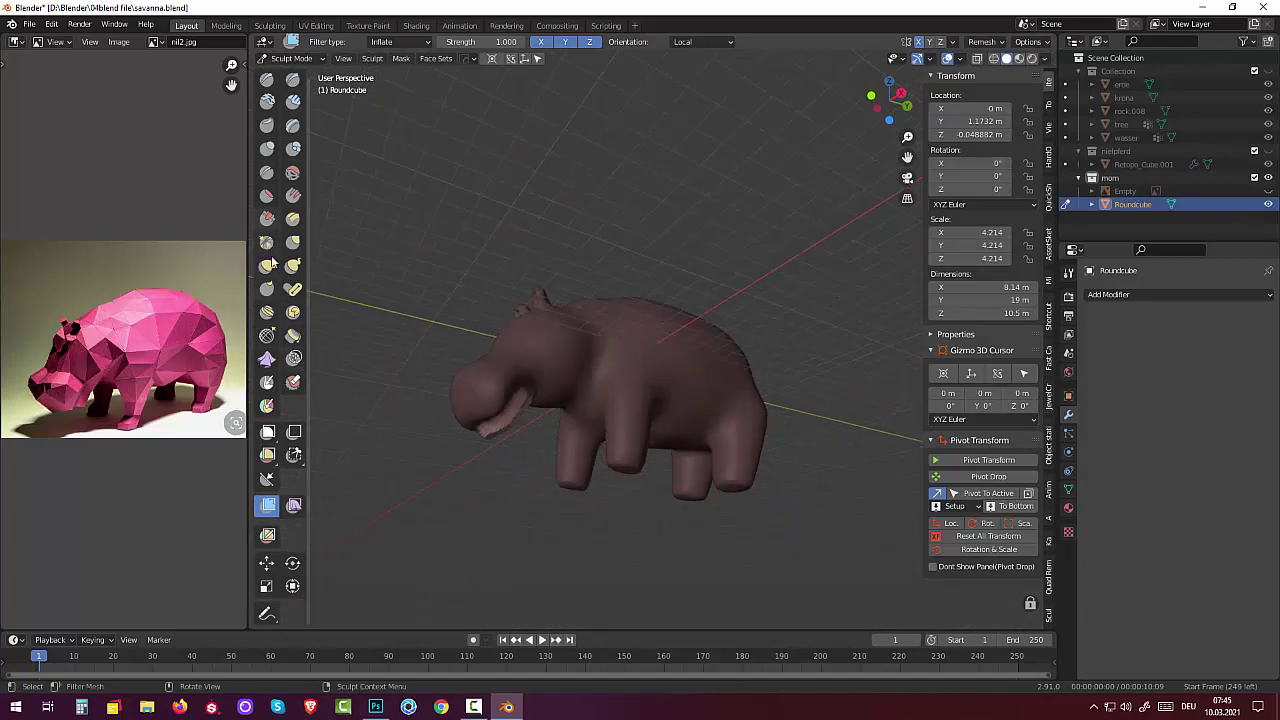
Step: Clear the mask with Alt+M and smooth the inside of the hippo's mouth
{"action": "left_click", "coordinate": [292, 172]}
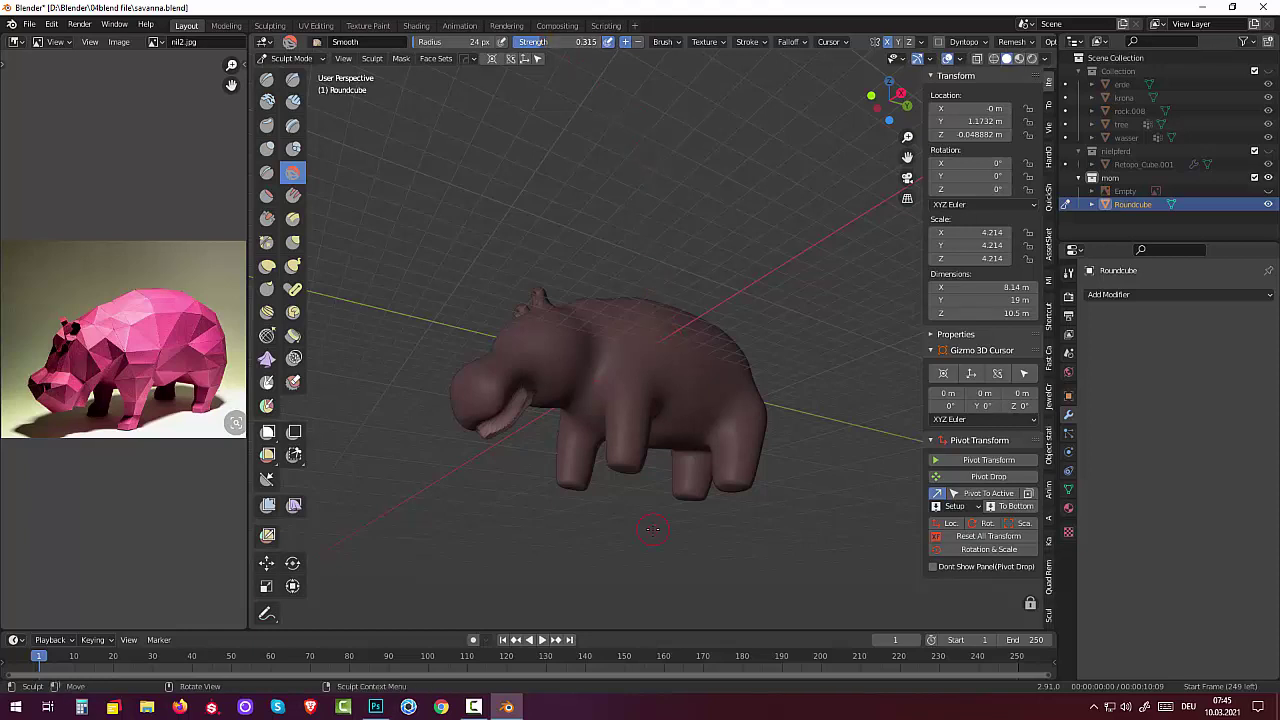
{"action": "key", "text": "alt+m"}
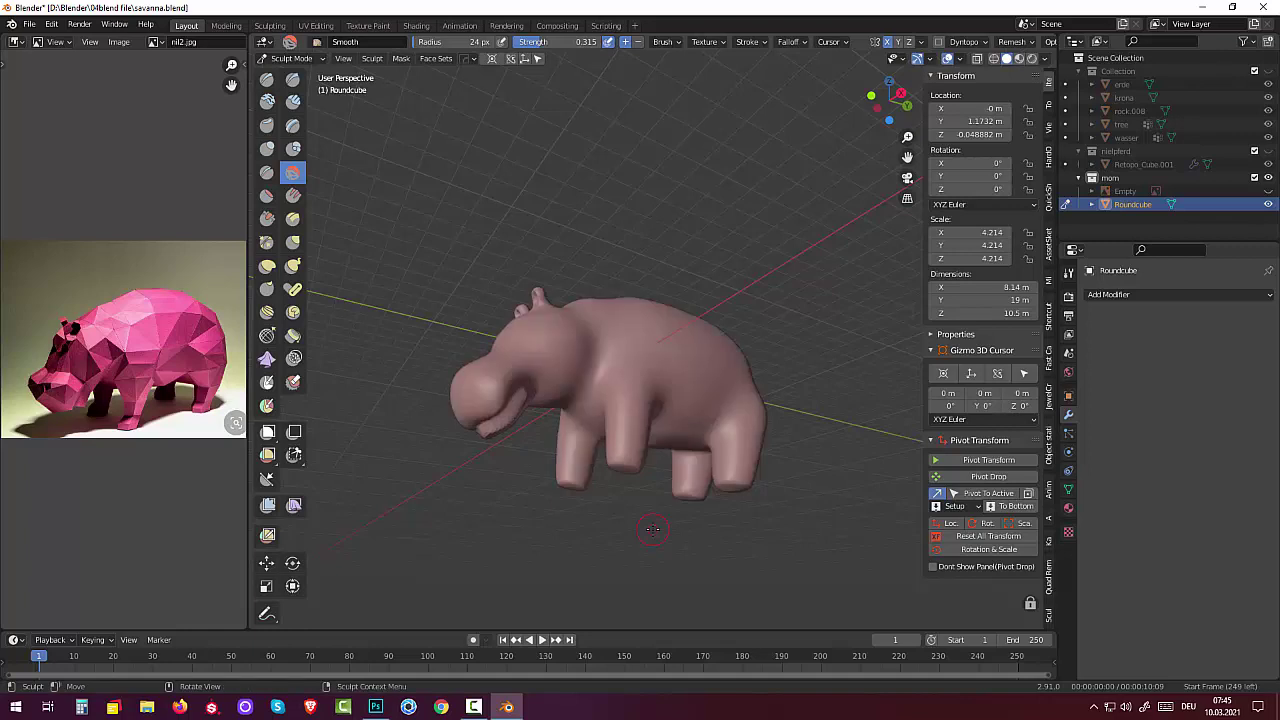
{"action": "middle_click_drag", "start_coordinate": [647, 269], "coordinate": [572, 371]}
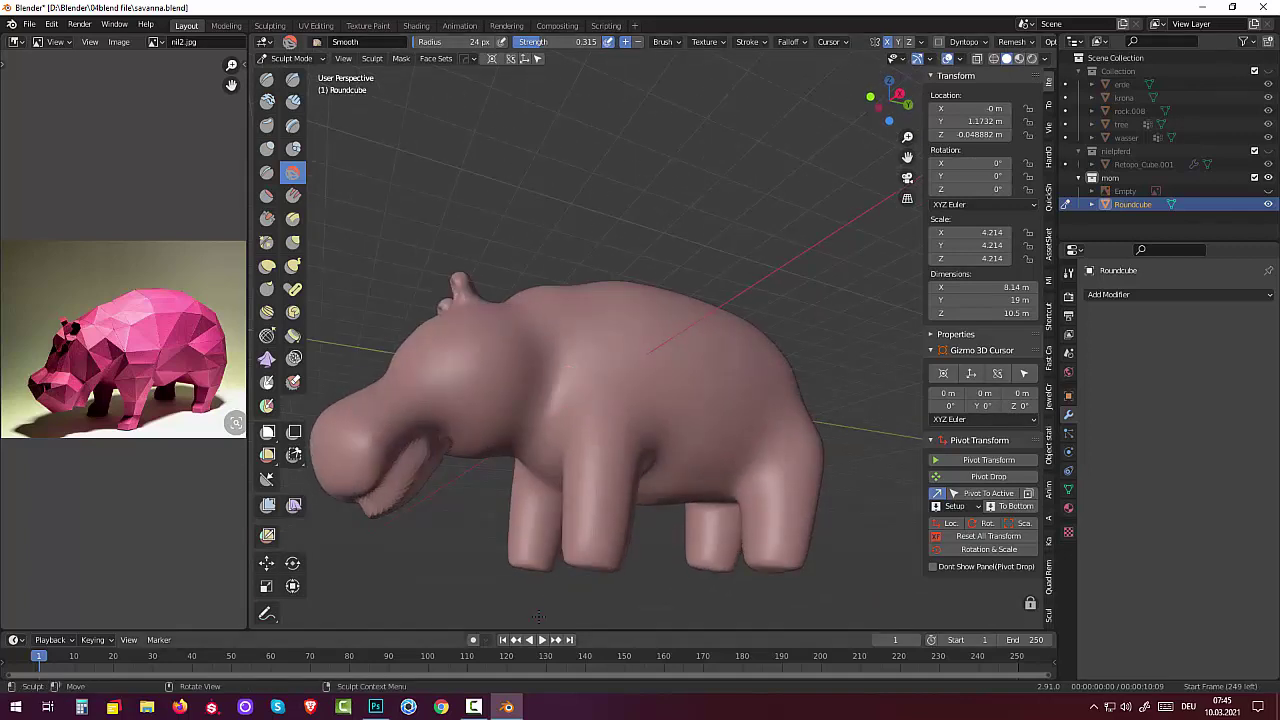
{"action": "left_click_drag", "start_coordinate": [402, 472], "coordinate": [410, 462]}
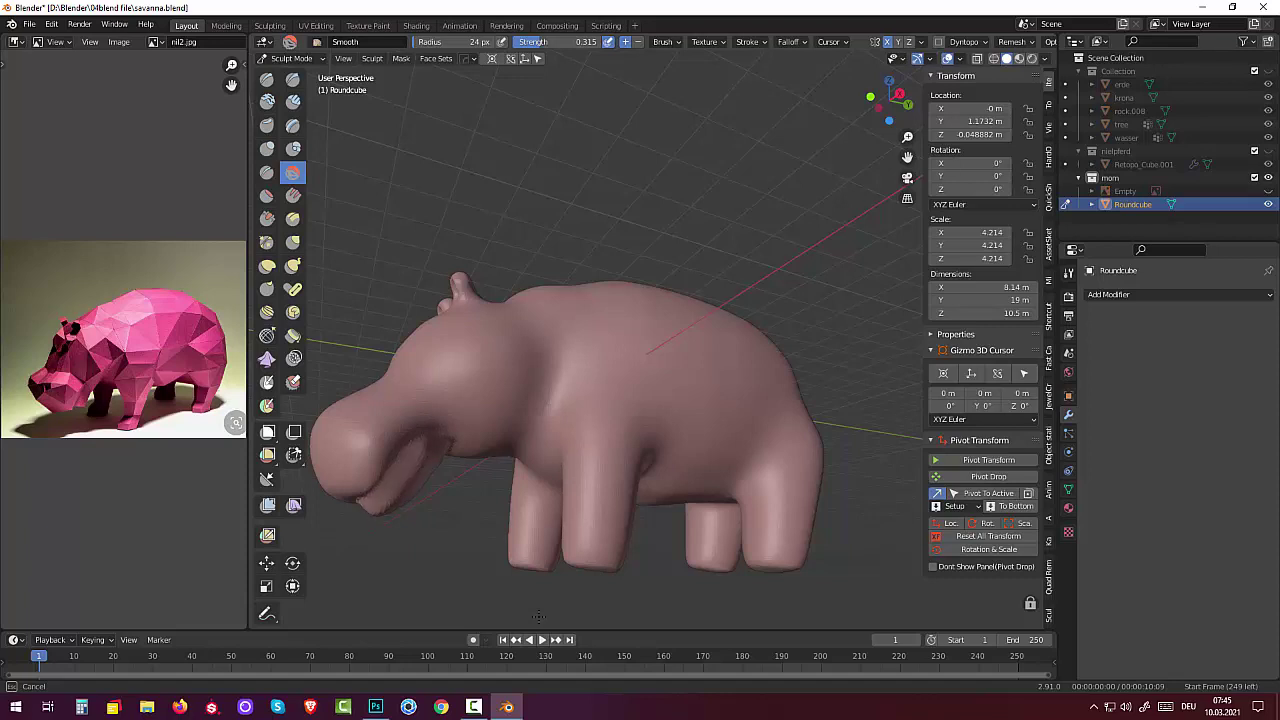
Step: Orbit and zoom around the head to inspect the smoothed mouth from the front
{"action": "mouse_move", "coordinate": [460, 237]}
{"action": "middle_mouse_down"}
{"action": "mouse_move", "coordinate": [524, 360]}
{"action": "mouse_move", "coordinate": [563, 333]}
{"action": "mouse_move", "coordinate": [353, 331]}
{"action": "mouse_move", "coordinate": [373, 364]}
{"action": "middle_mouse_up"}
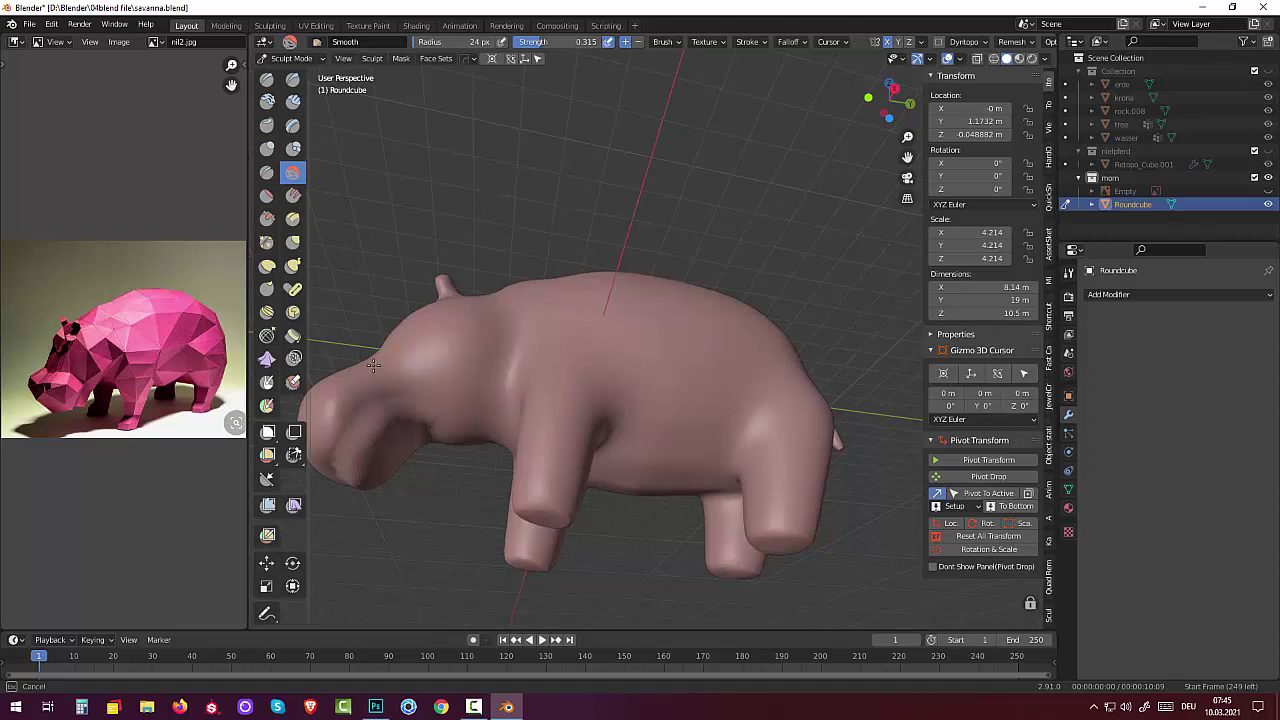
{"action": "middle_click_drag", "start_coordinate": [486, 366], "coordinate": [469, 392]}
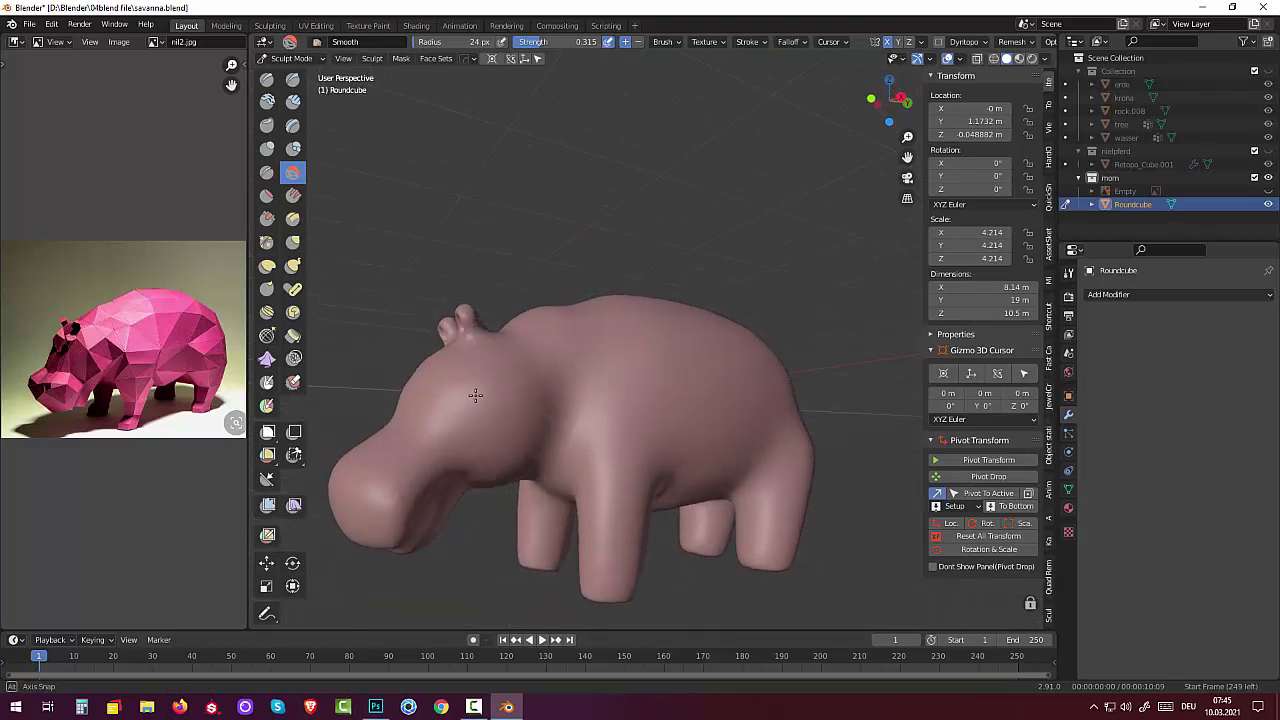
{"action": "scroll", "coordinate": [469, 392], "scroll_direction": "down", "scroll_amount": 2}
{"action": "scroll", "coordinate": [451, 386], "scroll_direction": "up", "scroll_amount": 3}
{"action": "scroll", "coordinate": [474, 386], "scroll_direction": "down", "scroll_amount": 1}
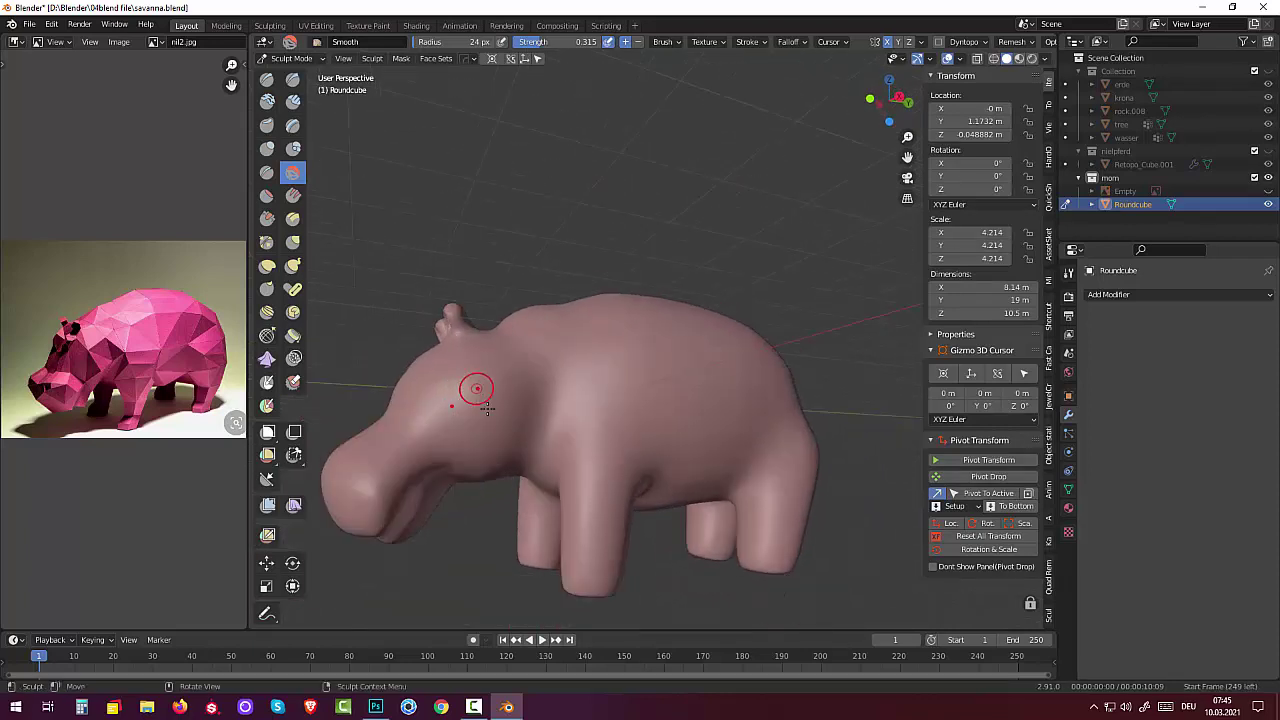
{"action": "scroll", "coordinate": [432, 444], "scroll_direction": "up", "scroll_amount": 1}
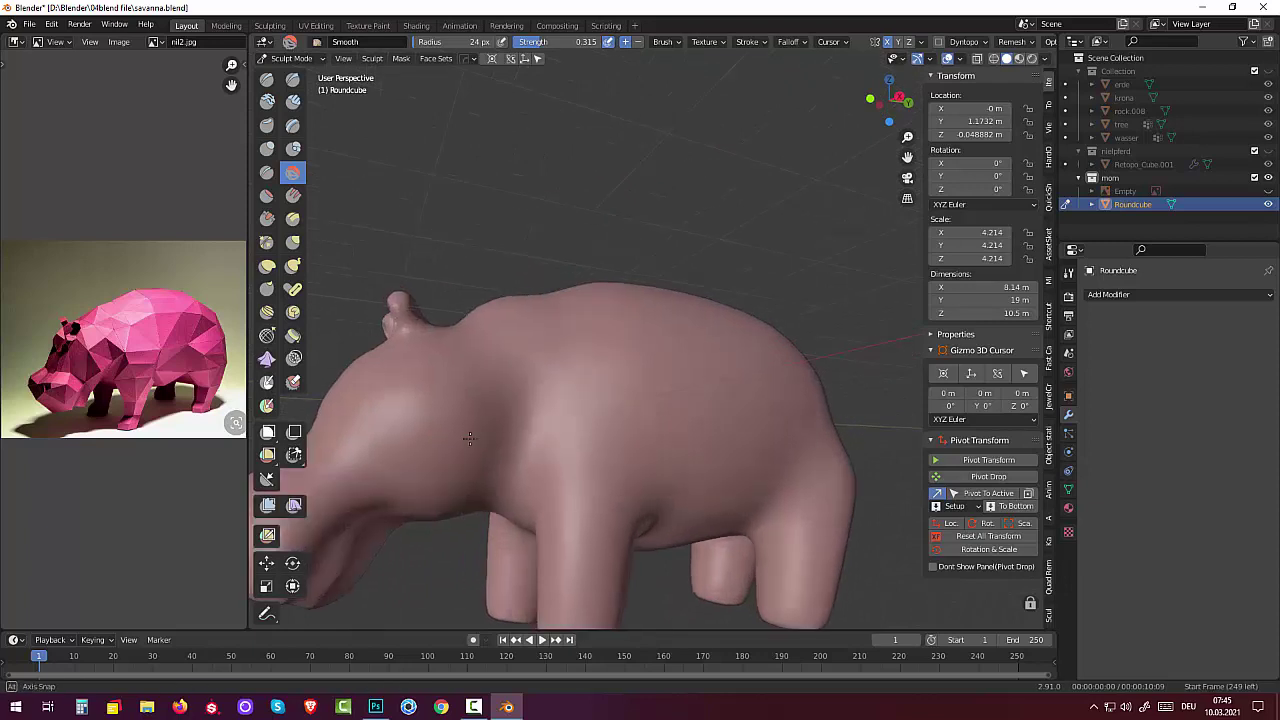
{"action": "mouse_move", "coordinate": [430, 443]}
{"action": "middle_mouse_down"}
{"action": "mouse_move", "coordinate": [506, 423]}
{"action": "mouse_move", "coordinate": [481, 416]}
{"action": "mouse_move", "coordinate": [522, 433]}
{"action": "middle_mouse_up"}
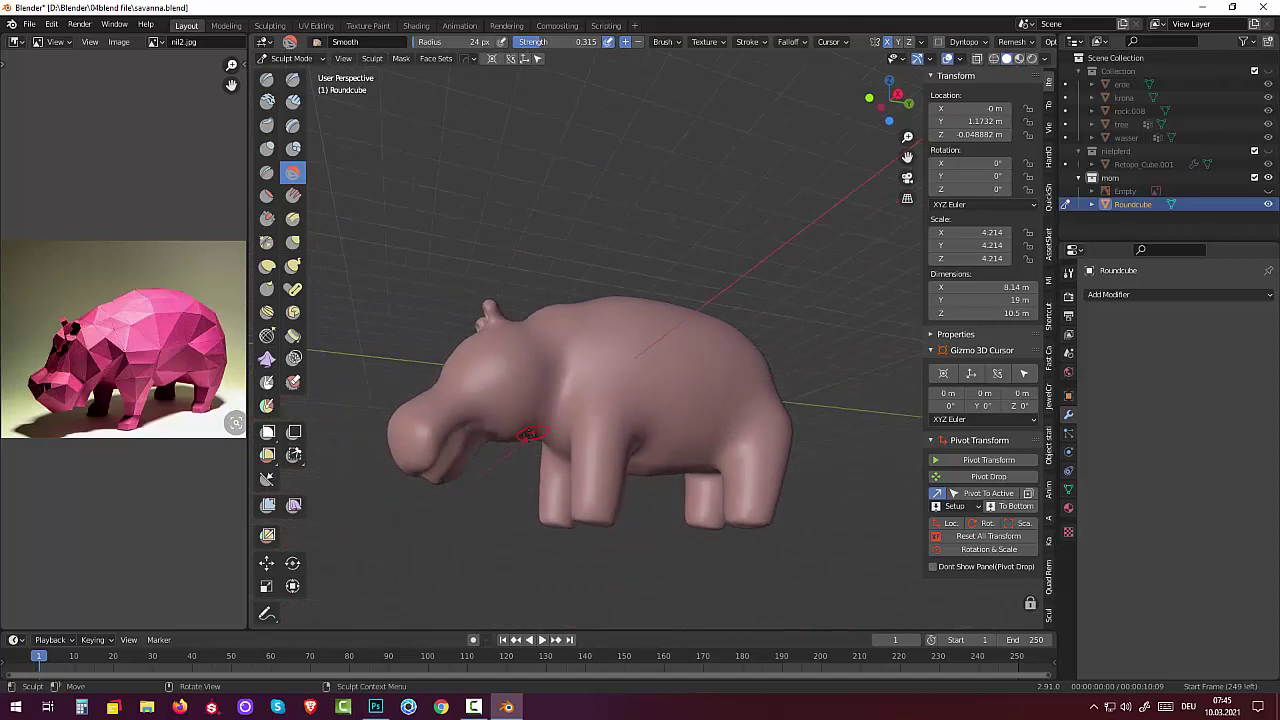
{"action": "scroll", "coordinate": [522, 433], "scroll_direction": "up", "scroll_amount": 2}
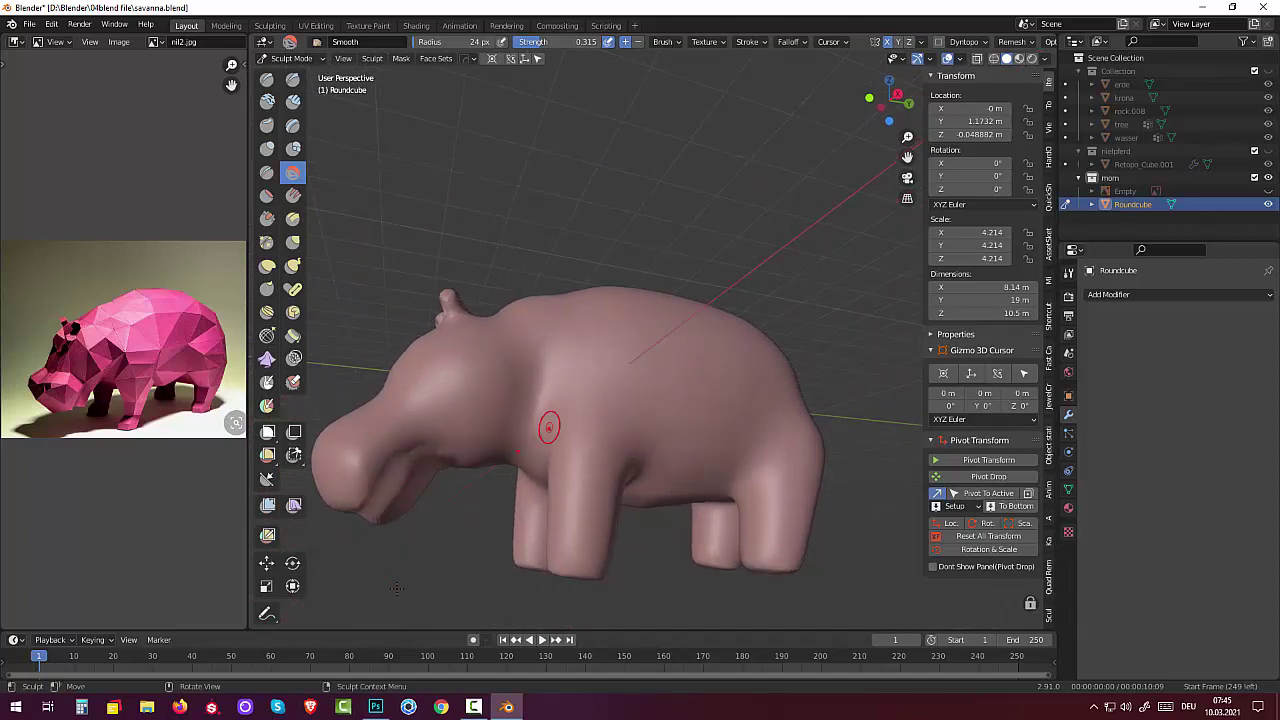
{"action": "left_click", "coordinate": [266, 265]}
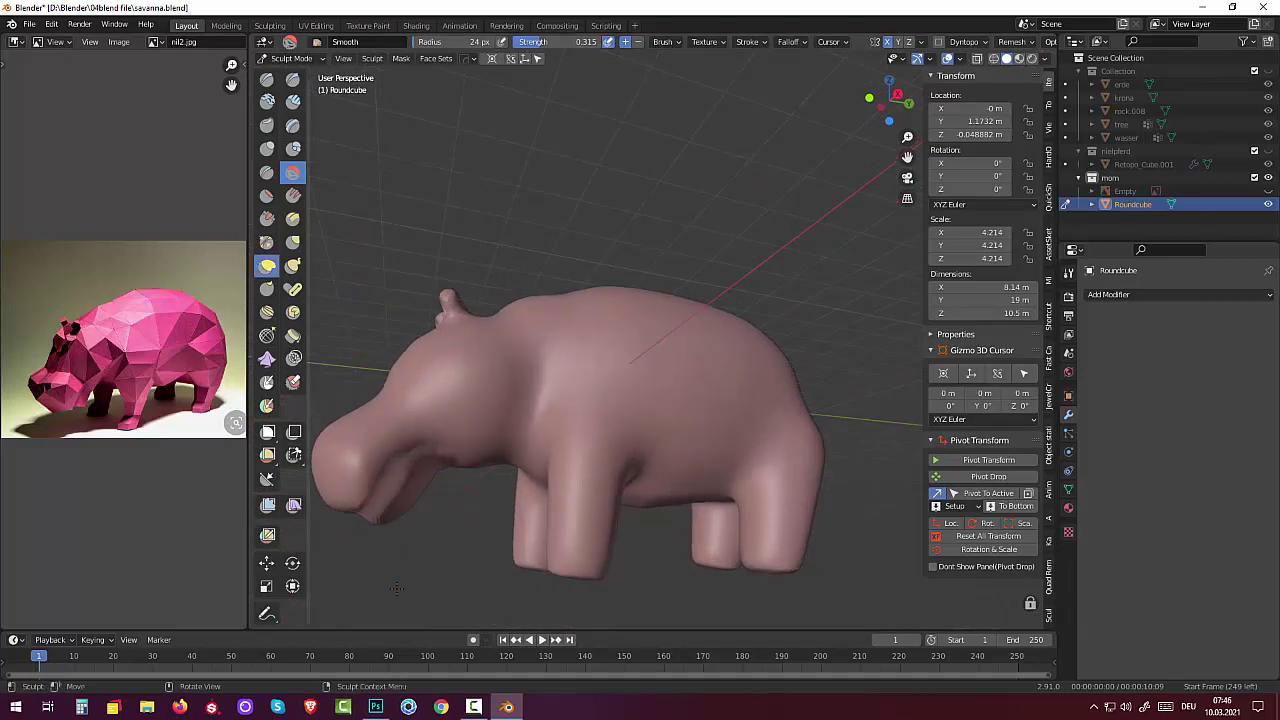
Step: Build up the mouth corner with Clay Strips, blend it into the cheek with Smooth, then choose Draw
{"action": "left_click", "coordinate": [397, 588]}
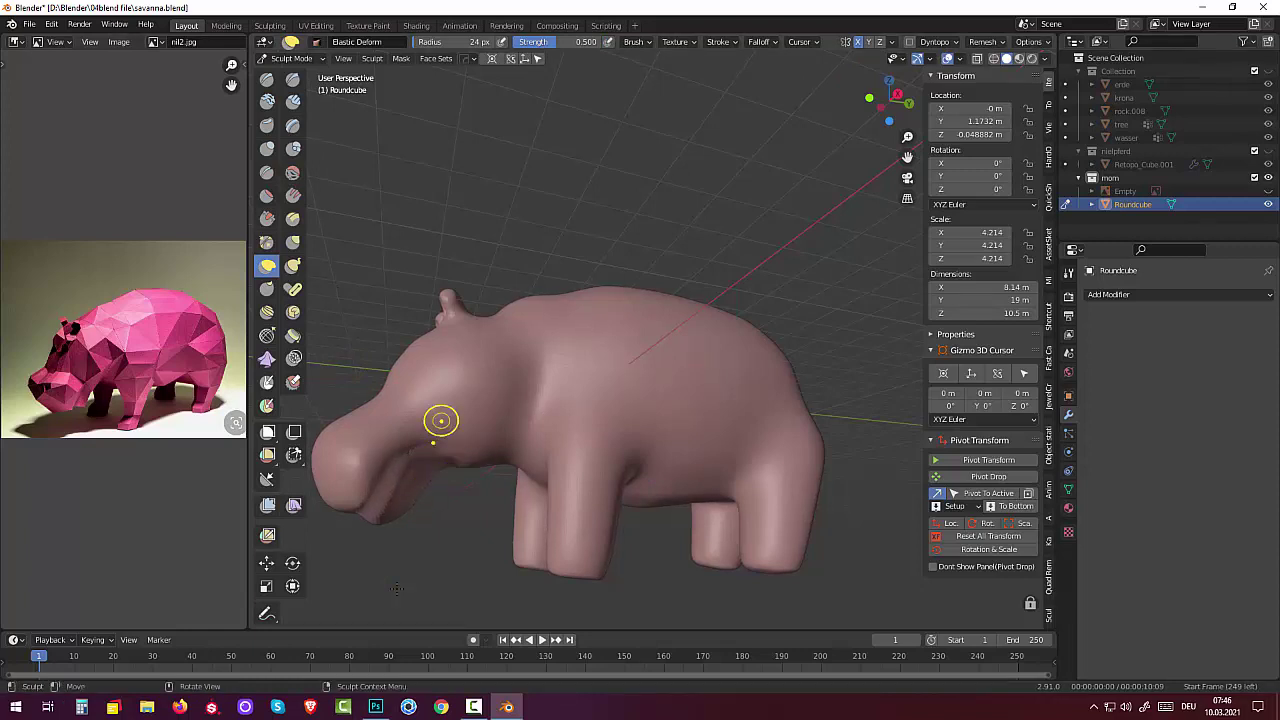
{"action": "key", "text": "c"}
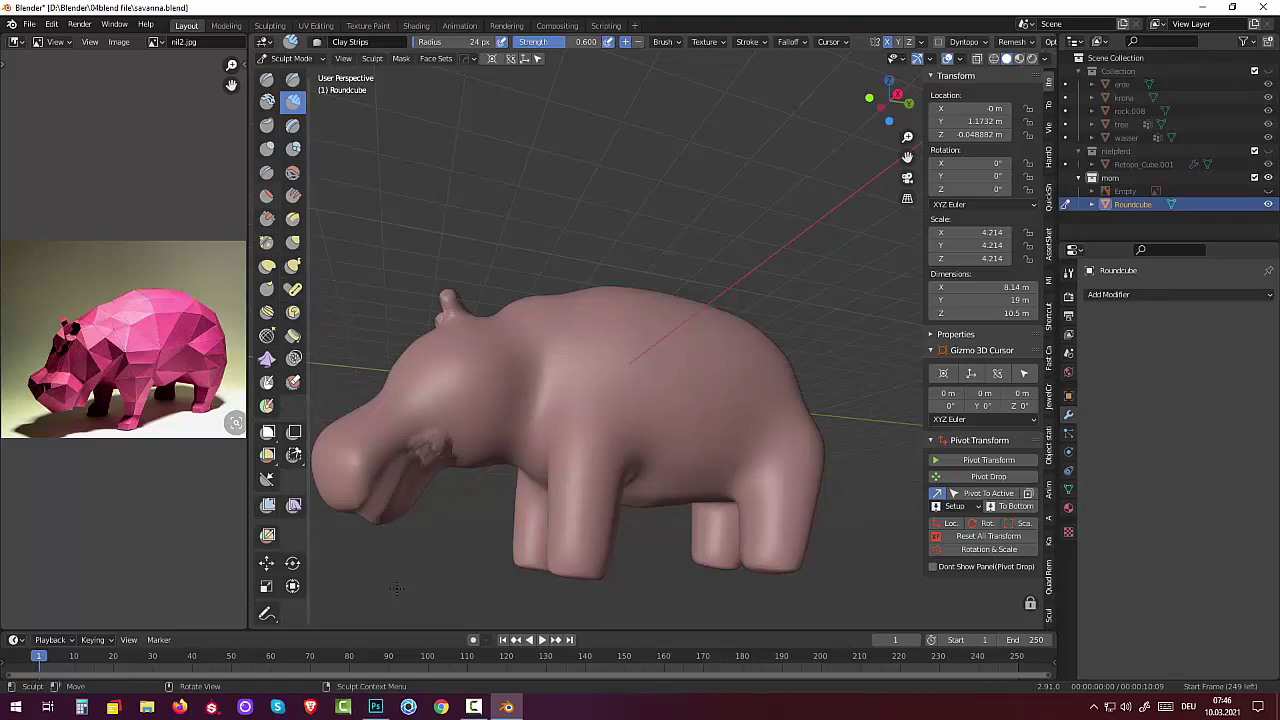
{"action": "key", "text": "shift"}
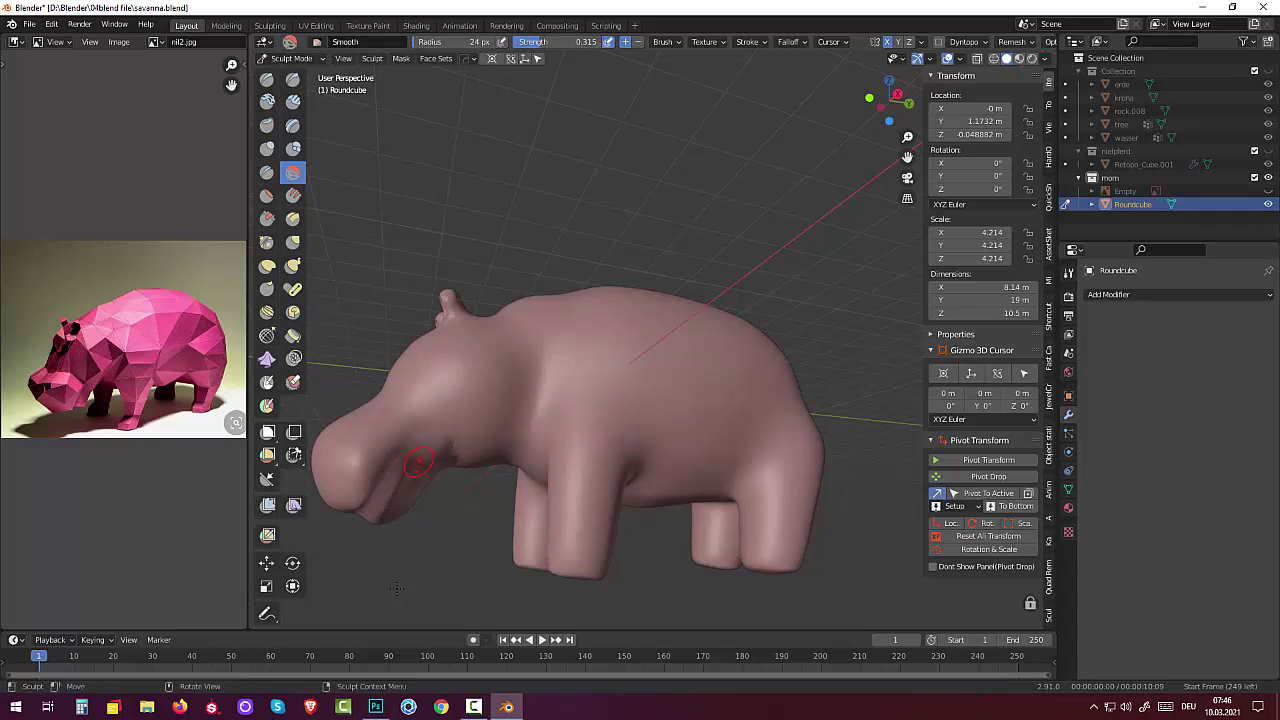
{"action": "middle_click_drag", "start_coordinate": [574, 457], "coordinate": [631, 398]}
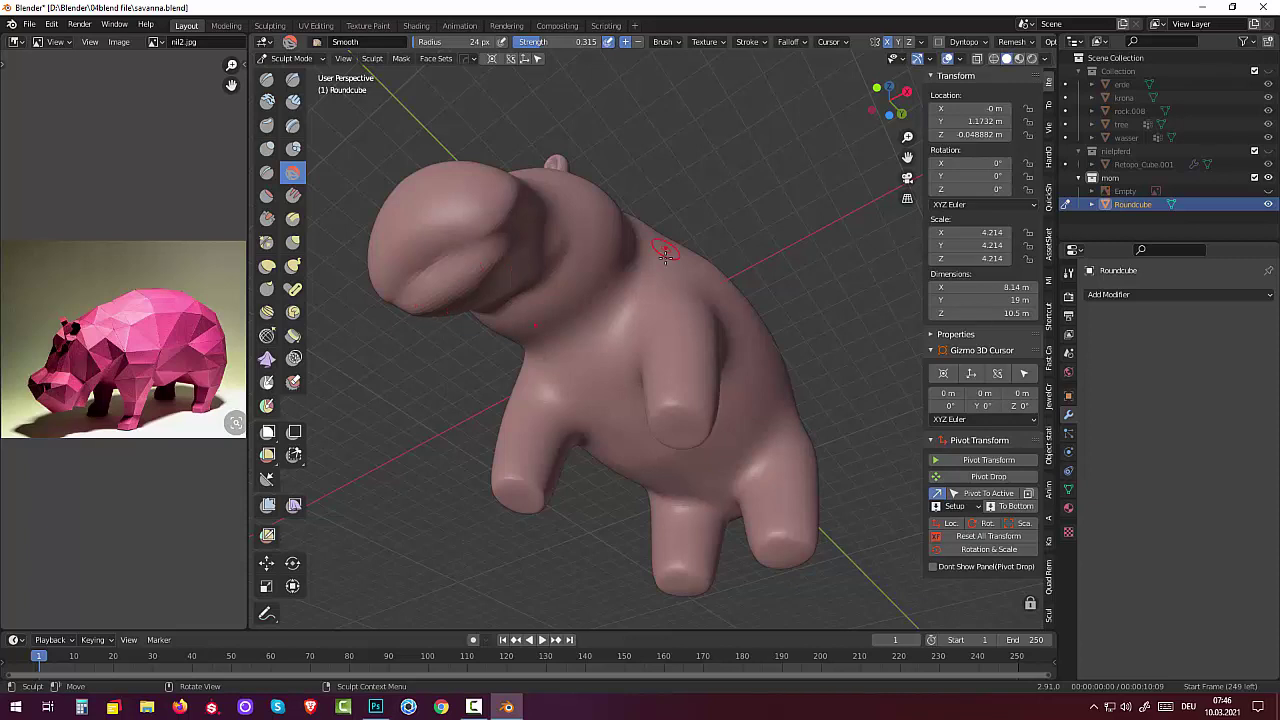
{"action": "middle_click_drag", "start_coordinate": [665, 255], "coordinate": [484, 386]}
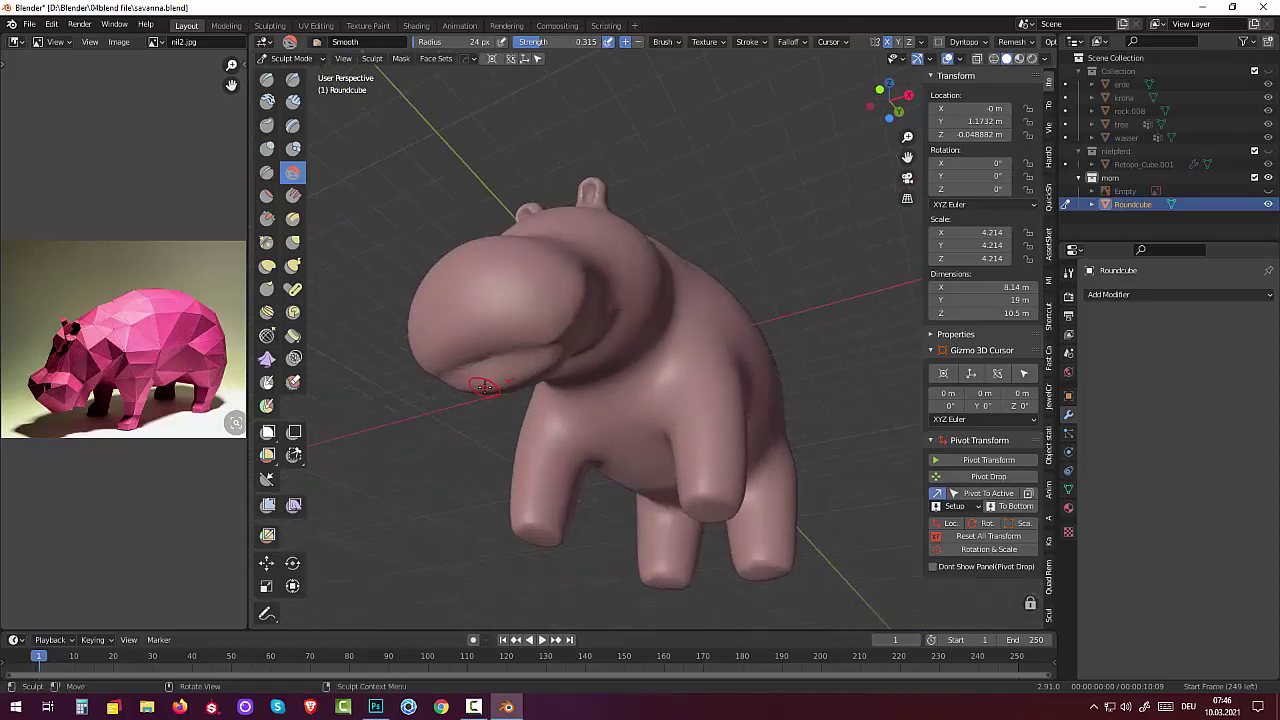
{"action": "left_click", "coordinate": [266, 79]}
{"action": "mouse_move", "coordinate": [831, 377]}
{"action": "middle_mouse_down"}
{"action": "mouse_move", "coordinate": [760, 420]}
{"action": "mouse_move", "coordinate": [700, 420]}
{"action": "middle_mouse_up"}
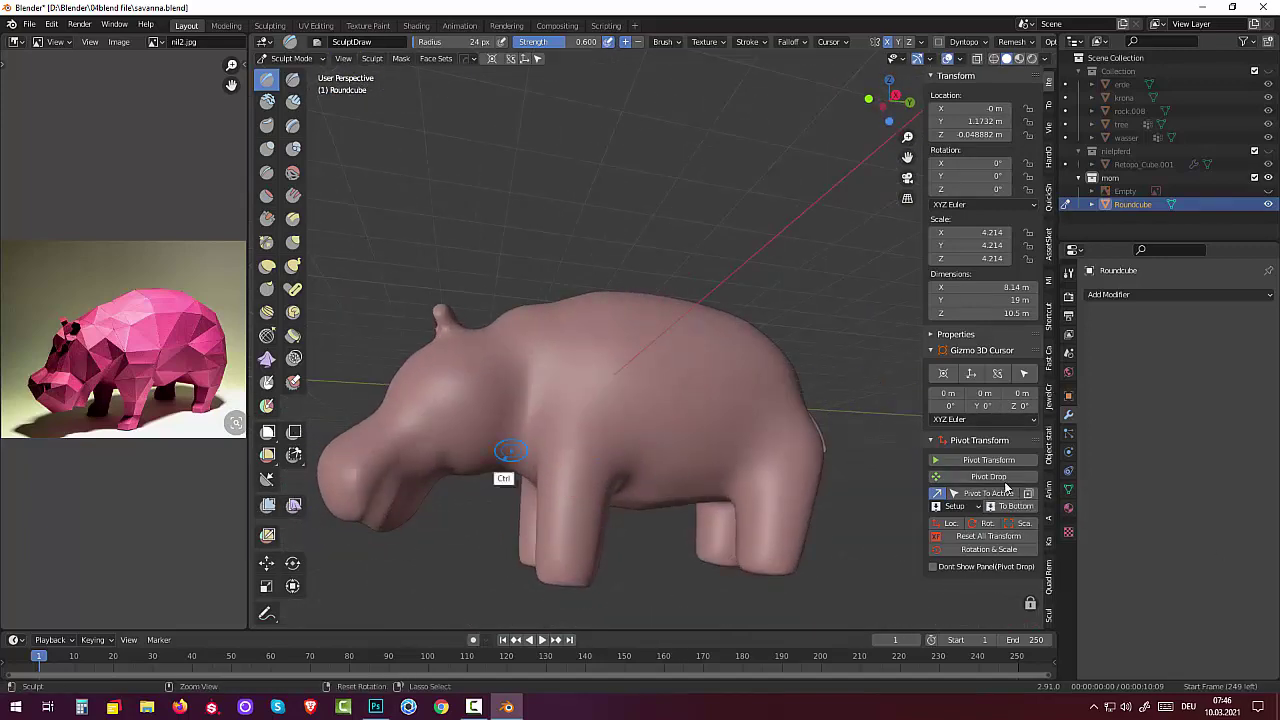
Step: Carve the mouth line along the lower snout, then pull the snout upward with Elastic Deform at radius 46
{"action": "left_click_drag", "start_coordinate": [391, 487], "coordinate": [385, 512], "text": "ctrl"}
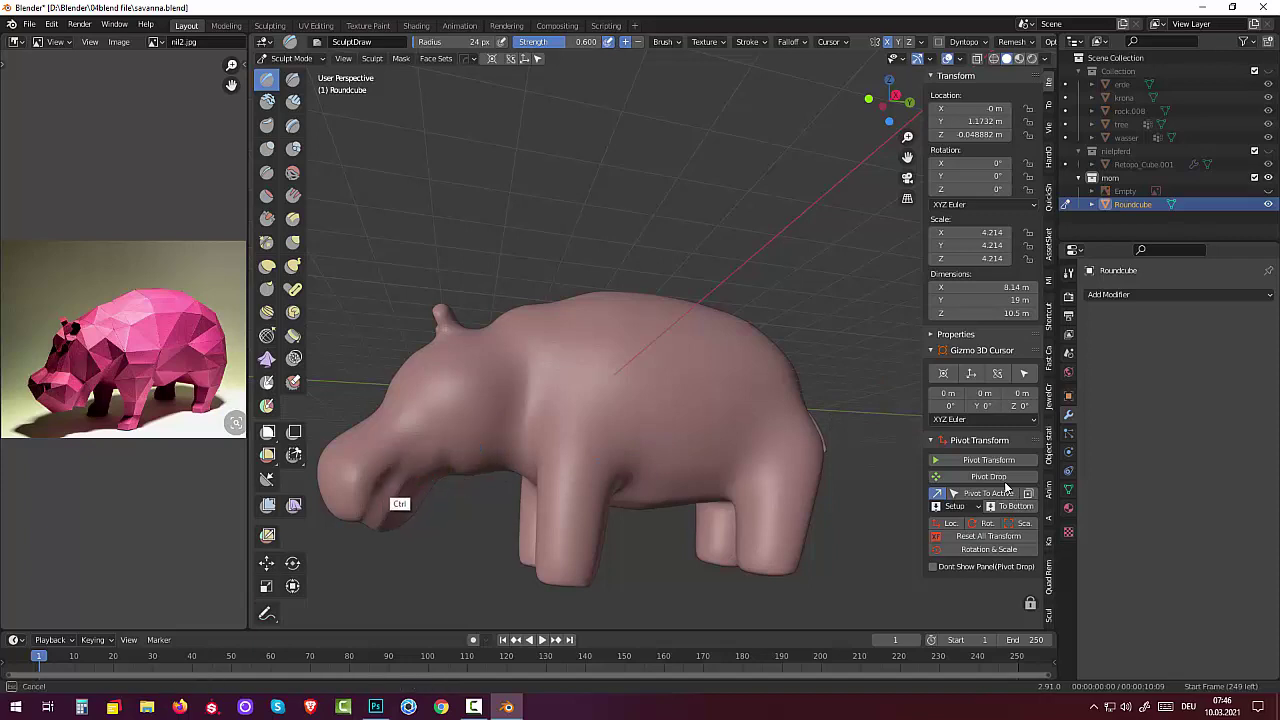
{"action": "mouse_move", "coordinate": [420, 450]}
{"action": "left_mouse_down", "text": "ctrl"}
{"action": "mouse_move", "coordinate": [433, 460]}
{"action": "mouse_move", "coordinate": [372, 540]}
{"action": "left_mouse_up", "text": "ctrl"}
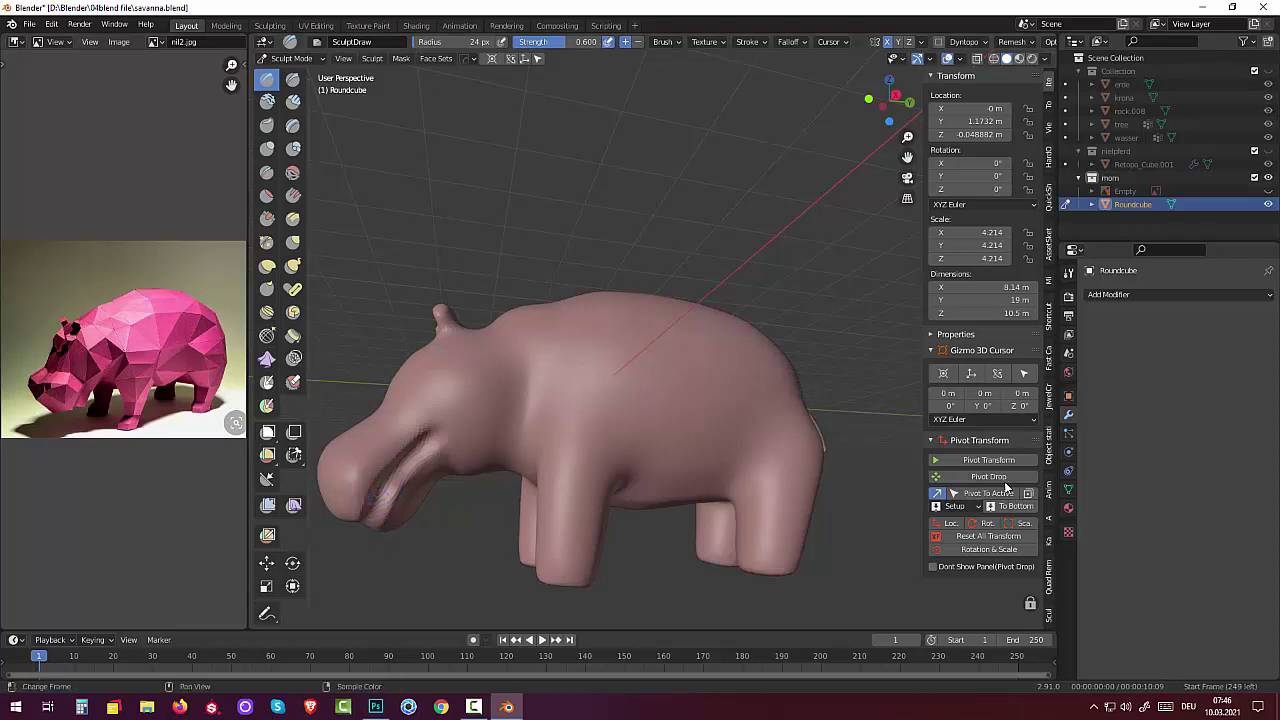
{"action": "left_click", "coordinate": [267, 265]}
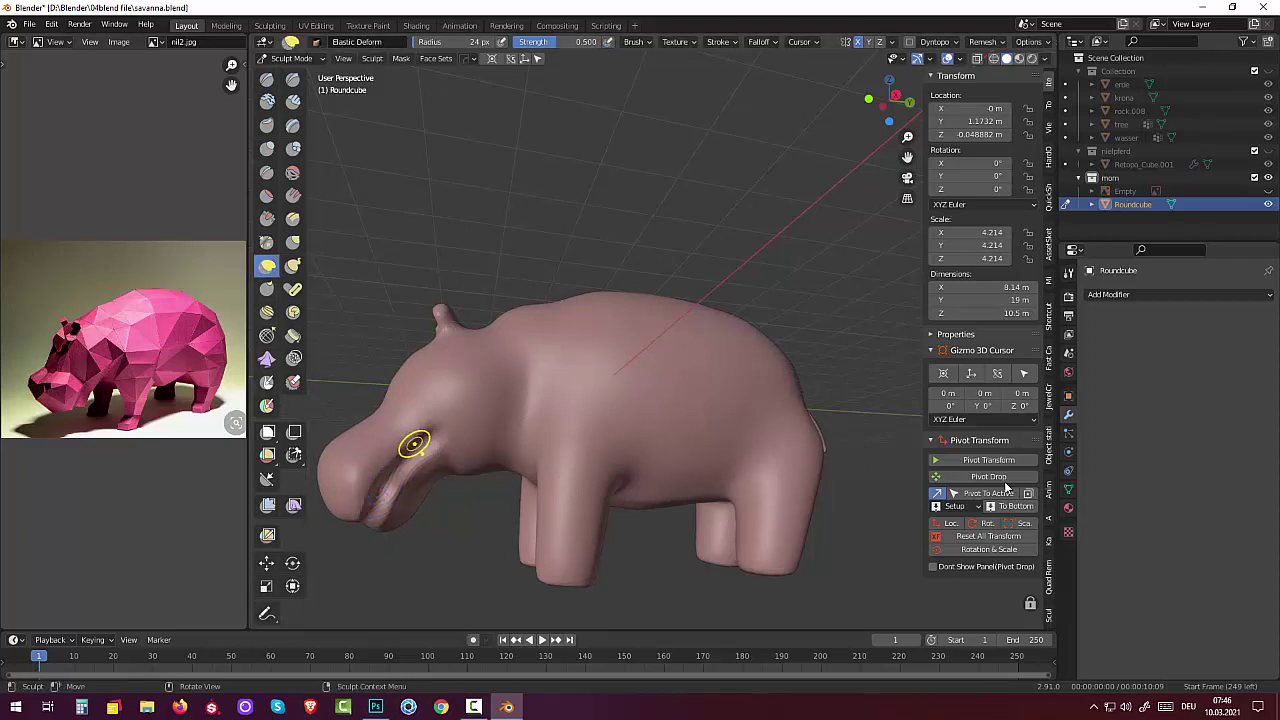
{"action": "key", "text": "f"}
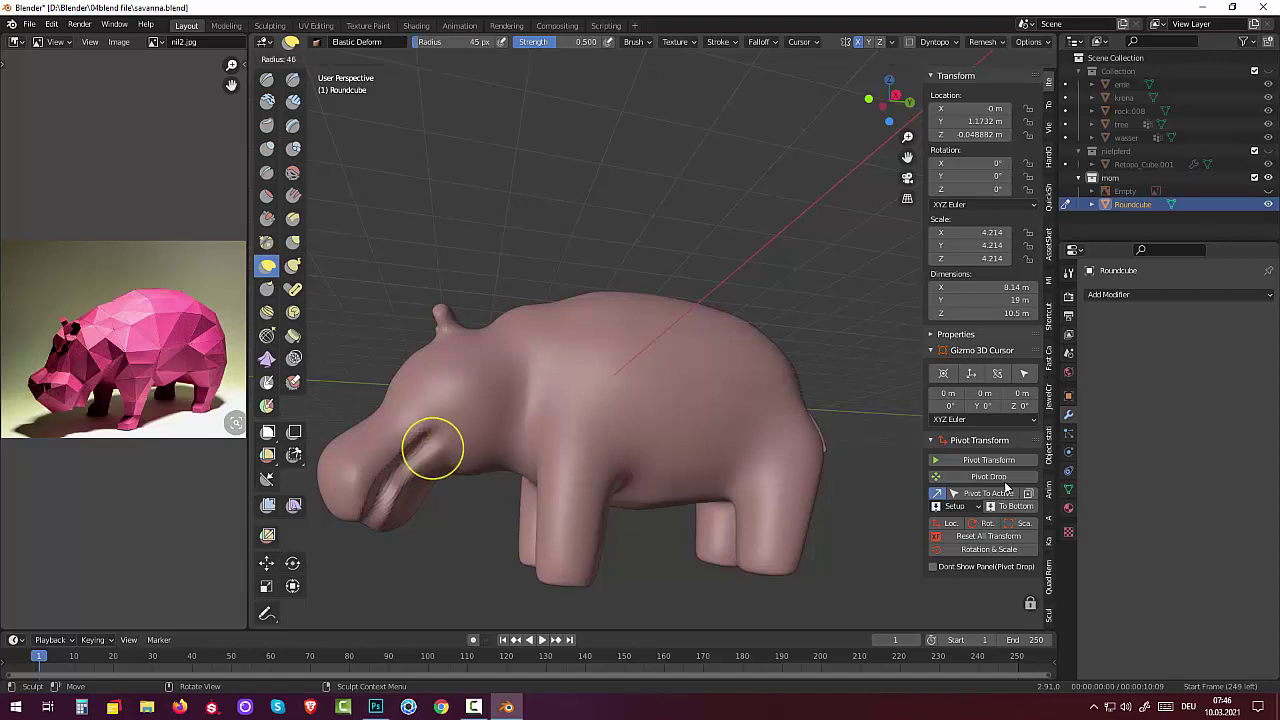
{"action": "left_click", "coordinate": [462, 450]}
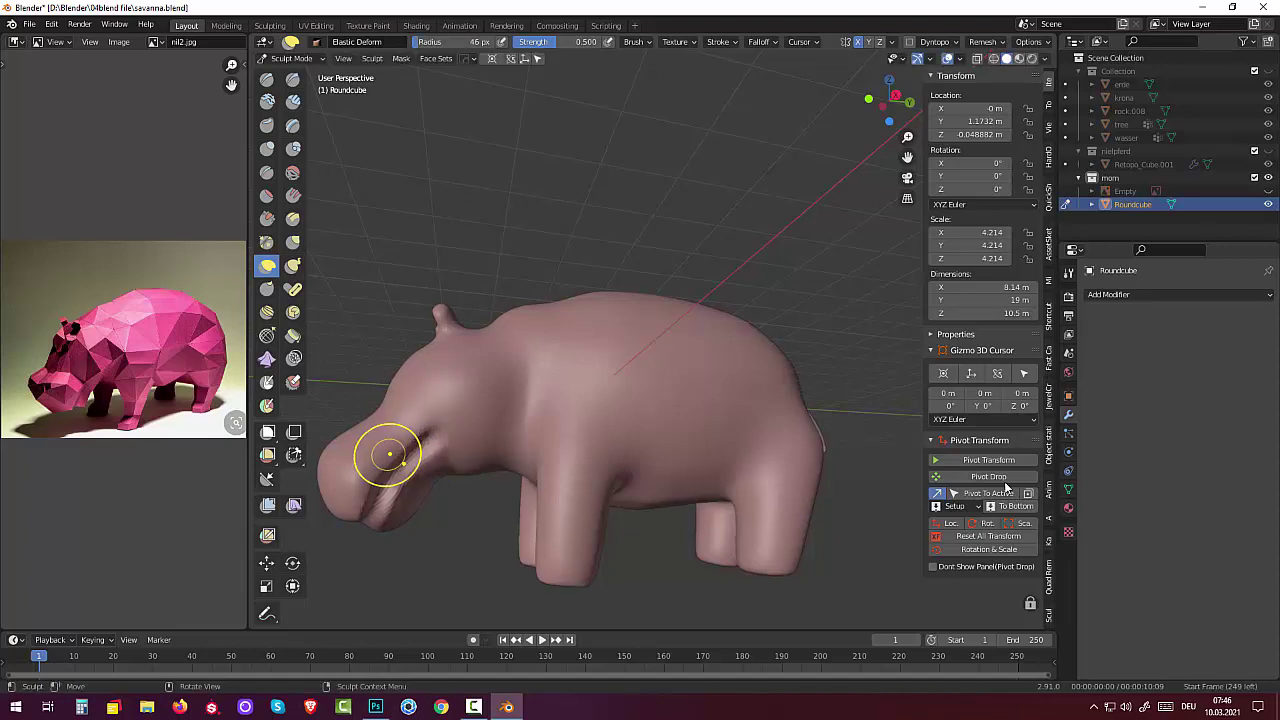
{"action": "mouse_move", "coordinate": [390, 455]}
{"action": "left_mouse_down"}
{"action": "mouse_move", "coordinate": [413, 438]}
{"action": "mouse_move", "coordinate": [363, 480]}
{"action": "mouse_move", "coordinate": [410, 450]}
{"action": "left_mouse_up"}
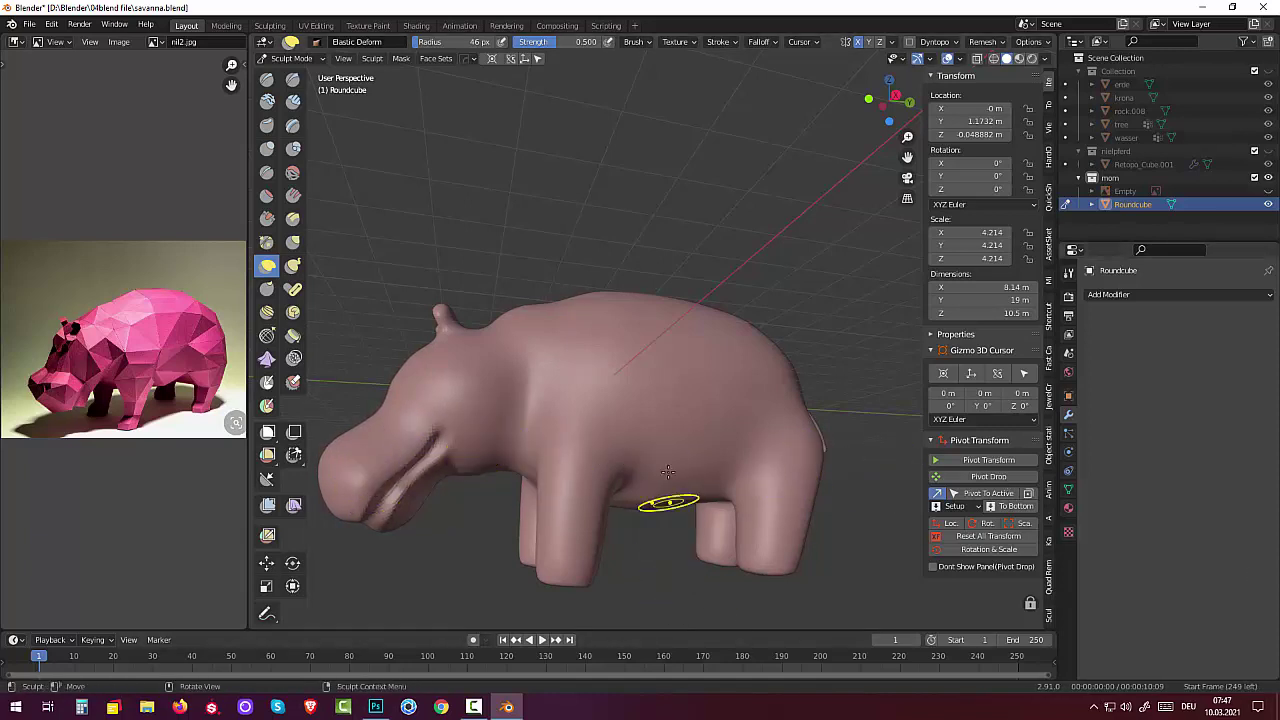
Step: Orbit to inspect the hippo's underside and select the Smooth brush
{"action": "mouse_move", "coordinate": [666, 503]}
{"action": "middle_mouse_down"}
{"action": "mouse_move", "coordinate": [660, 312]}
{"action": "mouse_move", "coordinate": [610, 300]}
{"action": "middle_mouse_up"}
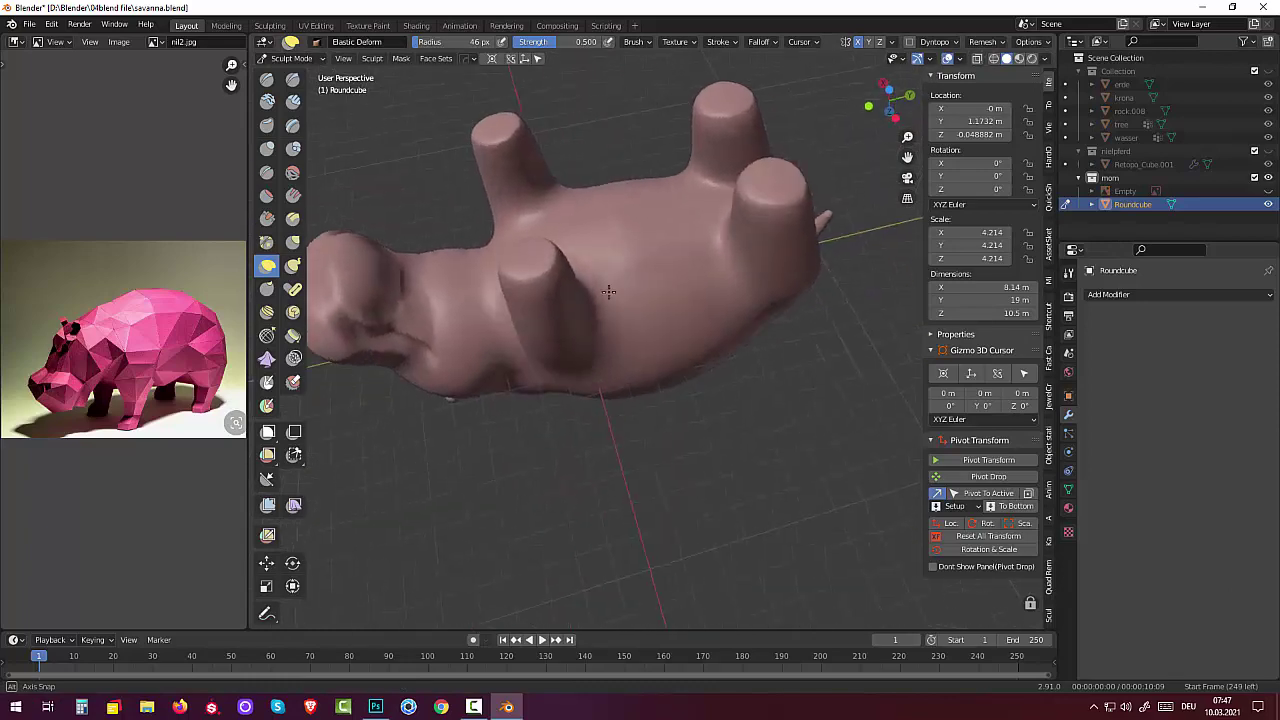
{"action": "middle_click_drag", "start_coordinate": [623, 349], "coordinate": [572, 318]}
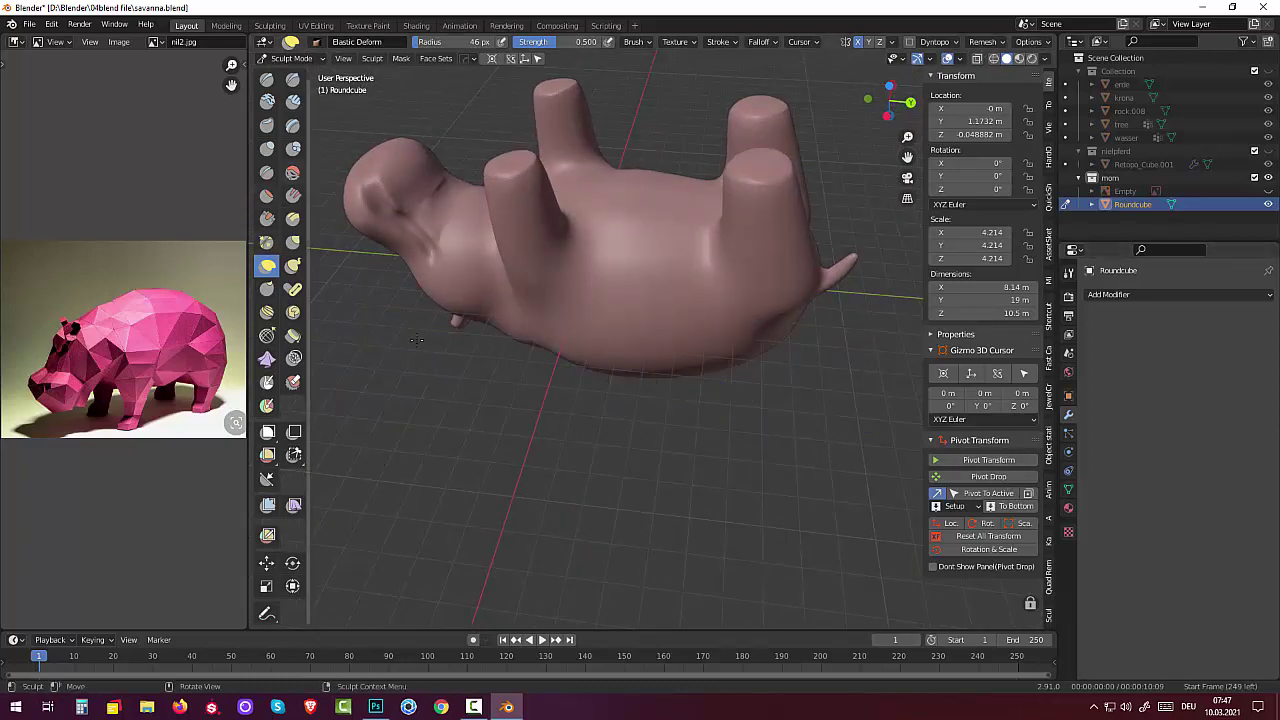
{"action": "left_click", "coordinate": [293, 172]}
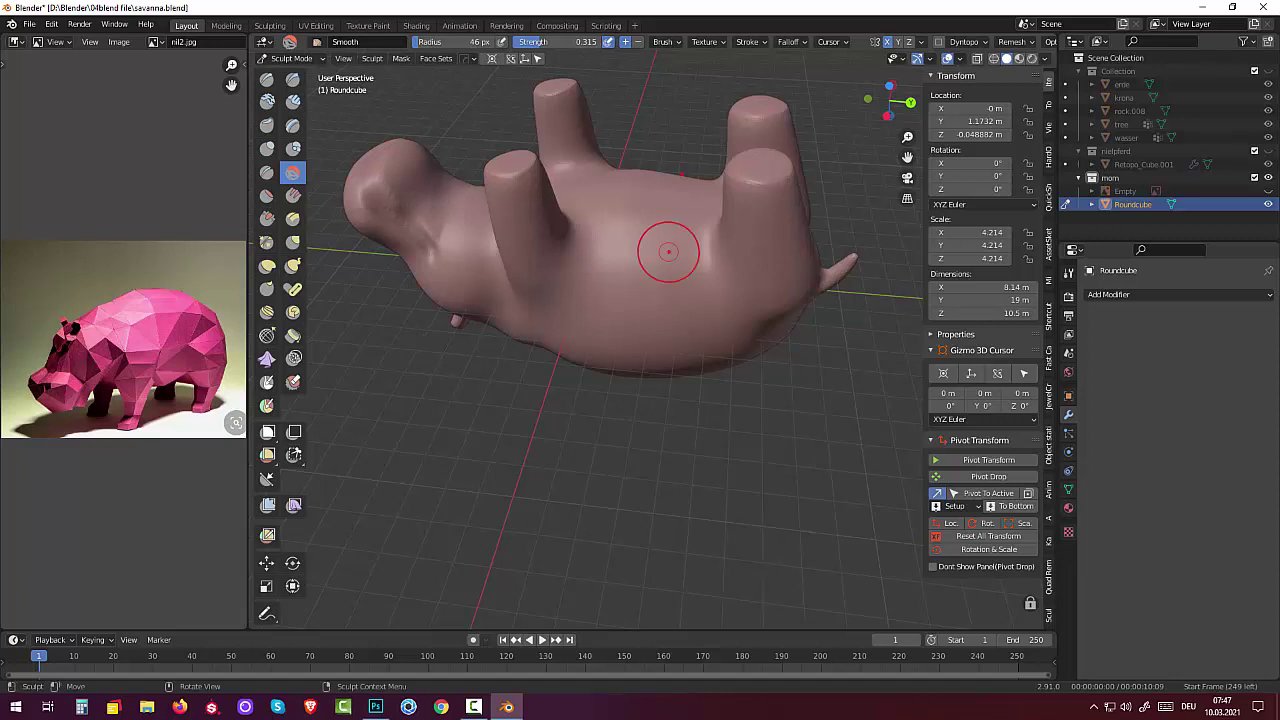
Step: Carve a mouth crease inward with the Draw brush at 21 px, check it from the front, and select Smooth
{"action": "mouse_move", "coordinate": [694, 286]}
{"action": "middle_mouse_down"}
{"action": "mouse_move", "coordinate": [561, 279]}
{"action": "mouse_move", "coordinate": [706, 285]}
{"action": "middle_mouse_up"}
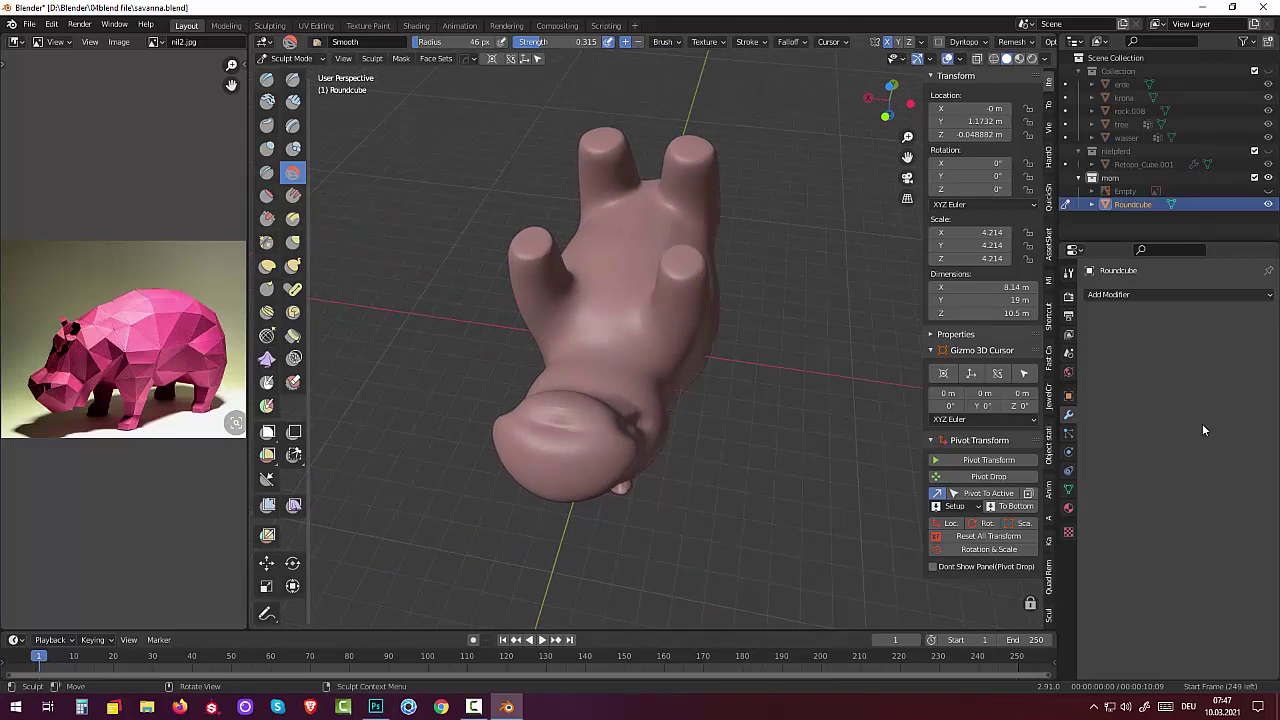
{"action": "key", "text": "x"}
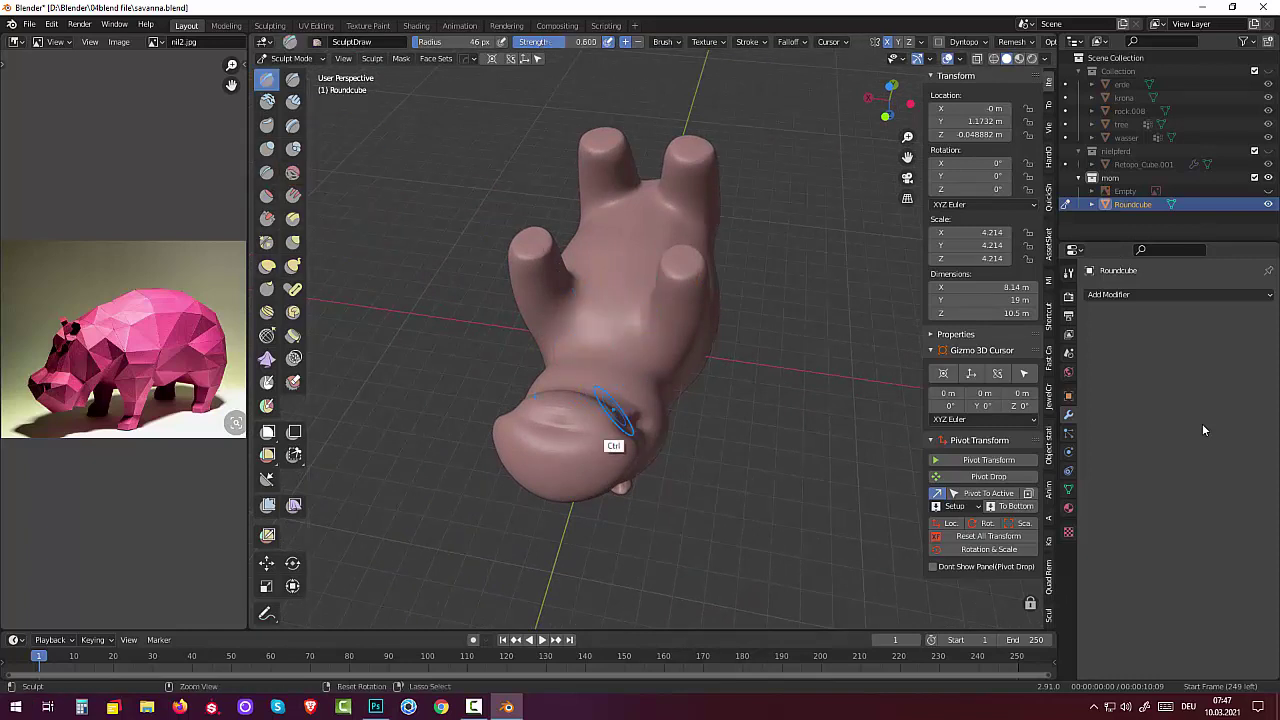
{"action": "key", "text": "f"}
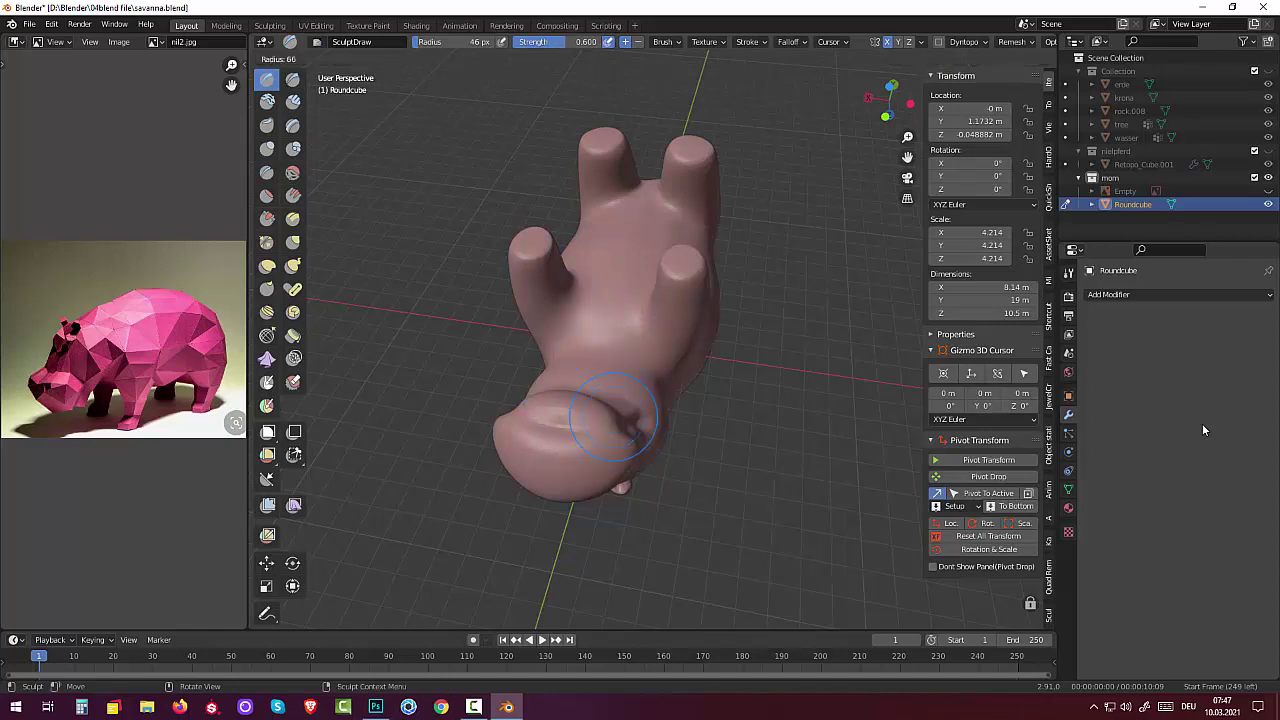
{"action": "left_click", "coordinate": [615, 417]}
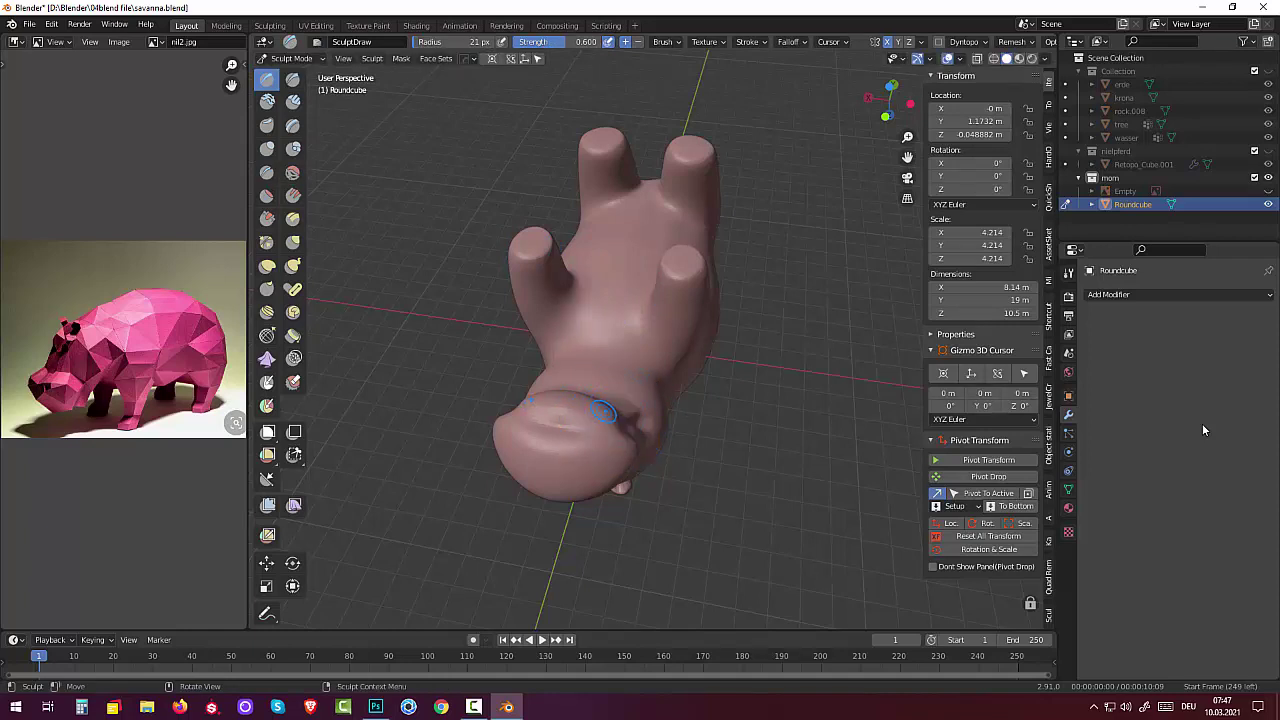
{"action": "key", "text": "ctrl"}
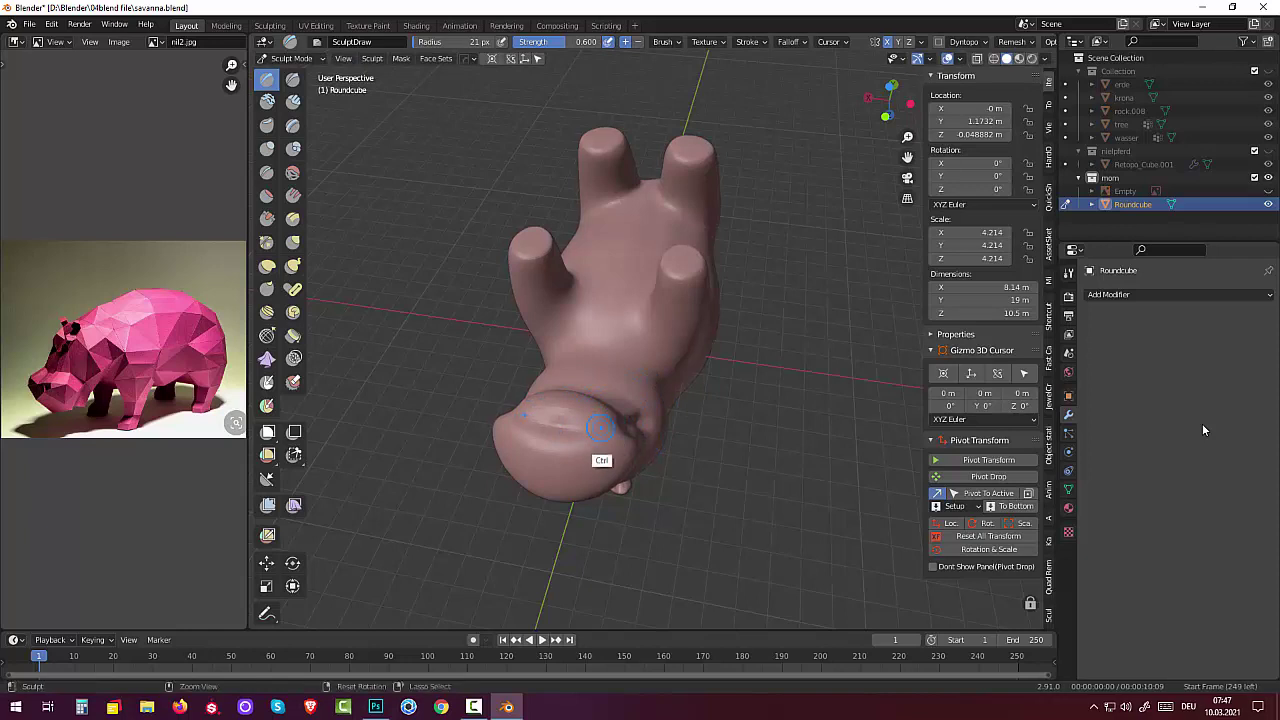
{"action": "mouse_move", "coordinate": [557, 449]}
{"action": "left_mouse_down", "text": "ctrl"}
{"action": "mouse_move", "coordinate": [531, 446]}
{"action": "mouse_move", "coordinate": [527, 410]}
{"action": "left_mouse_up", "text": "ctrl"}
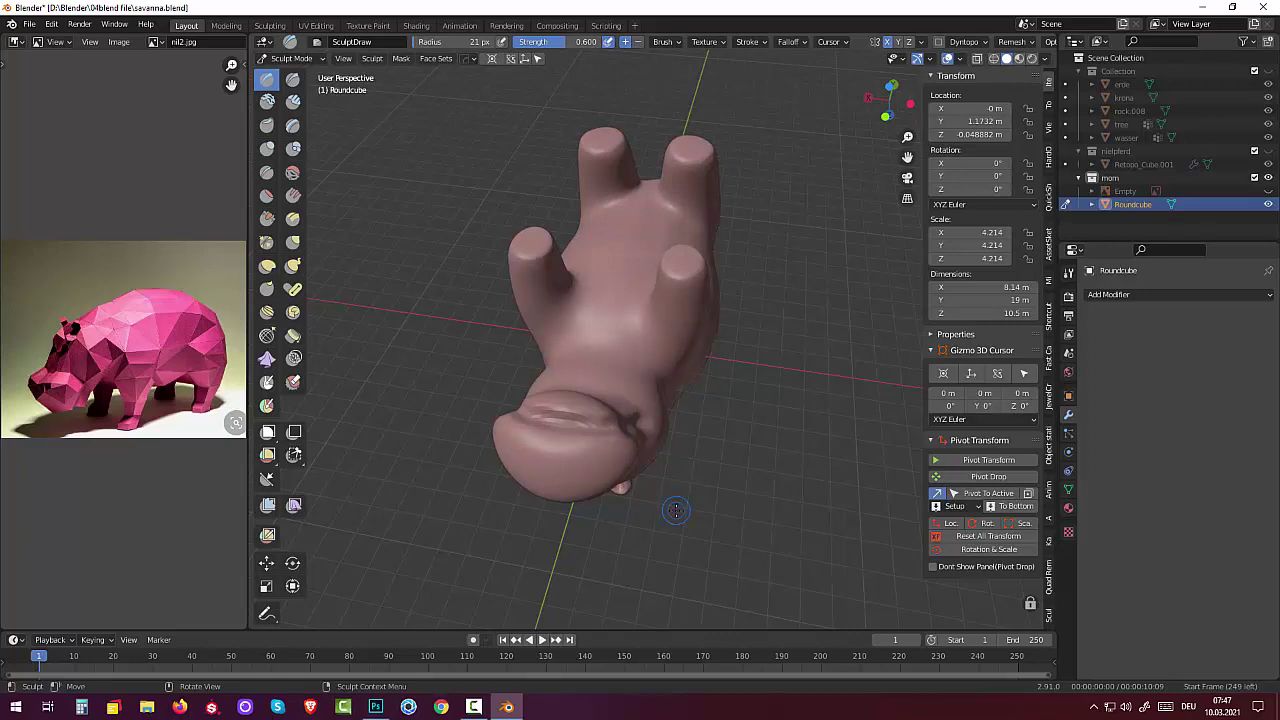
{"action": "mouse_move", "coordinate": [677, 510]}
{"action": "middle_mouse_down"}
{"action": "mouse_move", "coordinate": [745, 202]}
{"action": "mouse_move", "coordinate": [925, 118]}
{"action": "mouse_move", "coordinate": [1017, 125]}
{"action": "mouse_move", "coordinate": [863, 310]}
{"action": "middle_mouse_up"}
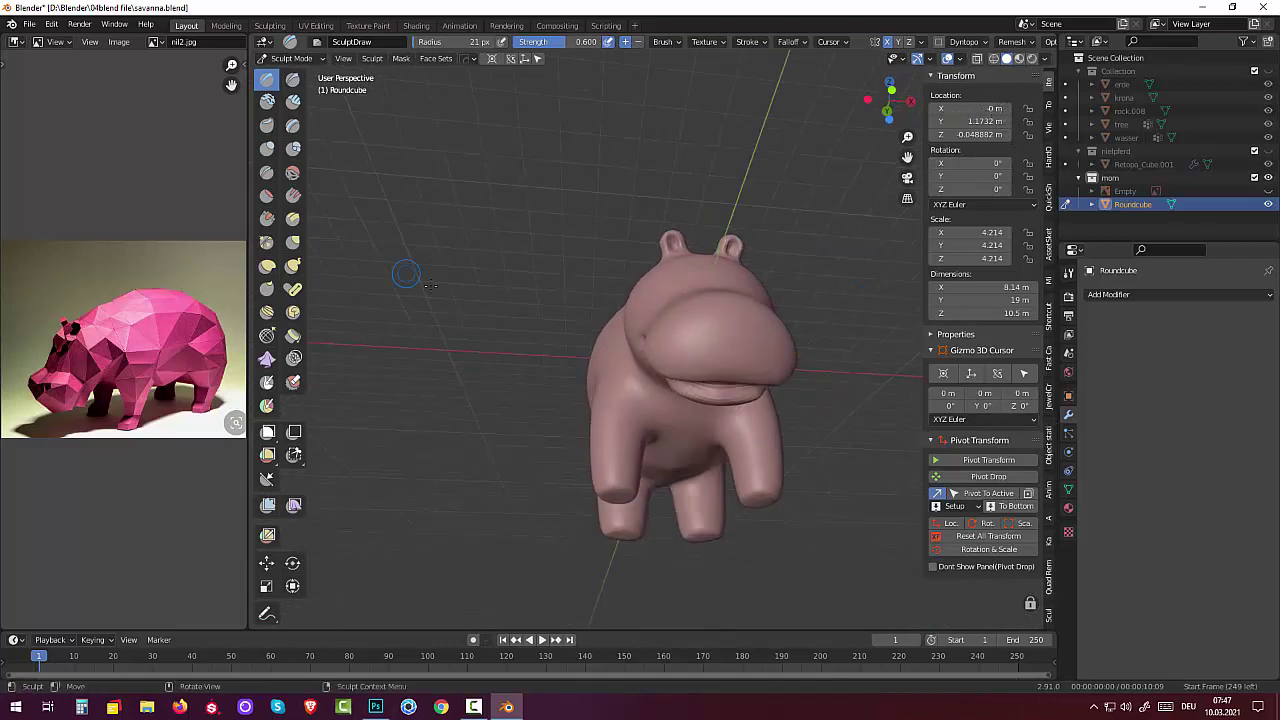
{"action": "left_click", "coordinate": [292, 172]}
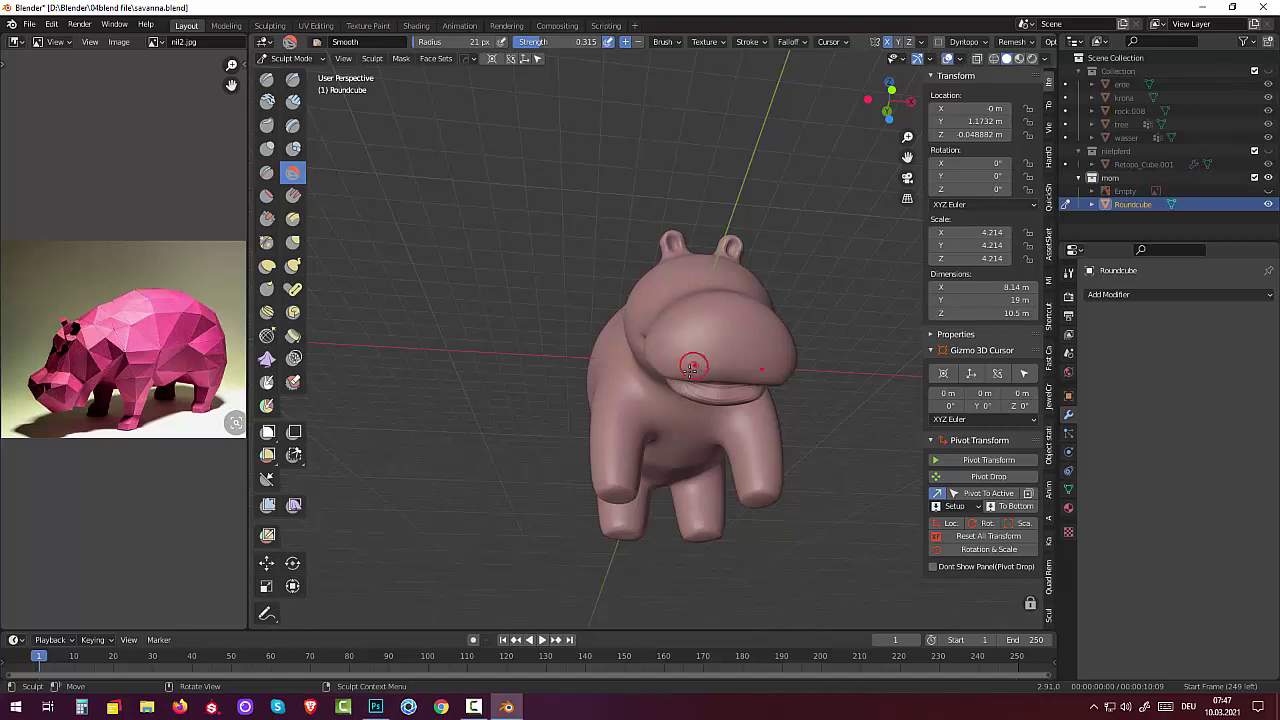
Step: Soften the mouth crease with two Smooth strokes, then select the Elastic Deform brush
{"action": "left_click_drag", "start_coordinate": [688, 366], "coordinate": [686, 389]}
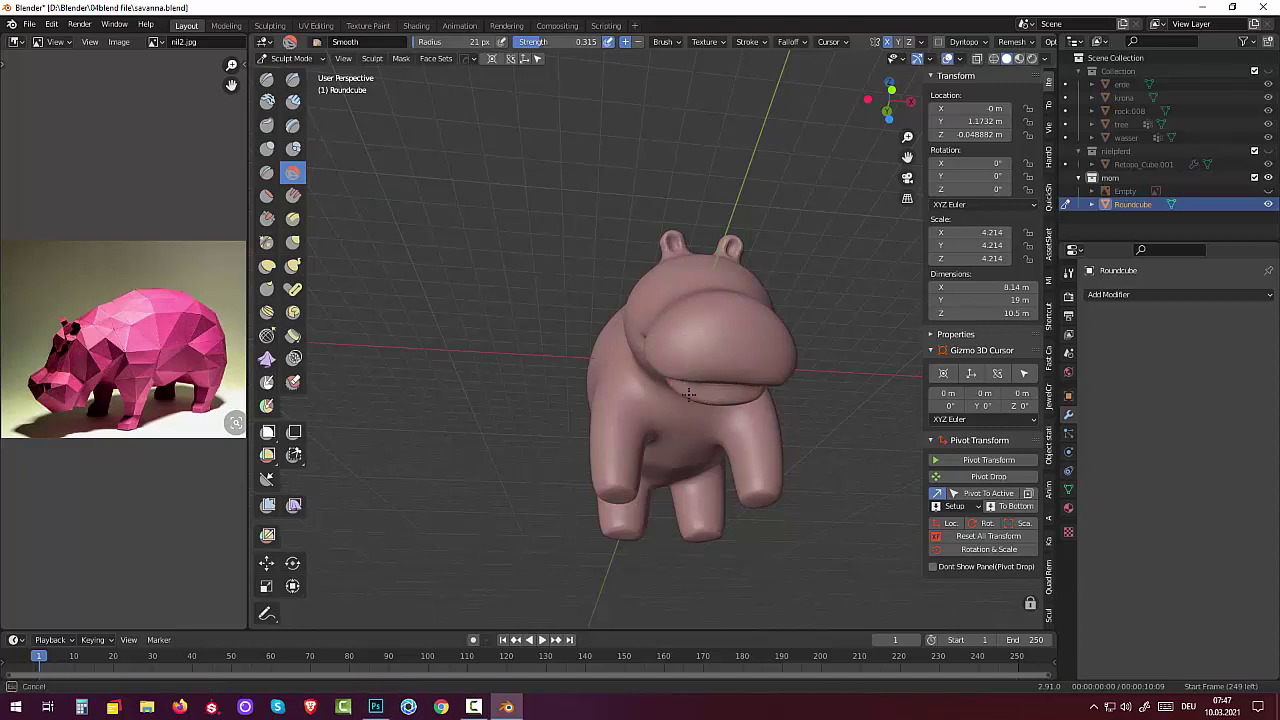
{"action": "left_click_drag", "start_coordinate": [688, 393], "coordinate": [766, 377]}
{"action": "mouse_move", "coordinate": [812, 470]}
{"action": "middle_mouse_down"}
{"action": "mouse_move", "coordinate": [1134, 548]}
{"action": "mouse_move", "coordinate": [1089, 501]}
{"action": "mouse_move", "coordinate": [617, 461]}
{"action": "middle_mouse_up"}
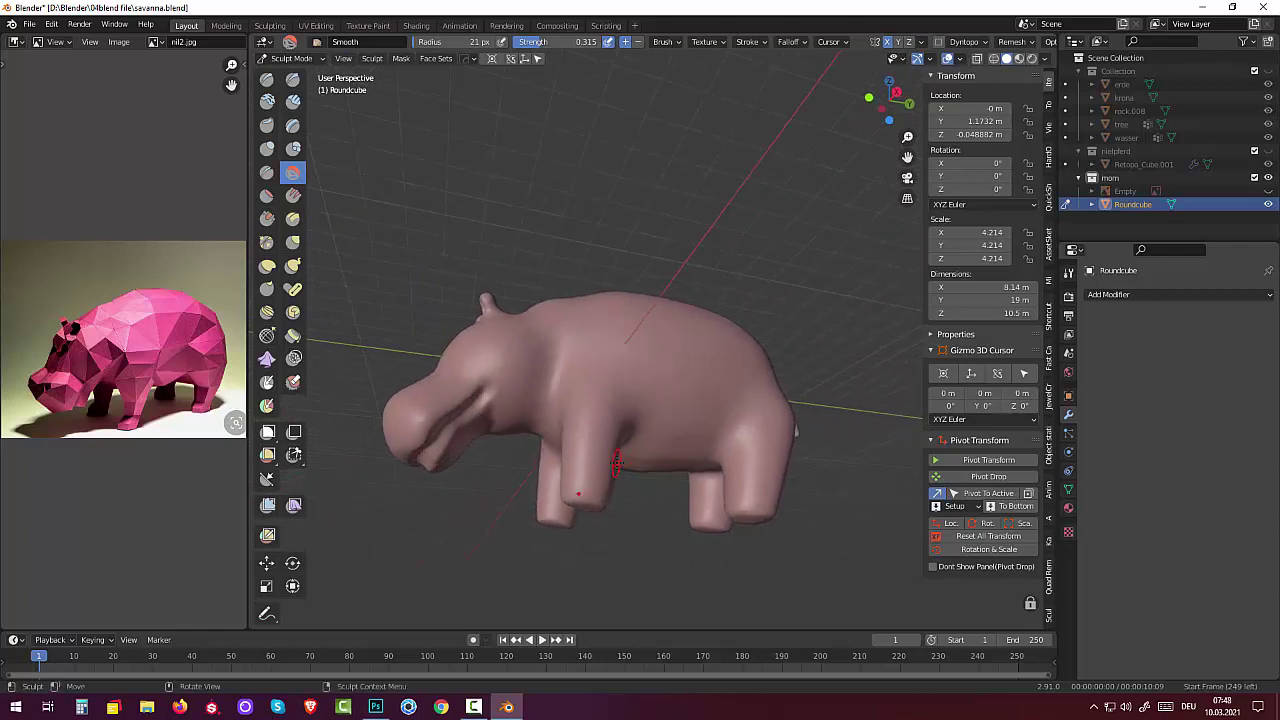
{"action": "left_click_drag", "start_coordinate": [480, 415], "coordinate": [484, 418]}
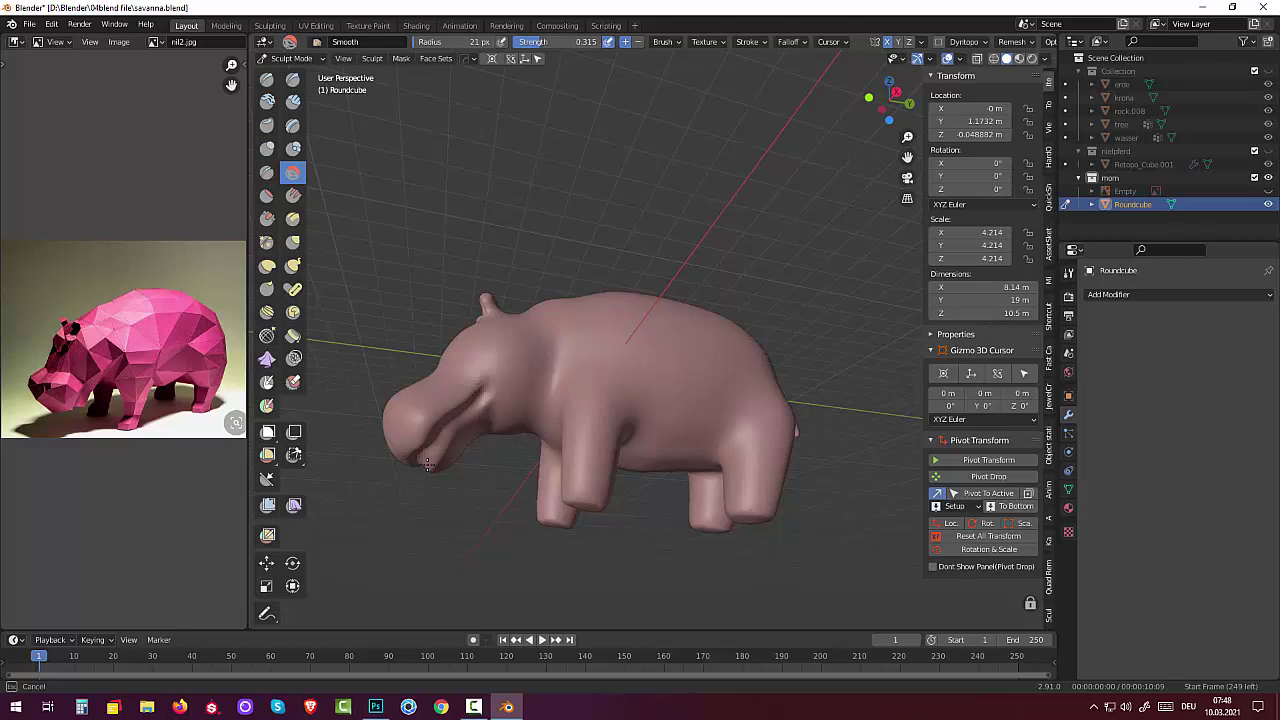
{"action": "middle_click_drag", "start_coordinate": [523, 380], "coordinate": [373, 465]}
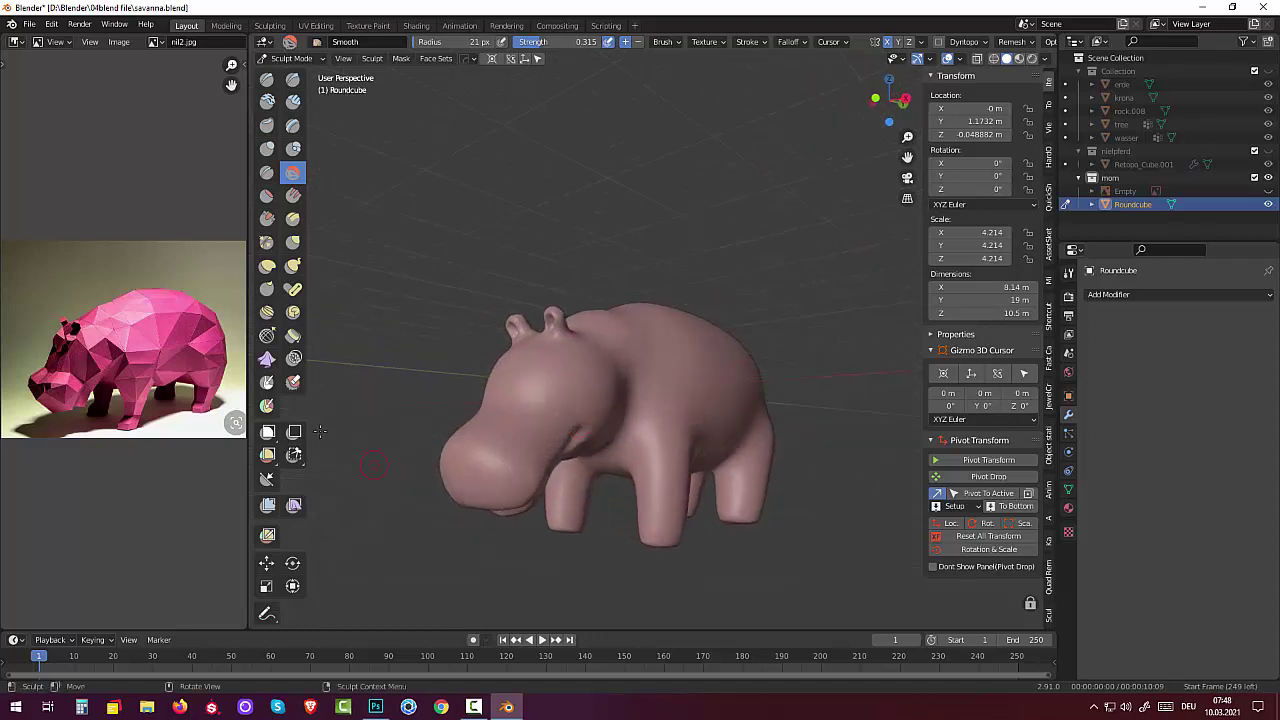
{"action": "left_click", "coordinate": [267, 265]}
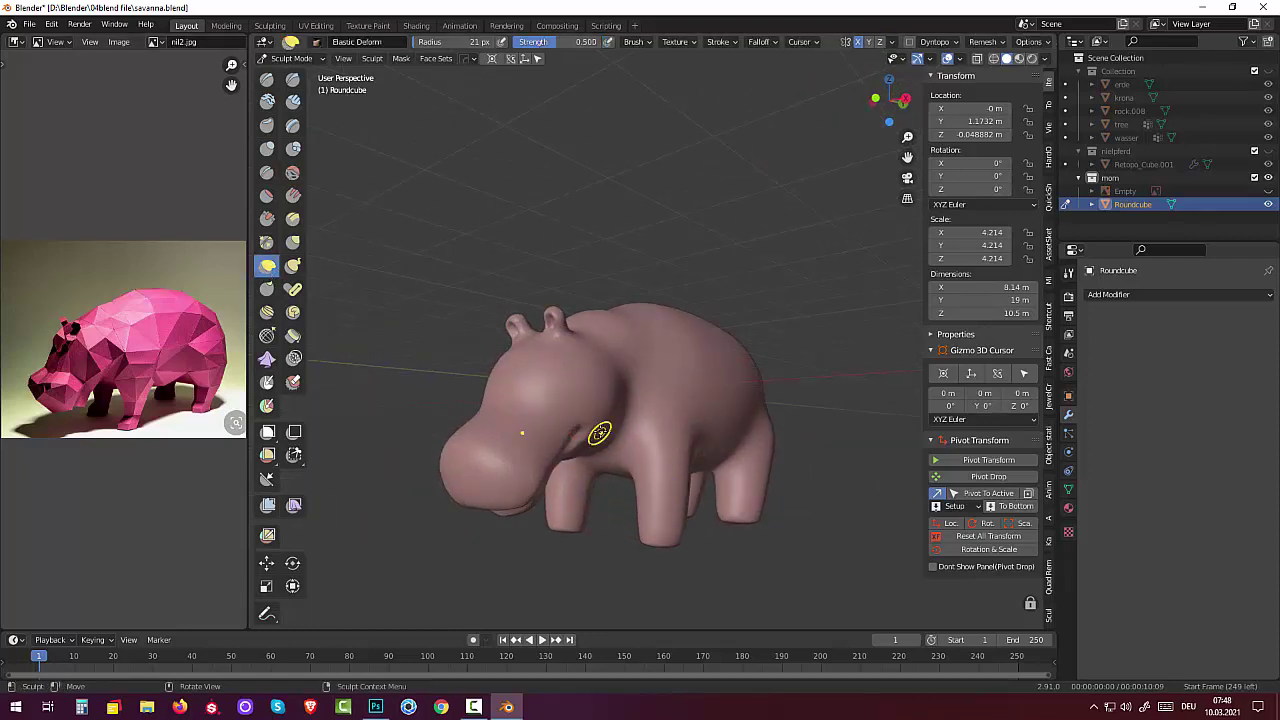
Step: Enlarge the Elastic Deform radius to 69 px and nudge the head and neck into shape
{"action": "key", "text": "f"}
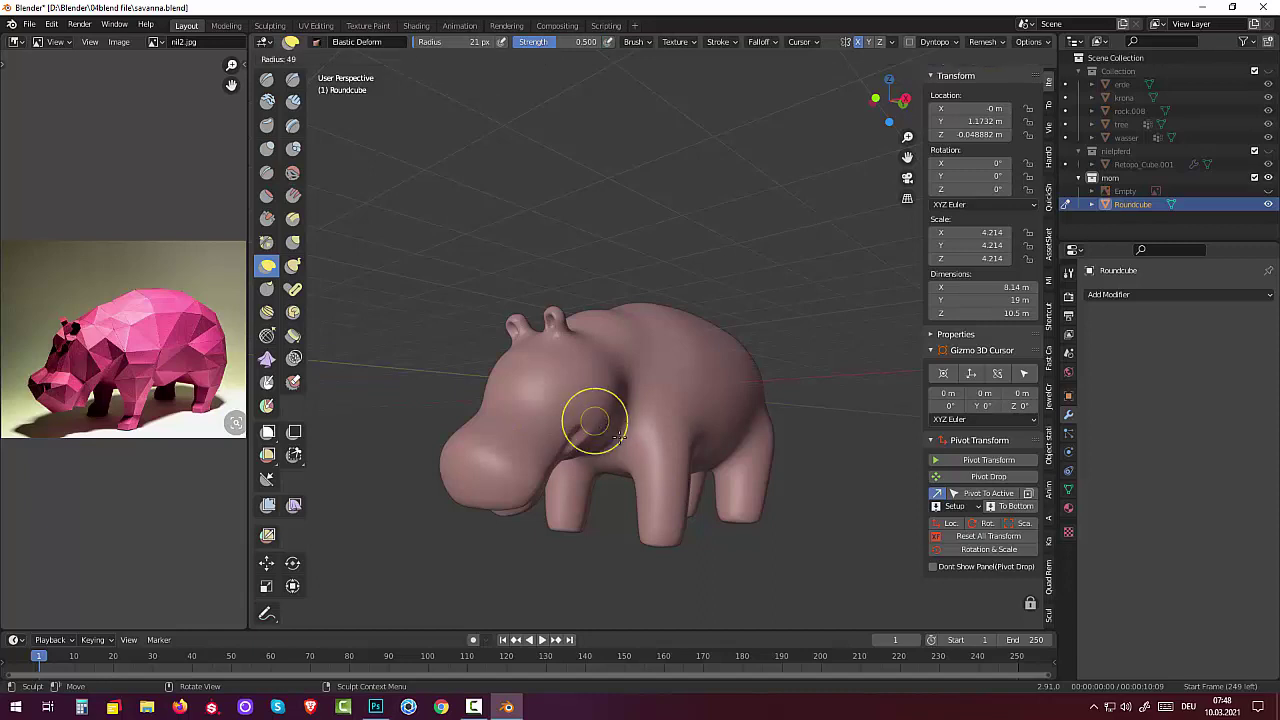
{"action": "left_click", "coordinate": [626, 443]}
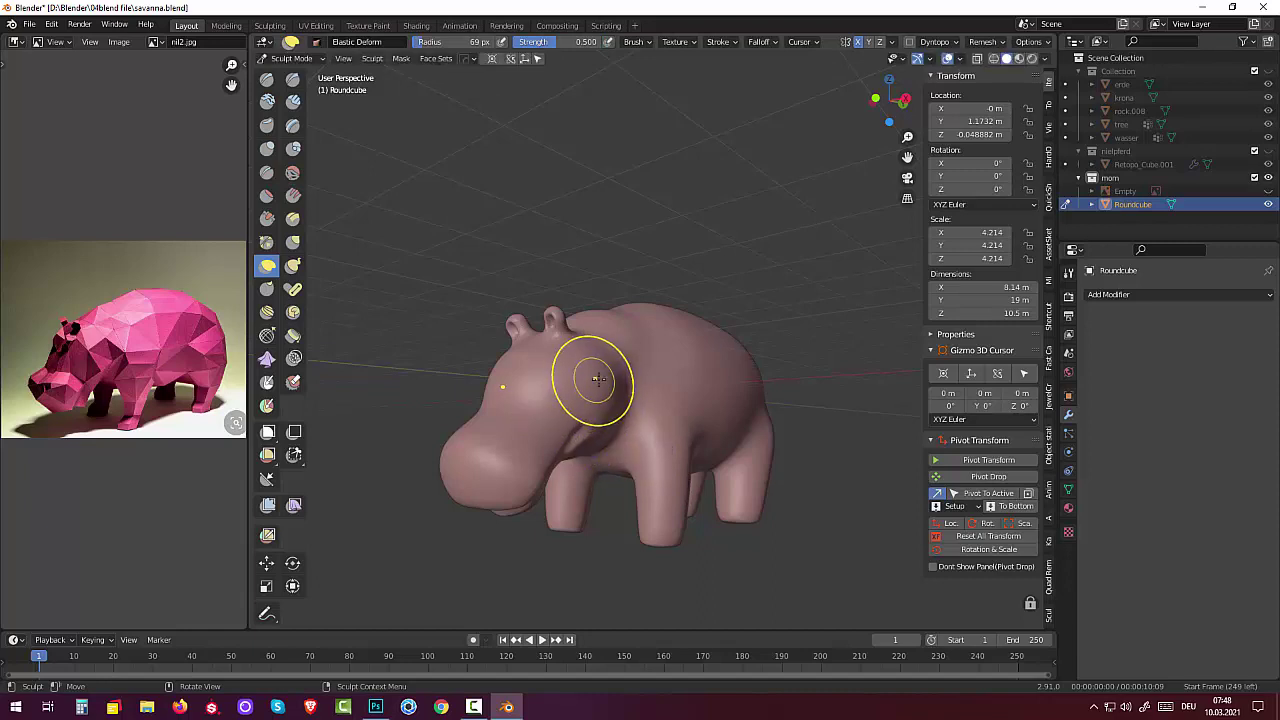
{"action": "middle_click_drag", "start_coordinate": [586, 371], "coordinate": [684, 356]}
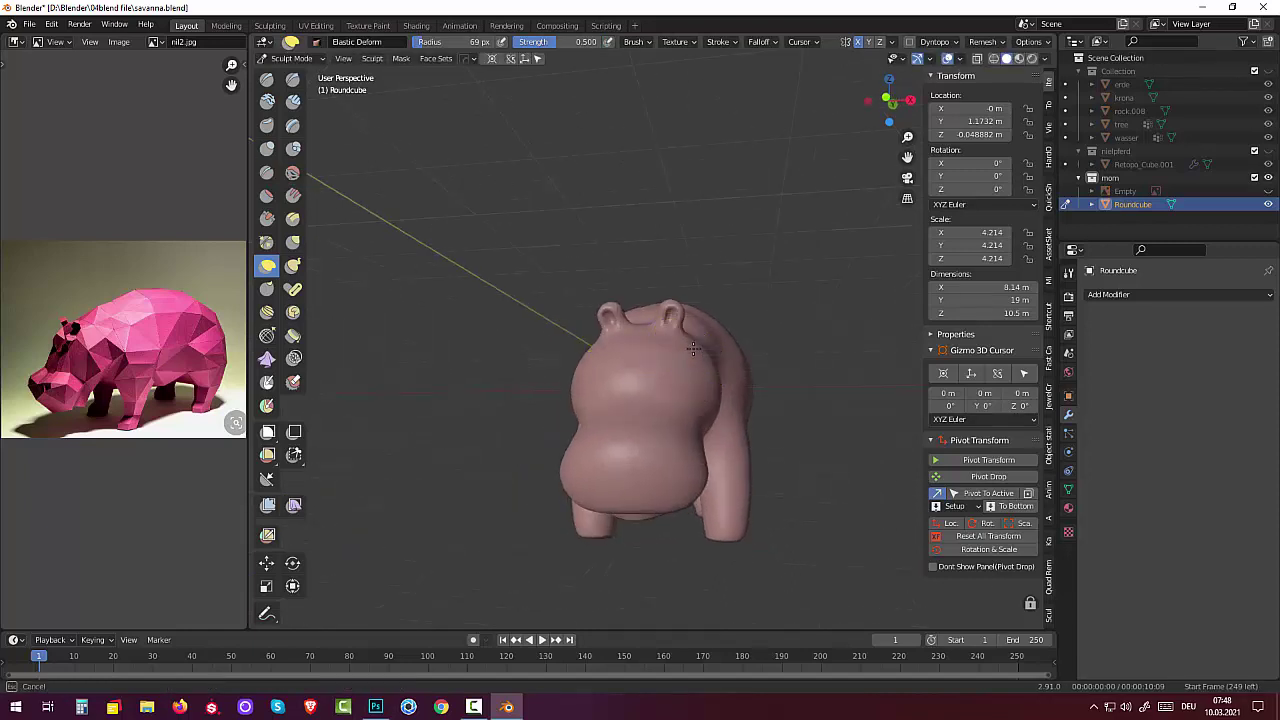
{"action": "left_click_drag", "start_coordinate": [684, 352], "coordinate": [663, 363]}
{"action": "mouse_move", "coordinate": [663, 363]}
{"action": "middle_mouse_down", "text": "alt"}
{"action": "mouse_move", "coordinate": [698, 321]}
{"action": "mouse_move", "coordinate": [560, 318]}
{"action": "mouse_move", "coordinate": [576, 250]}
{"action": "middle_mouse_up", "text": "alt"}
{"action": "left_click_drag", "start_coordinate": [486, 300], "coordinate": [485, 312]}
{"action": "middle_click_drag", "start_coordinate": [485, 312], "coordinate": [480, 491]}
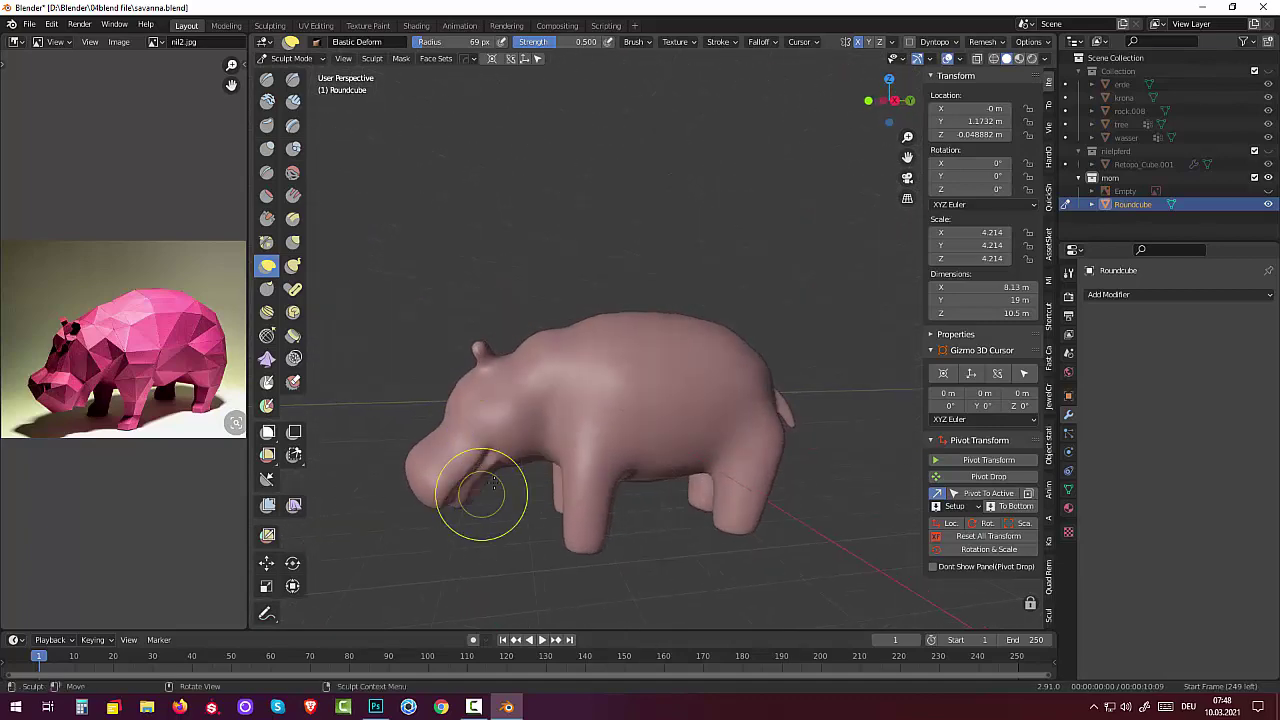
Step: Reshape the mouth area and snout with the 69 px Elastic Deform brush
{"action": "key", "text": "f"}
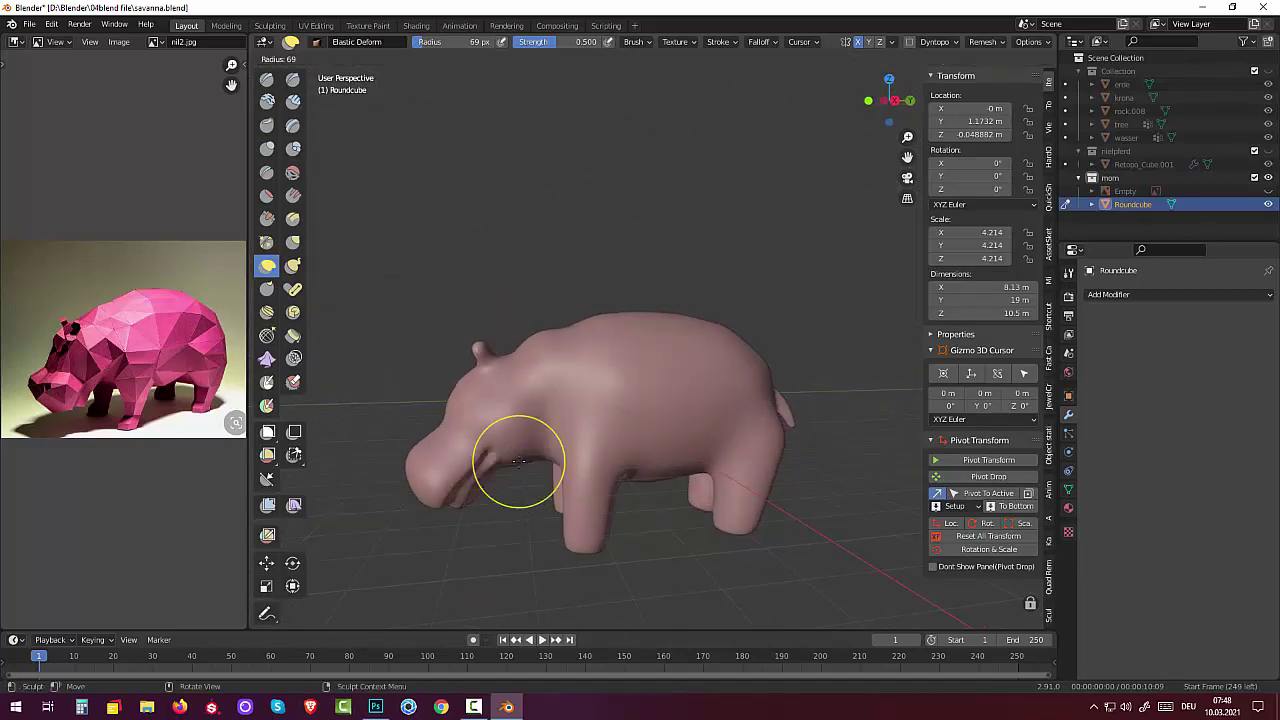
{"action": "left_click", "coordinate": [518, 461]}
{"action": "left_click_drag", "start_coordinate": [518, 463], "coordinate": [485, 498]}
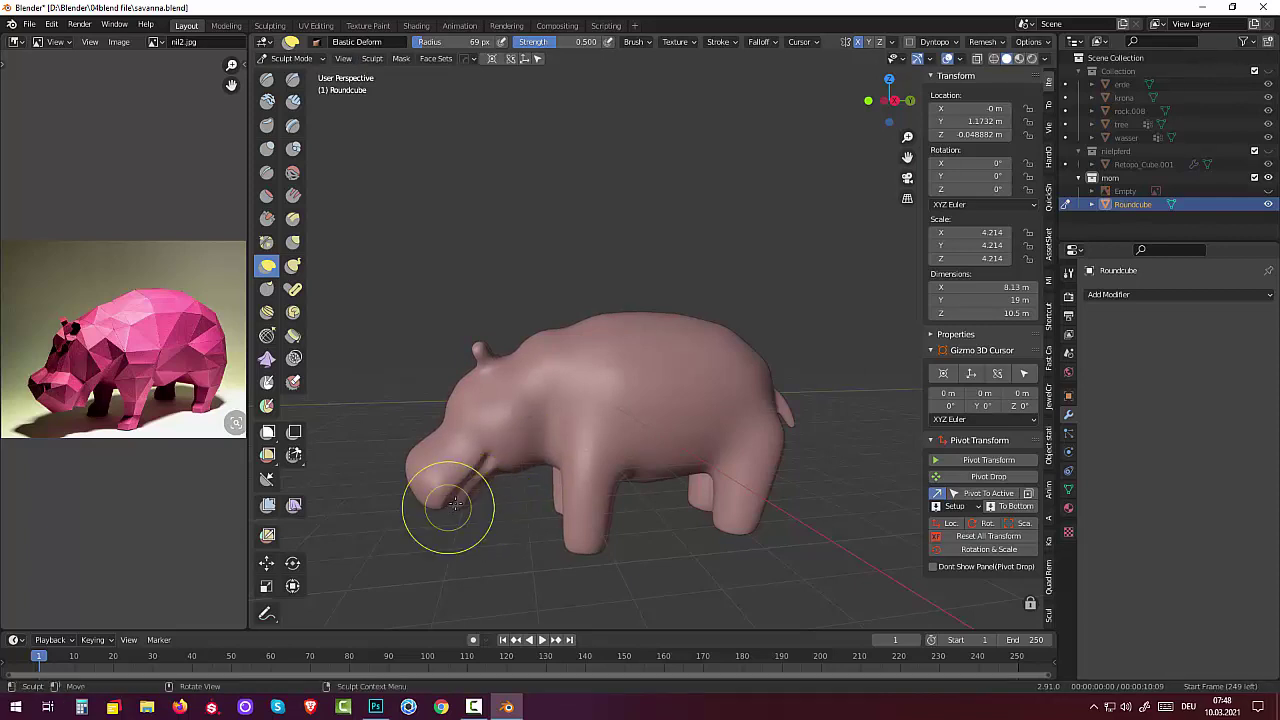
{"action": "middle_click_drag", "start_coordinate": [443, 508], "coordinate": [571, 457]}
{"action": "mouse_move", "coordinate": [571, 457]}
{"action": "left_mouse_down"}
{"action": "mouse_move", "coordinate": [632, 415]}
{"action": "mouse_move", "coordinate": [630, 398]}
{"action": "left_mouse_up"}
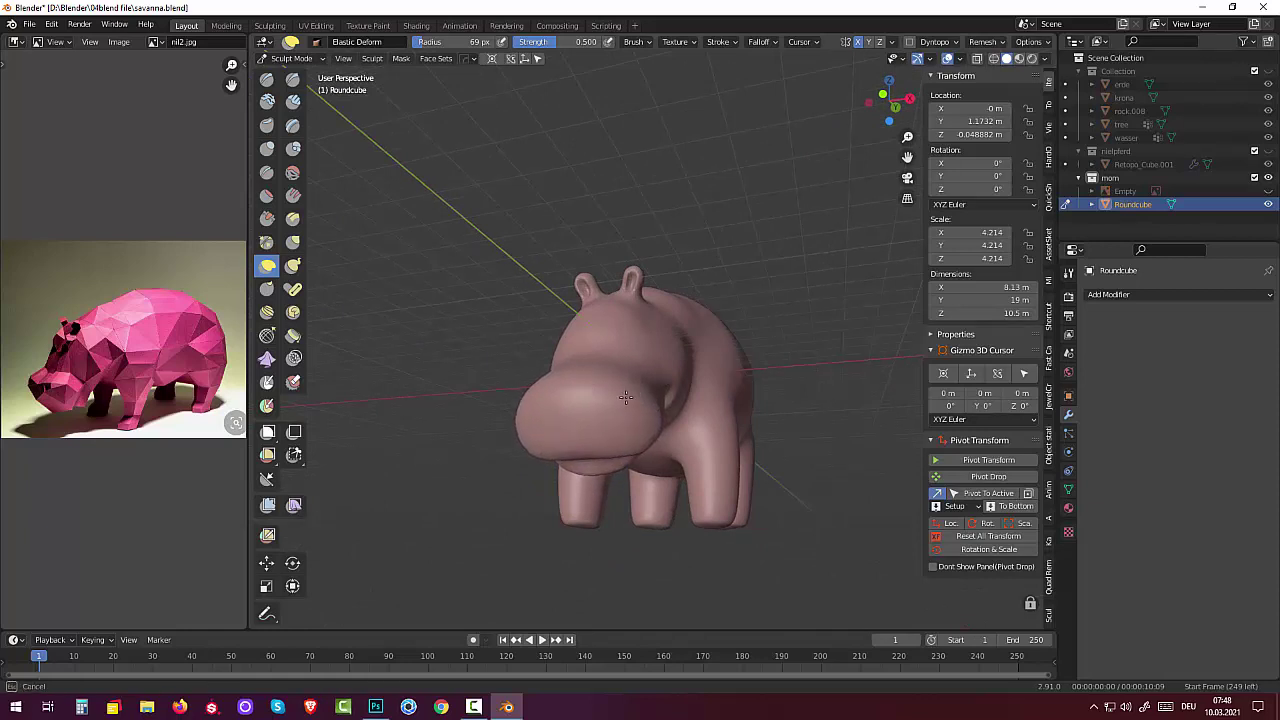
{"action": "mouse_move", "coordinate": [608, 423]}
{"action": "middle_mouse_down"}
{"action": "mouse_move", "coordinate": [722, 500]}
{"action": "mouse_move", "coordinate": [703, 418]}
{"action": "middle_mouse_up"}
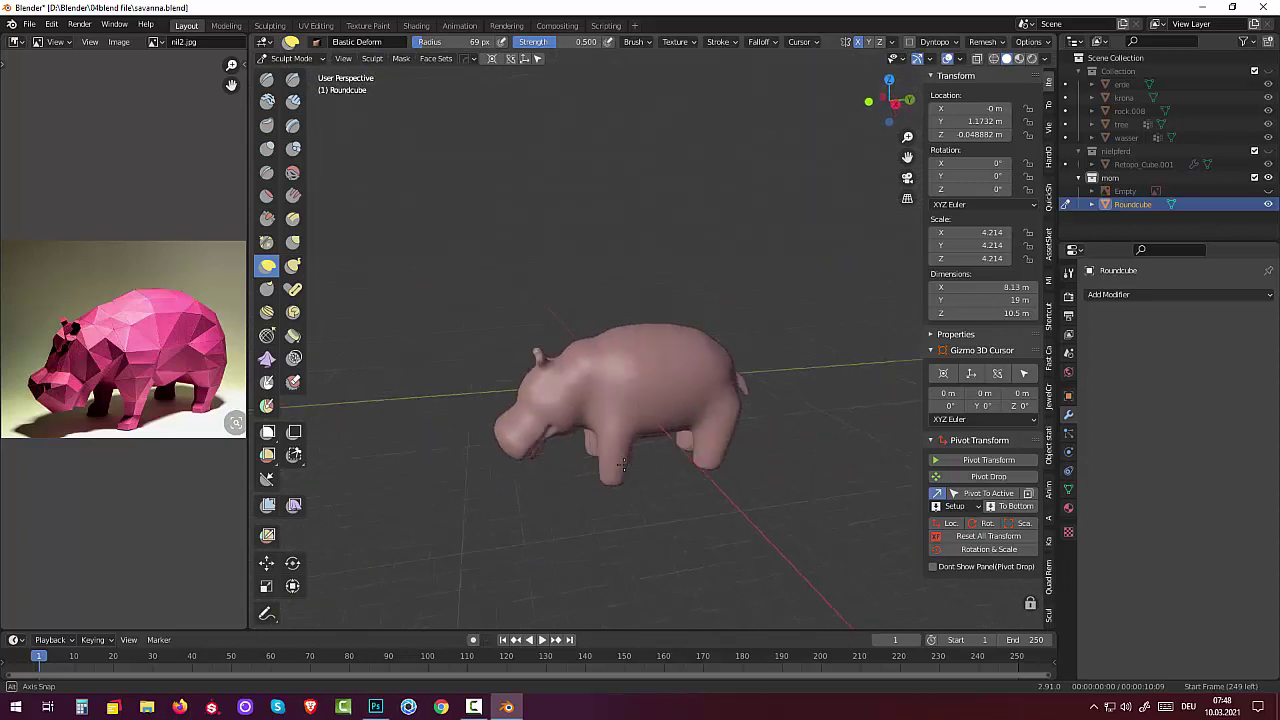
Step: Reshape the hippo's rear, front leg and belly, ending on a near-front view
{"action": "left_click_drag", "start_coordinate": [737, 400], "coordinate": [719, 398]}
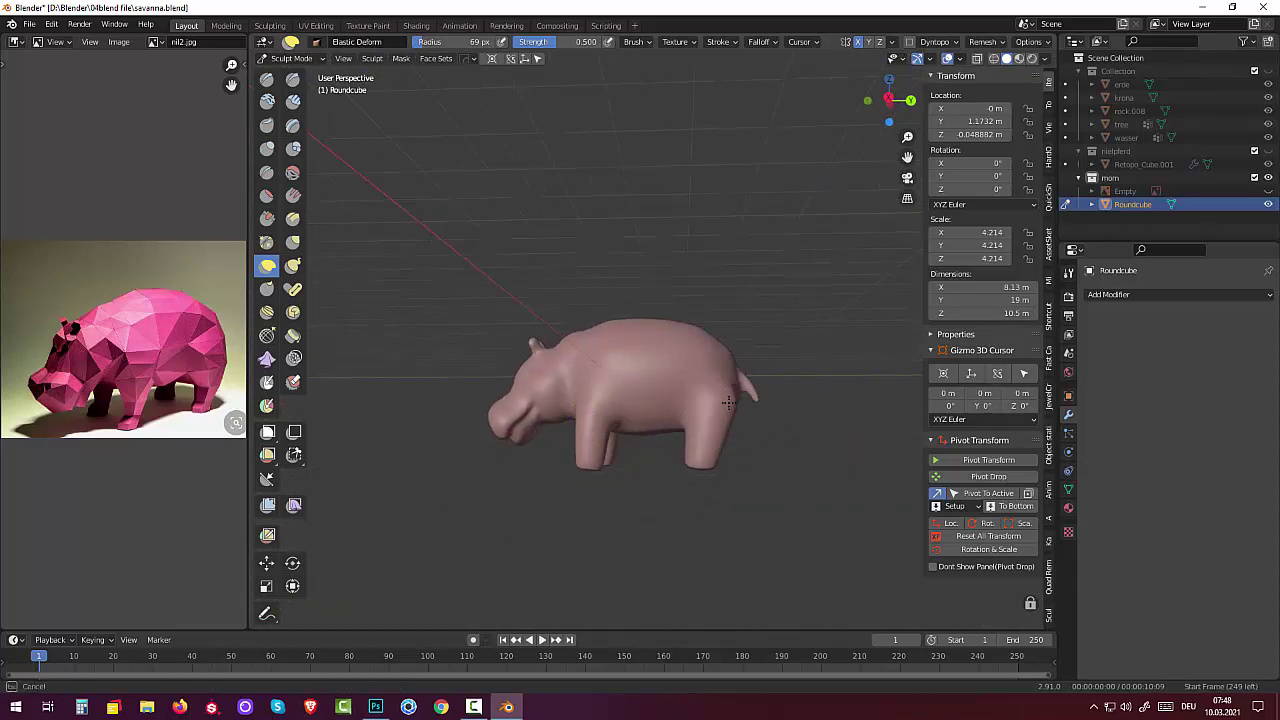
{"action": "mouse_move", "coordinate": [600, 450]}
{"action": "left_mouse_down"}
{"action": "mouse_move", "coordinate": [585, 437]}
{"action": "mouse_move", "coordinate": [613, 443]}
{"action": "mouse_move", "coordinate": [575, 461]}
{"action": "mouse_move", "coordinate": [603, 414]}
{"action": "mouse_move", "coordinate": [706, 423]}
{"action": "left_mouse_up"}
{"action": "middle_click_drag", "start_coordinate": [706, 423], "coordinate": [851, 414]}
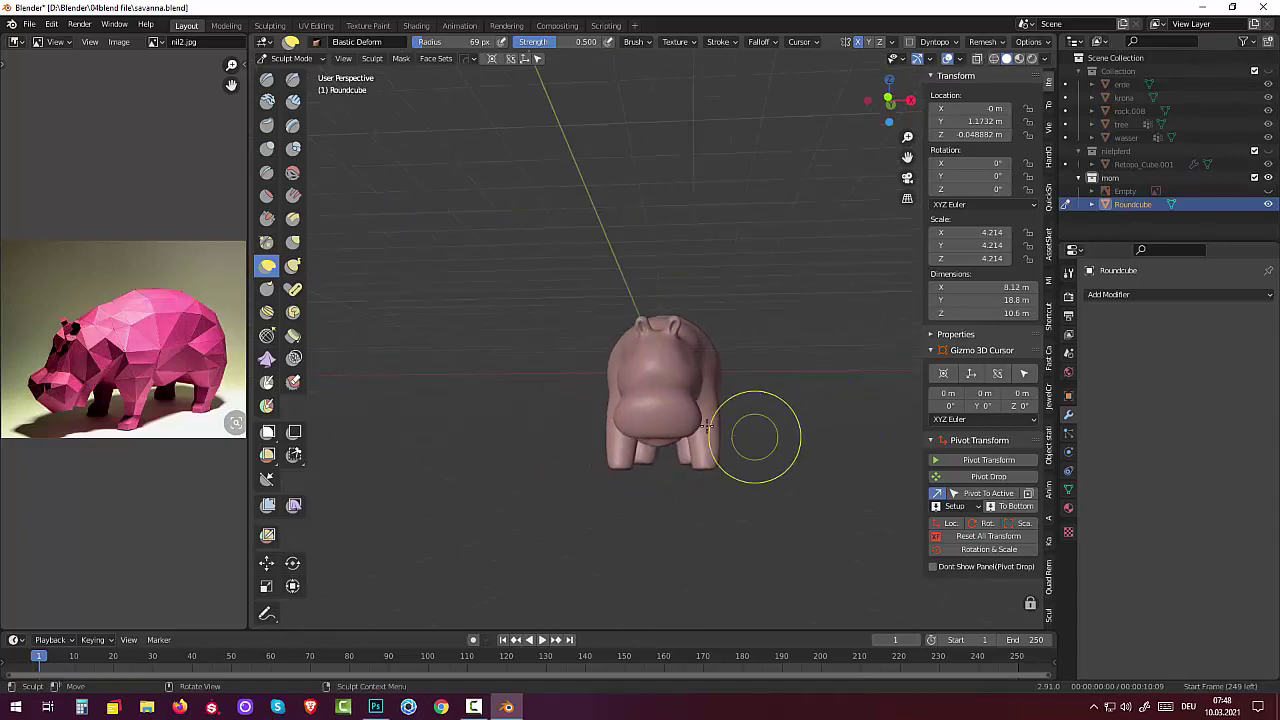
{"action": "left_click_drag", "start_coordinate": [697, 418], "coordinate": [653, 435]}
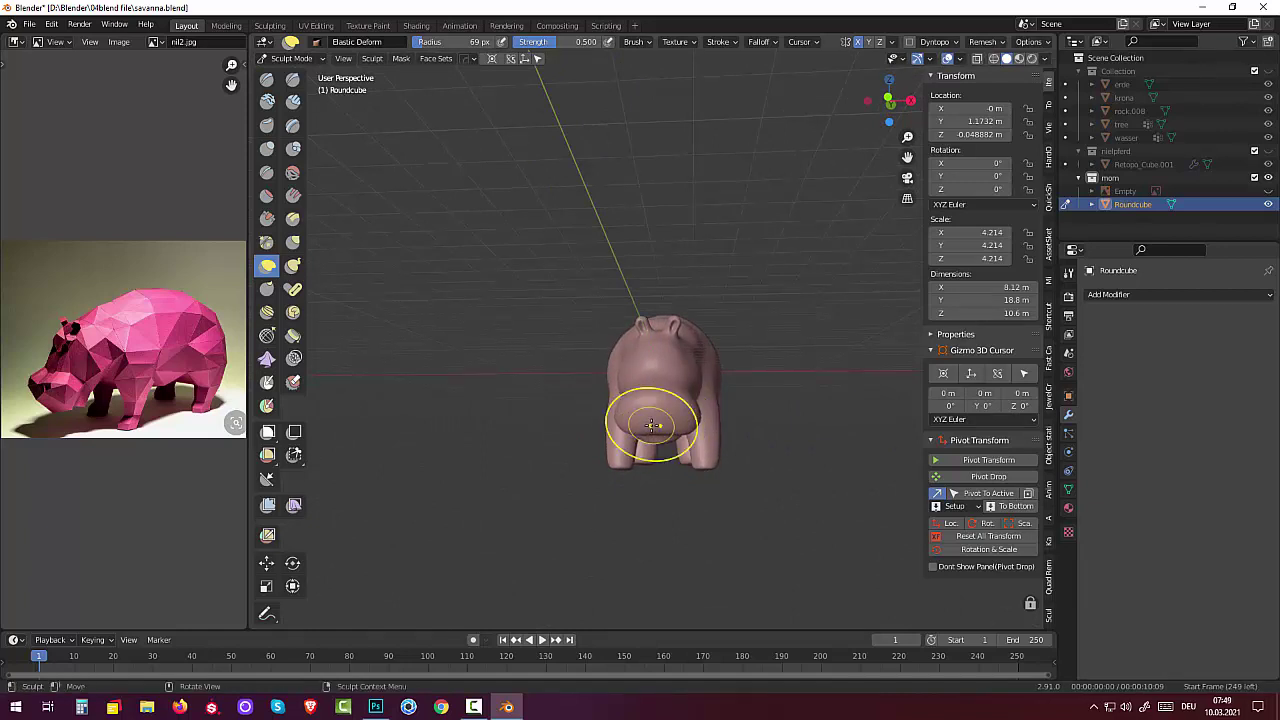
{"action": "scroll", "coordinate": [700, 440], "scroll_direction": "up", "scroll_amount": 3}
{"action": "mouse_move", "coordinate": [700, 440]}
{"action": "middle_mouse_down"}
{"action": "mouse_move", "coordinate": [694, 414]}
{"action": "mouse_move", "coordinate": [631, 443]}
{"action": "mouse_move", "coordinate": [603, 443]}
{"action": "mouse_move", "coordinate": [611, 427]}
{"action": "middle_mouse_up"}
{"action": "mouse_move", "coordinate": [541, 478]}
{"action": "middle_mouse_down"}
{"action": "mouse_move", "coordinate": [653, 478]}
{"action": "mouse_move", "coordinate": [663, 466]}
{"action": "mouse_move", "coordinate": [640, 466]}
{"action": "middle_mouse_up"}
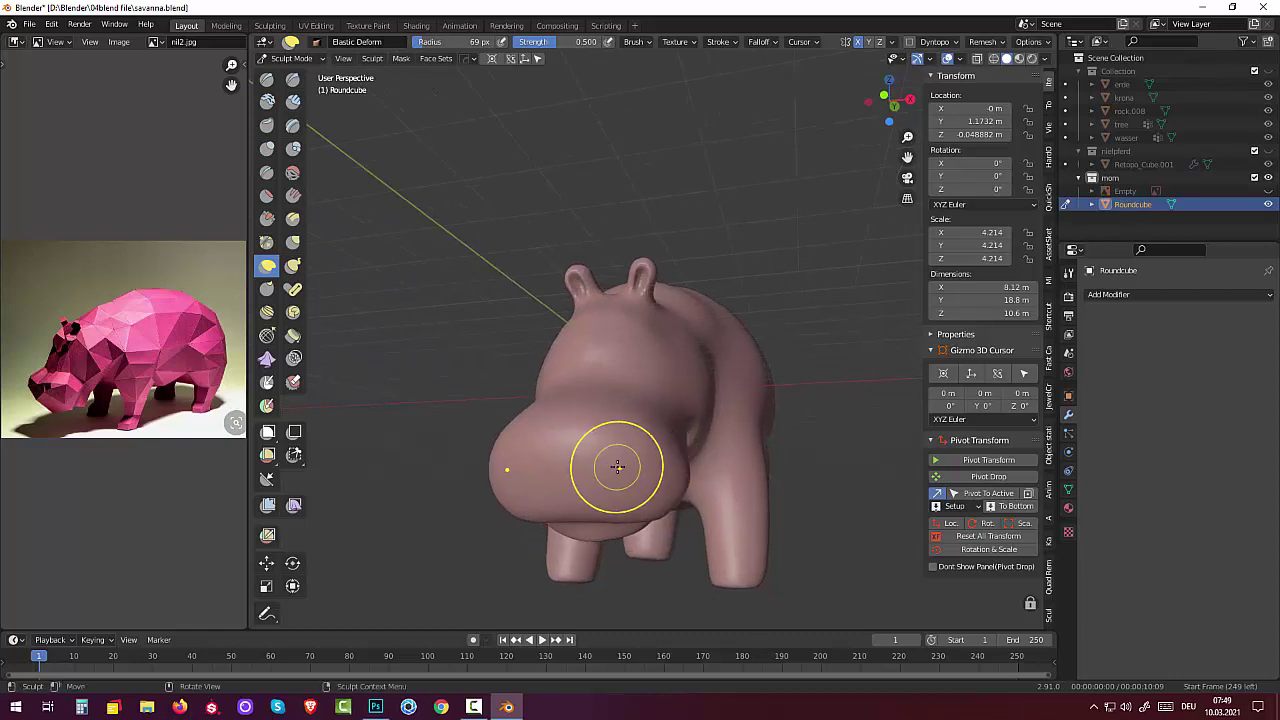
Step: Switch to the Draw brush at 16 px radius and dab small nostril dents on the snout
{"action": "key", "text": "x"}
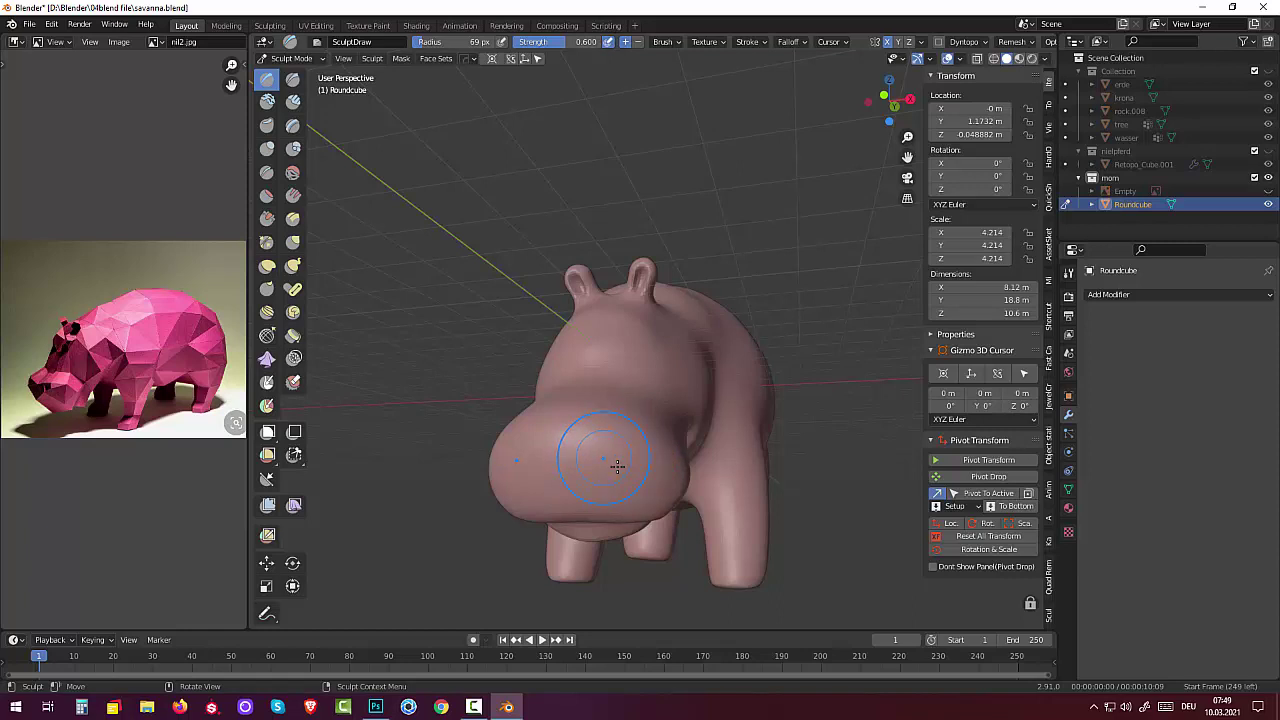
{"action": "key", "text": "f"}
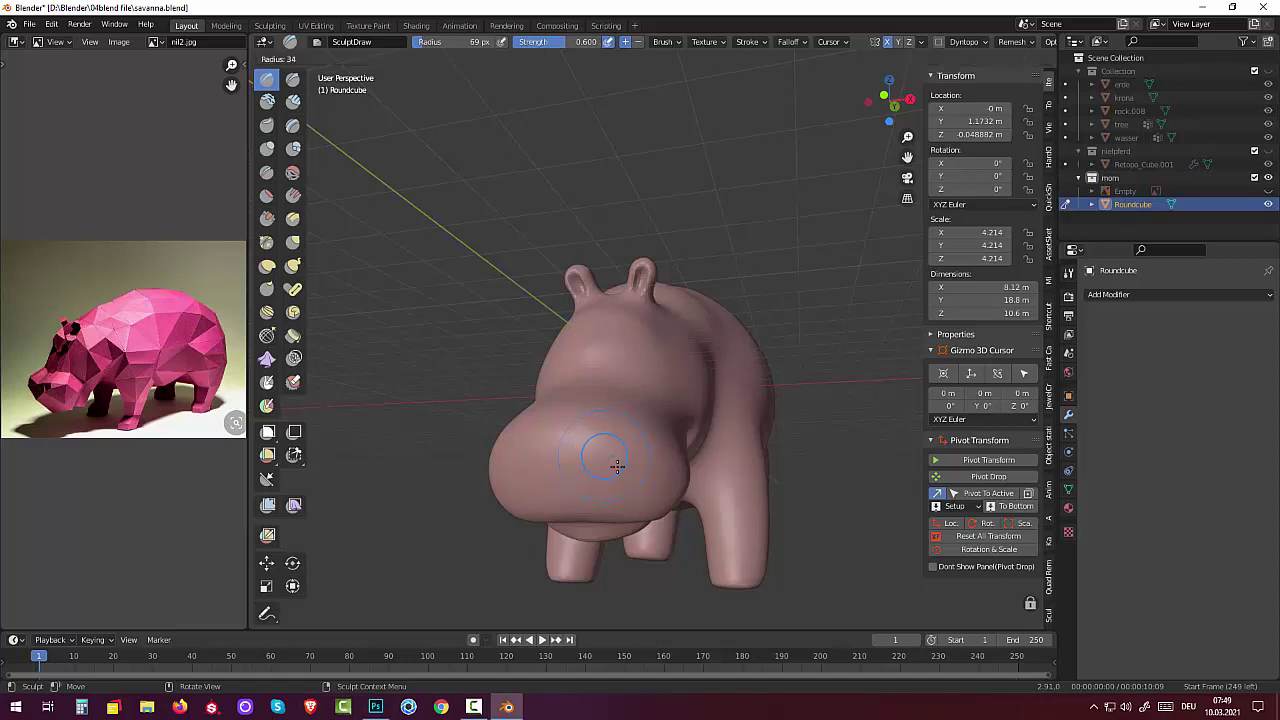
{"action": "left_click", "coordinate": [617, 465]}
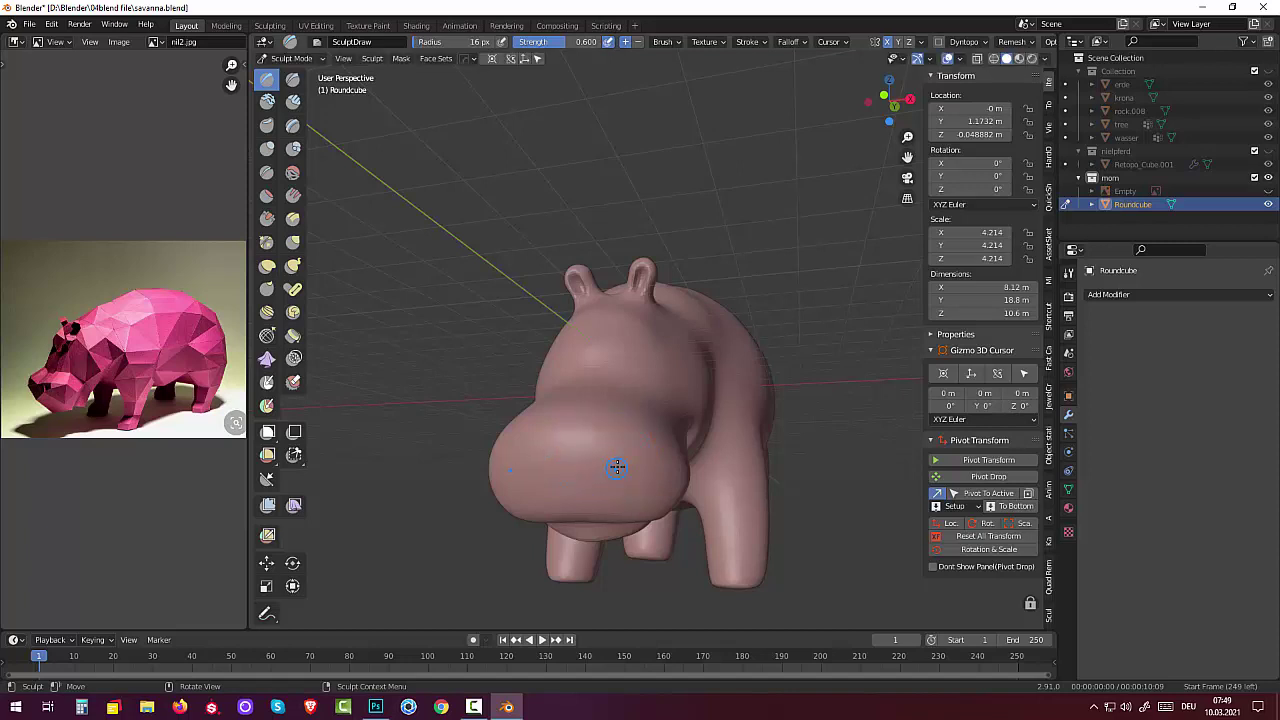
{"action": "left_click_drag", "start_coordinate": [617, 465], "coordinate": [617, 465]}
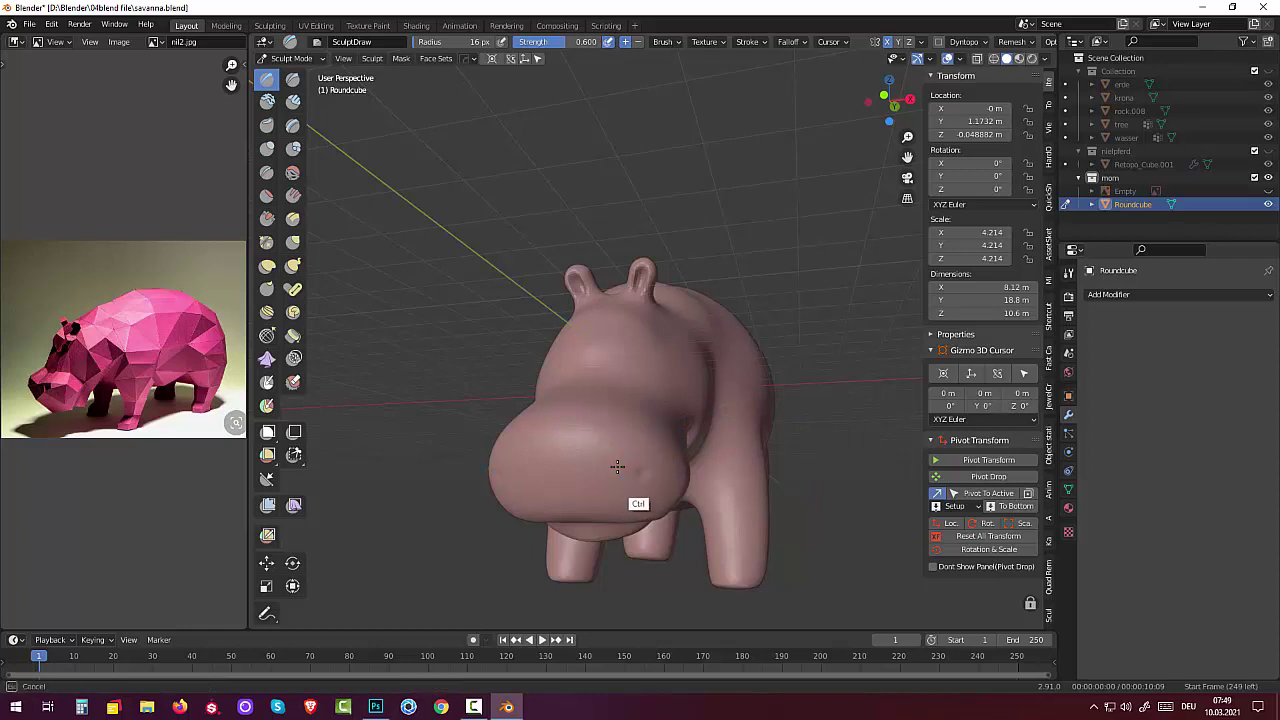
{"action": "left_click", "coordinate": [638, 474], "text": "ctrl"}
{"action": "left_click", "coordinate": [641, 473], "text": "ctrl"}
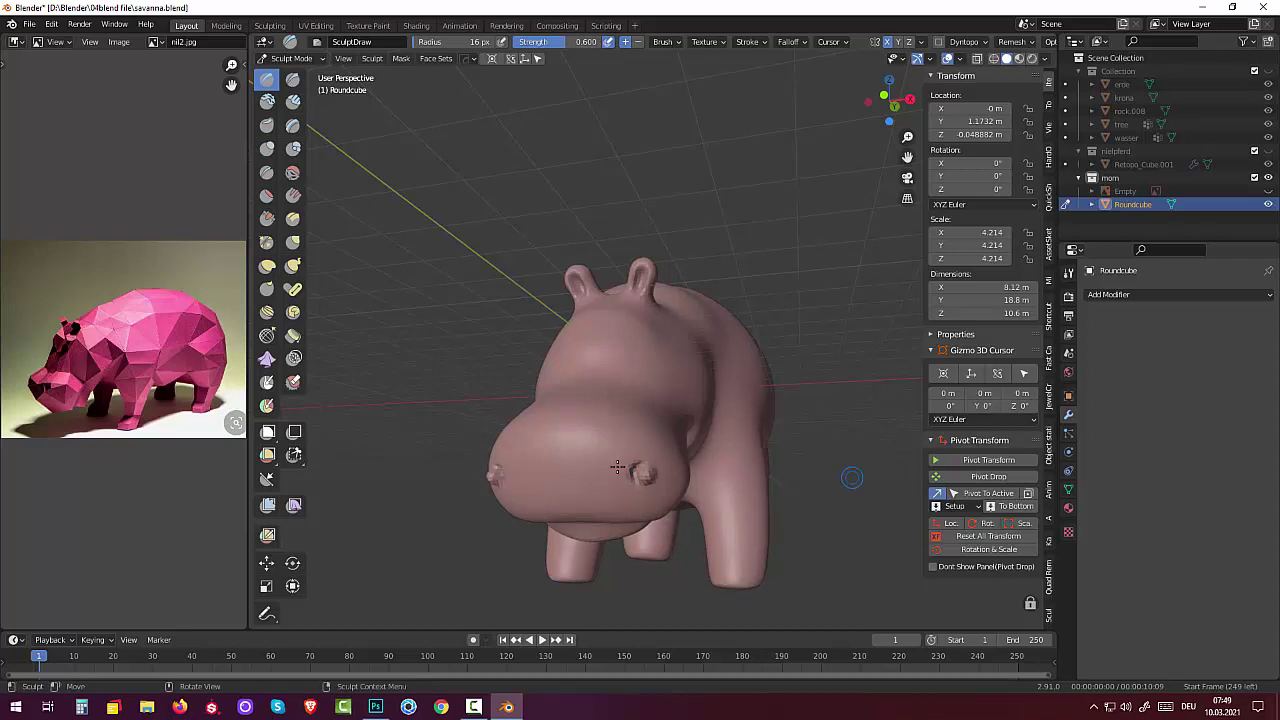
Step: Undo the dents, raise strength to 1.000, carve a nostril inward, and switch to Smooth
{"action": "key", "text": "ctrl+shift+z"}
{"action": "key", "text": "ctrl+shift+z"}
{"action": "key", "text": "ctrl+z"}
{"action": "key", "text": "shift+f"}
{"action": "key", "text": "ctrl"}
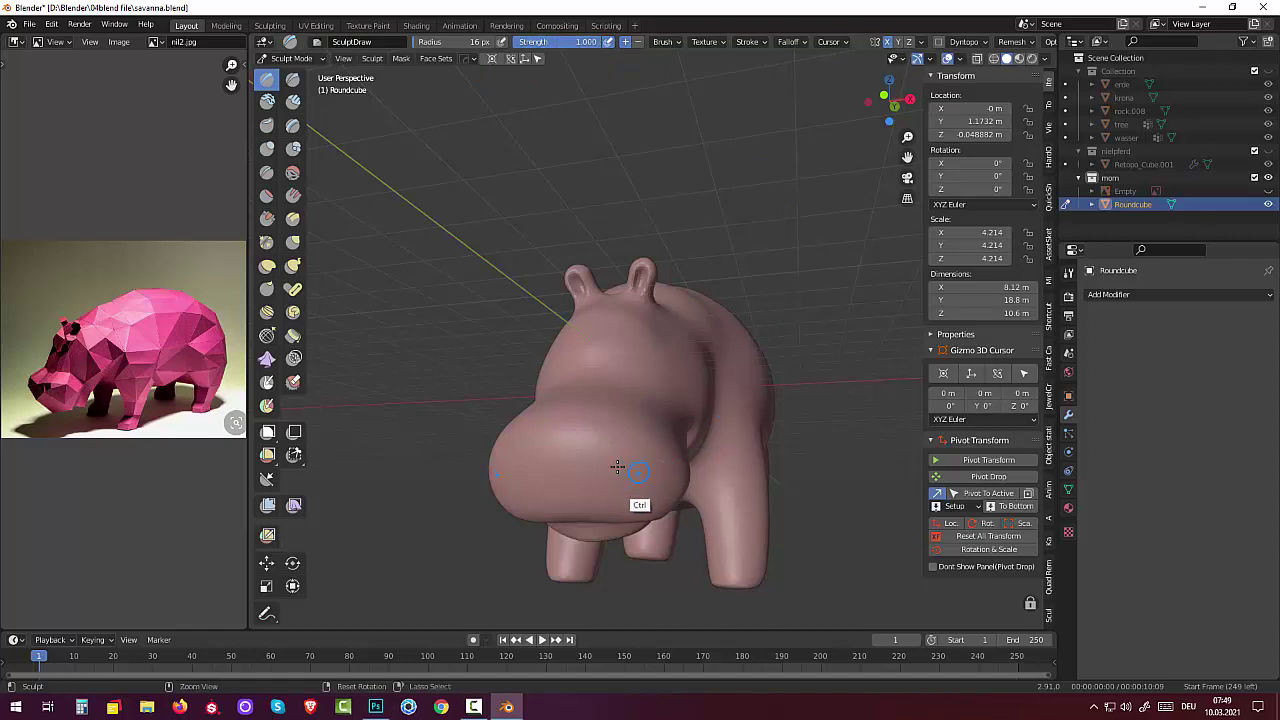
{"action": "left_click_drag", "start_coordinate": [639, 471], "coordinate": [617, 467], "text": "ctrl"}
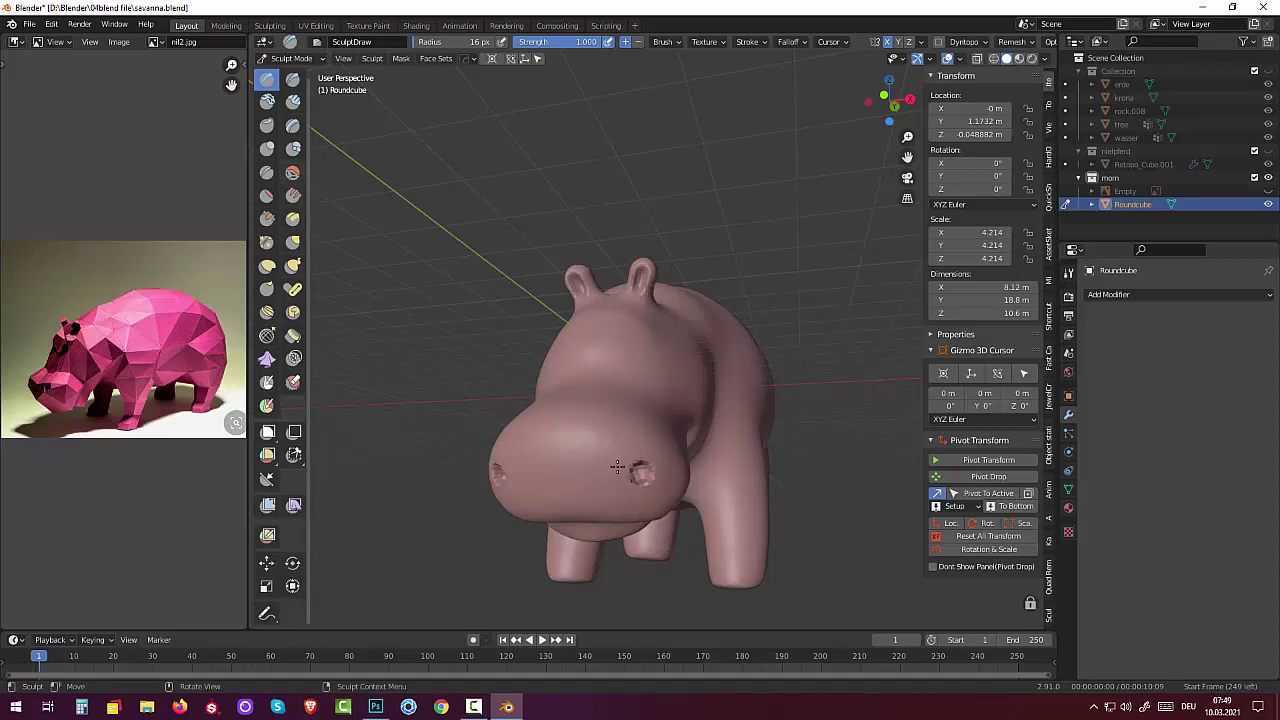
{"action": "key", "text": "shift+s"}
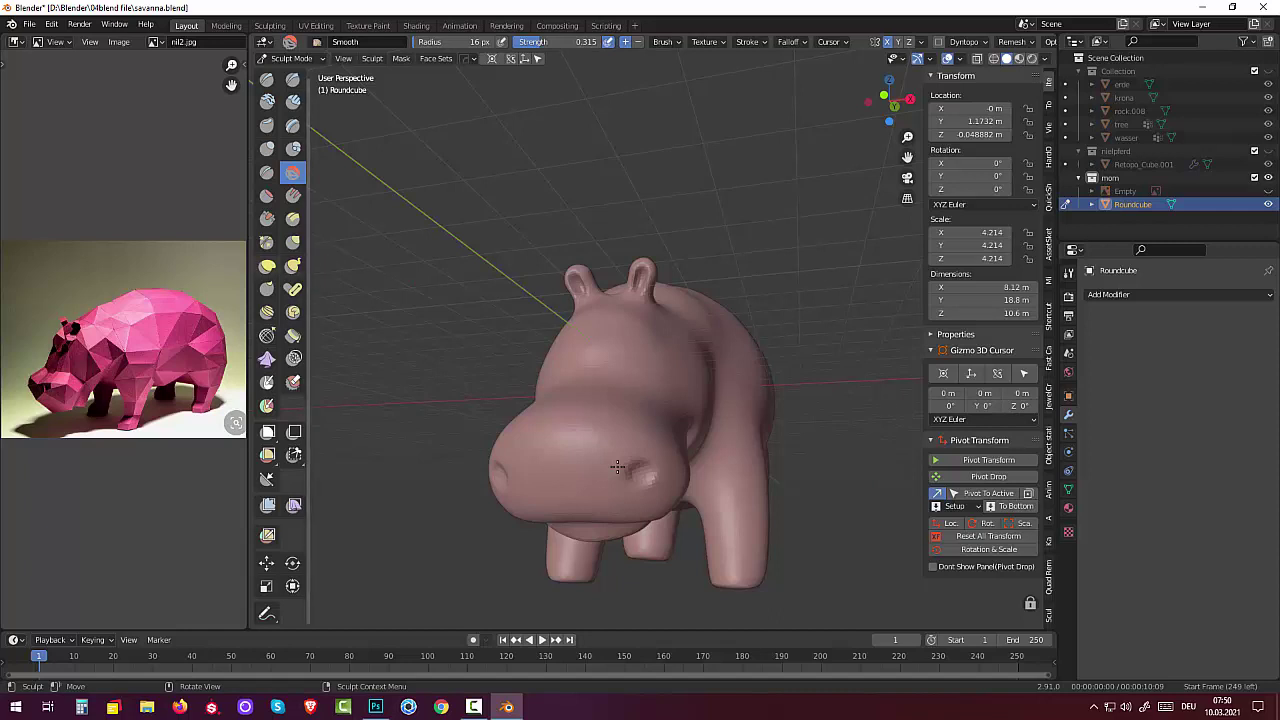
Step: Select the Draw brush and set its radius to 30 px from a front view
{"action": "left_click", "coordinate": [266, 79]}
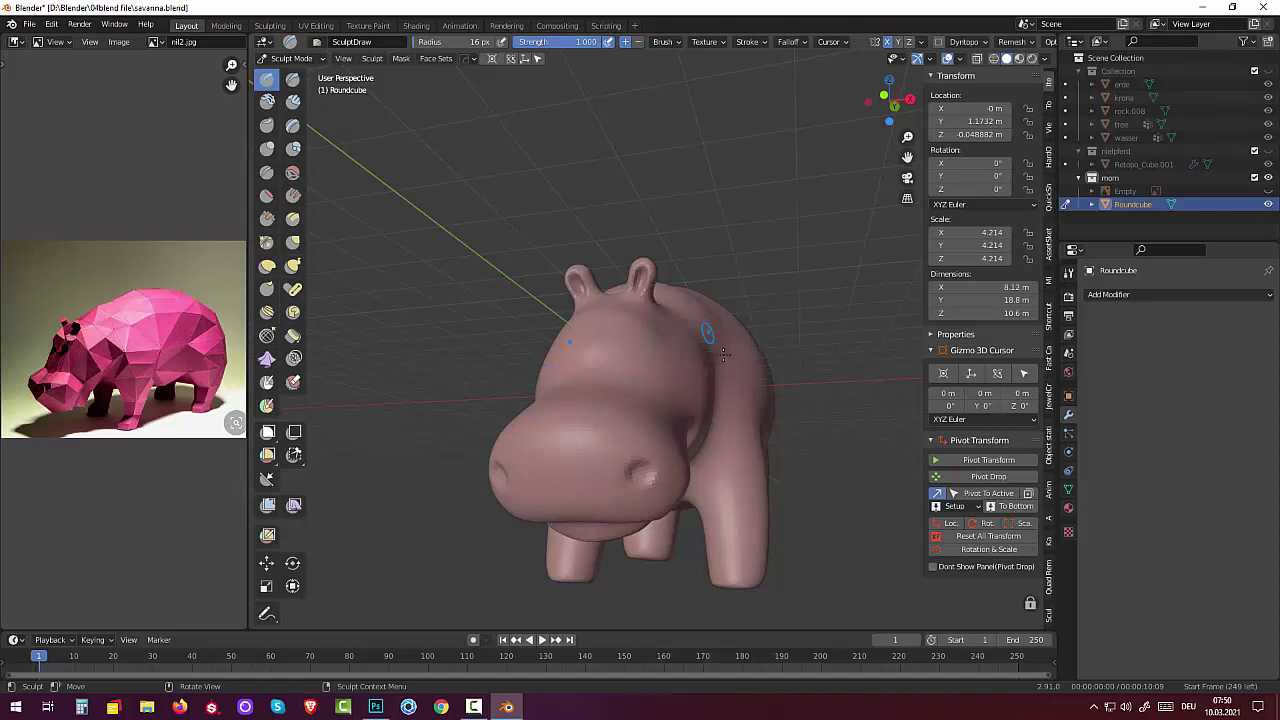
{"action": "middle_click_drag", "start_coordinate": [723, 354], "coordinate": [752, 389]}
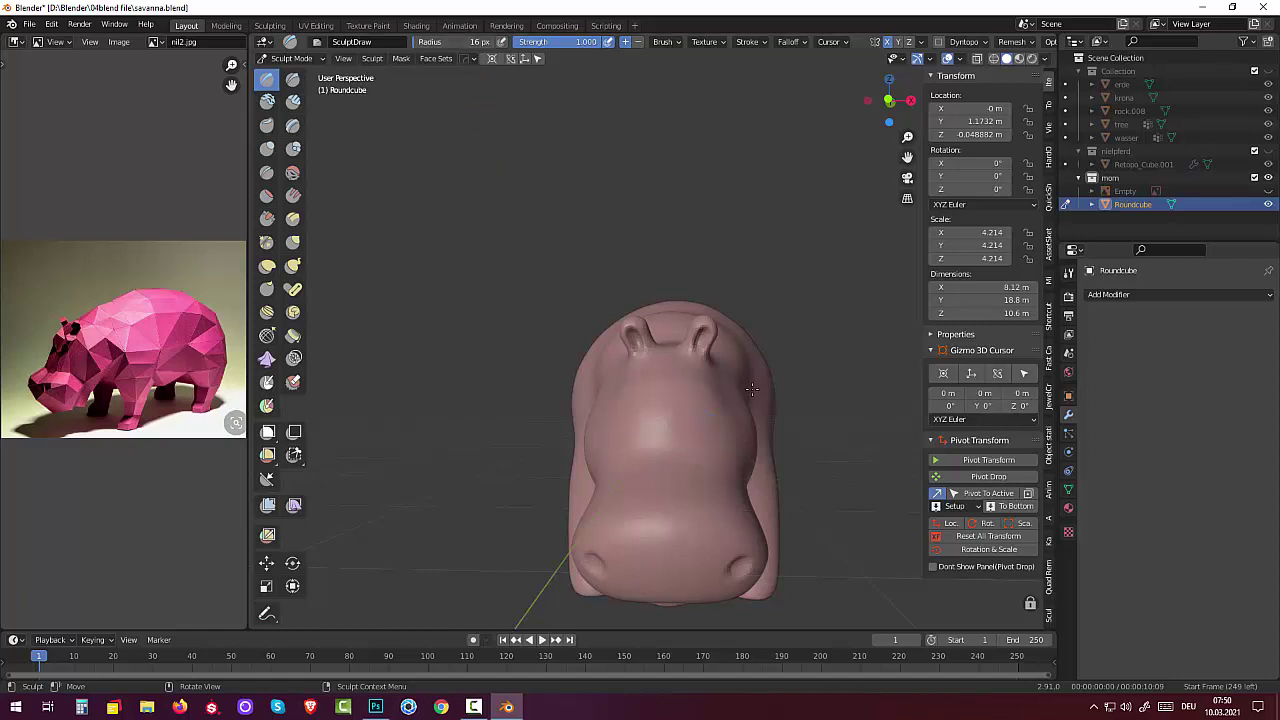
{"action": "left_click", "coordinate": [450, 41]}
{"action": "key", "text": "Return"}
{"action": "key", "text": "f"}
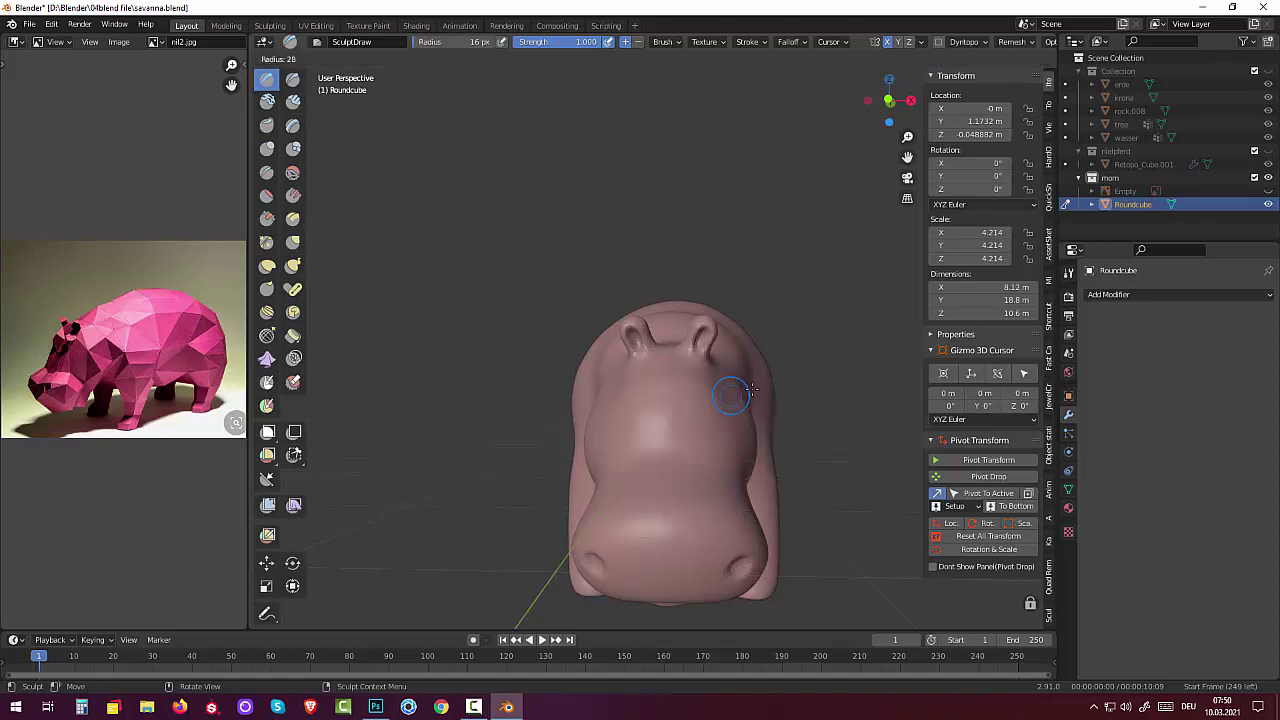
{"action": "left_click", "coordinate": [751, 390]}
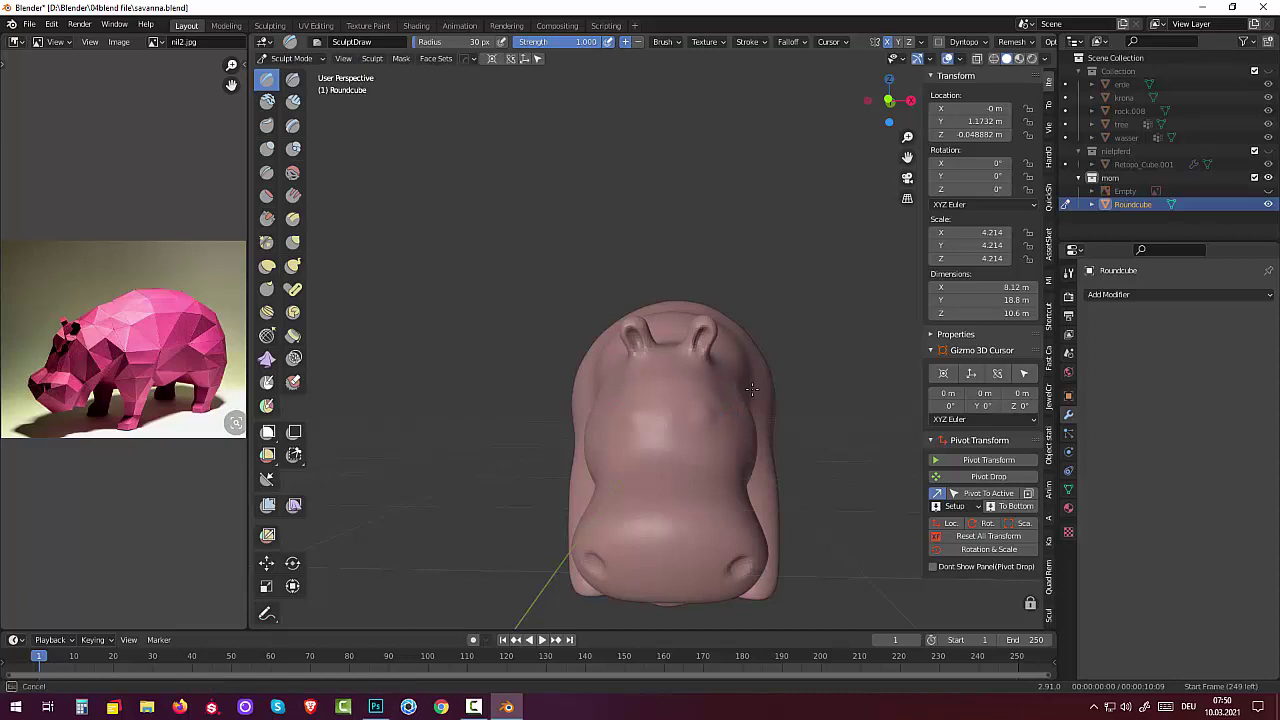
Step: Raise the right nostril to match the left, then undo the bumps
{"action": "left_click_drag", "start_coordinate": [716, 412], "coordinate": [700, 414]}
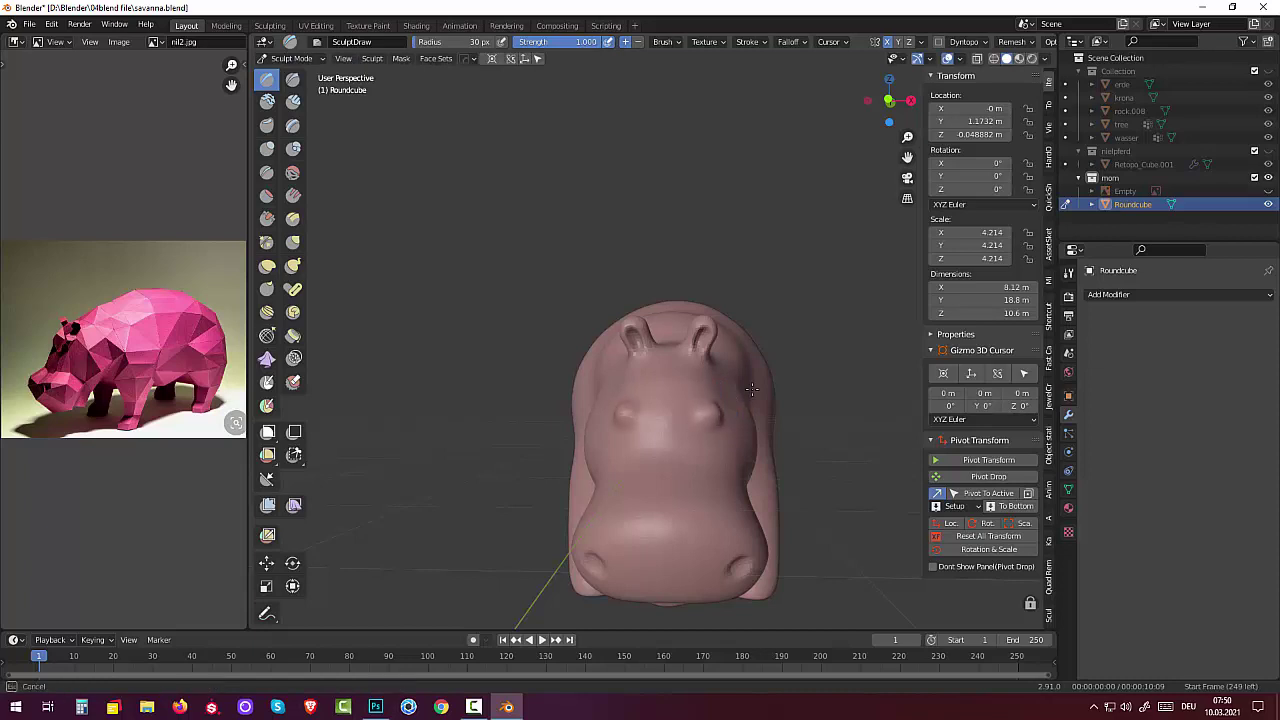
{"action": "left_click", "coordinate": [751, 390]}
{"action": "mouse_move", "coordinate": [620, 598]}
{"action": "middle_mouse_down"}
{"action": "mouse_move", "coordinate": [541, 565]}
{"action": "mouse_move", "coordinate": [649, 566]}
{"action": "middle_mouse_up"}
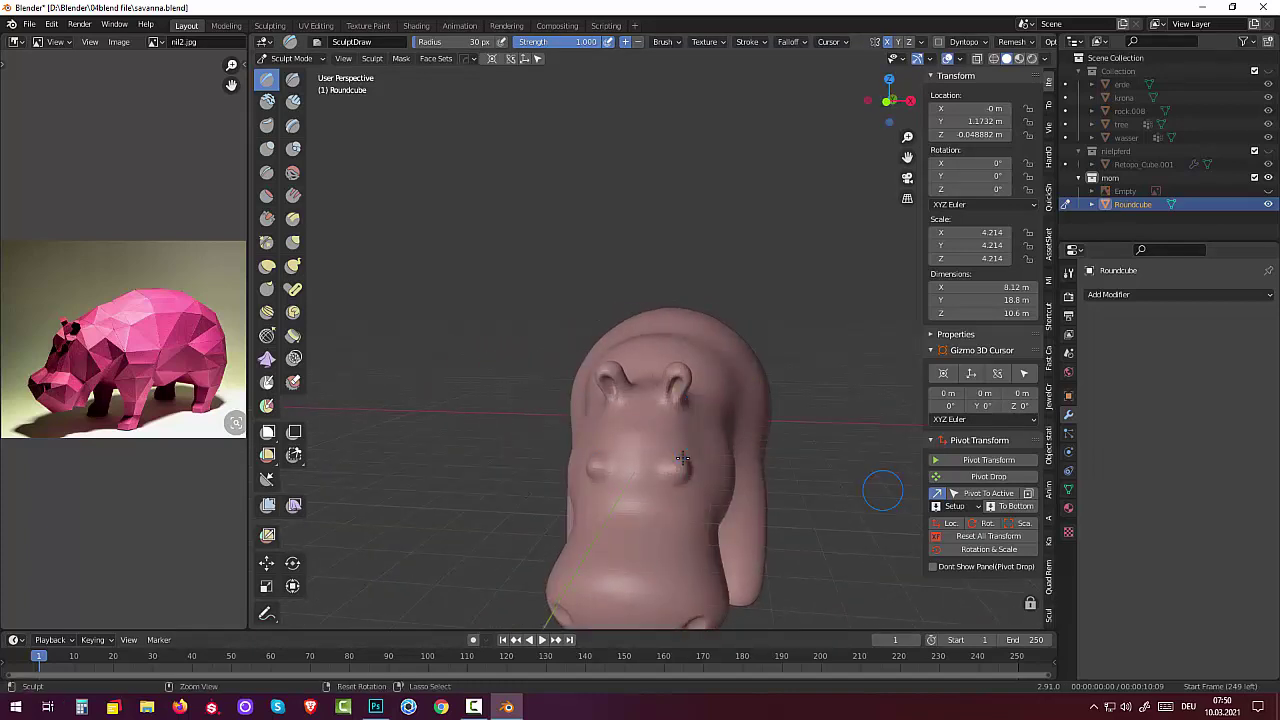
{"action": "key", "text": "ctrl+z"}
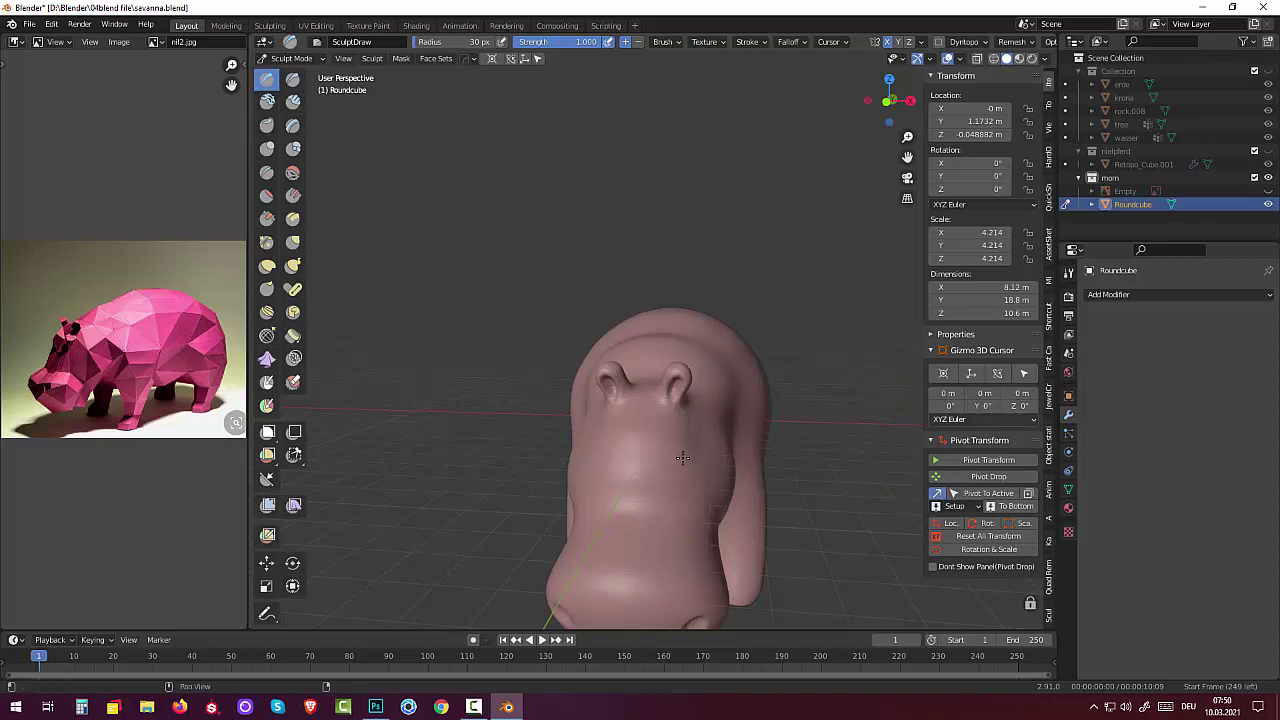
Step: Sculpt two dented nostril mounds at 26 px radius, then switch to Smooth
{"action": "key", "text": "f"}
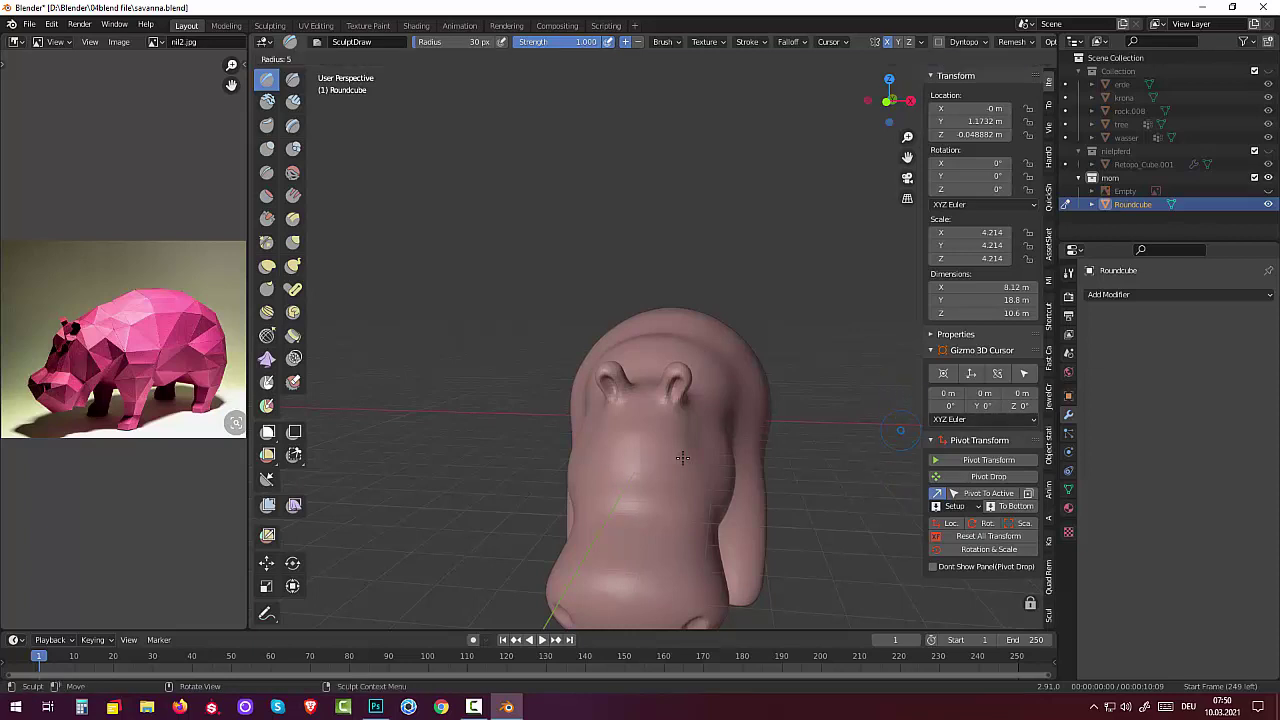
{"action": "left_click", "coordinate": [900, 432]}
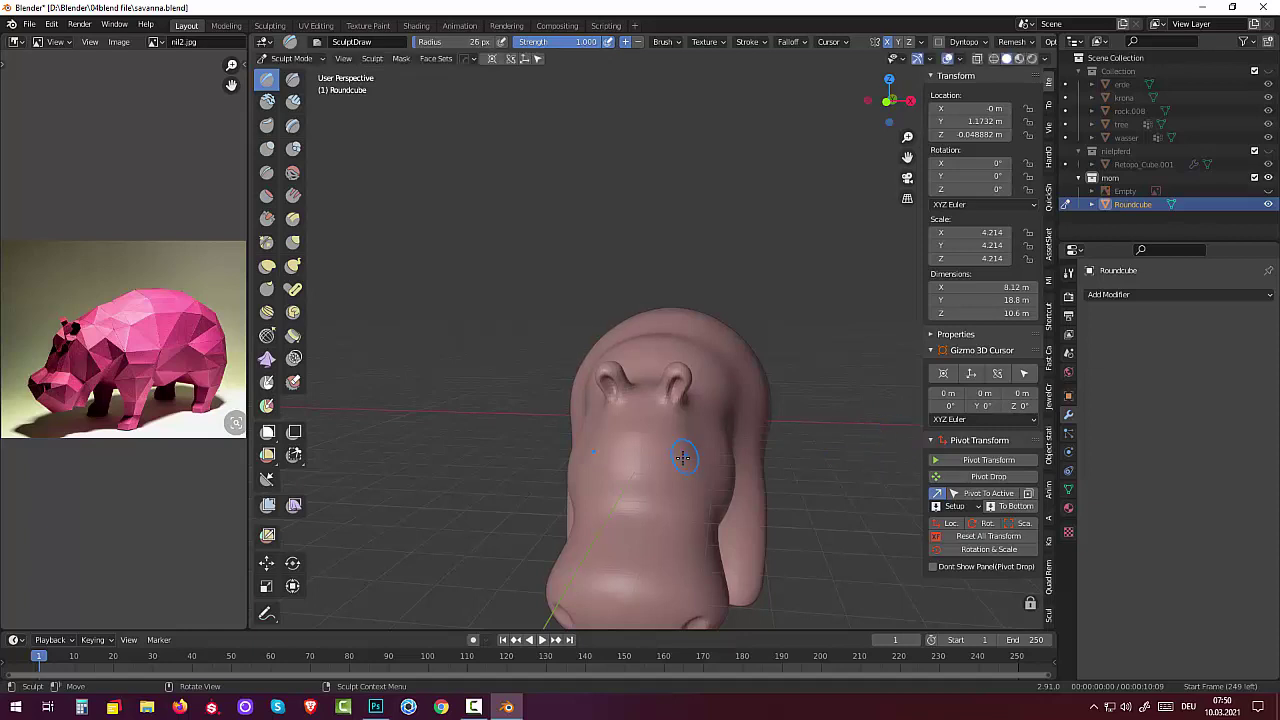
{"action": "left_click_drag", "start_coordinate": [681, 456], "coordinate": [682, 458]}
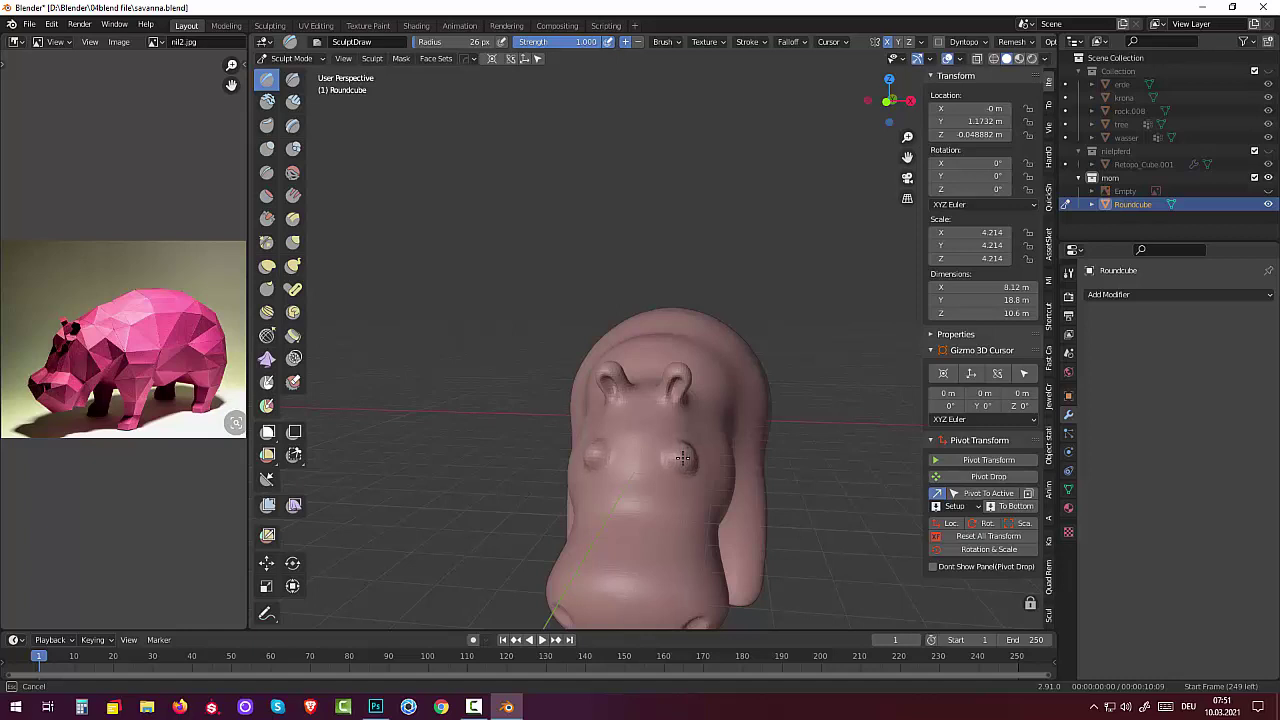
{"action": "left_click_drag", "start_coordinate": [682, 458], "coordinate": [682, 458]}
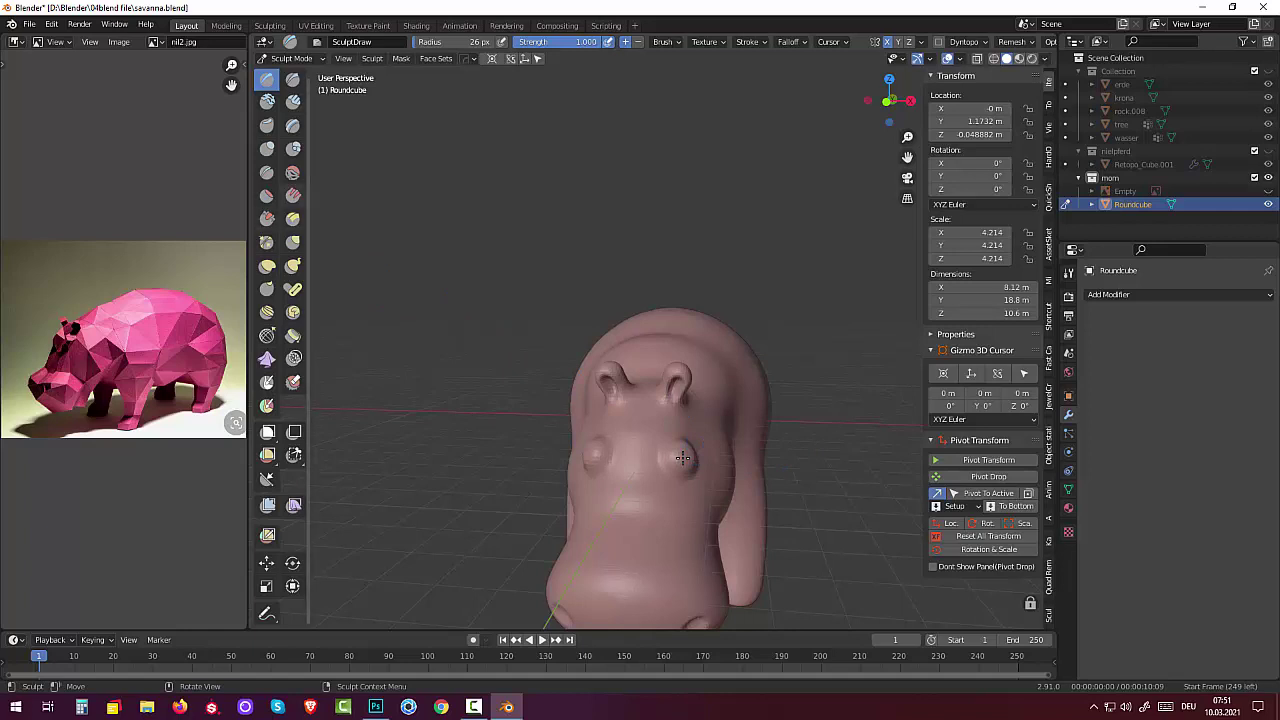
{"action": "key", "text": "shift+s"}
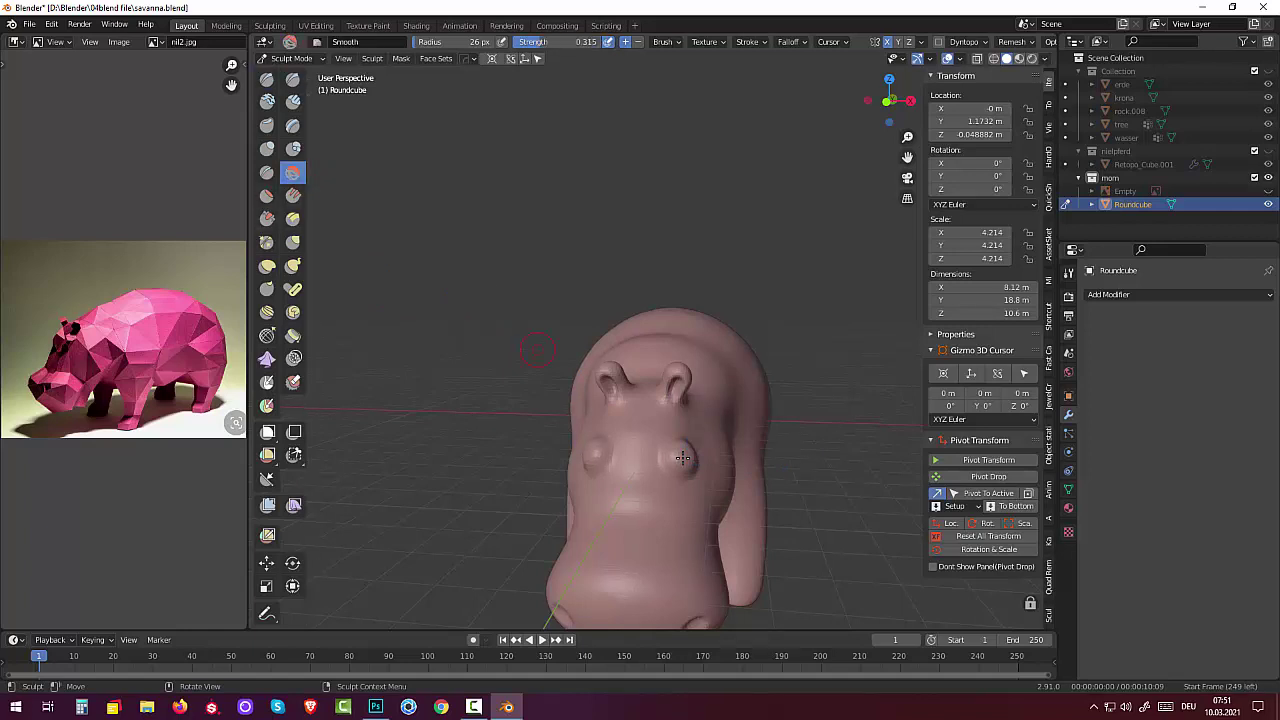
Step: Smooth the nostril mounds with two strokes
{"action": "left_click_drag", "start_coordinate": [682, 458], "coordinate": [682, 458]}
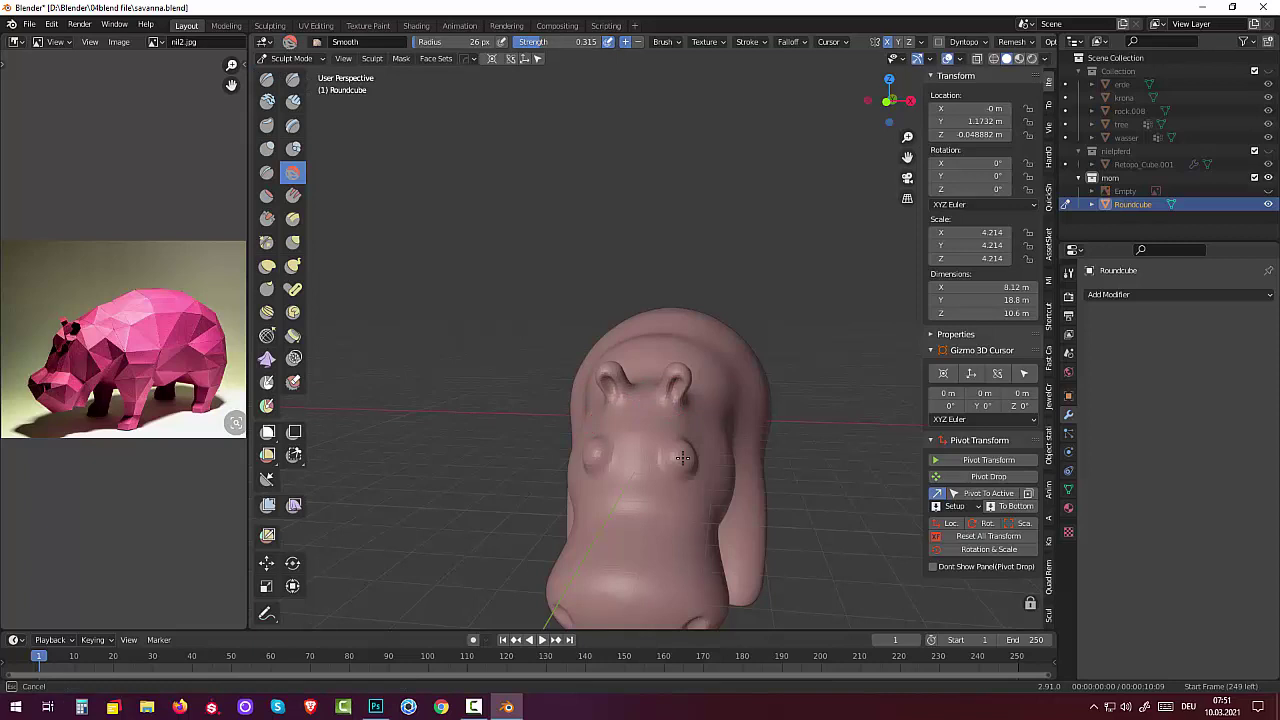
{"action": "left_click_drag", "start_coordinate": [682, 458], "coordinate": [682, 458]}
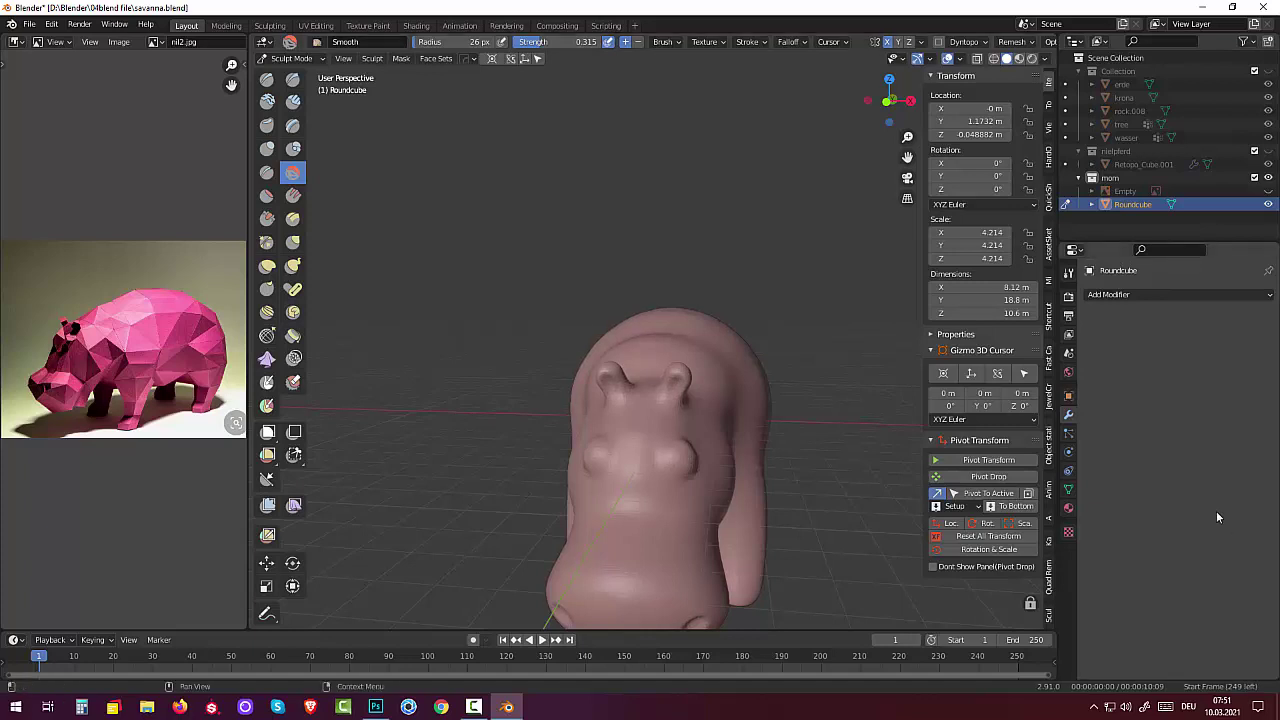
{"action": "mouse_move", "coordinate": [862, 556]}
{"action": "middle_mouse_down"}
{"action": "mouse_move", "coordinate": [765, 548]}
{"action": "mouse_move", "coordinate": [766, 671]}
{"action": "middle_mouse_up"}
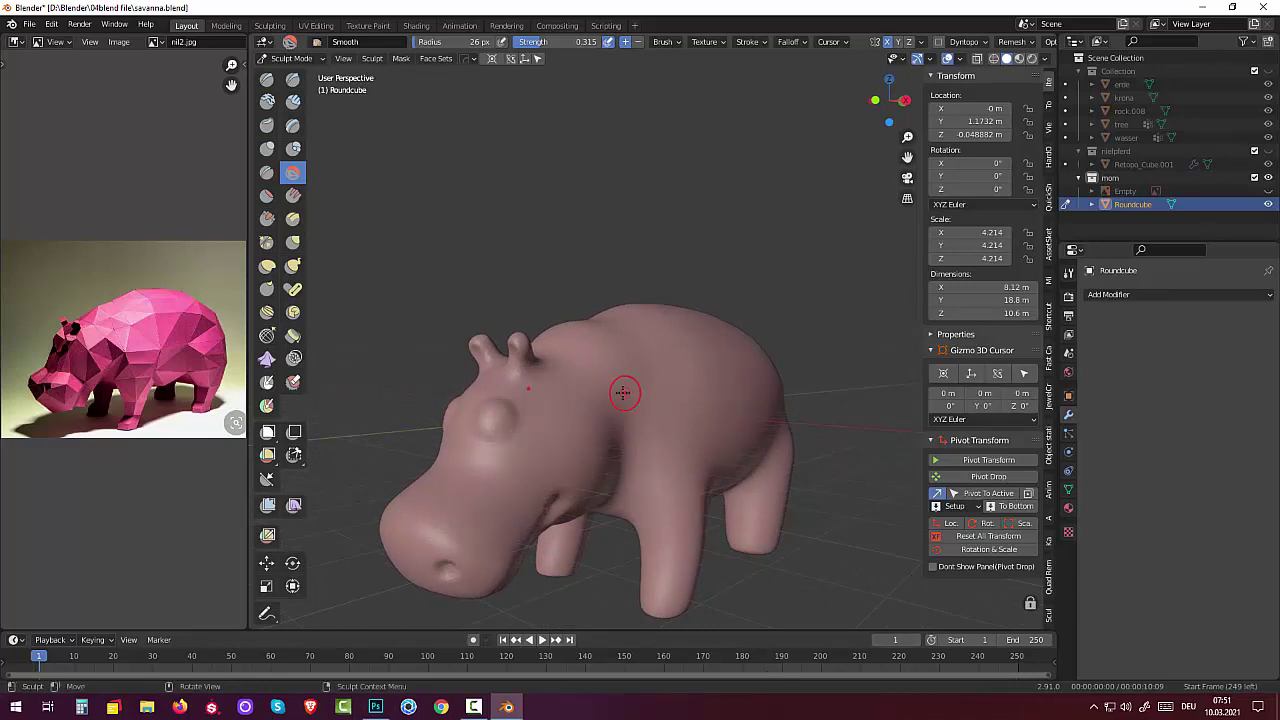
{"action": "mouse_move", "coordinate": [623, 390]}
{"action": "middle_mouse_down"}
{"action": "mouse_move", "coordinate": [678, 405]}
{"action": "mouse_move", "coordinate": [547, 462]}
{"action": "mouse_move", "coordinate": [525, 440]}
{"action": "middle_mouse_up"}
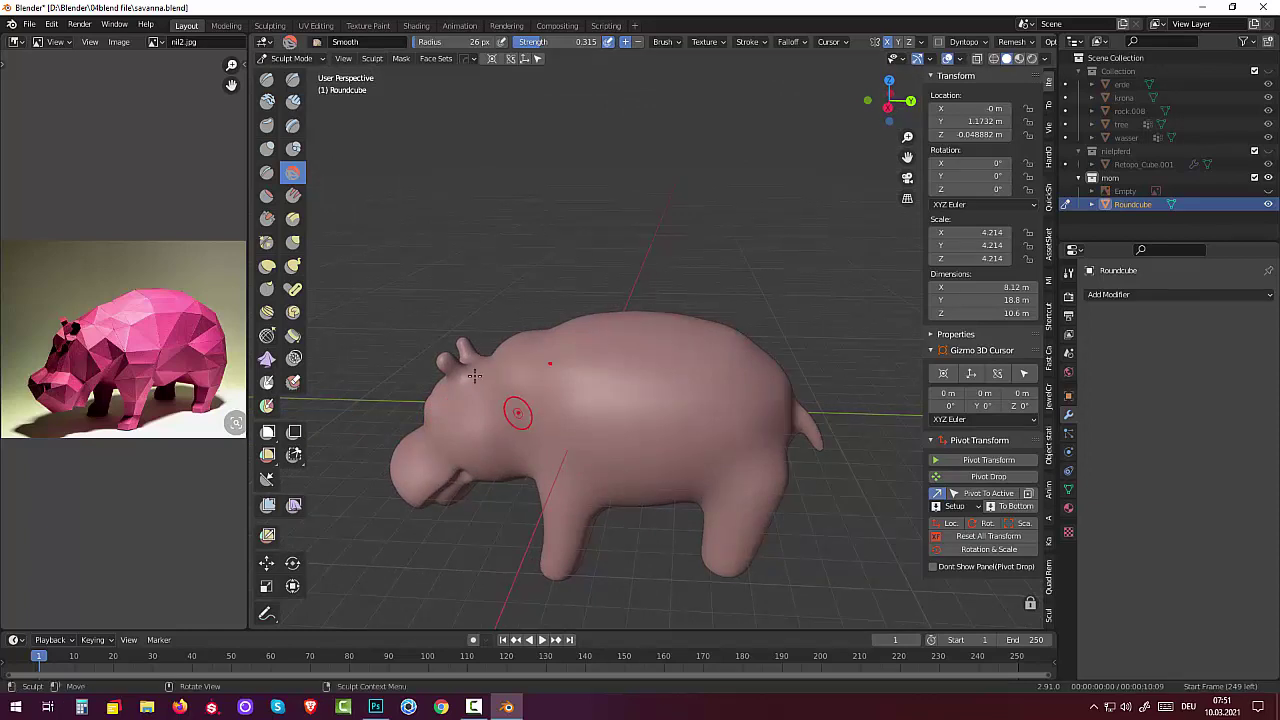
{"action": "mouse_move", "coordinate": [514, 414]}
{"action": "middle_mouse_down"}
{"action": "mouse_move", "coordinate": [530, 366]}
{"action": "mouse_move", "coordinate": [508, 482]}
{"action": "middle_mouse_up"}
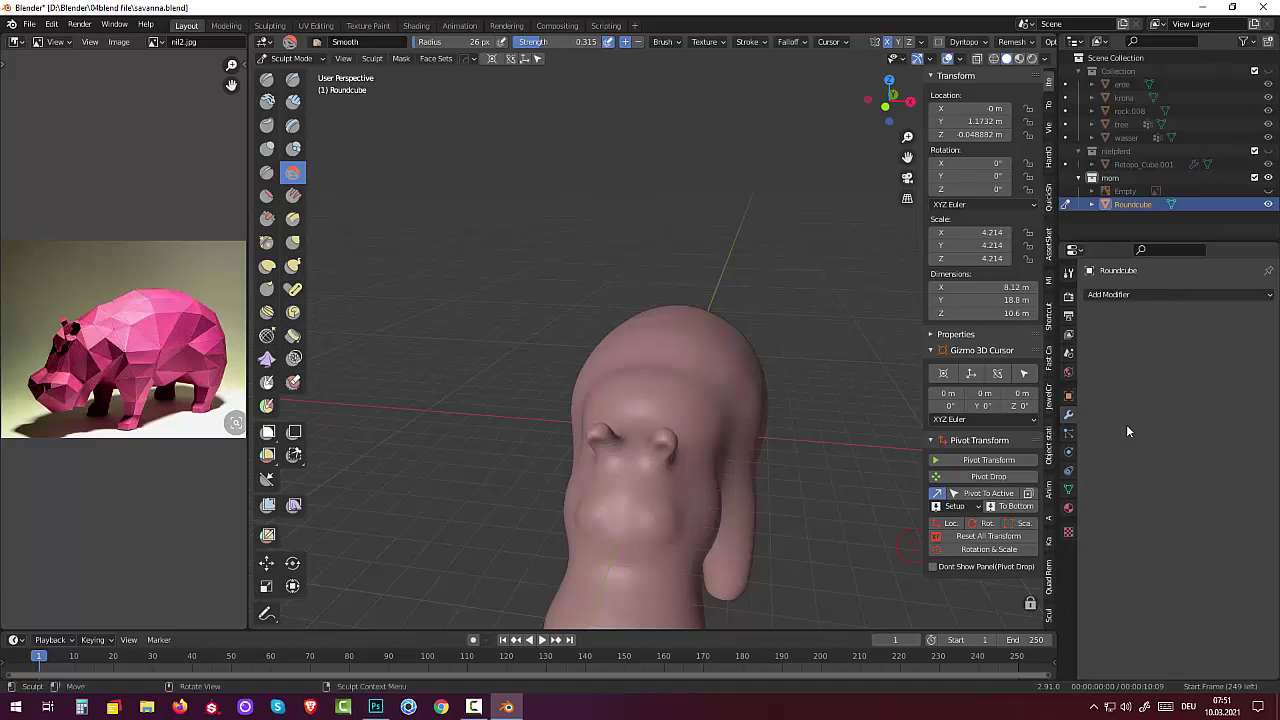
Step: Smooth the front leg and belly, then select the Elastic Deform brush
{"action": "scroll", "coordinate": [744, 410], "scroll_direction": "down", "scroll_amount": 3}
{"action": "middle_click_drag", "start_coordinate": [744, 410], "coordinate": [751, 342]}
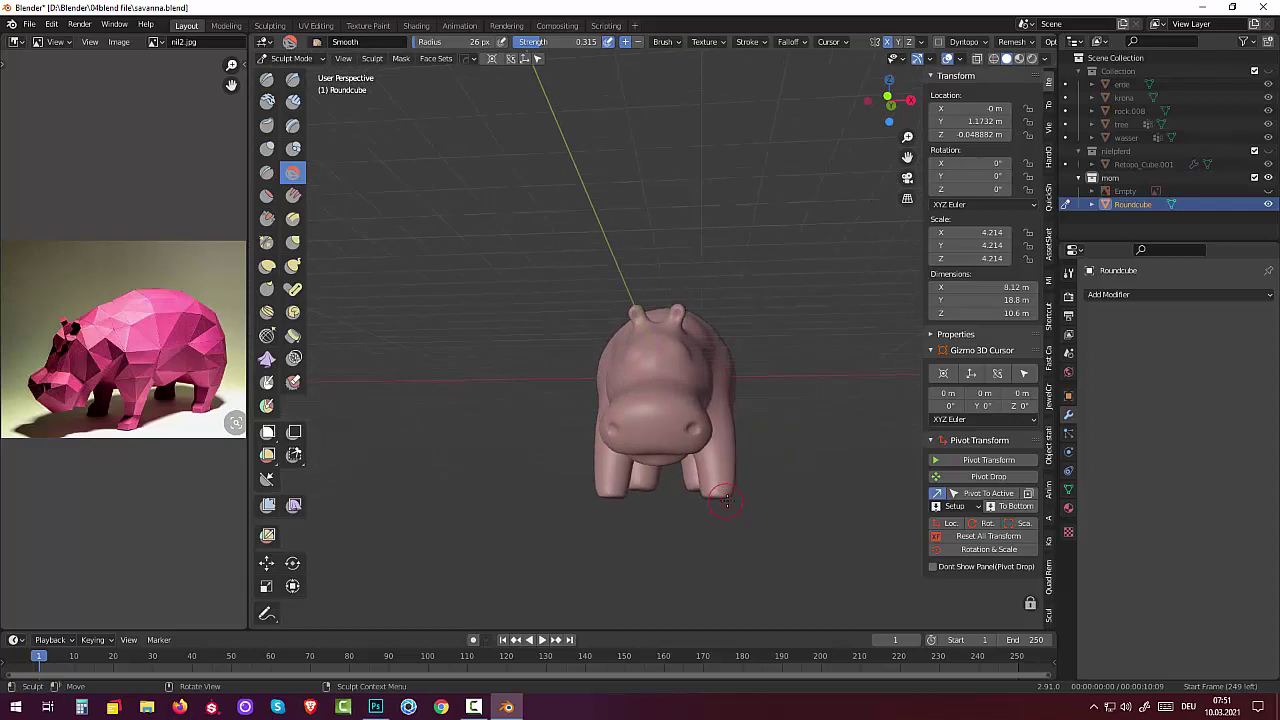
{"action": "scroll", "coordinate": [726, 505], "scroll_direction": "up", "scroll_amount": 1}
{"action": "scroll", "coordinate": [728, 503], "scroll_direction": "up", "scroll_amount": 2}
{"action": "scroll", "coordinate": [731, 504], "scroll_direction": "down", "scroll_amount": 2}
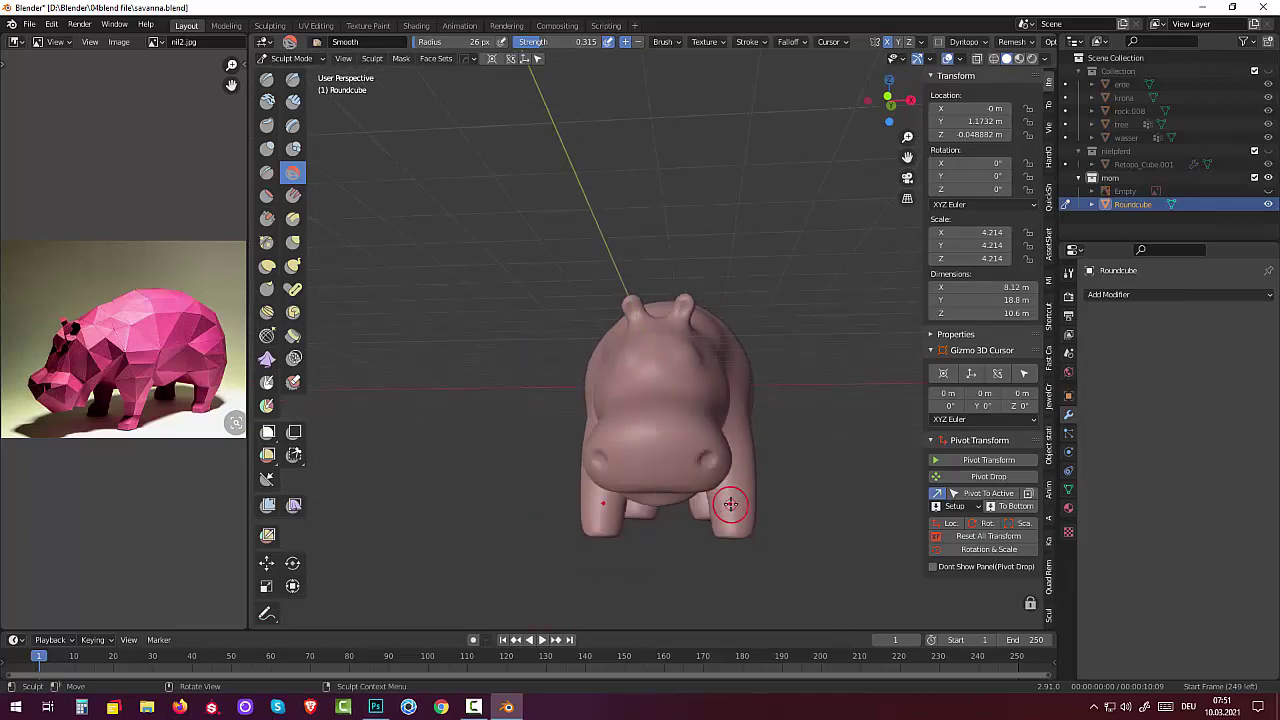
{"action": "left_click_drag", "start_coordinate": [731, 504], "coordinate": [706, 484]}
{"action": "middle_click_drag", "start_coordinate": [805, 453], "coordinate": [780, 445]}
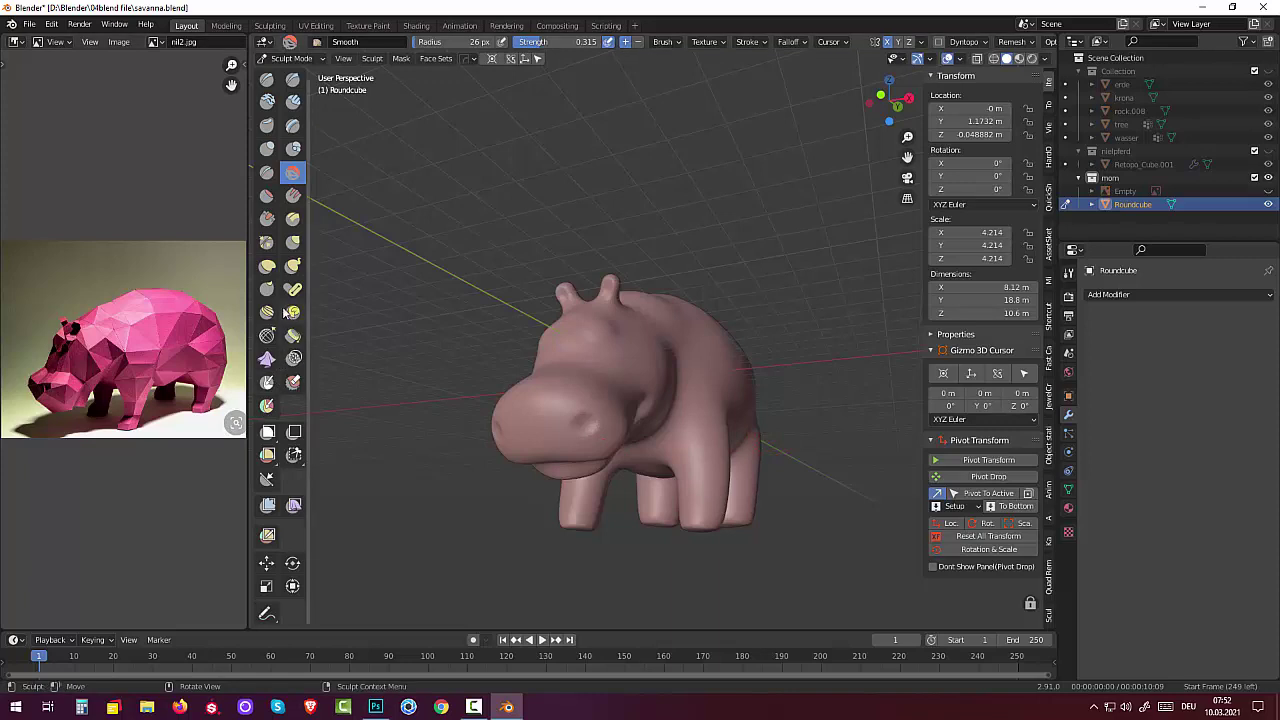
{"action": "left_click", "coordinate": [267, 265]}
Step: Reshape the snout with Elastic Deform, set a 16 px radius, and switch to the Mask brush
{"action": "middle_click_drag", "start_coordinate": [582, 431], "coordinate": [440, 457]}
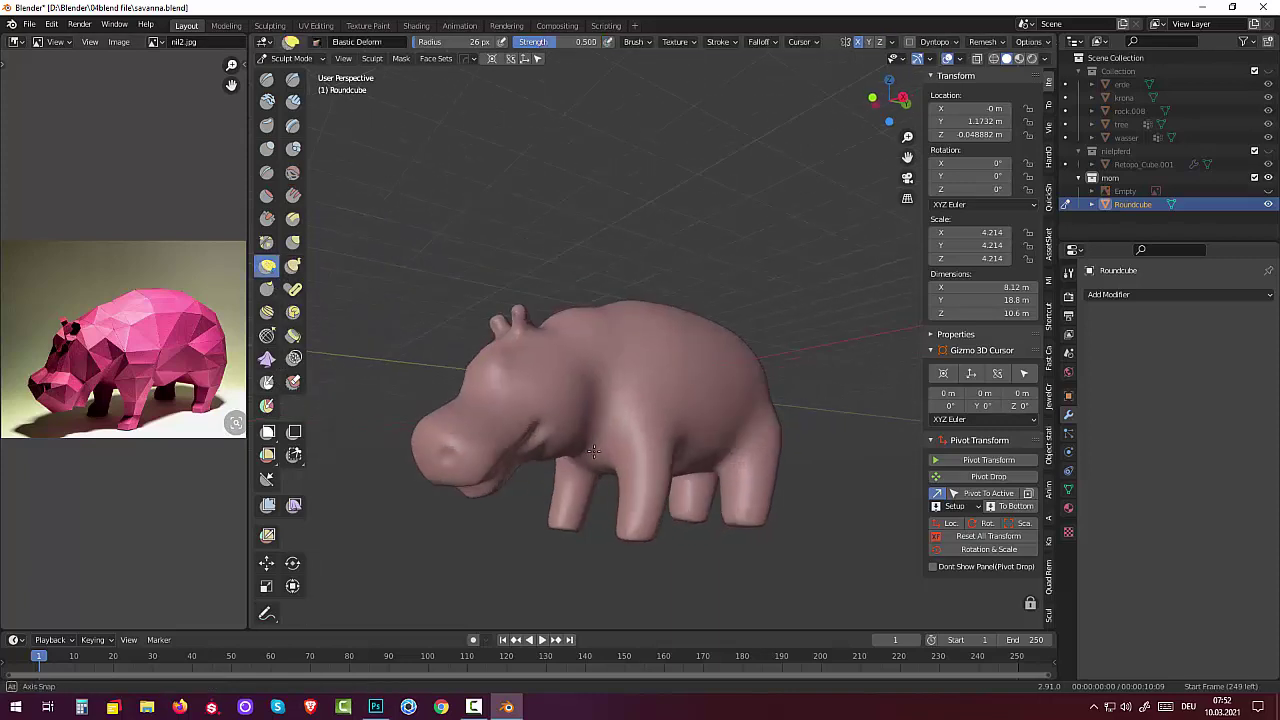
{"action": "left_click_drag", "start_coordinate": [432, 457], "coordinate": [437, 456]}
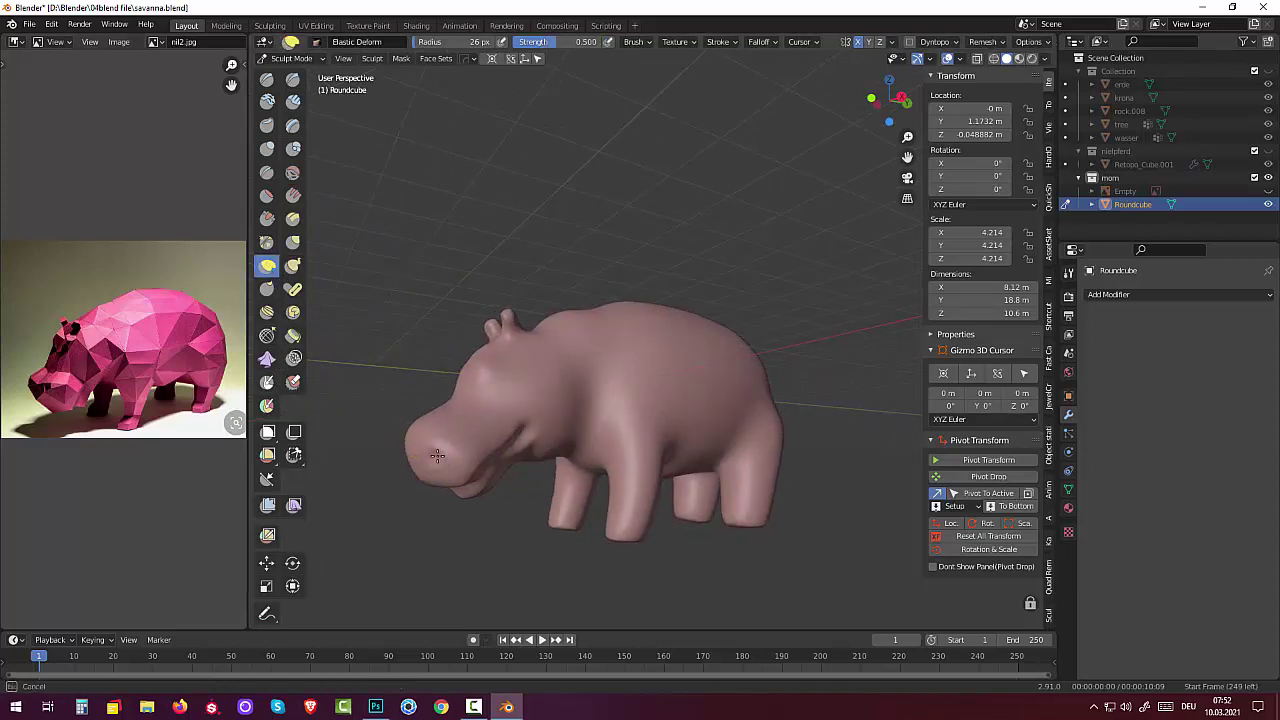
{"action": "middle_click_drag", "start_coordinate": [440, 455], "coordinate": [596, 461]}
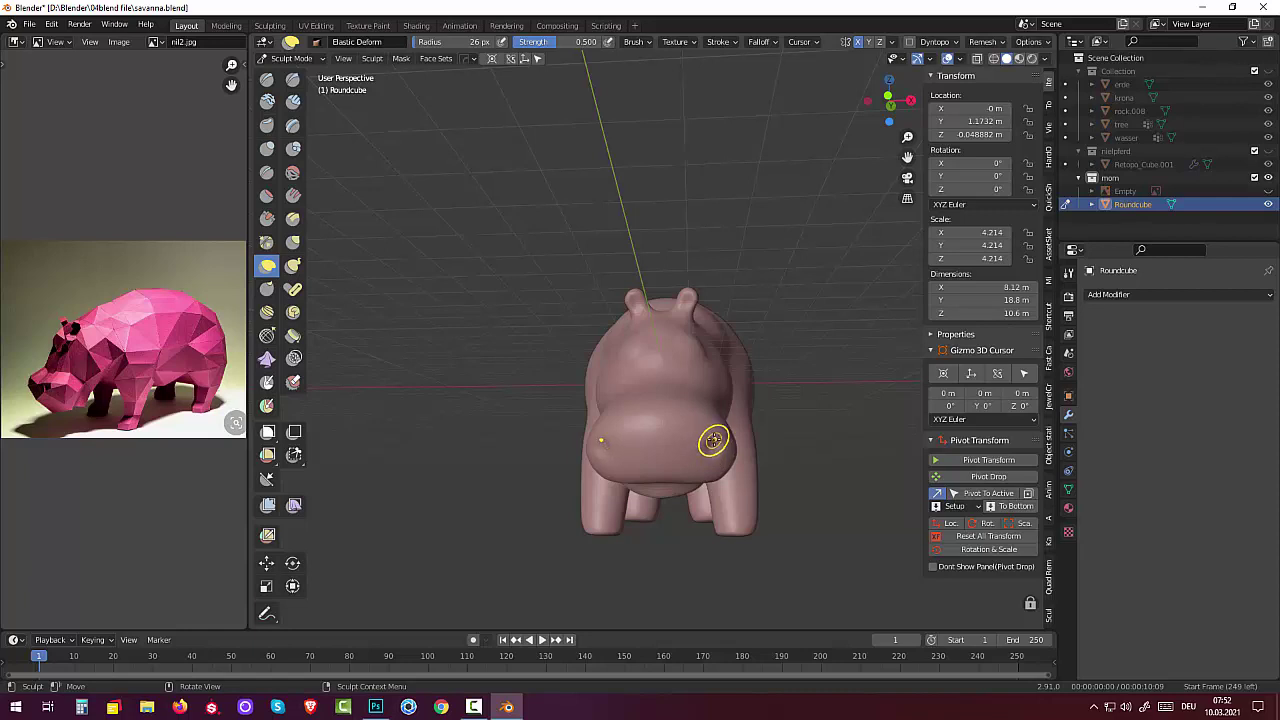
{"action": "key", "text": "f"}
{"action": "left_click", "coordinate": [712, 440]}
{"action": "middle_click_drag", "start_coordinate": [700, 449], "coordinate": [733, 464]}
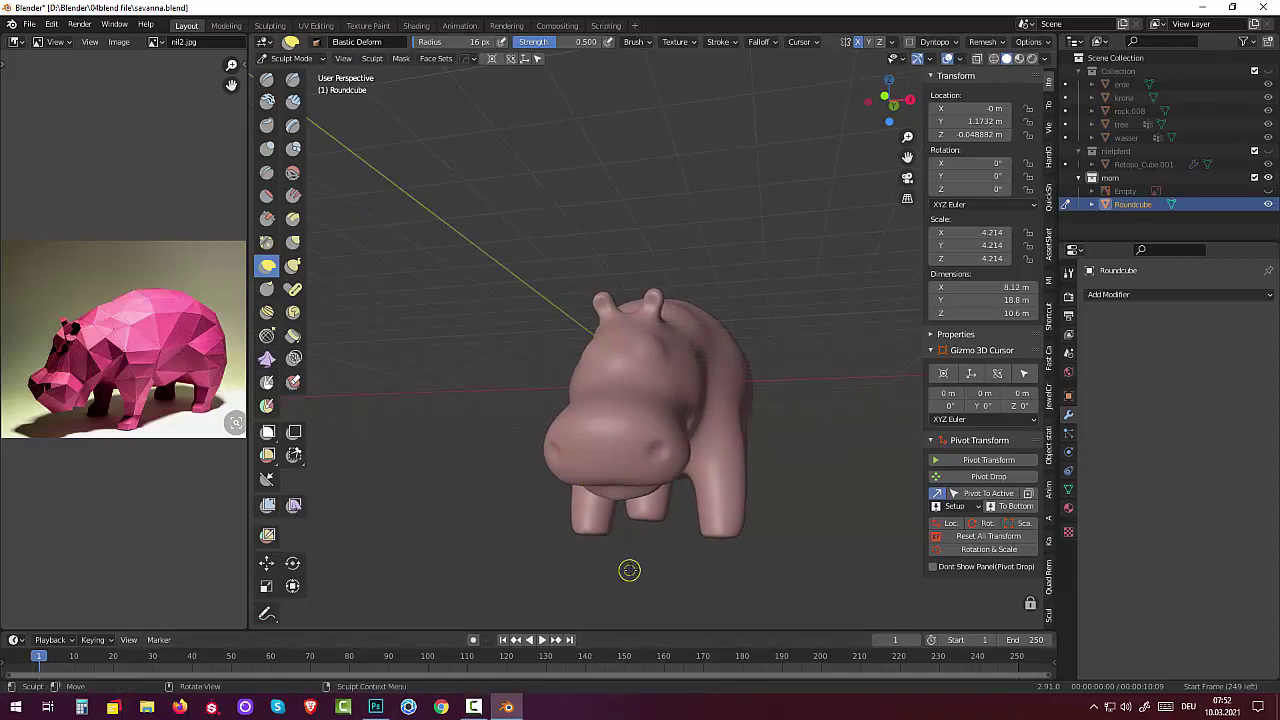
{"action": "key", "text": "m"}
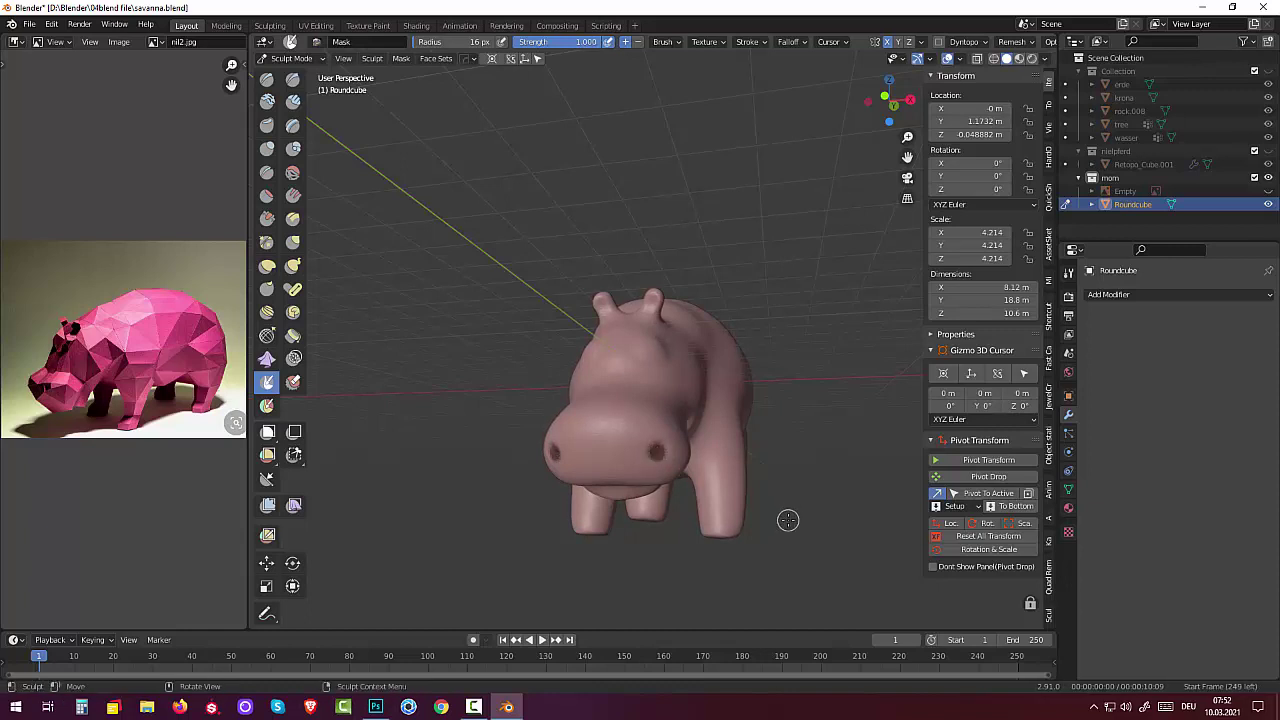
Step: Invert the mask so only the nostrils stay free, and pick the Inflate Mesh Filter tool
{"action": "key", "text": "ctrl"}
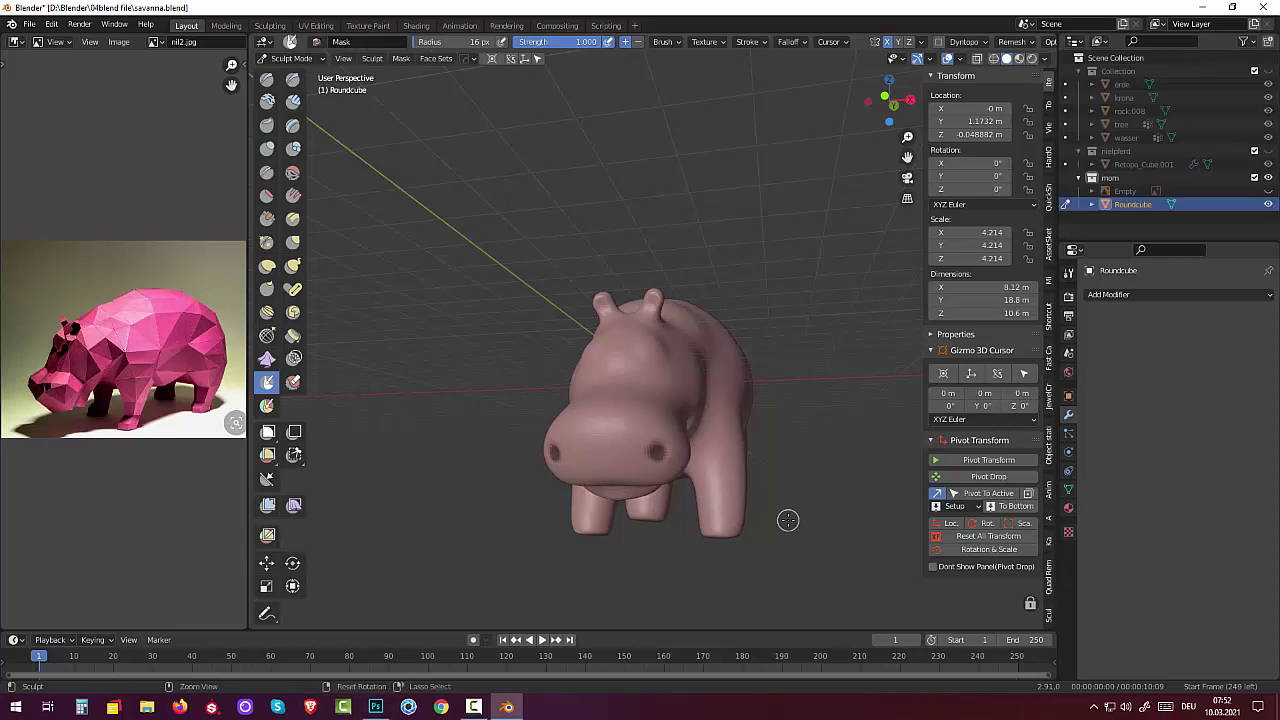
{"action": "key", "text": "ctrl+i"}
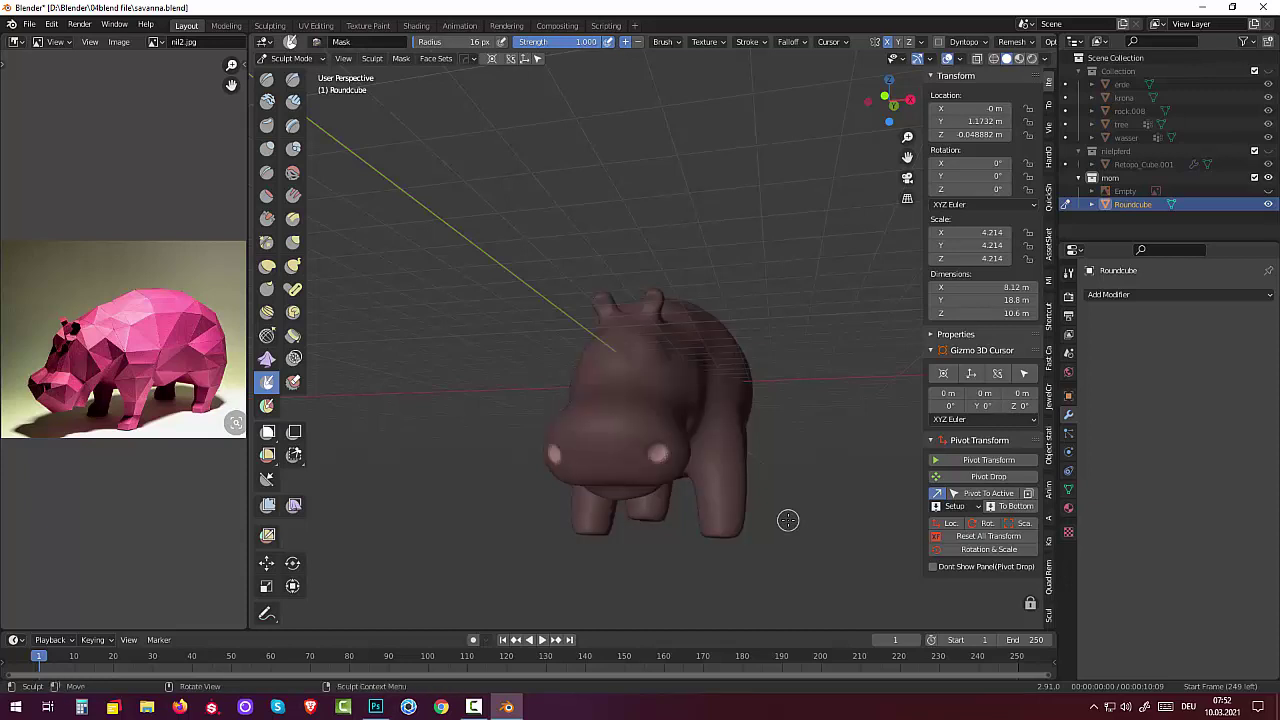
{"action": "left_click", "coordinate": [269, 508]}
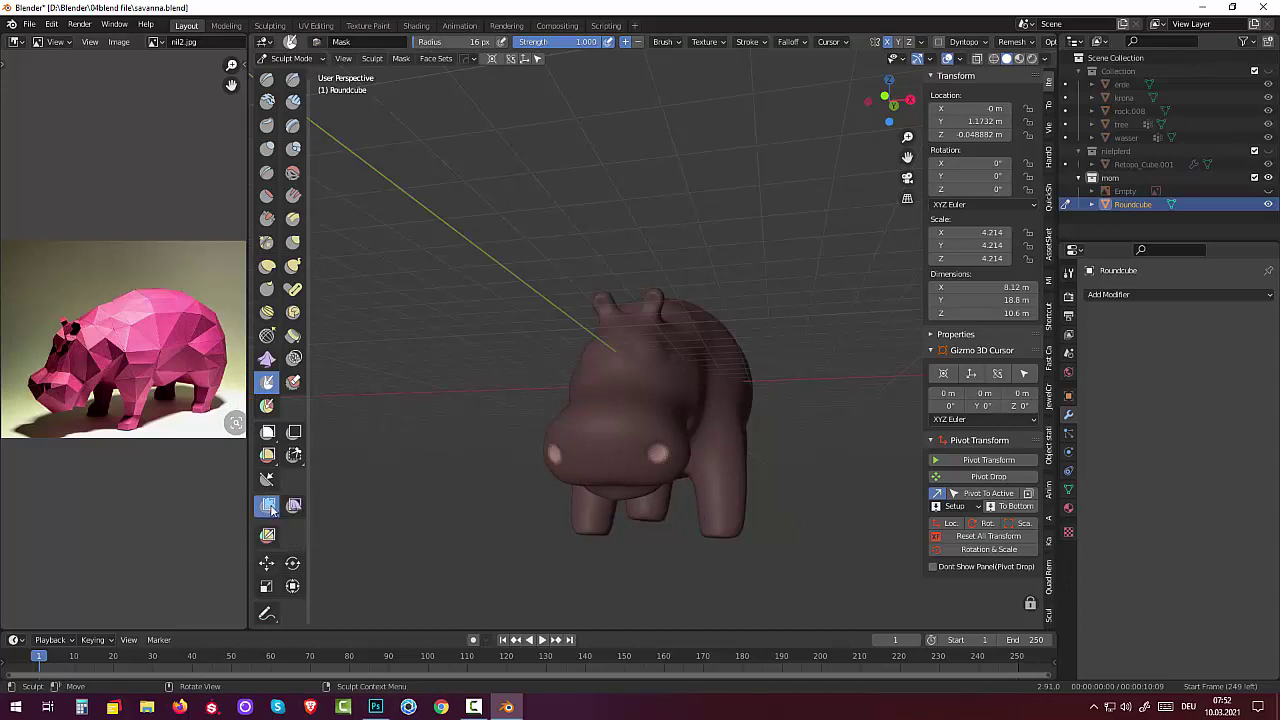
{"action": "middle_click_drag", "start_coordinate": [777, 514], "coordinate": [698, 525]}
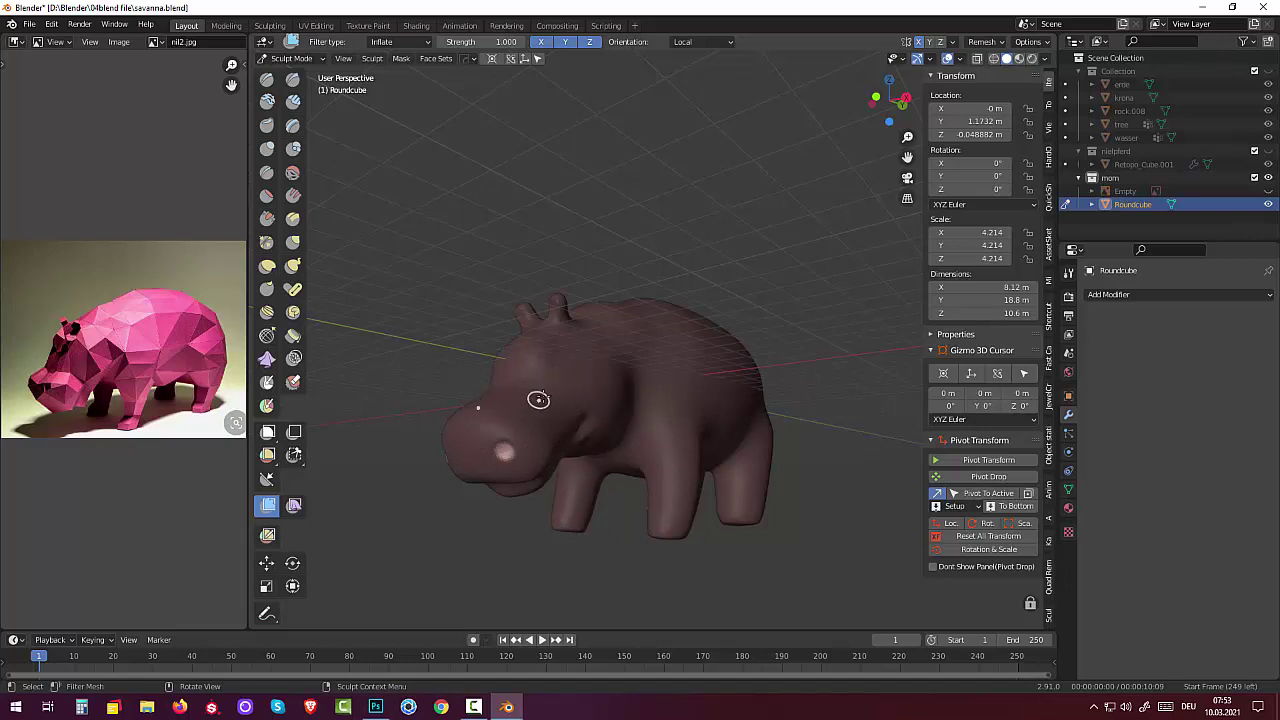
Step: Dent the nostril, clear the hippo's mask with Alt+M, and switch to the Smooth brush
{"action": "left_click", "coordinate": [502, 446]}
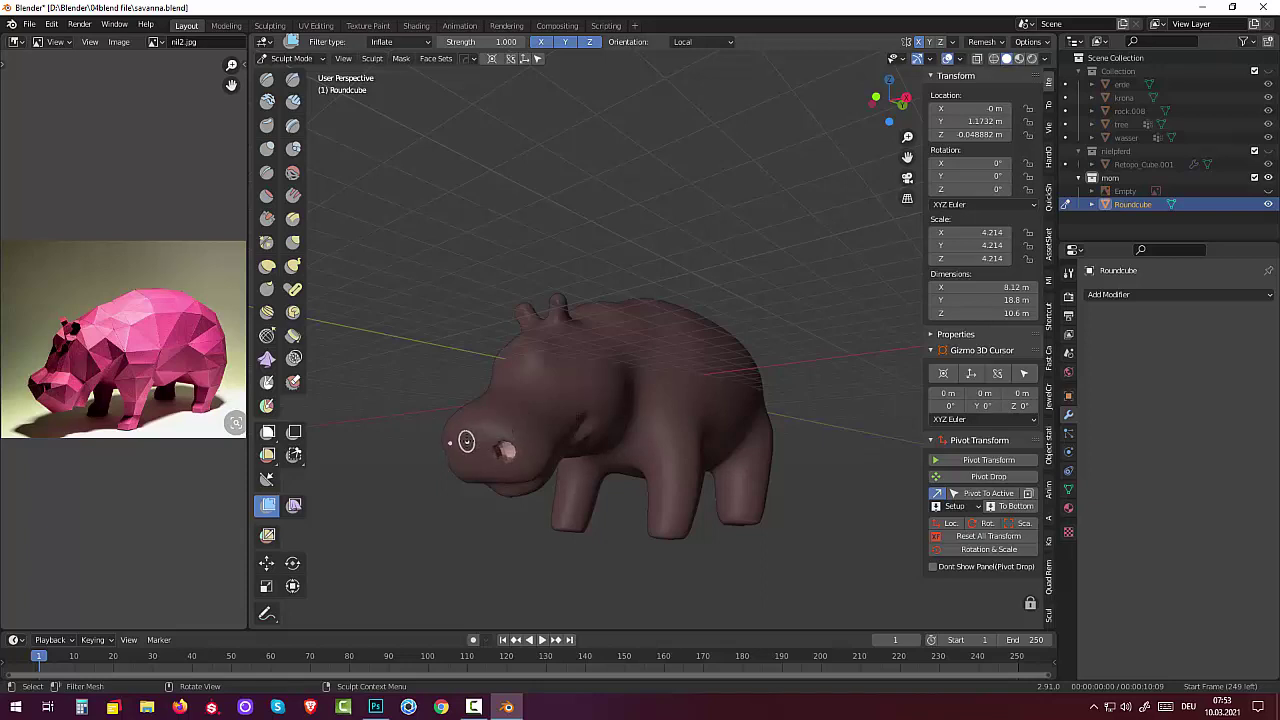
{"action": "mouse_move", "coordinate": [471, 439]}
{"action": "middle_mouse_down"}
{"action": "mouse_move", "coordinate": [717, 400]}
{"action": "mouse_move", "coordinate": [643, 380]}
{"action": "middle_mouse_up"}
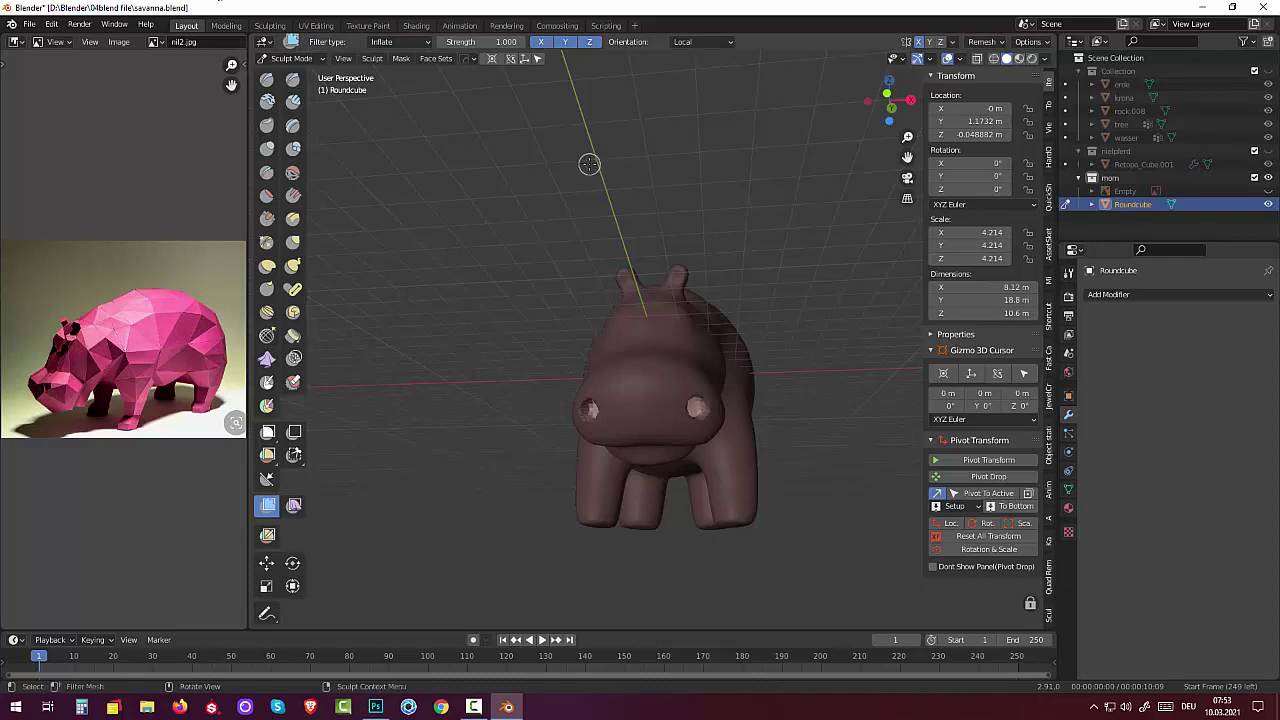
{"action": "key", "text": "alt+m"}
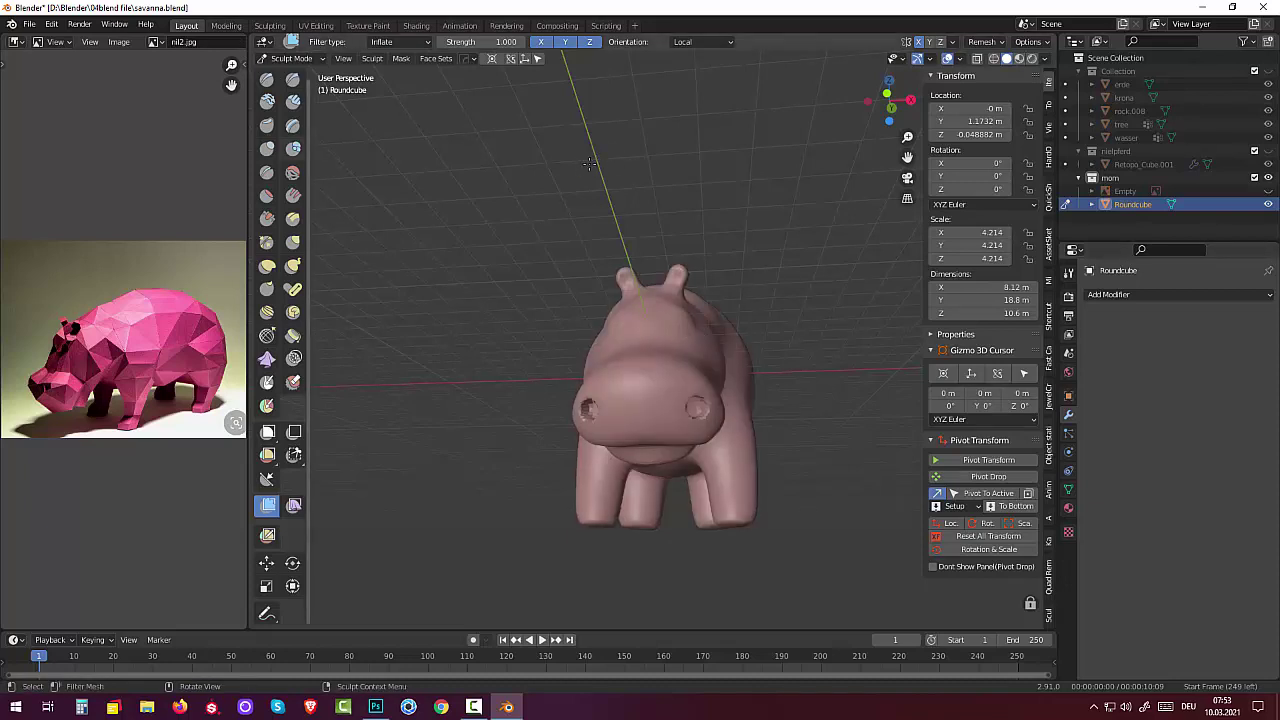
{"action": "left_click", "coordinate": [293, 172]}
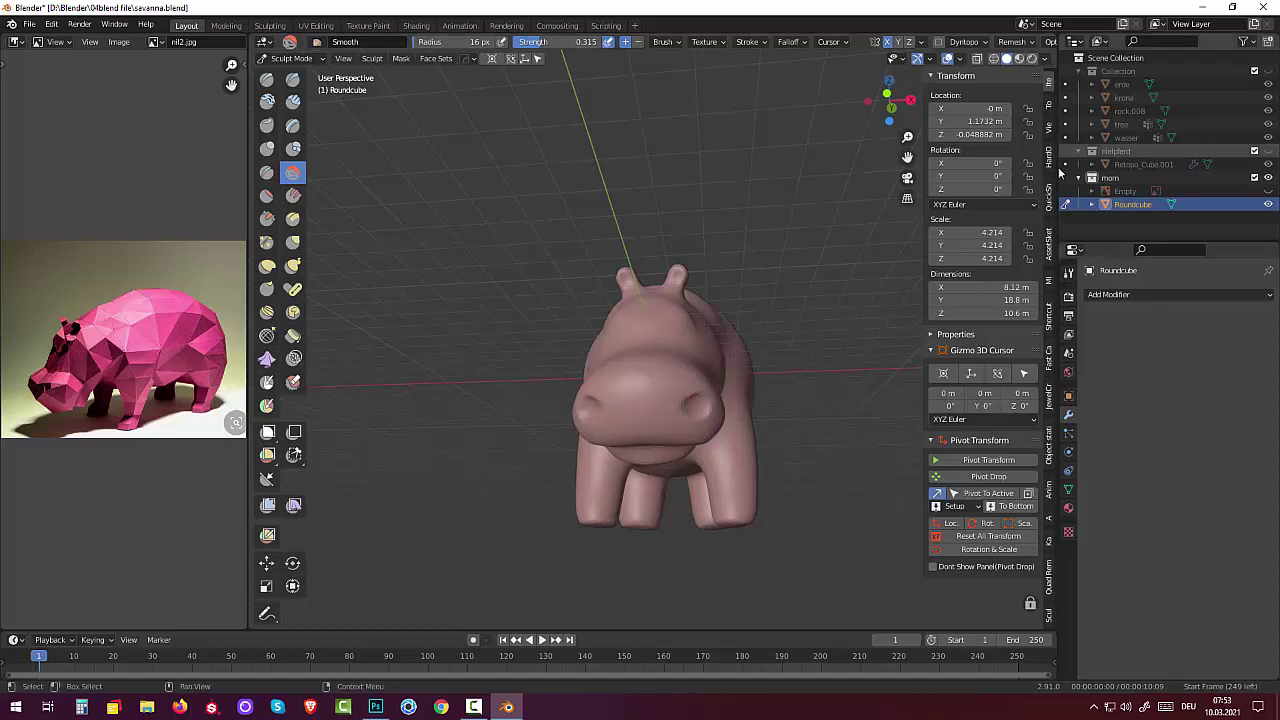
Step: Orbit around the hippo, then switch to the Right Orthographic side view
{"action": "mouse_move", "coordinate": [589, 163]}
{"action": "middle_mouse_down"}
{"action": "mouse_move", "coordinate": [816, 440]}
{"action": "mouse_move", "coordinate": [733, 437]}
{"action": "middle_mouse_up"}
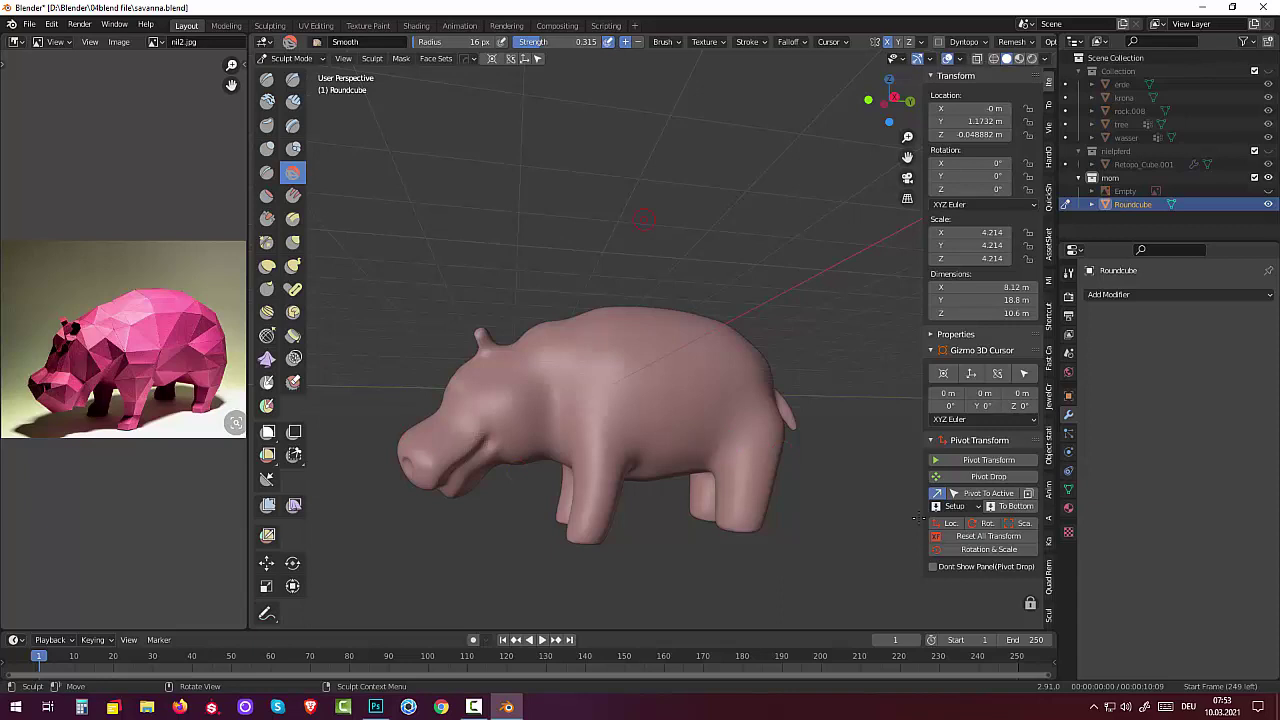
{"action": "key", "text": "KP_3"}
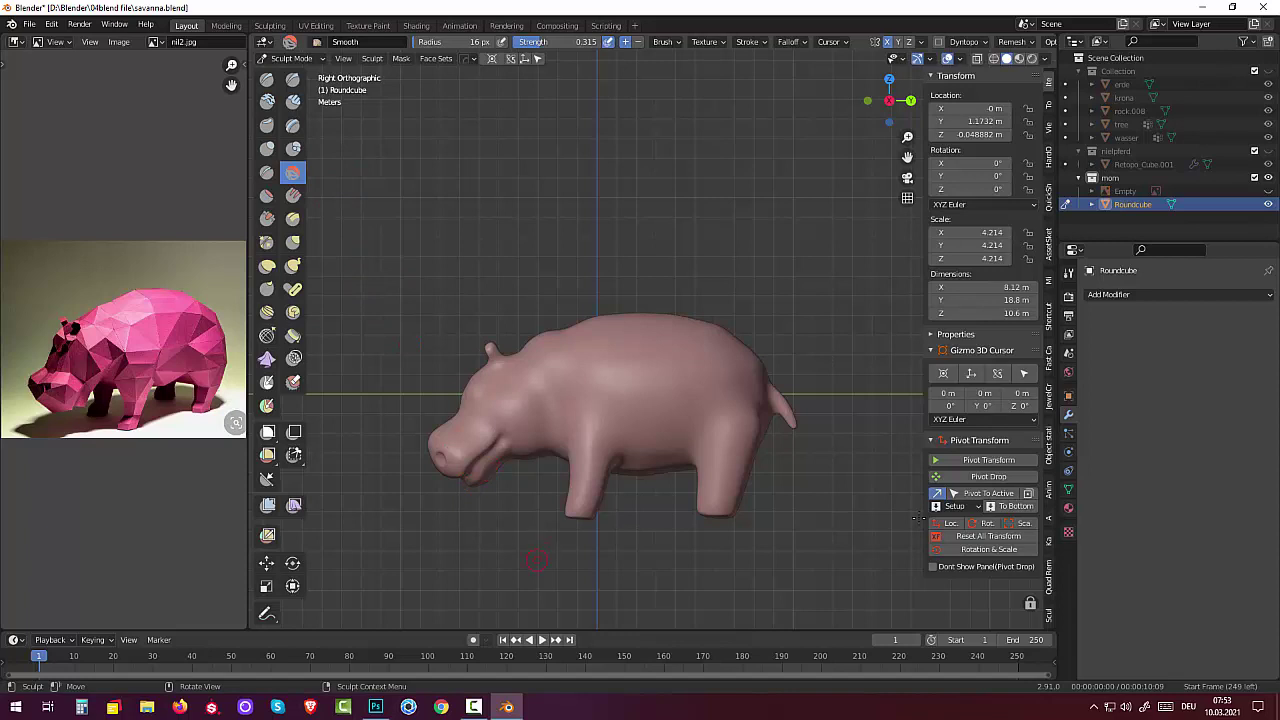
Step: Mask the snout, invert the mask so only the snout is free, and choose Elastic Deform
{"action": "key", "text": "m"}
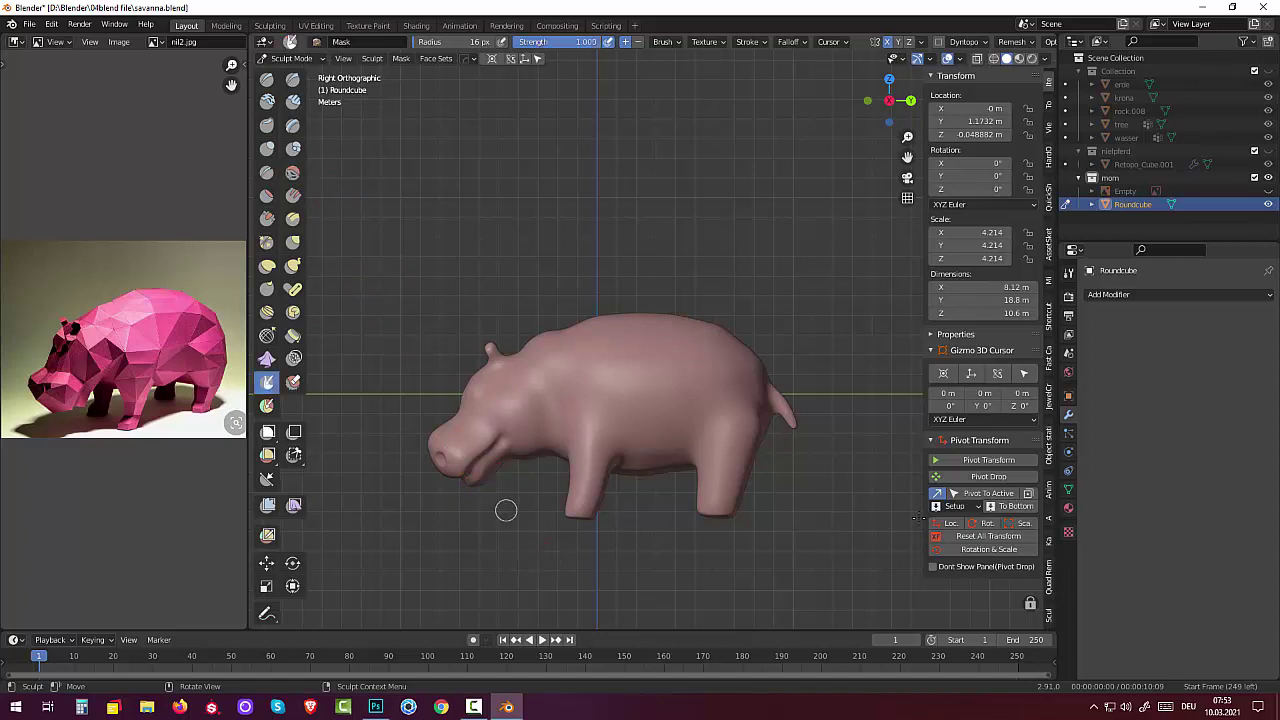
{"action": "middle_click_drag", "start_coordinate": [493, 435], "coordinate": [493, 435]}
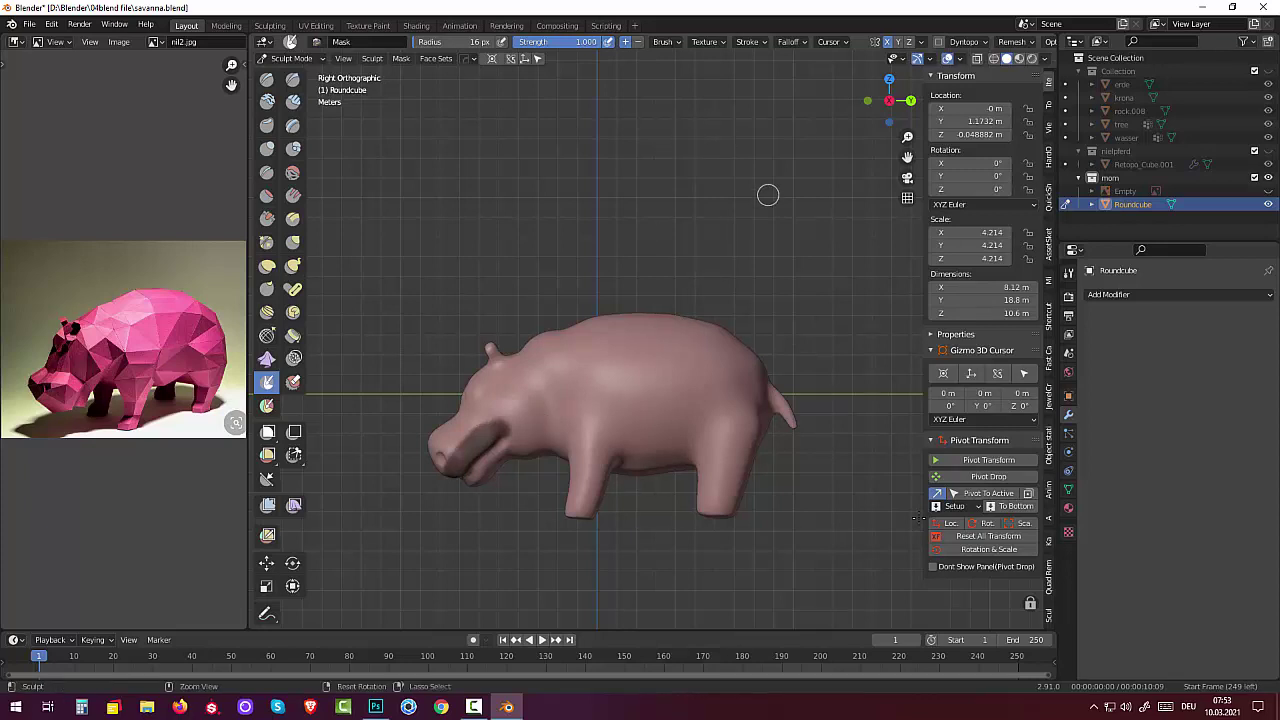
{"action": "key", "text": "ctrl+i"}
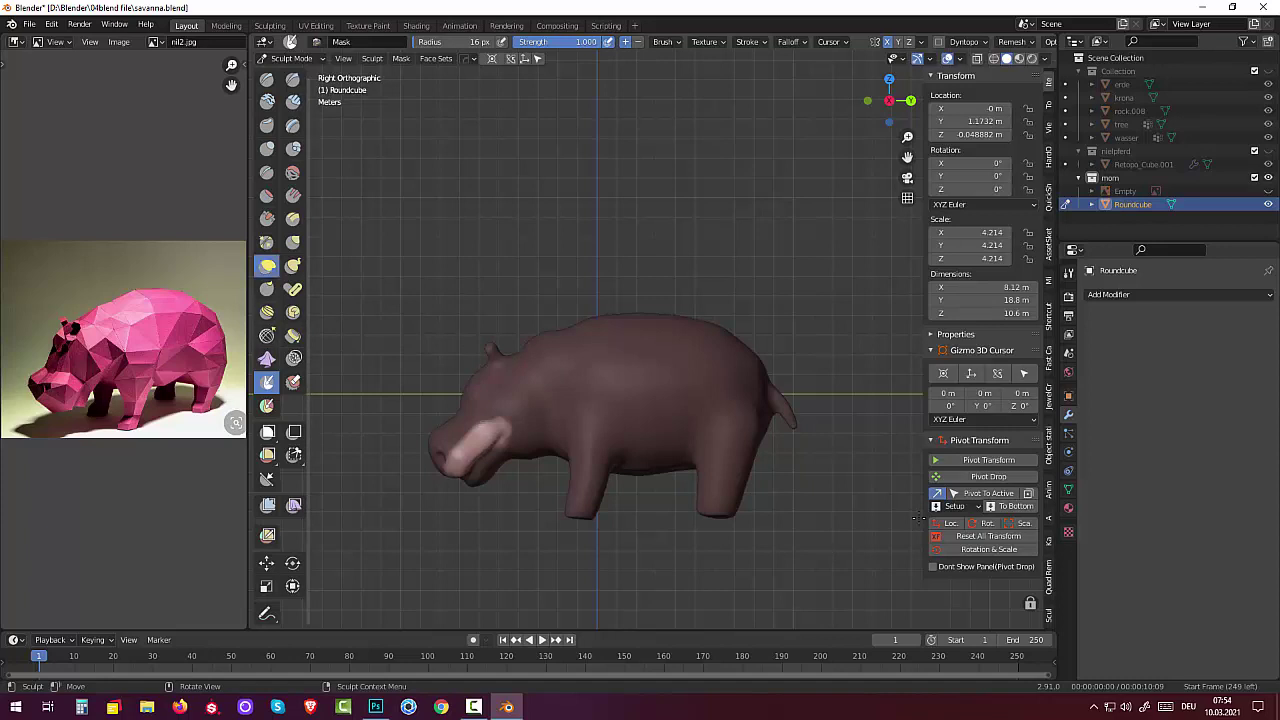
{"action": "left_click", "coordinate": [267, 265]}
Step: With the Grab brush at 54 px radius, pull the snout lower and fuller
{"action": "key", "text": "g"}
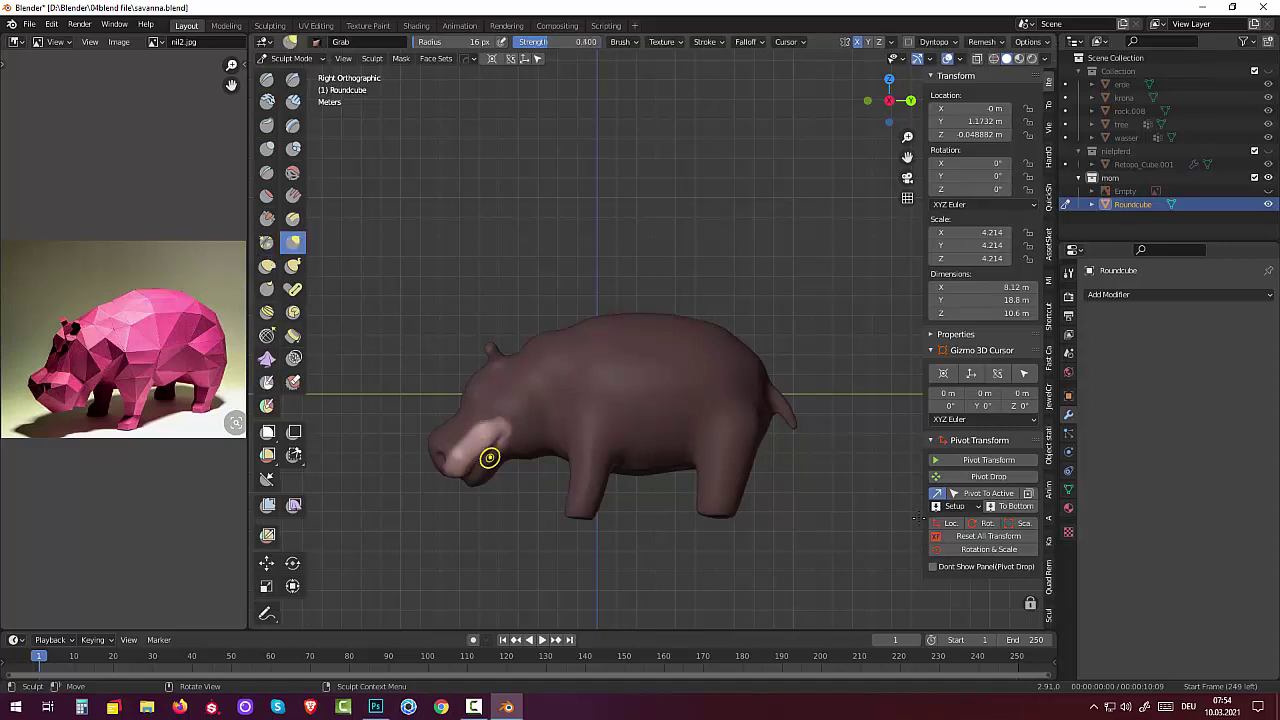
{"action": "key", "text": "f"}
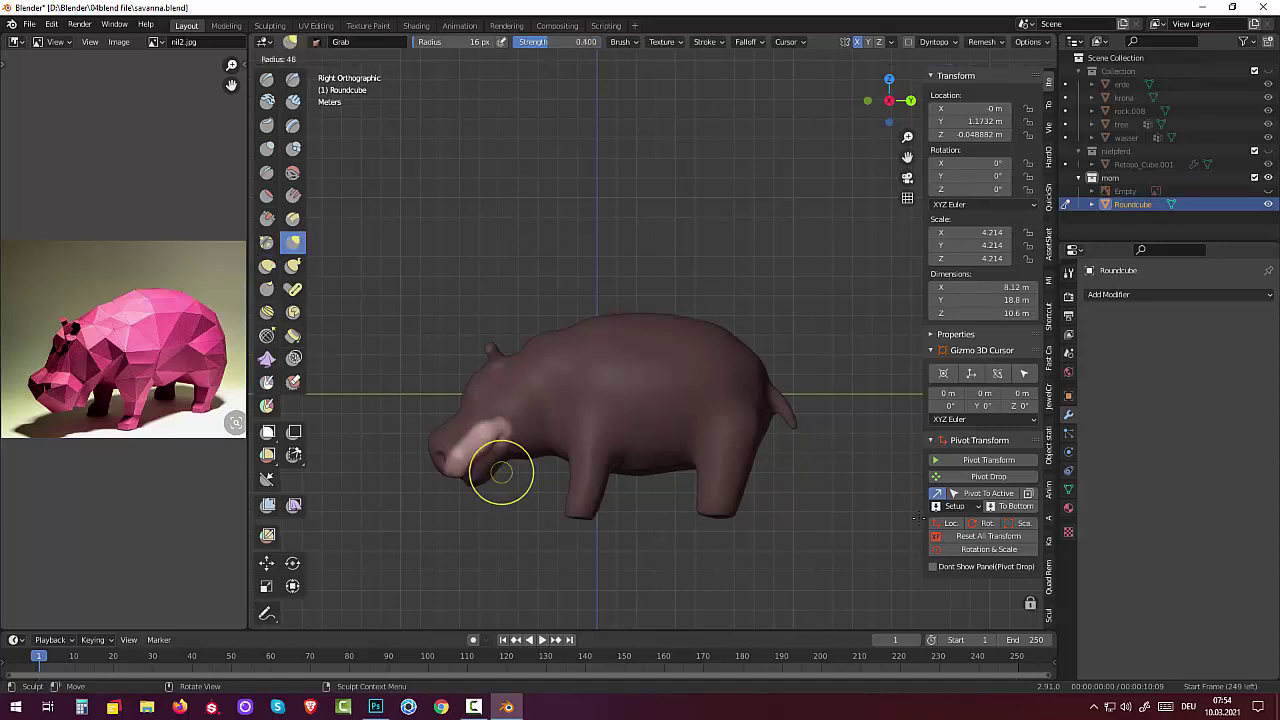
{"action": "left_click", "coordinate": [540, 470]}
{"action": "mouse_move", "coordinate": [471, 460]}
{"action": "left_mouse_down"}
{"action": "mouse_move", "coordinate": [485, 450]}
{"action": "mouse_move", "coordinate": [463, 471]}
{"action": "mouse_move", "coordinate": [535, 438]}
{"action": "left_mouse_up"}
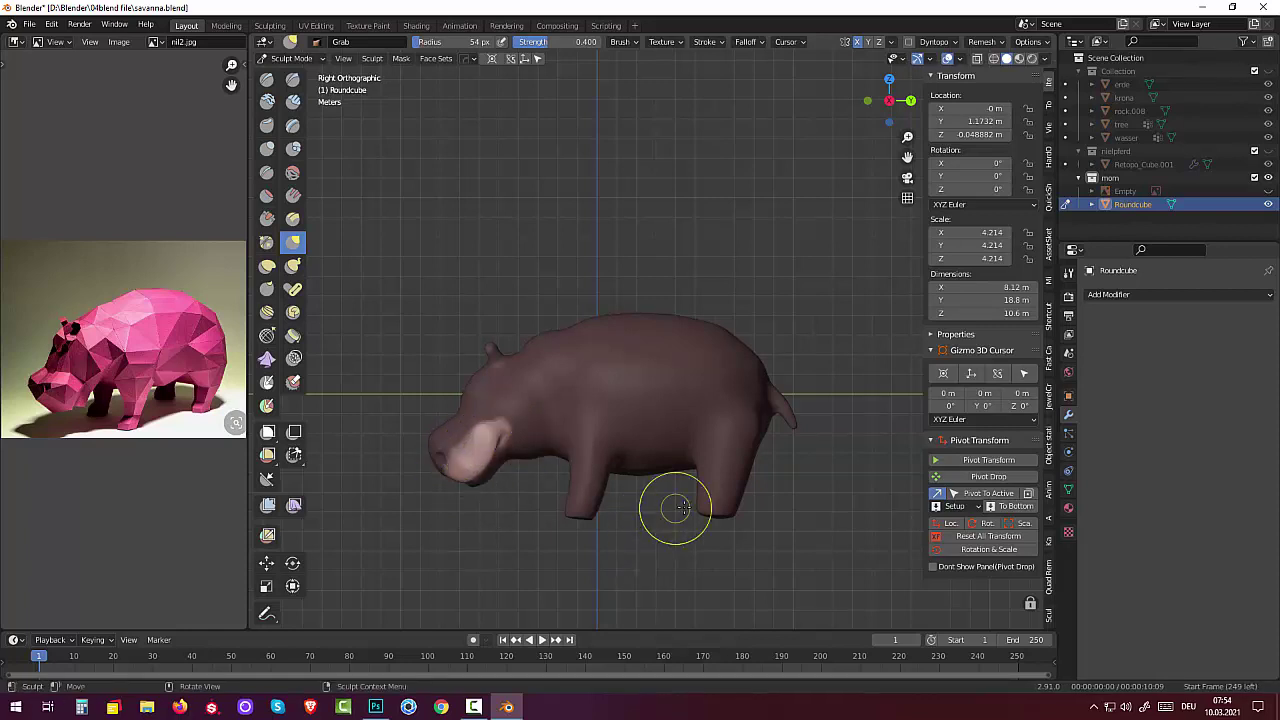
{"action": "middle_click_drag", "start_coordinate": [671, 509], "coordinate": [821, 464]}
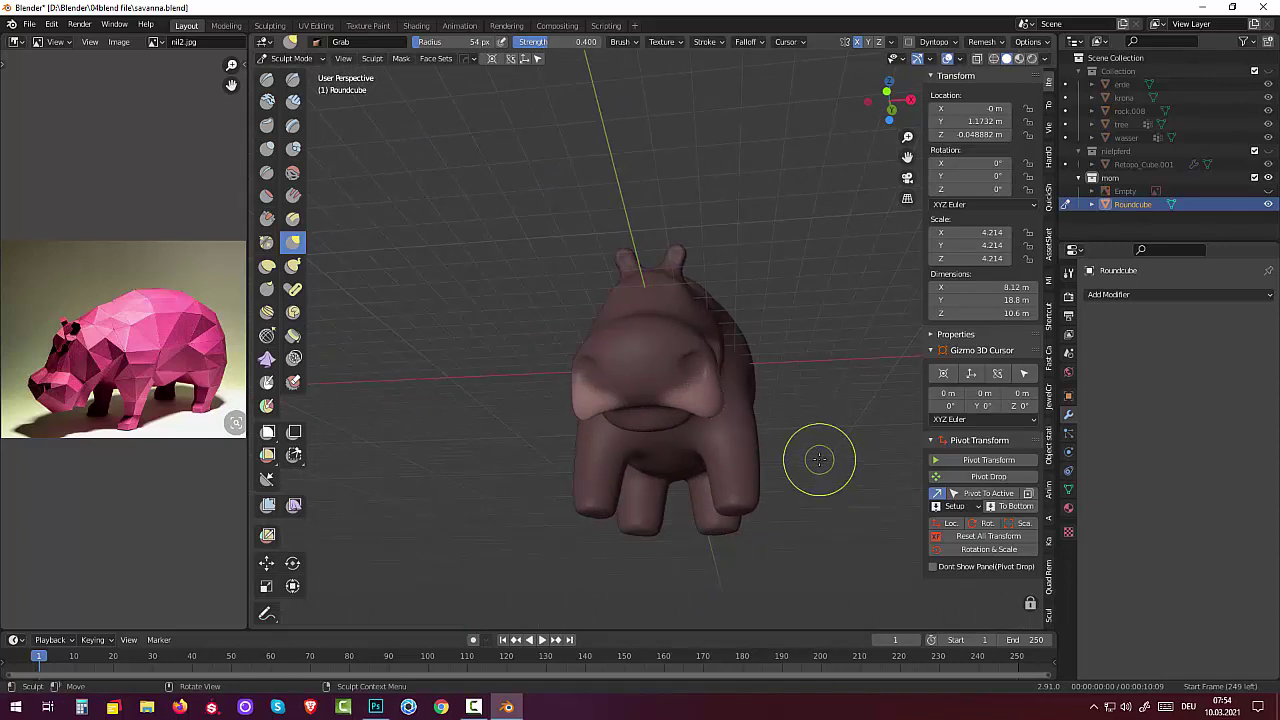
Step: Raise the Grab radius to 117 px and reshape both cheeks, then undo the attempt
{"action": "middle_click_drag", "start_coordinate": [677, 403], "coordinate": [819, 459]}
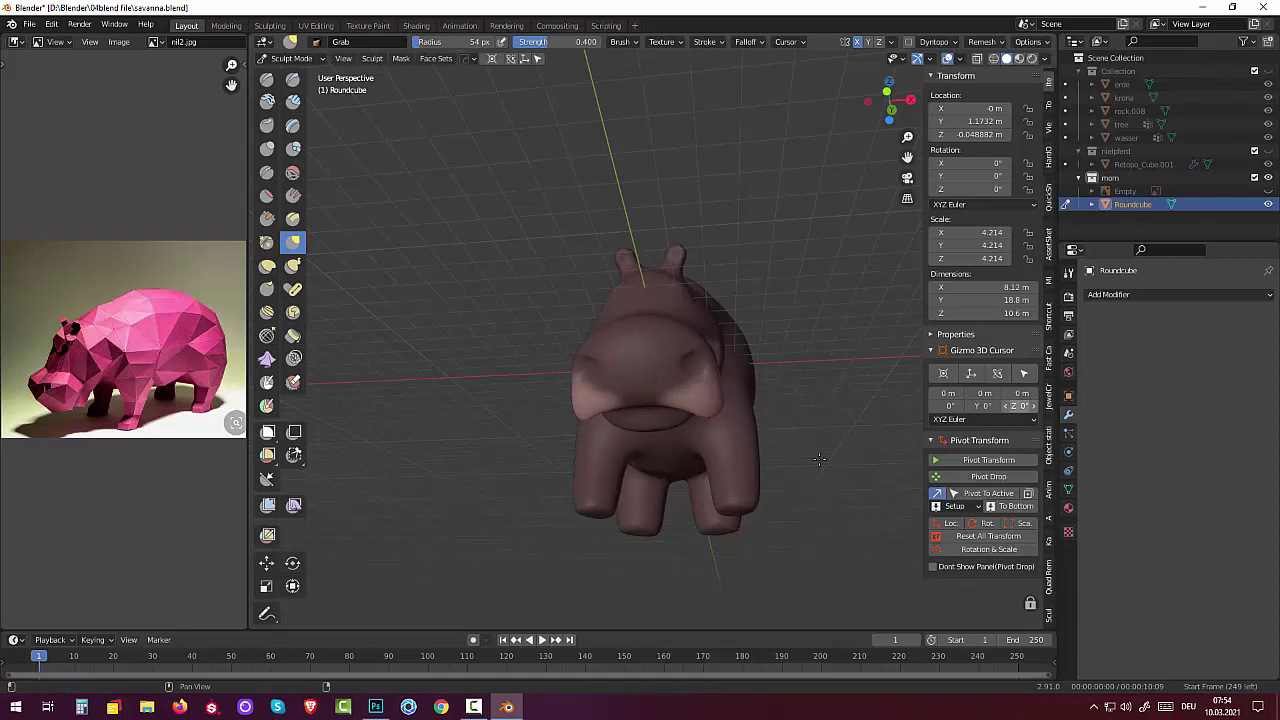
{"action": "key", "text": "f"}
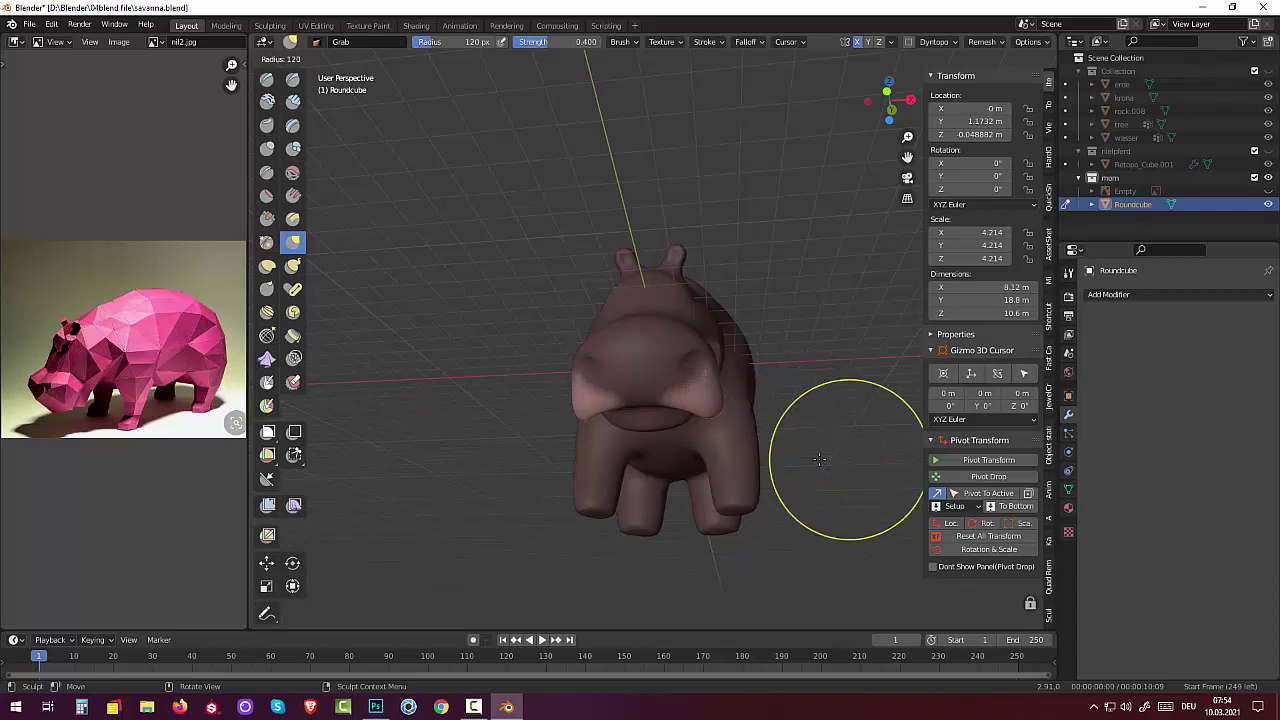
{"action": "left_click", "coordinate": [818, 459]}
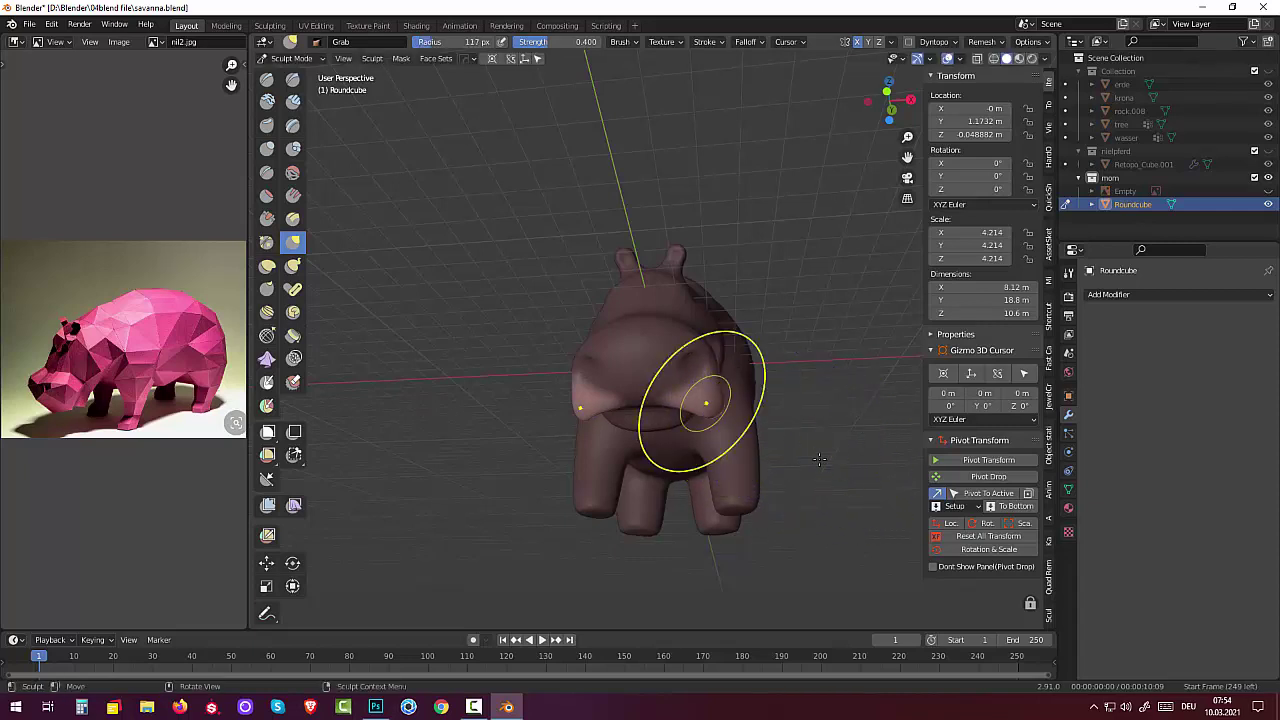
{"action": "left_click_drag", "start_coordinate": [702, 405], "coordinate": [712, 395]}
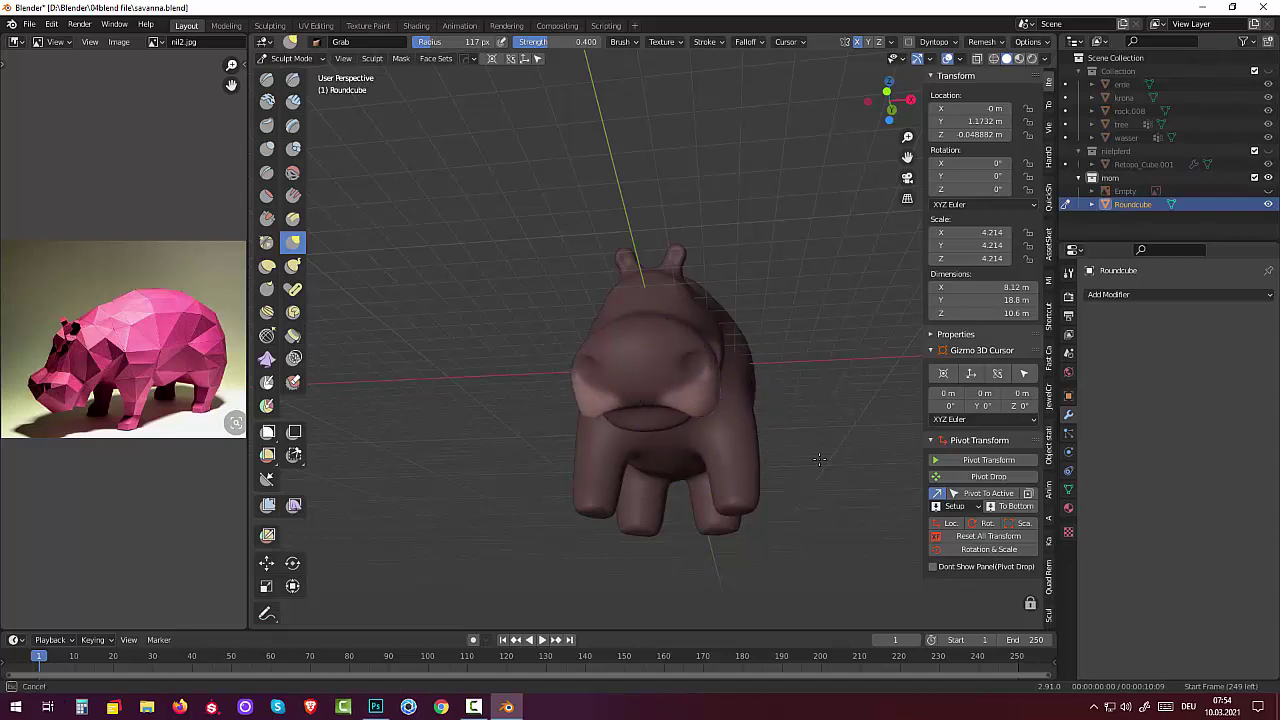
{"action": "key", "text": "ctrl+z"}
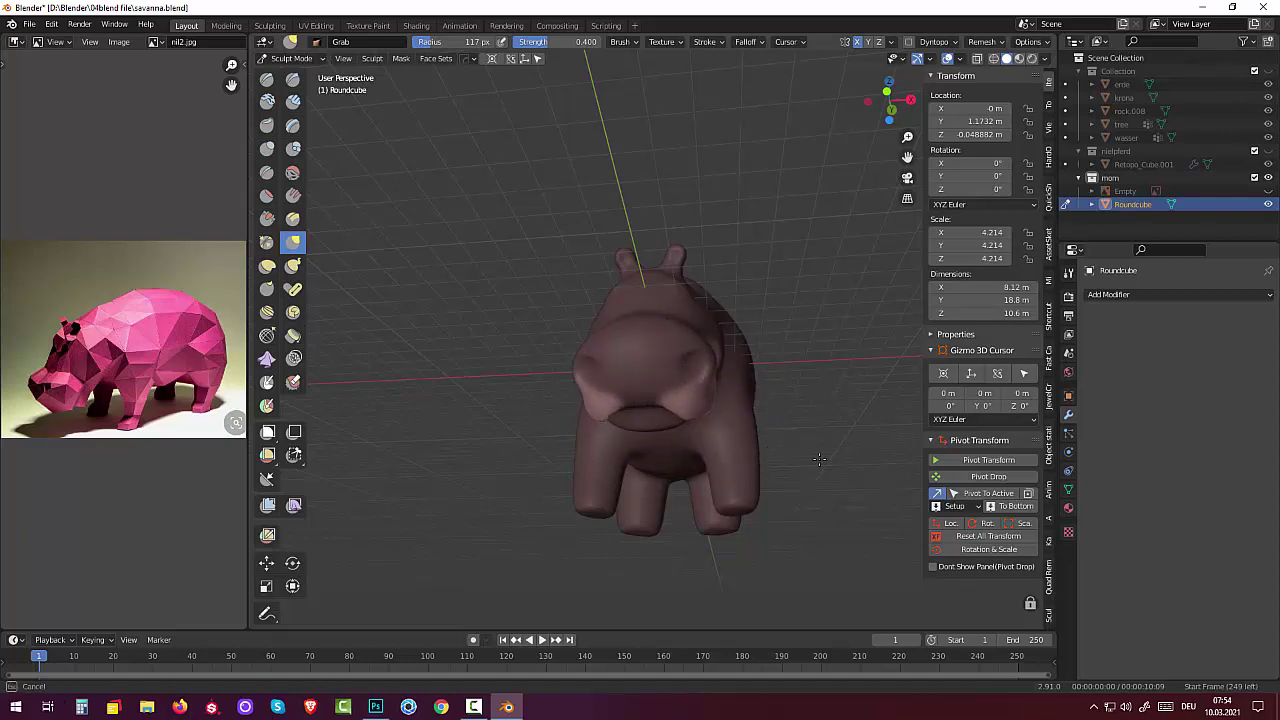
Step: Pull the hippo's right cheek out wider from a new viewing angle
{"action": "mouse_move", "coordinate": [890, 270]}
{"action": "middle_mouse_down"}
{"action": "mouse_move", "coordinate": [745, 322]}
{"action": "mouse_move", "coordinate": [893, 298]}
{"action": "mouse_move", "coordinate": [875, 292]}
{"action": "middle_mouse_up"}
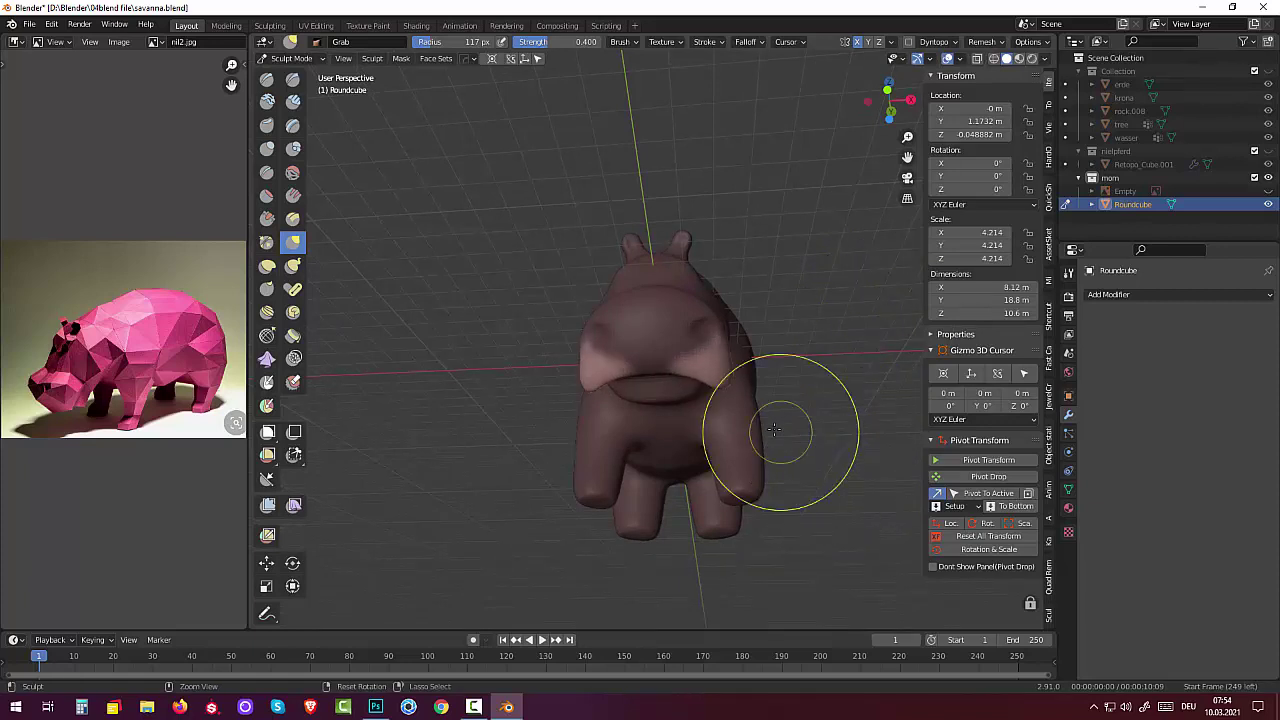
{"action": "mouse_move", "coordinate": [732, 377]}
{"action": "left_mouse_down"}
{"action": "mouse_move", "coordinate": [714, 398]}
{"action": "mouse_move", "coordinate": [700, 386]}
{"action": "left_mouse_up"}
{"action": "mouse_move", "coordinate": [700, 386]}
{"action": "middle_mouse_down"}
{"action": "mouse_move", "coordinate": [752, 447]}
{"action": "mouse_move", "coordinate": [752, 363]}
{"action": "middle_mouse_up"}
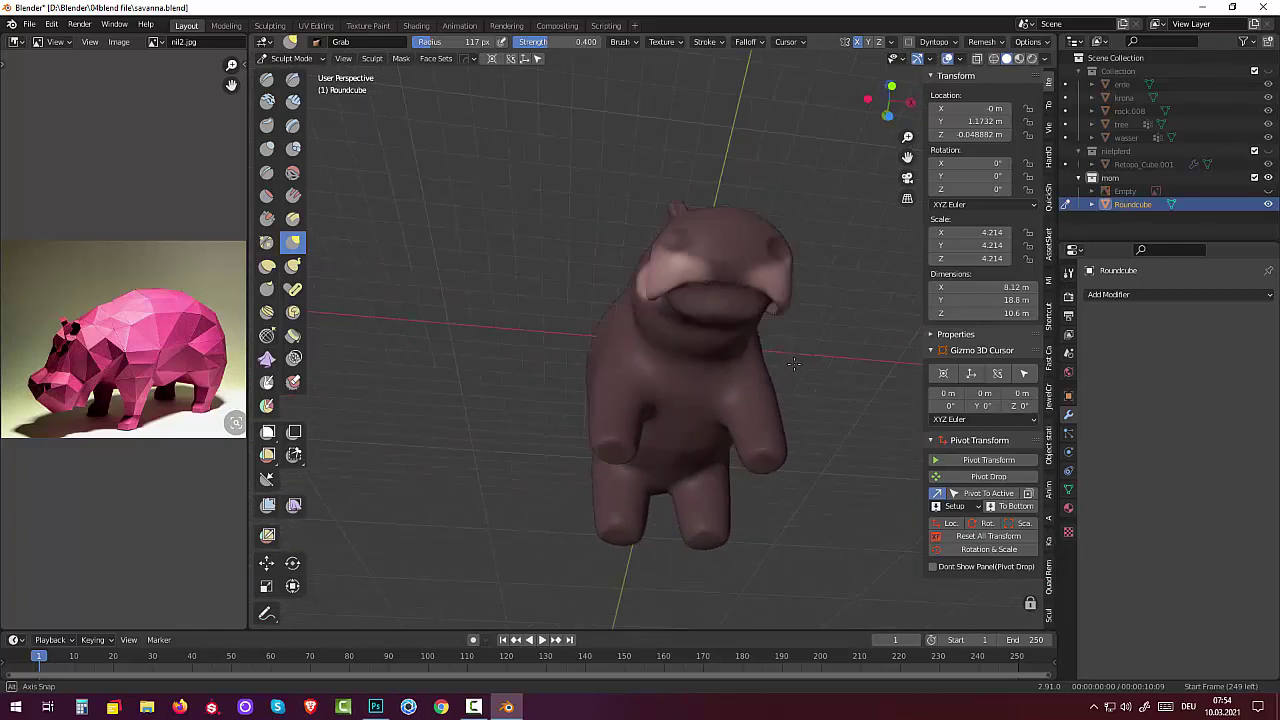
Step: Shrink the Grab radius to 66 px and refine the snout cheek shape
{"action": "left_click_drag", "start_coordinate": [657, 300], "coordinate": [663, 289]}
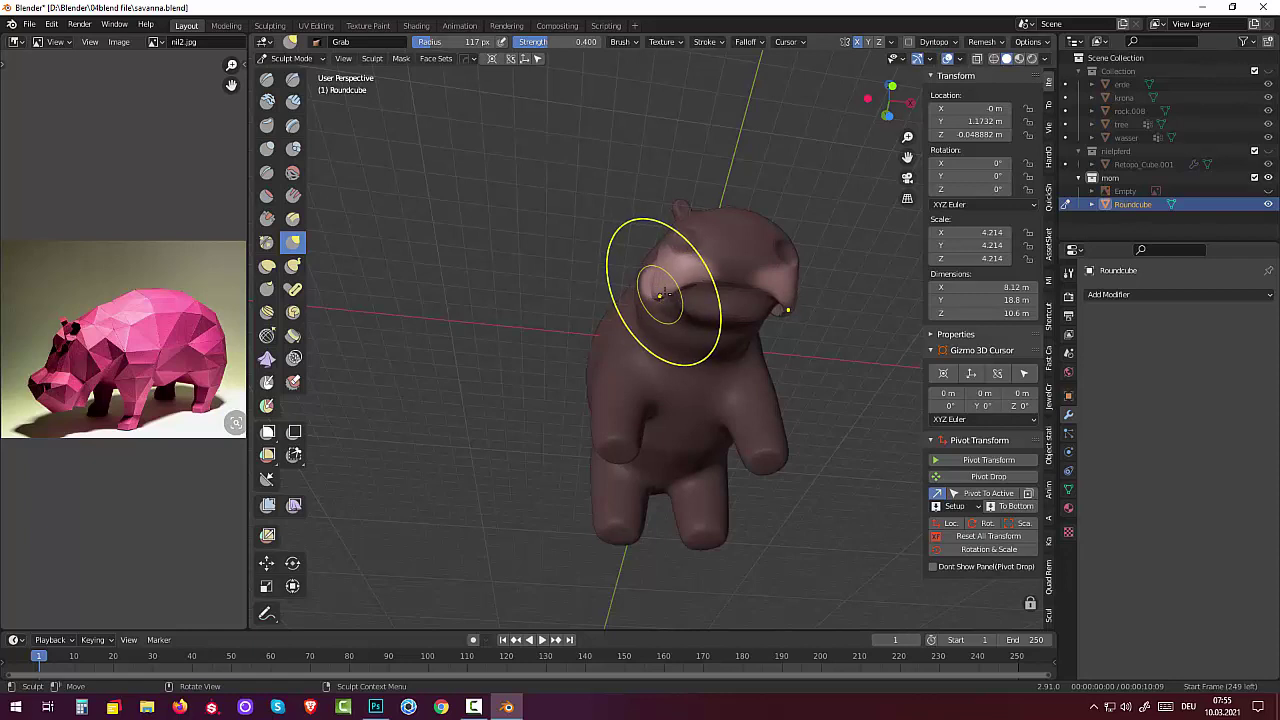
{"action": "key", "text": "f"}
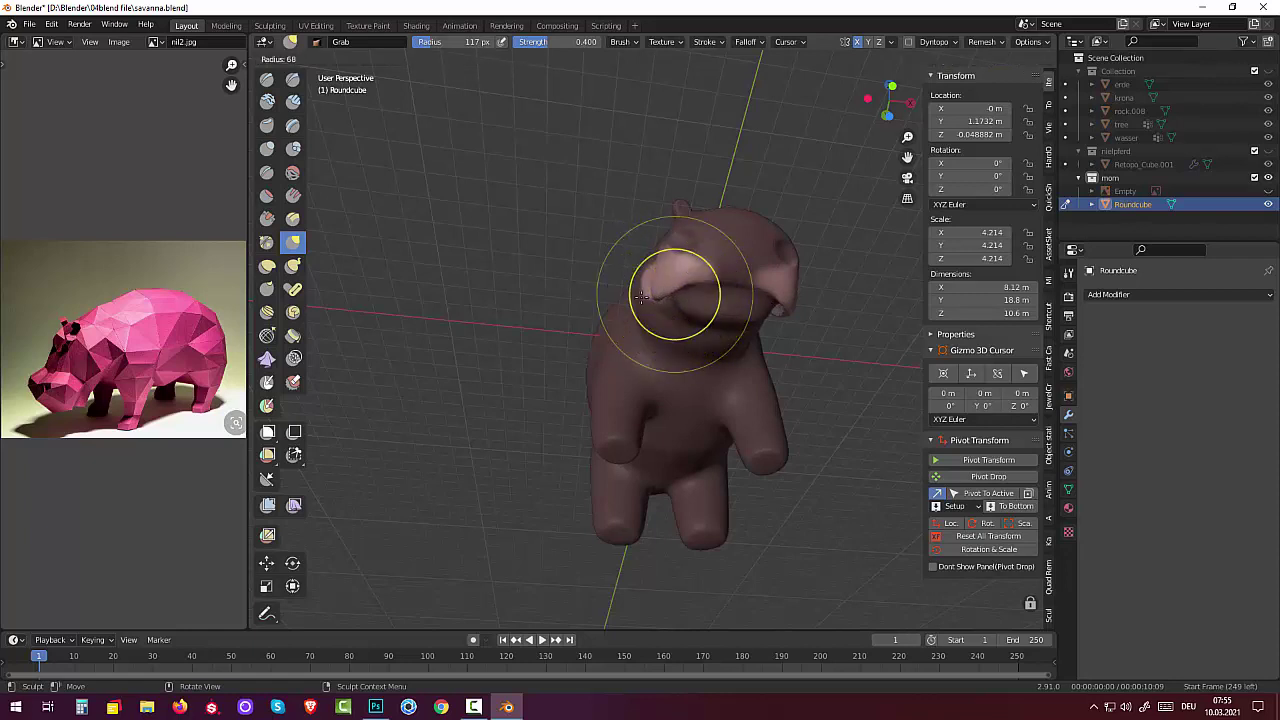
{"action": "left_click", "coordinate": [640, 305]}
{"action": "left_click_drag", "start_coordinate": [642, 302], "coordinate": [673, 290]}
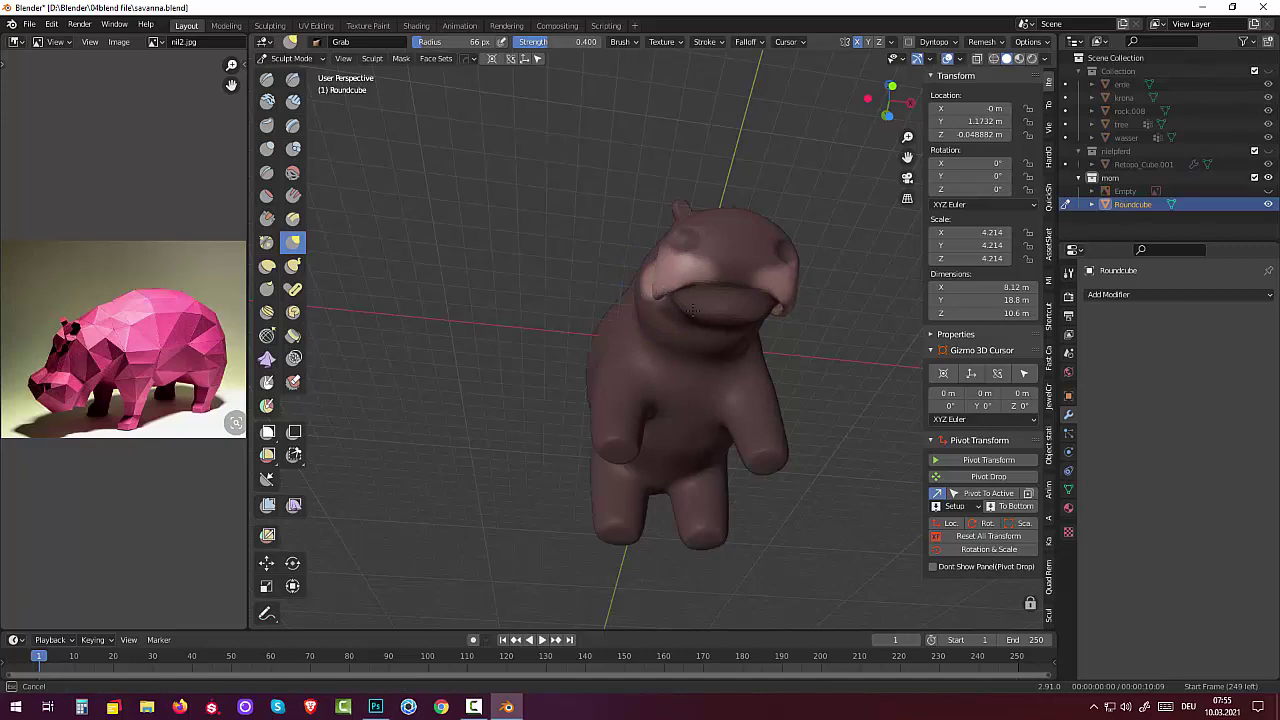
{"action": "mouse_move", "coordinate": [692, 312]}
{"action": "middle_mouse_down"}
{"action": "mouse_move", "coordinate": [907, 489]}
{"action": "mouse_move", "coordinate": [748, 449]}
{"action": "middle_mouse_up"}
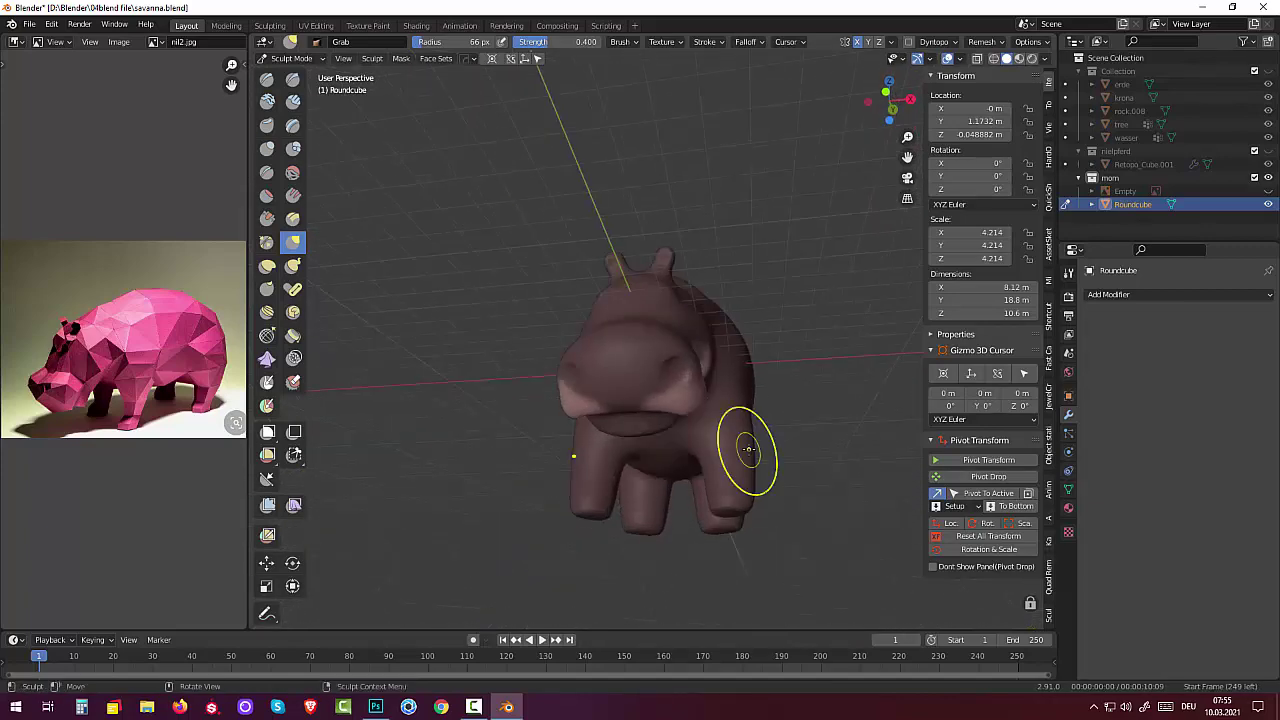
Step: Regrab the snout and compare before/after shapes with undo and redo
{"action": "key", "text": "ctrl+z"}
{"action": "left_click_drag", "start_coordinate": [700, 391], "coordinate": [693, 387]}
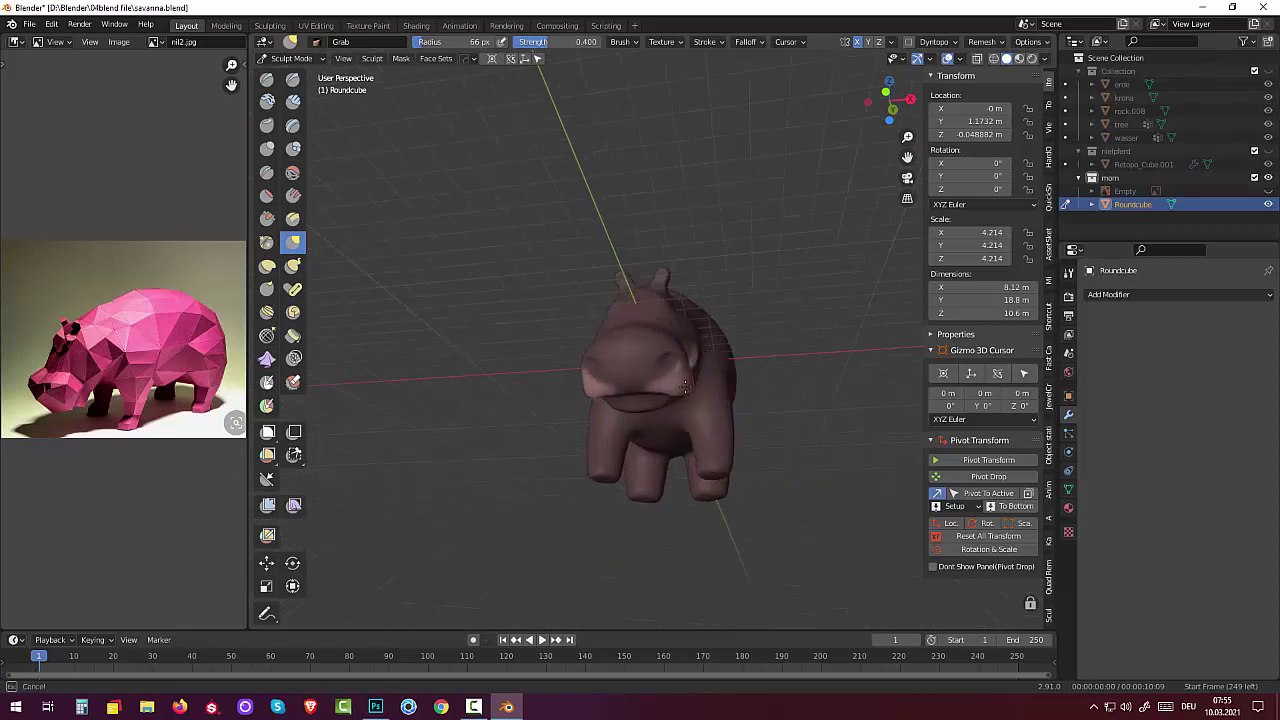
{"action": "key", "text": "ctrl+shift+z"}
{"action": "key", "text": "ctrl+z"}
{"action": "key", "text": "ctrl+shift+z"}
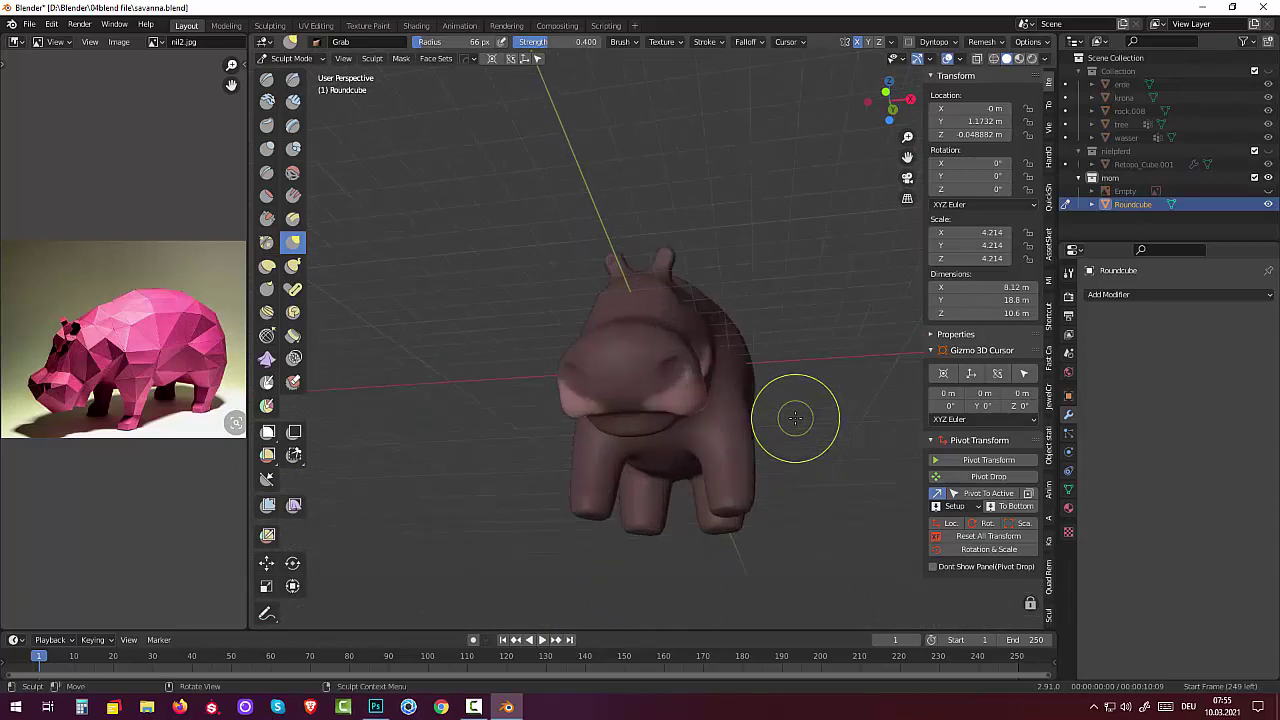
{"action": "middle_click_drag", "start_coordinate": [795, 417], "coordinate": [644, 461]}
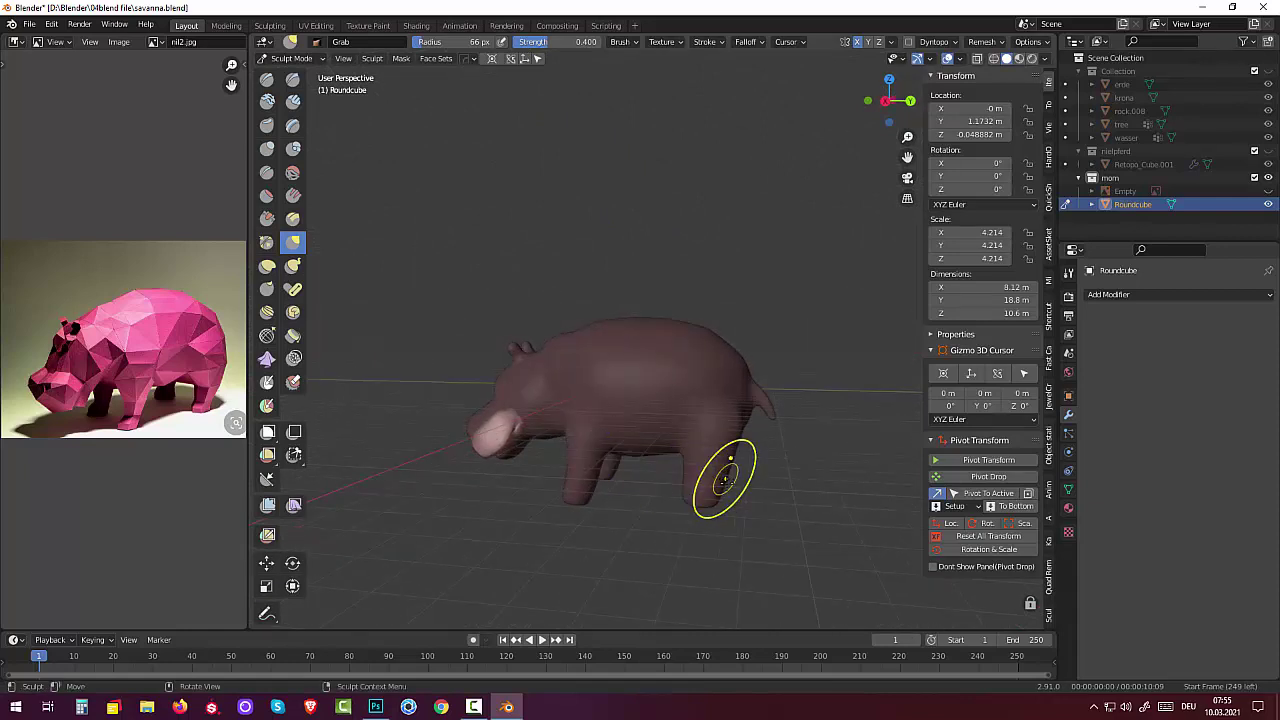
{"action": "left_click", "coordinate": [476, 707]}
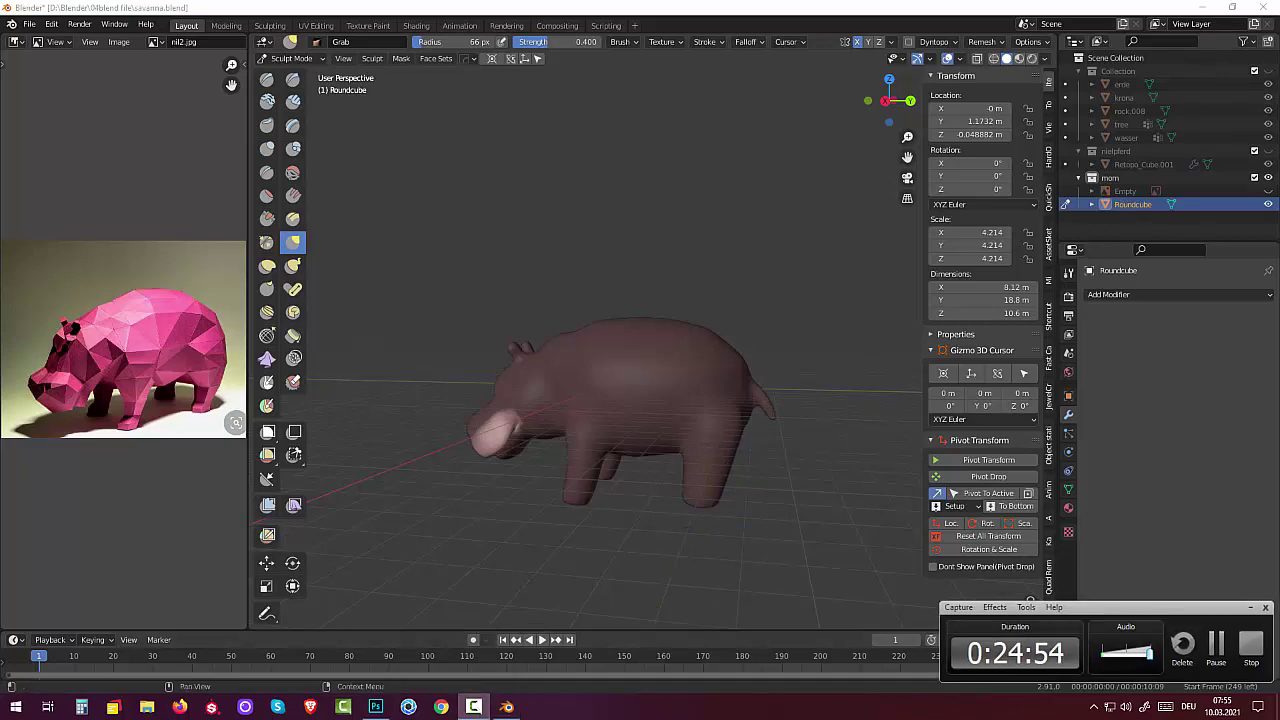